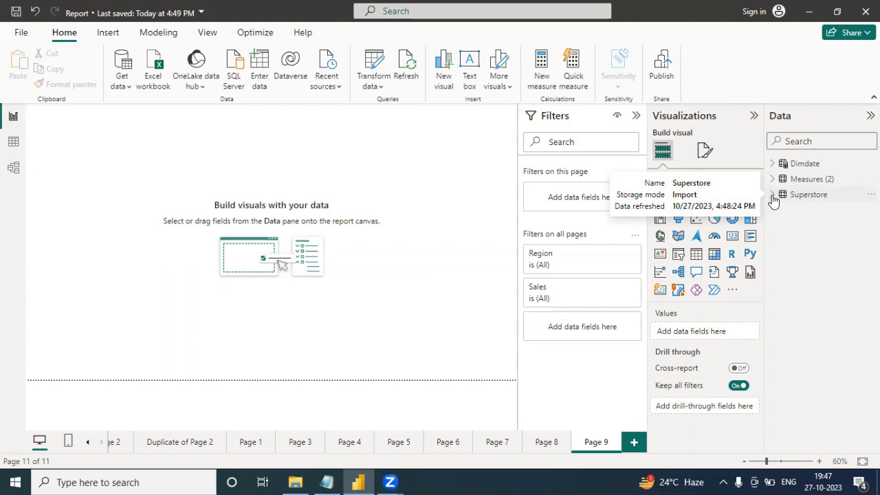
Display the formula of the Total Sales measure in the Superstore table and enlarge the formula text
{"action": "left_click", "coordinate": [772, 196]}
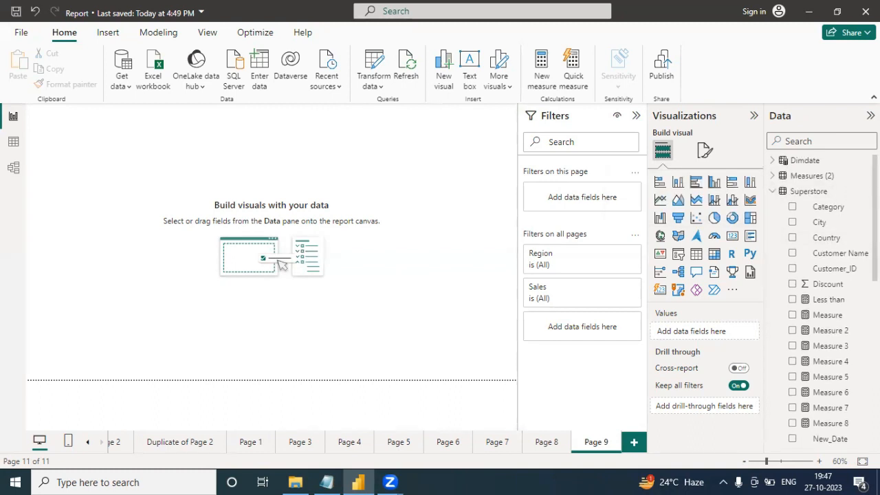
{"action": "scroll", "coordinate": [825, 310], "scroll_direction": "down", "scroll_amount": 5}
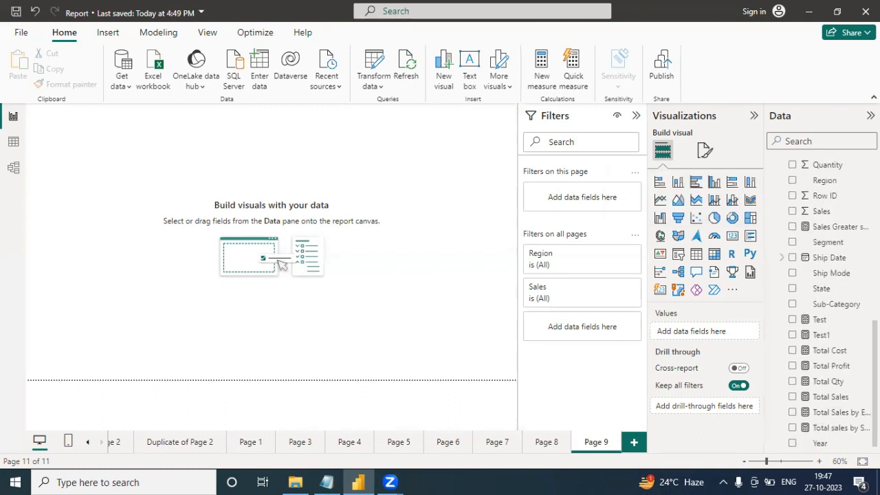
{"action": "left_click", "coordinate": [832, 394]}
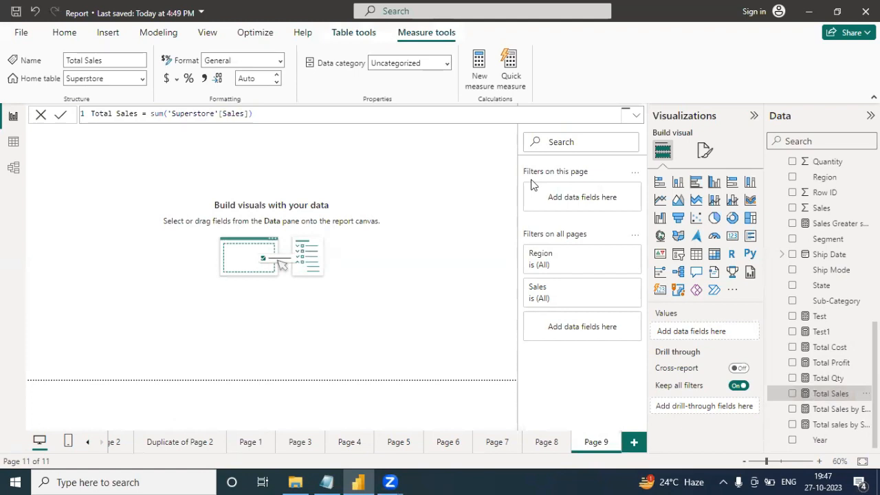
{"action": "left_click", "coordinate": [278, 112]}
{"action": "scroll", "coordinate": [279, 113], "scroll_direction": "up", "scroll_amount": 3}
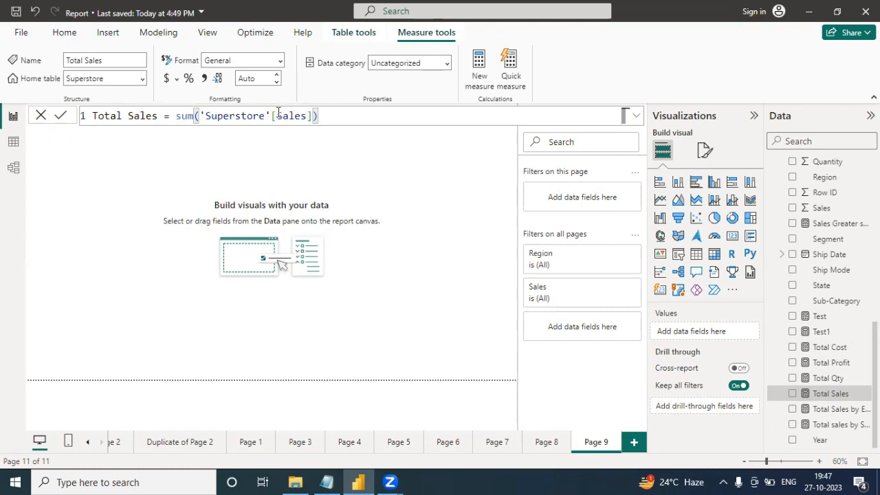
{"action": "scroll", "coordinate": [278, 113], "scroll_direction": "up", "scroll_amount": 1}
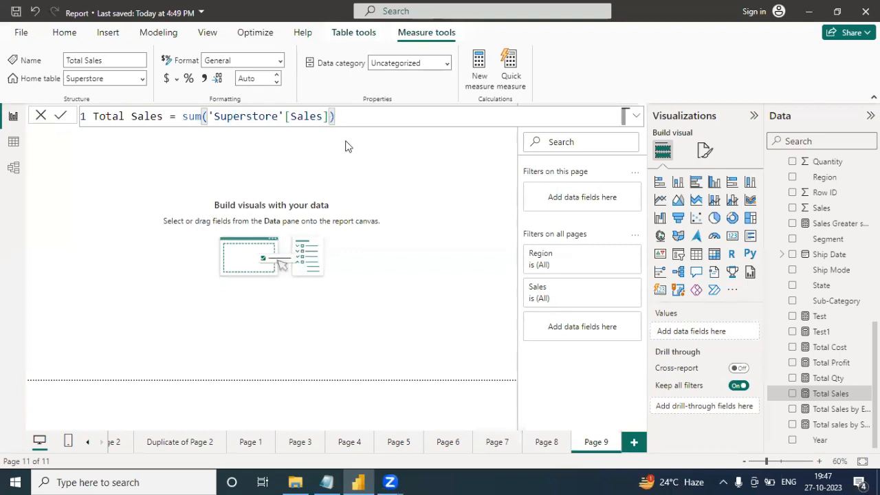
Review the formulas of the Total Cost, Total Qty and Total Profit measures, widening the field list to show full names
{"action": "left_click", "coordinate": [833, 348]}
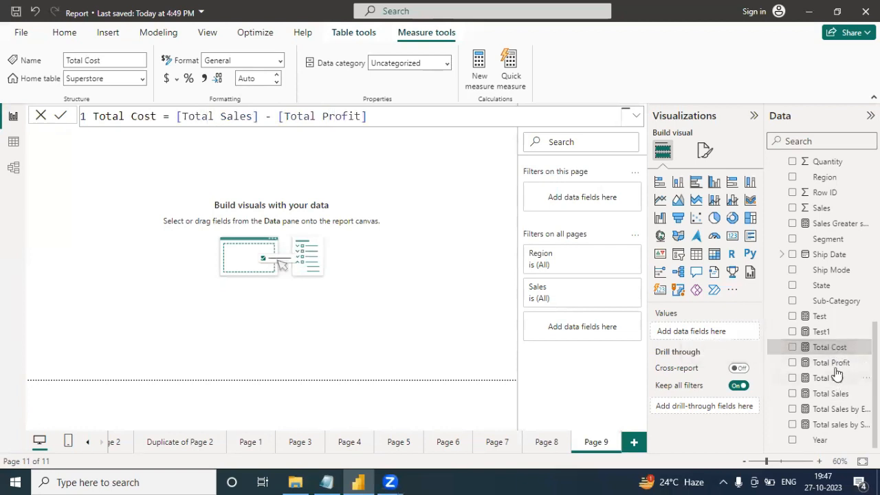
{"action": "left_click", "coordinate": [830, 382]}
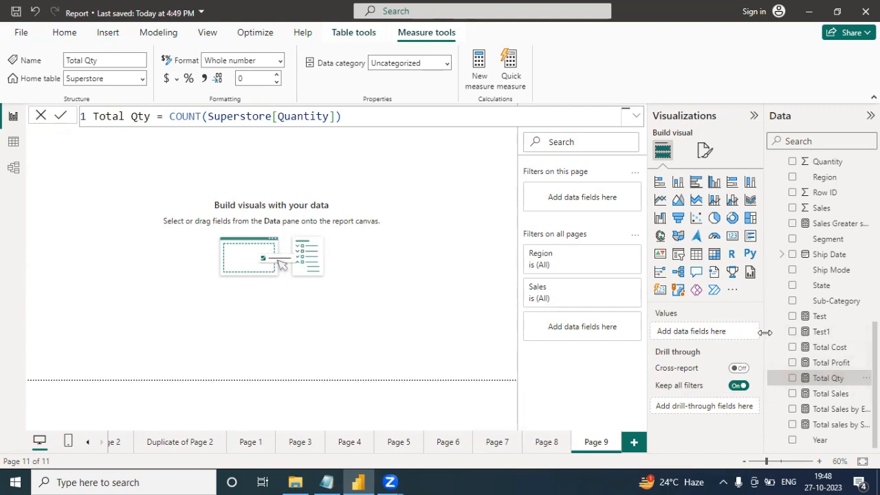
{"action": "left_click_drag", "start_coordinate": [764, 334], "coordinate": [719, 335]}
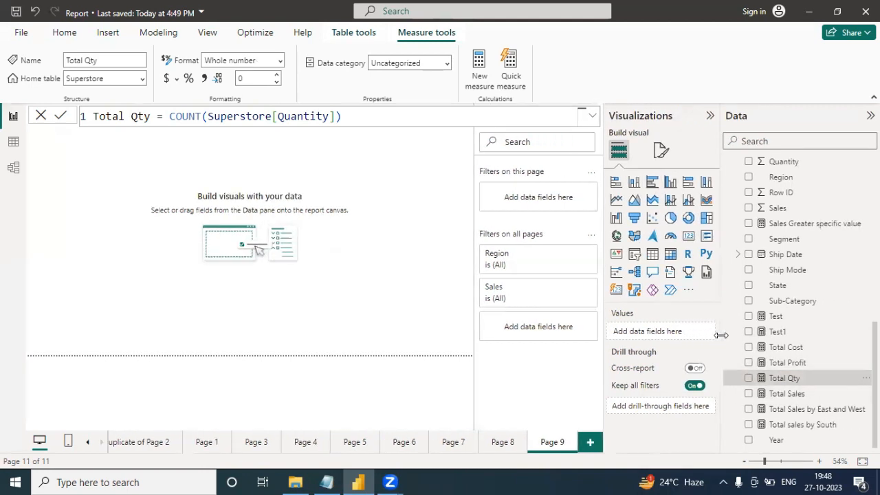
{"action": "left_click", "coordinate": [781, 366]}
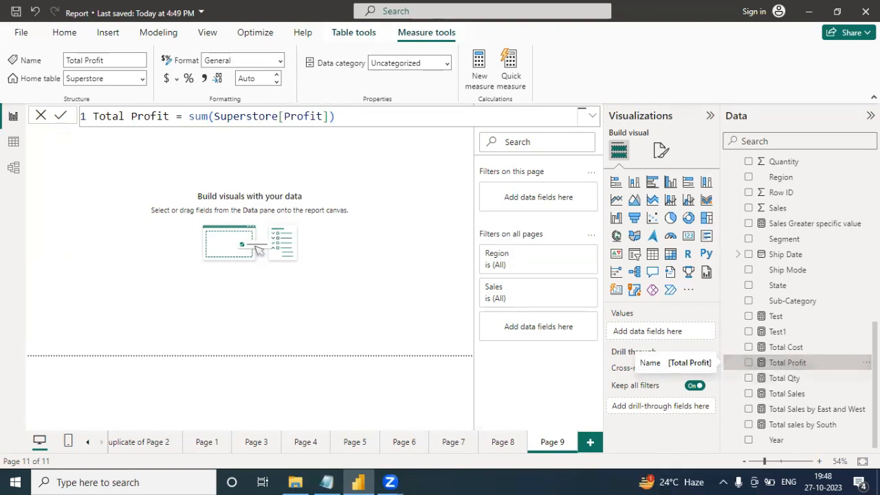
Examine the Total sales by South formula, including its region and category filter conditions, and close it without changes
{"action": "left_click", "coordinate": [809, 427]}
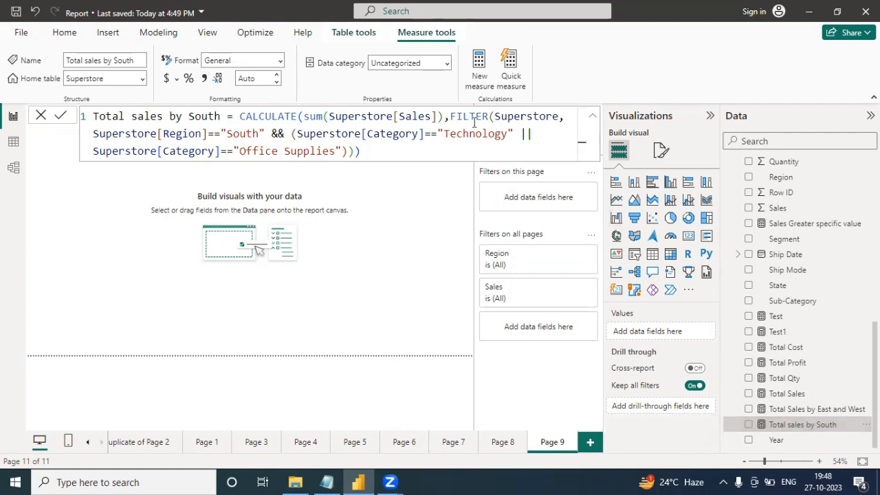
{"action": "triple_click", "coordinate": [278, 119]}
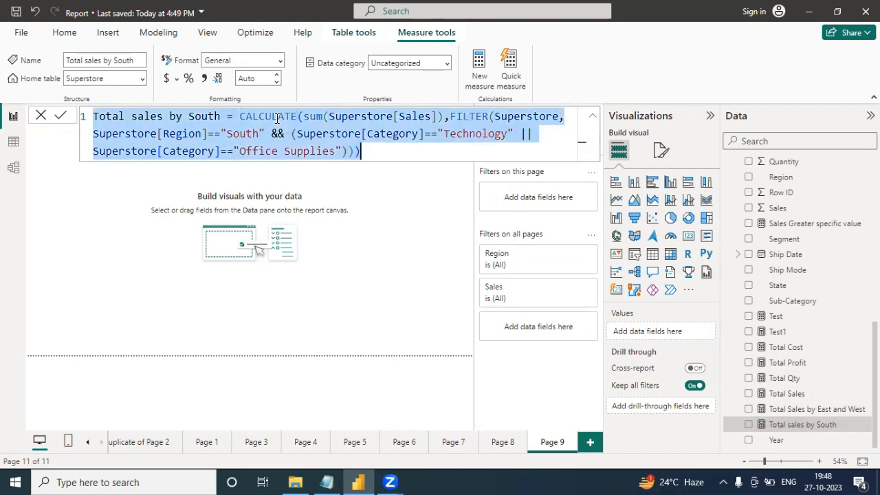
{"action": "left_click", "coordinate": [314, 135]}
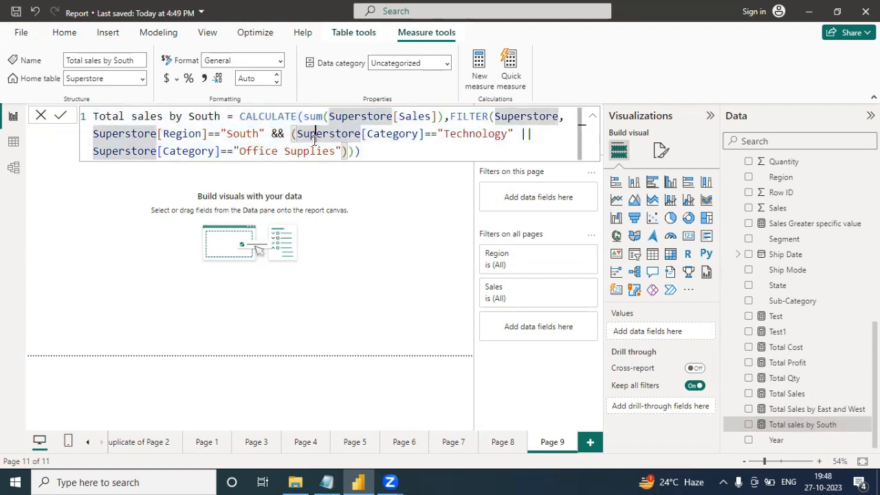
{"action": "left_click", "coordinate": [291, 135]}
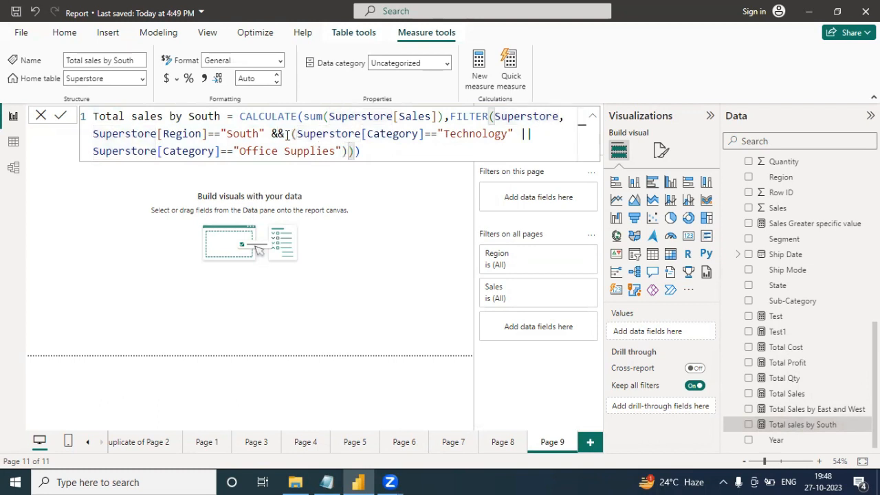
{"action": "left_click", "coordinate": [278, 135]}
{"action": "double_click", "coordinate": [277, 134]}
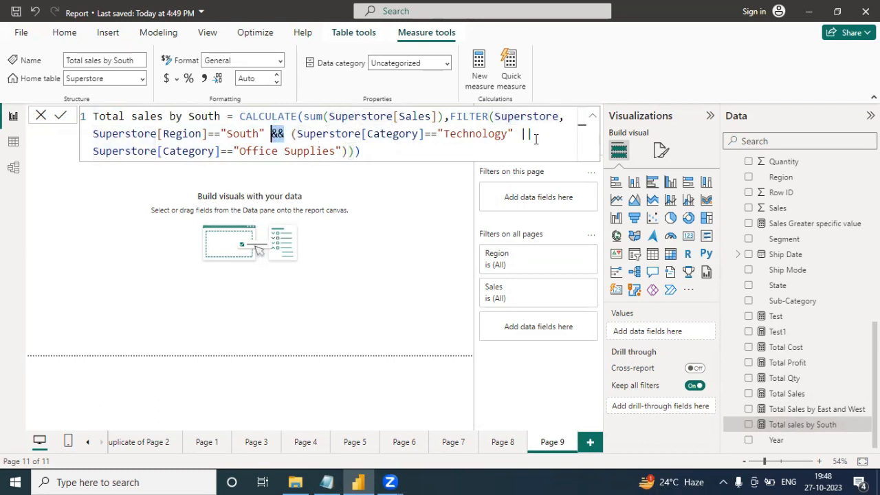
{"action": "left_click_drag", "start_coordinate": [515, 134], "coordinate": [422, 134]}
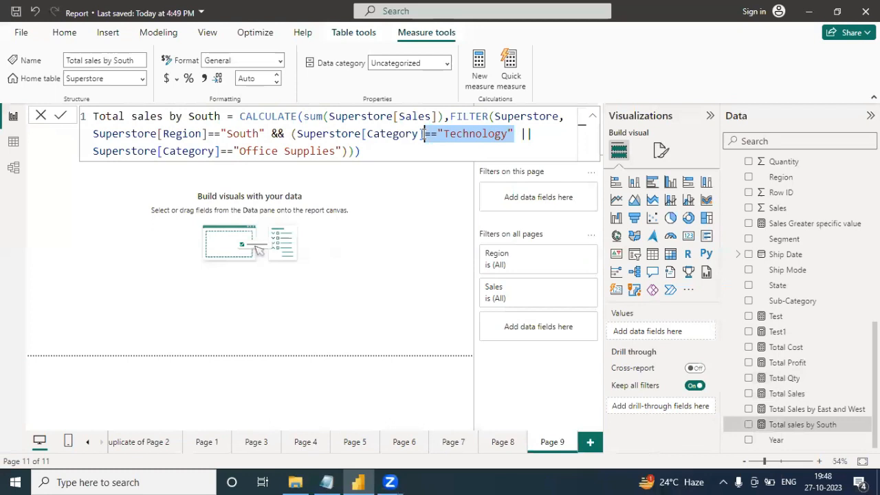
{"action": "left_click", "coordinate": [364, 151]}
{"action": "key", "text": "ctrl+a"}
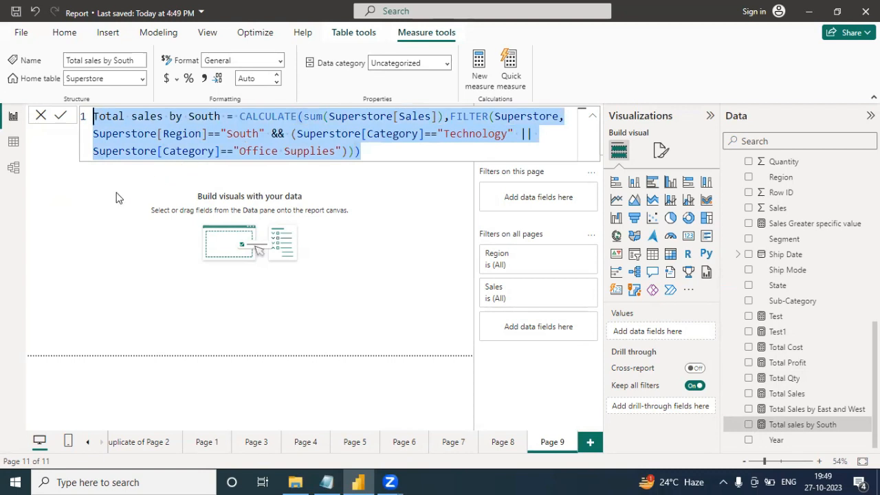
{"action": "left_click", "coordinate": [41, 115]}
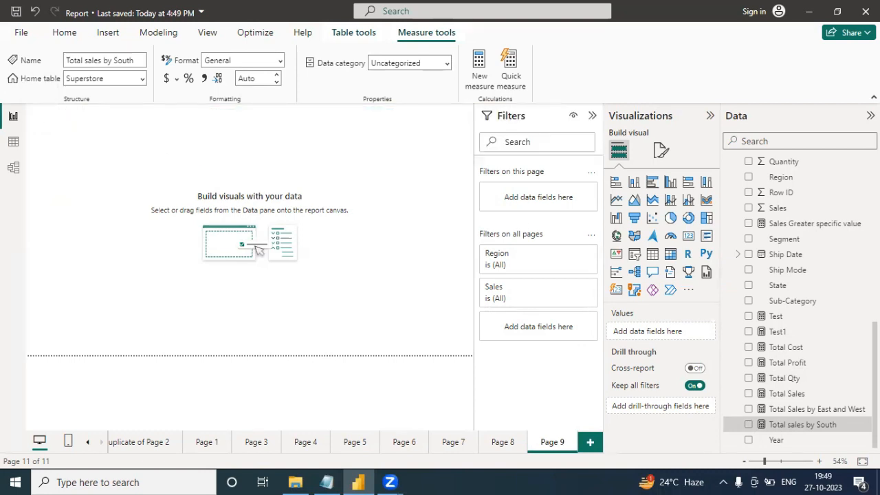
Create a new measure in the Superstore table and name it Total Sales by Specific Region
{"action": "scroll", "coordinate": [760, 221], "scroll_direction": "up", "scroll_amount": 10}
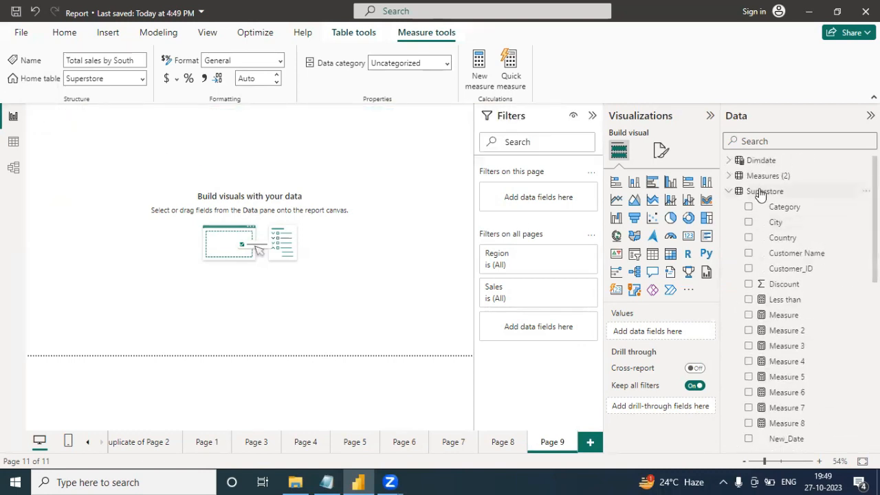
{"action": "right_click", "coordinate": [760, 193]}
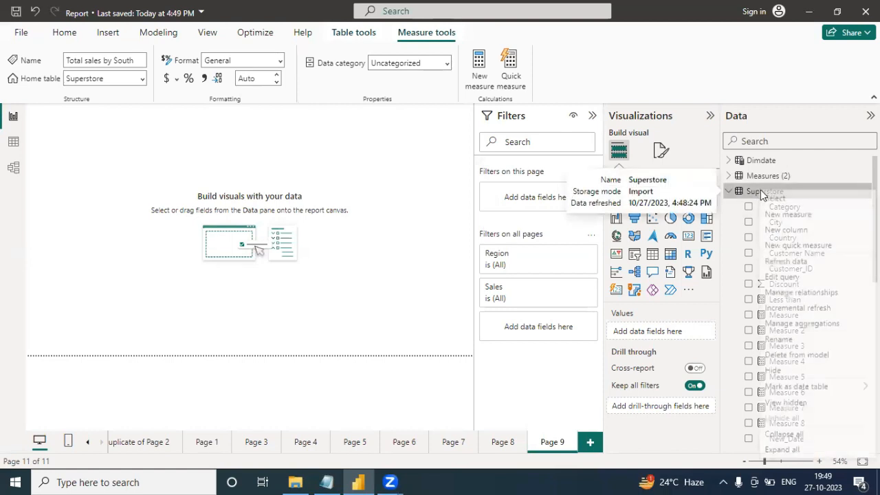
{"action": "left_click", "coordinate": [795, 218]}
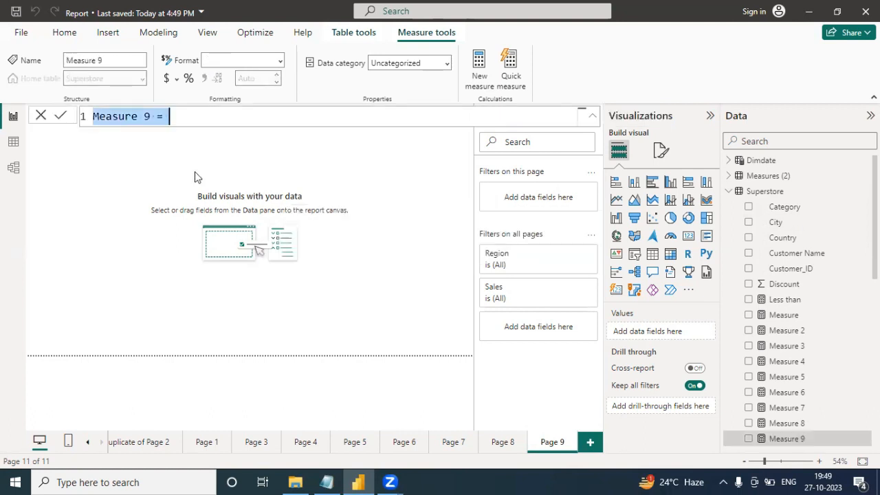
{"action": "left_click", "coordinate": [157, 108]}
{"action": "left_click_drag", "start_coordinate": [154, 116], "coordinate": [75, 121]}
{"action": "type", "text": "Total S"}
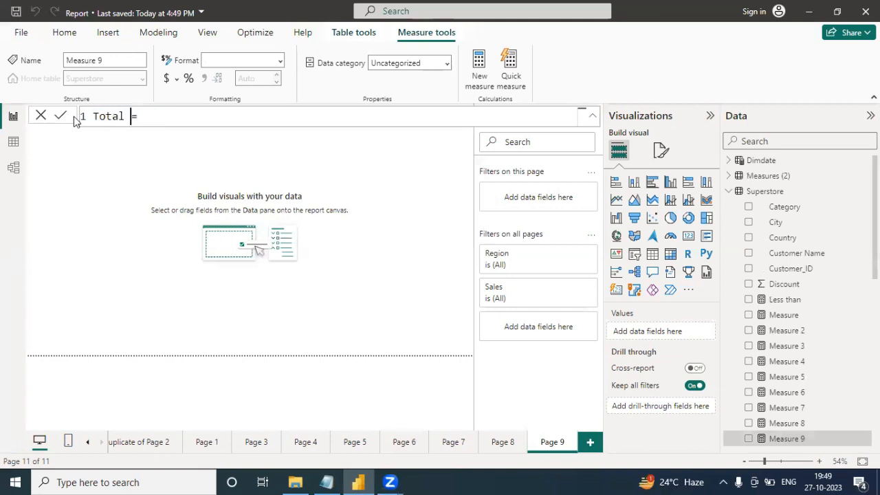
{"action": "type", "text": "ales by "}
{"action": "type", "text": "Specific "}
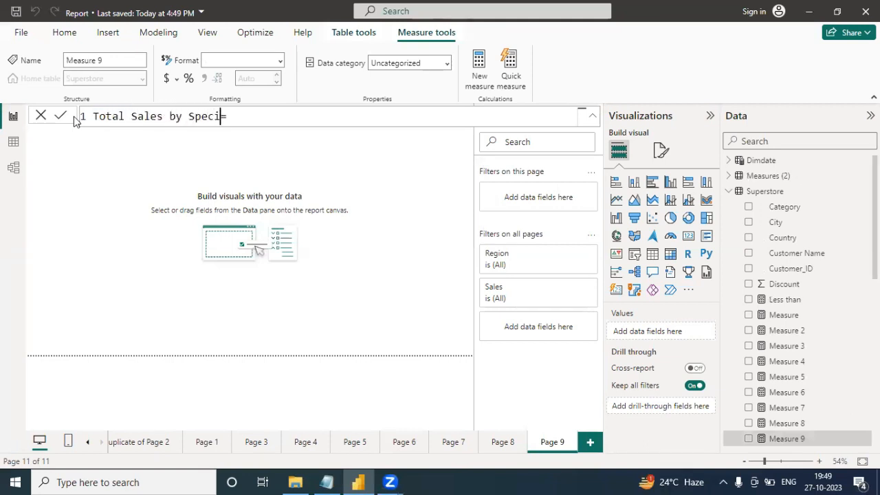
{"action": "type", "text": "Region"}
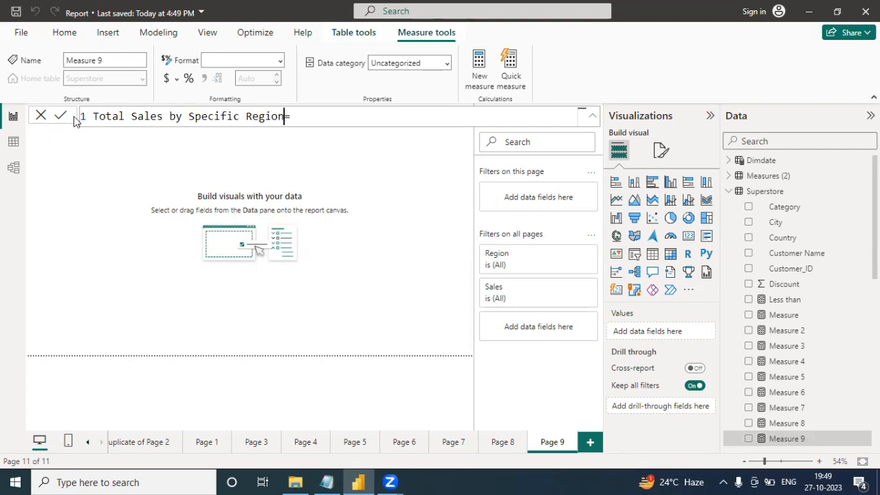
Begin the measure's expression with CALCULATE(sum(Superstore[Sales]) as the value to evaluate
{"action": "left_click", "coordinate": [331, 123]}
{"action": "type", "text": "cal"}
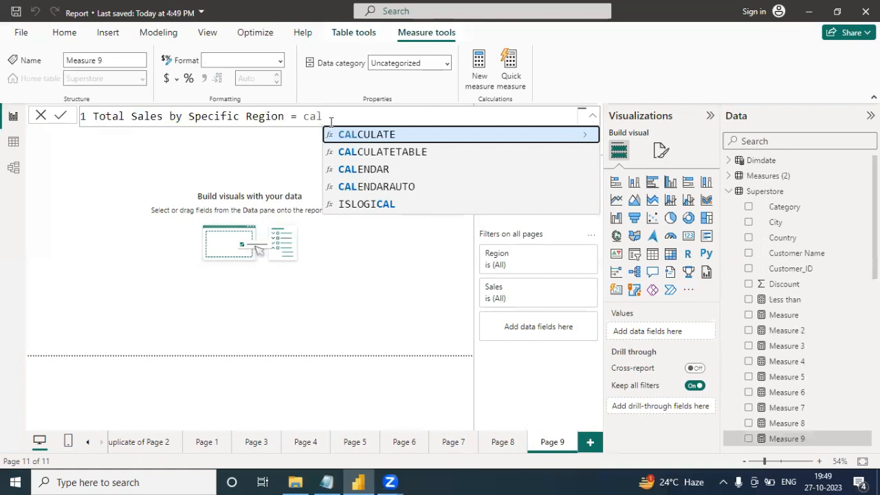
{"action": "left_click", "coordinate": [344, 135]}
{"action": "type", "text": "su"}
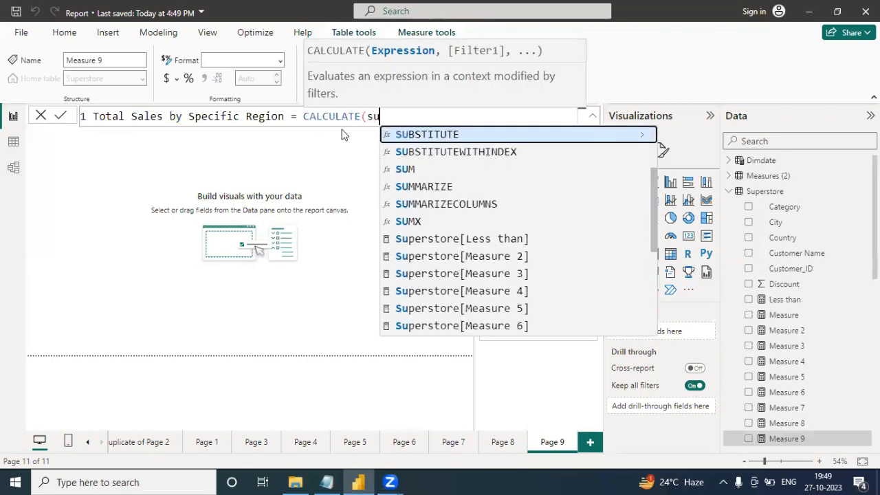
{"action": "type", "text": "m("}
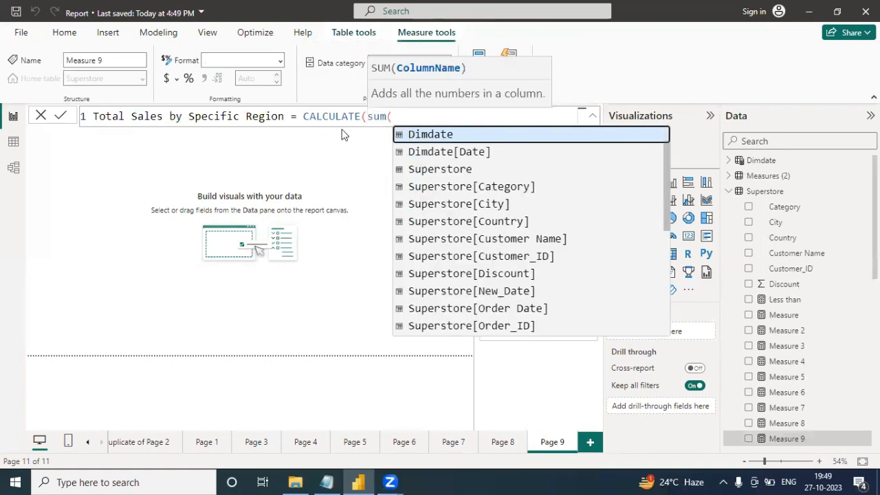
{"action": "type", "text": "sa"}
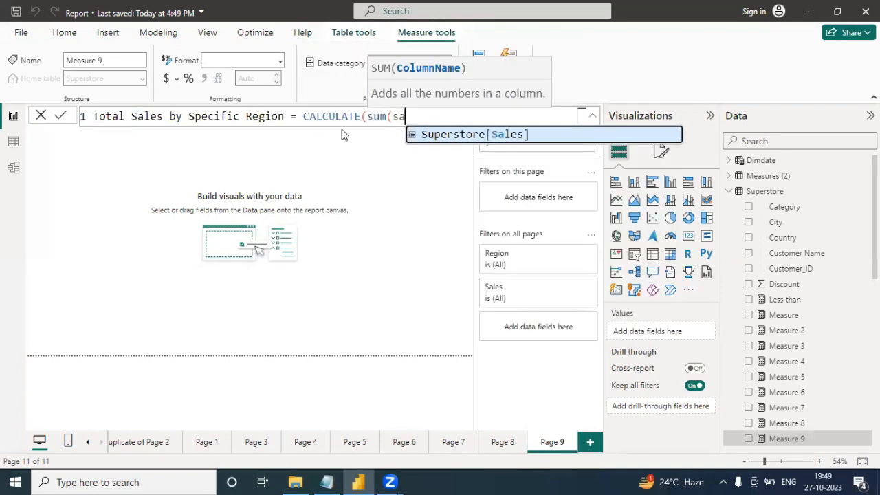
{"action": "left_click", "coordinate": [454, 137]}
{"action": "type", "text": ")"}
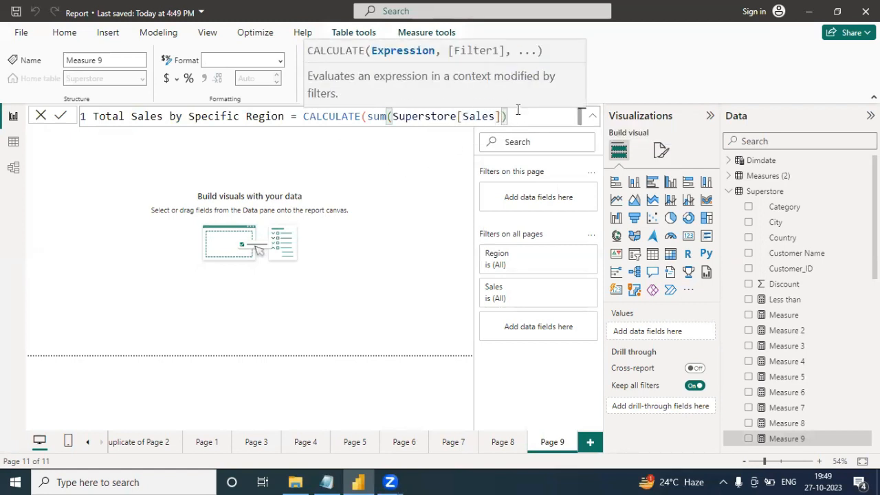
{"action": "left_click_drag", "start_coordinate": [507, 116], "coordinate": [366, 116]}
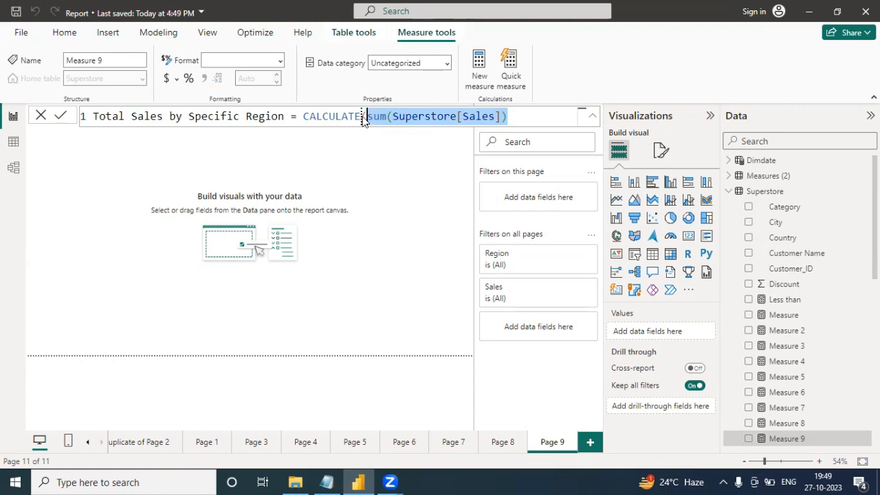
{"action": "left_click_drag", "start_coordinate": [363, 120], "coordinate": [360, 118]}
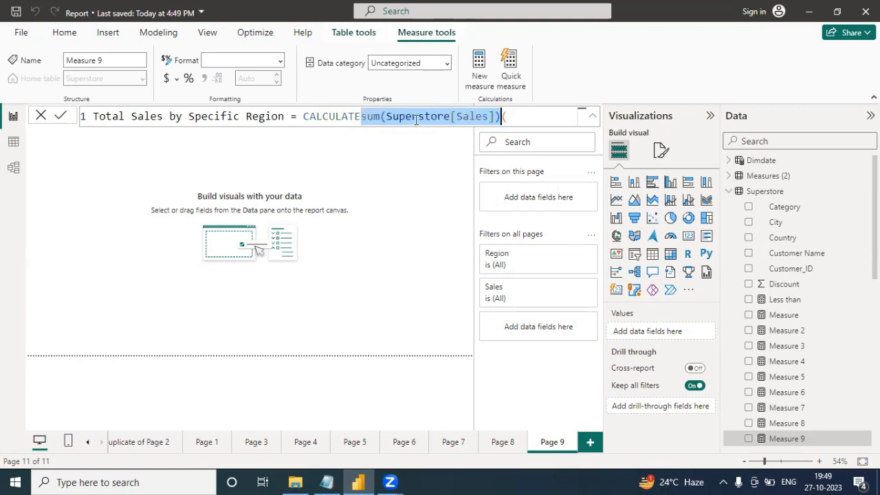
{"action": "key", "text": "ctrl+z"}
Add a FILTER function over the Superstore table on a second line as CALCULATE's filter argument
{"action": "left_click", "coordinate": [525, 119]}
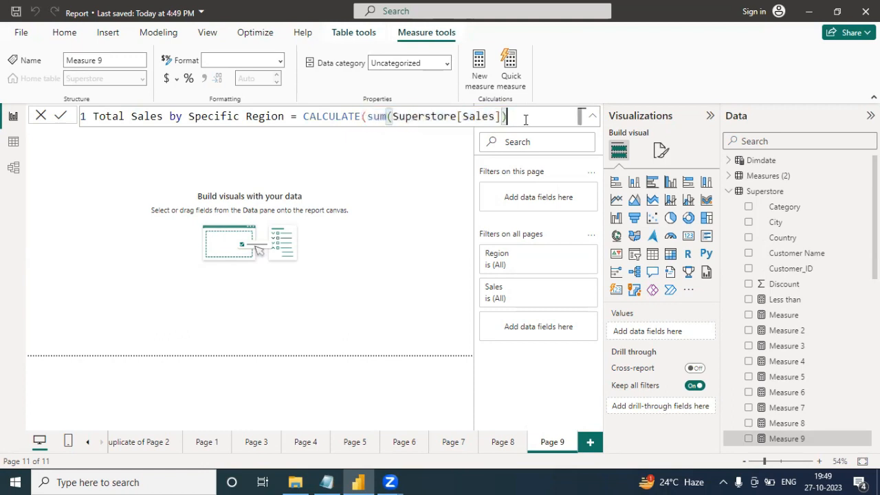
{"action": "type", "text": ","}
{"action": "key", "text": "shift+Return"}
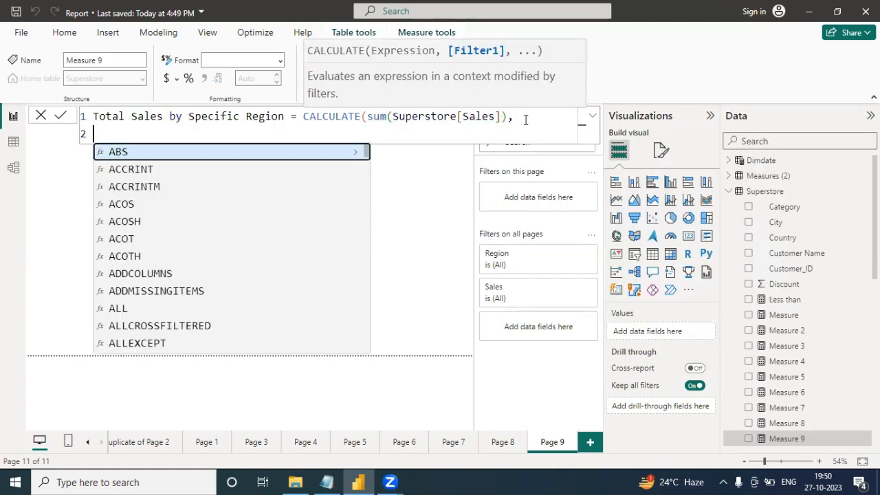
{"action": "type", "text": "Filte"}
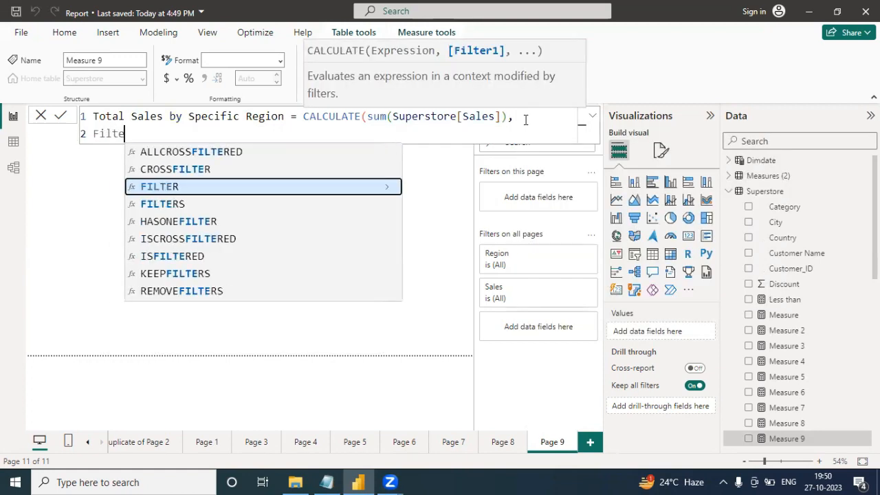
{"action": "type", "text": "r("}
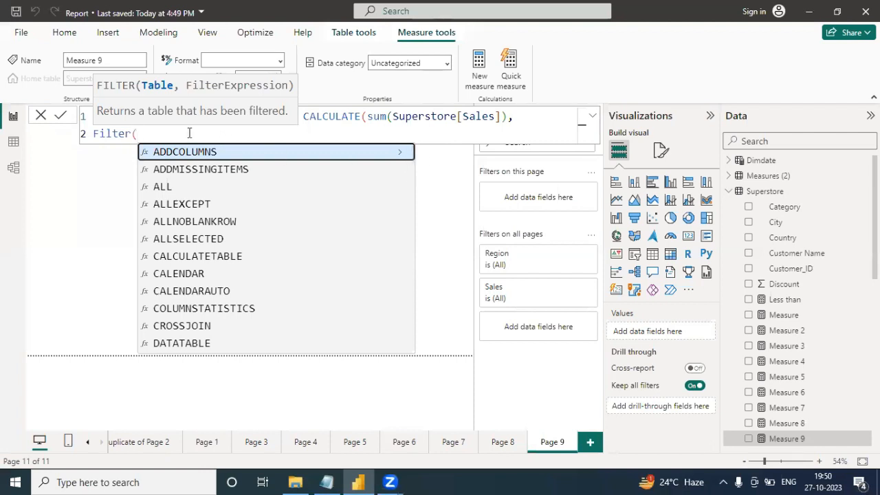
{"action": "type", "text": "sup"}
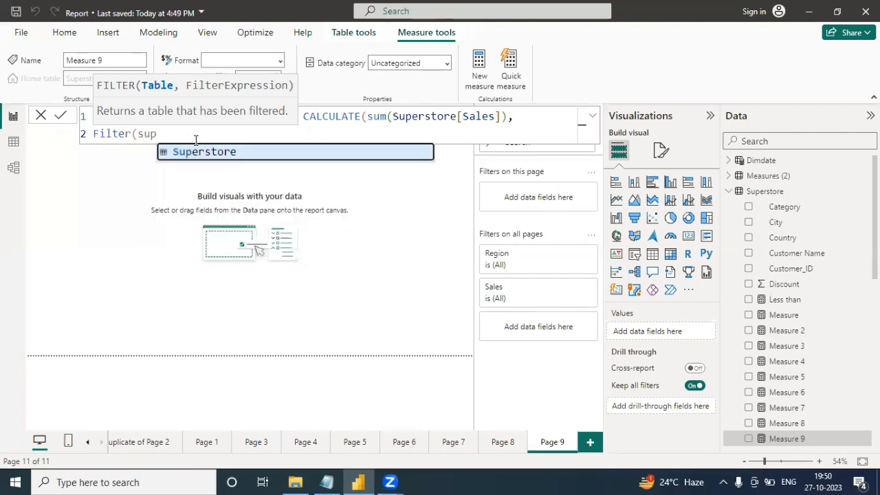
{"action": "left_click", "coordinate": [197, 150]}
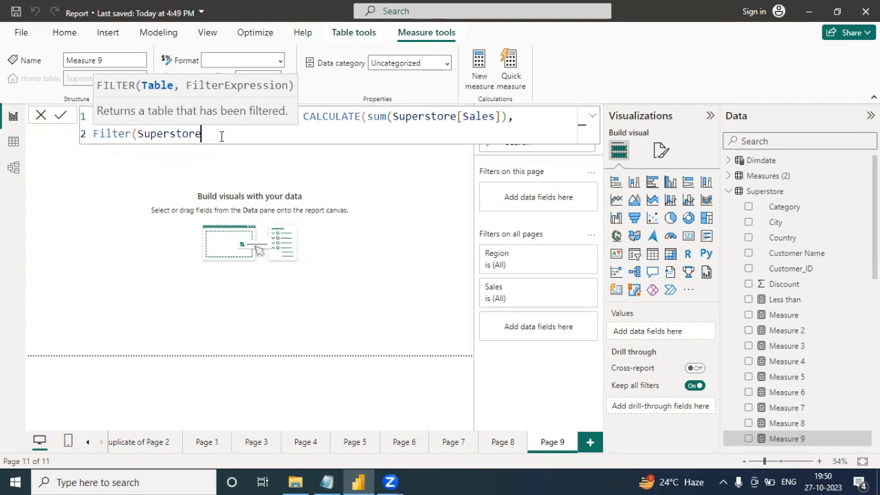
{"action": "type", "text": ","}
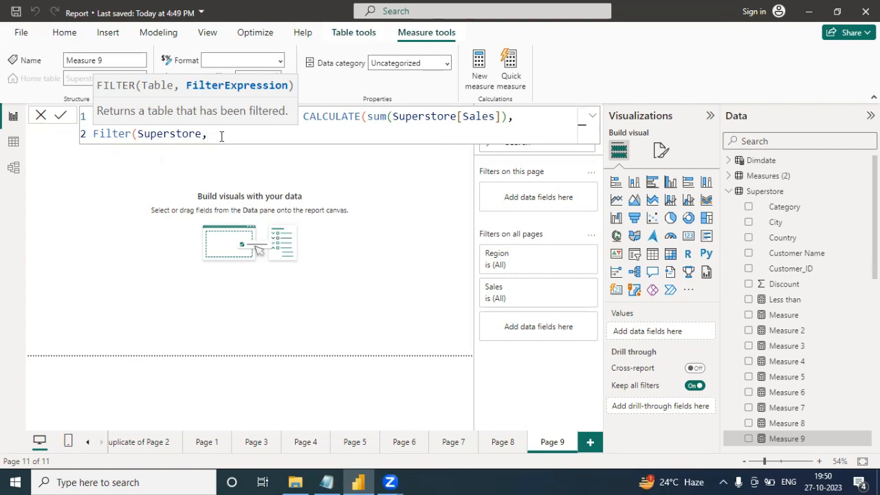
Complete the filter condition as Superstore[Region]=="East", close both functions and commit the measure
{"action": "type", "text": "regio"}
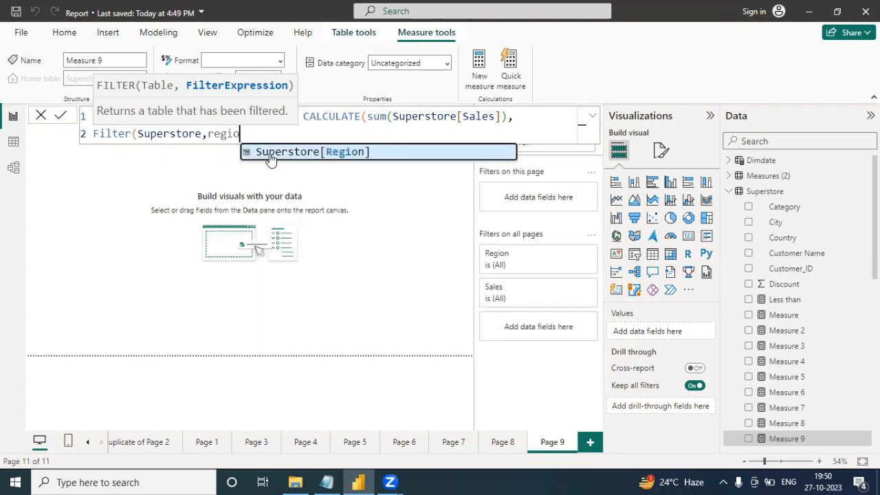
{"action": "left_click", "coordinate": [272, 157]}
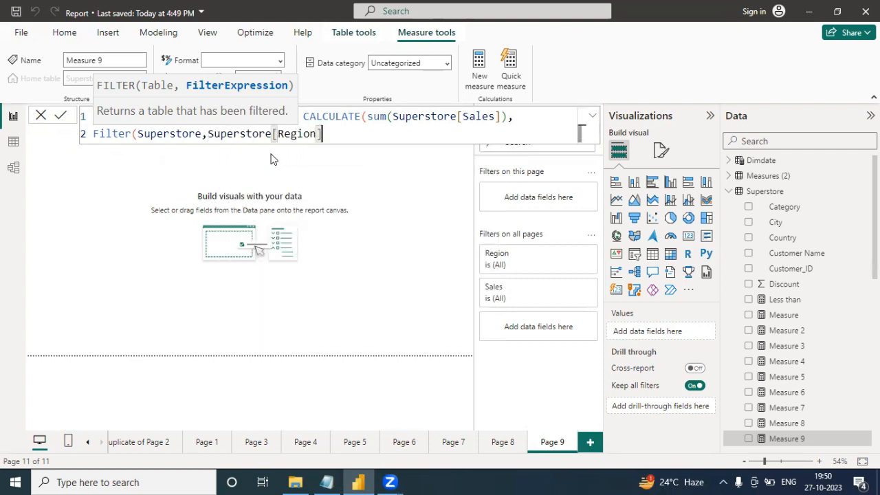
{"action": "type", "text": "=="}
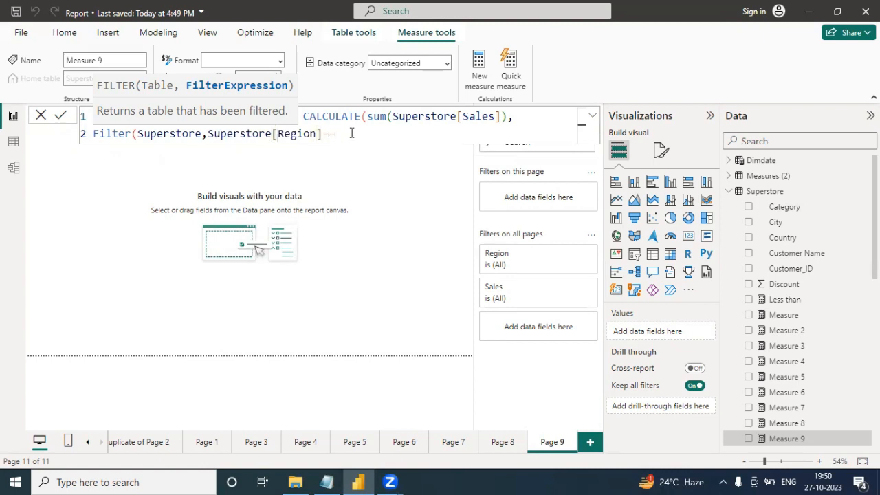
{"action": "type", "text": "\"\""}
{"action": "type", "text": "East"}
{"action": "left_click", "coordinate": [633, 66]}
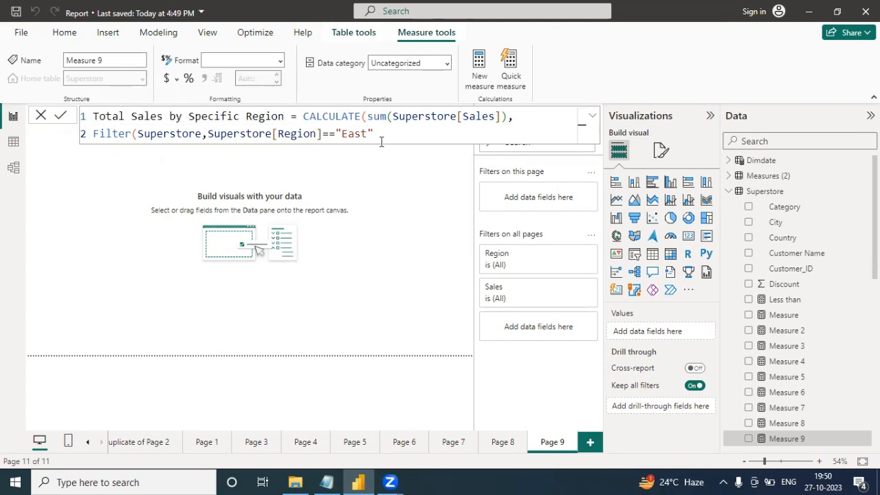
{"action": "left_click", "coordinate": [420, 133]}
{"action": "type", "text": ")"}
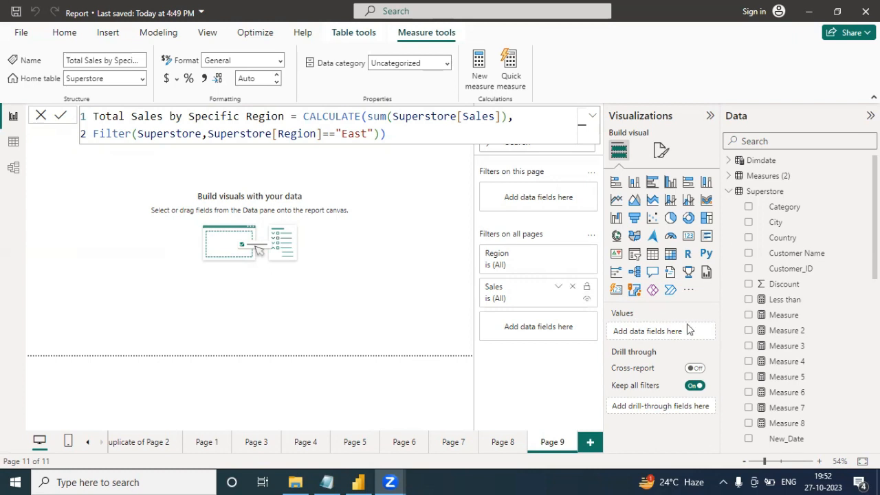
{"action": "key", "text": "ctrl+a"}
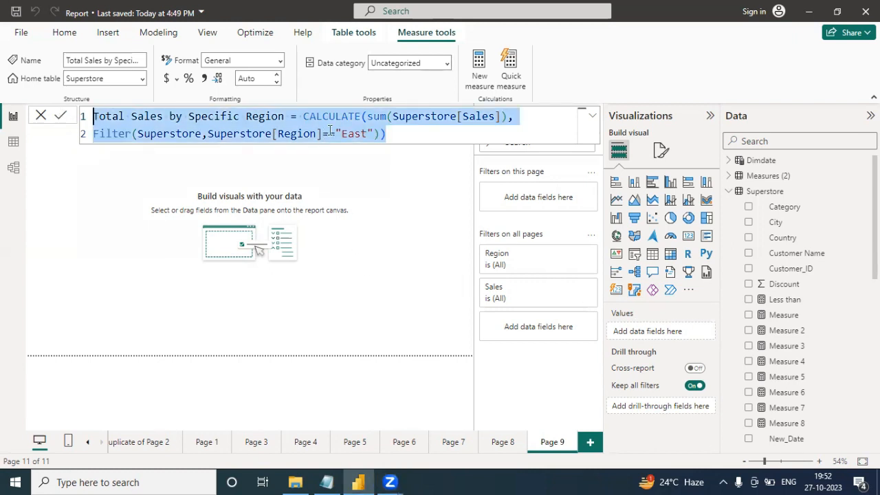
{"action": "left_click", "coordinate": [328, 133]}
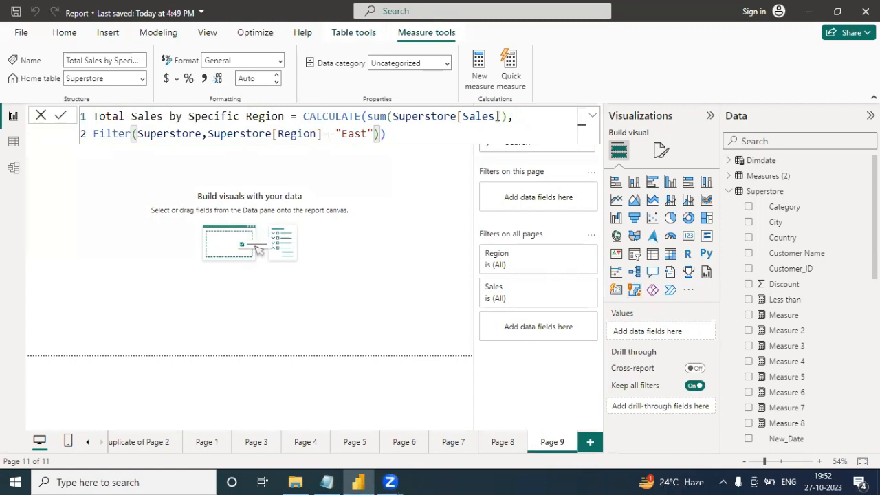
{"action": "left_click_drag", "start_coordinate": [394, 134], "coordinate": [107, 116]}
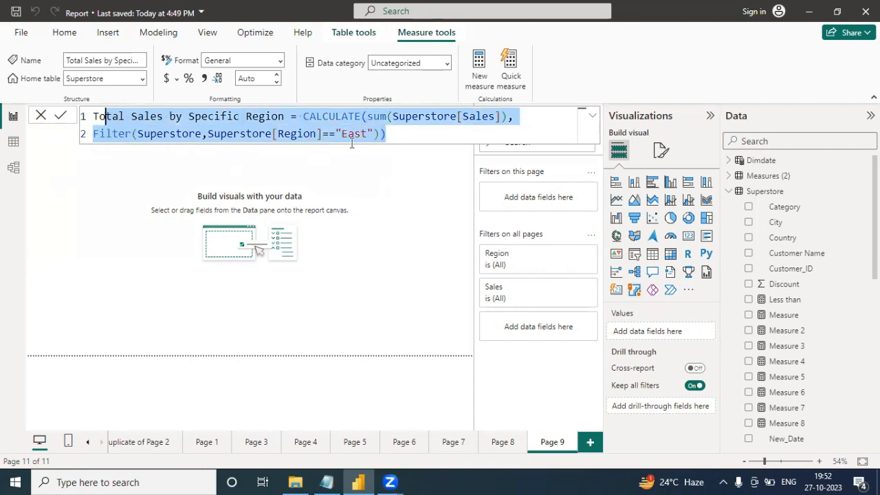
{"action": "left_click", "coordinate": [438, 134]}
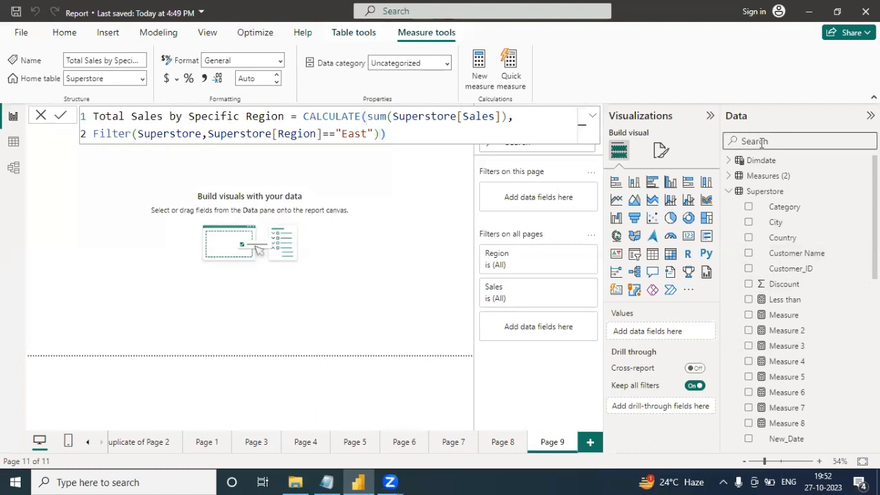
Create a table visual with the Region and Sales fields and move it toward the middle of the canvas
{"action": "type", "text": "regio"}
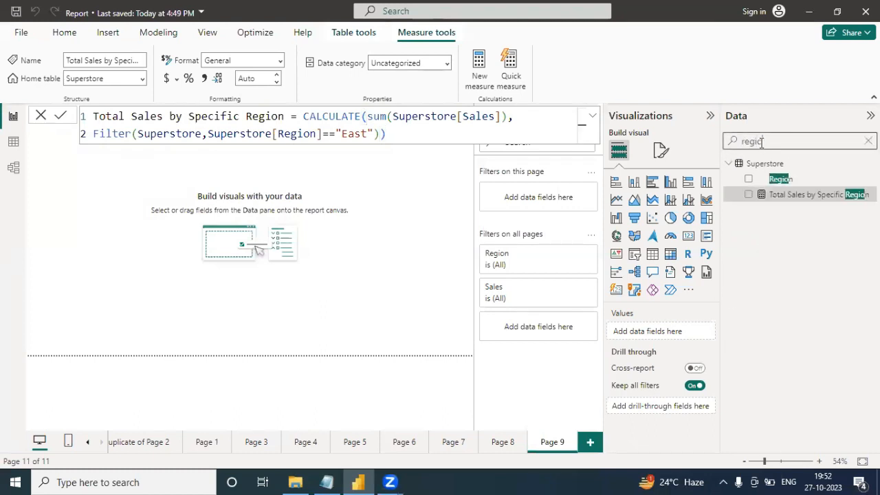
{"action": "left_click", "coordinate": [750, 180]}
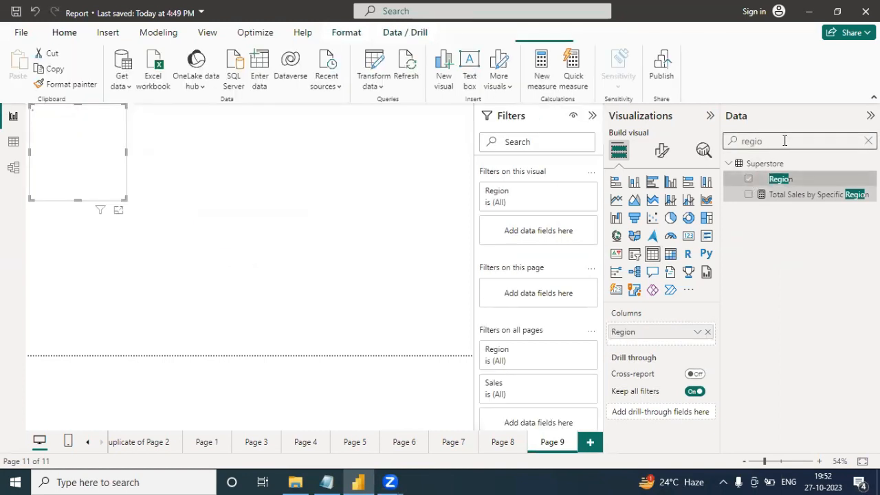
{"action": "left_click_drag", "start_coordinate": [790, 140], "coordinate": [735, 143]}
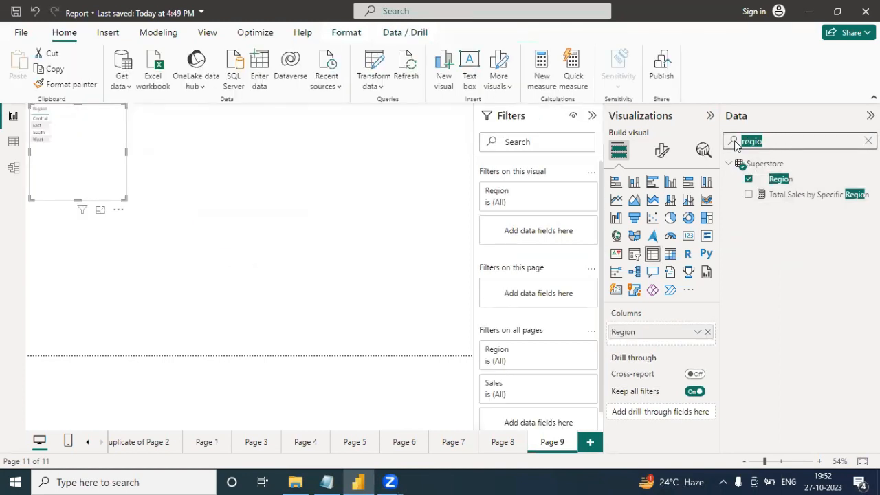
{"action": "type", "text": "sales"}
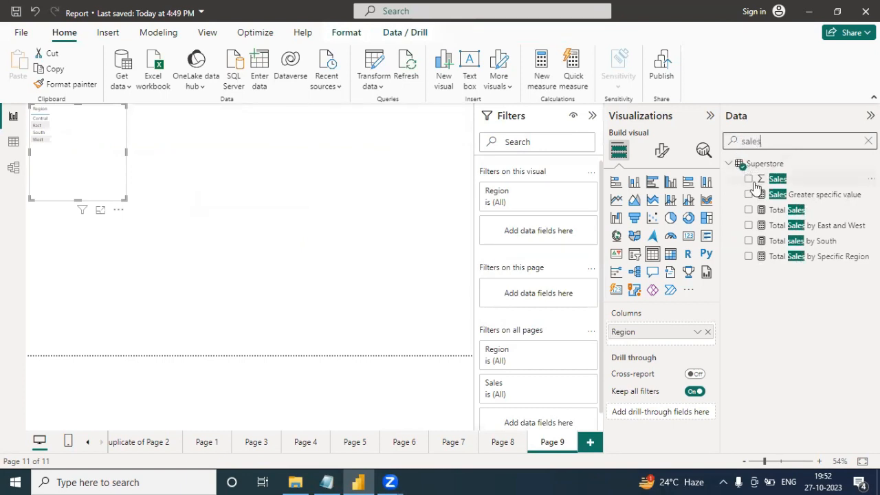
{"action": "left_click", "coordinate": [750, 178]}
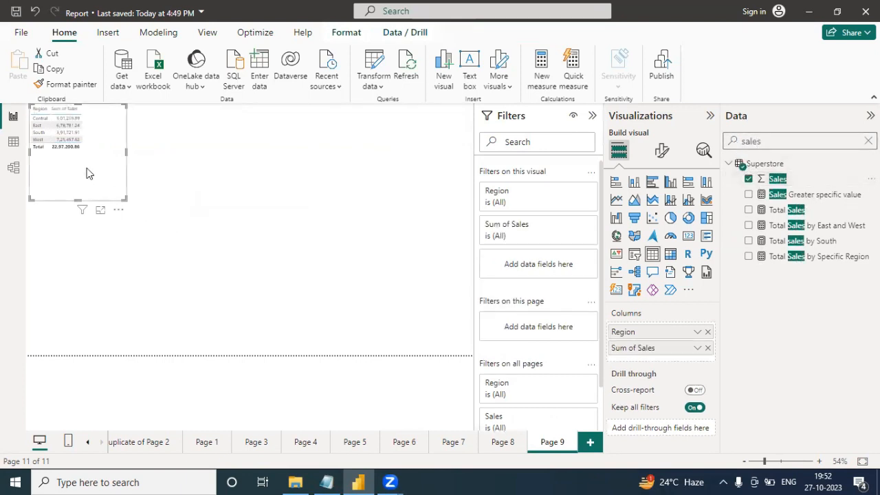
{"action": "left_click_drag", "start_coordinate": [86, 174], "coordinate": [157, 229]}
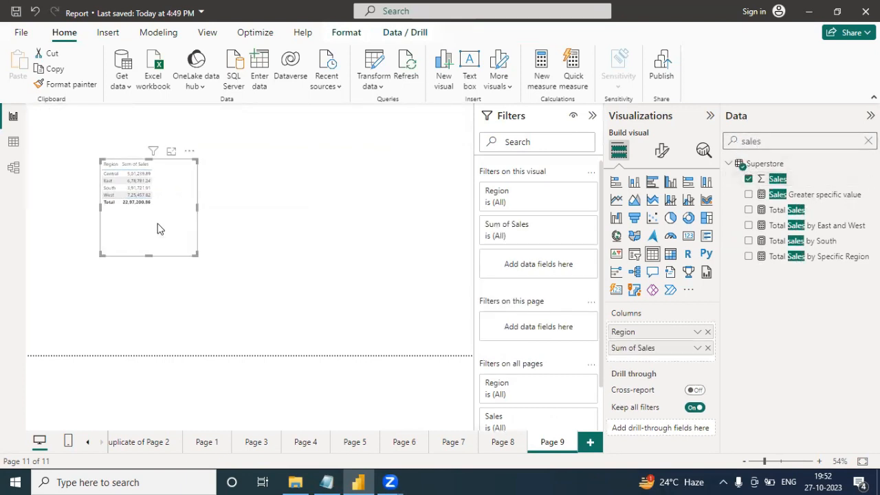
Set the table's values font size to 20, enlarge the visual and move it to the canvas's left edge
{"action": "left_click", "coordinate": [665, 151]}
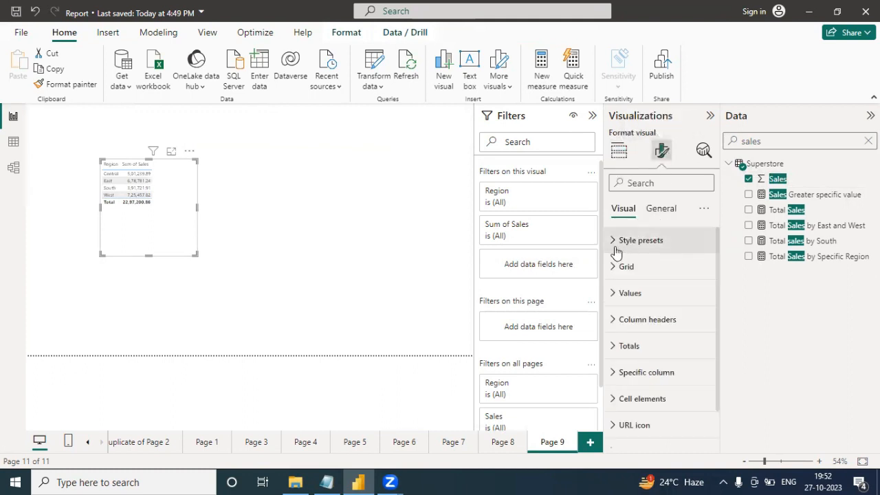
{"action": "left_click", "coordinate": [614, 293]}
{"action": "double_click", "coordinate": [695, 357]}
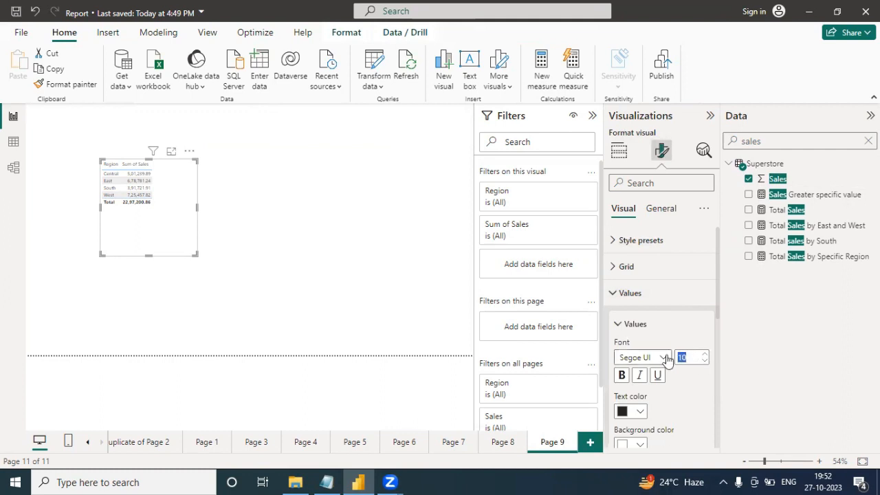
{"action": "type", "text": "20"}
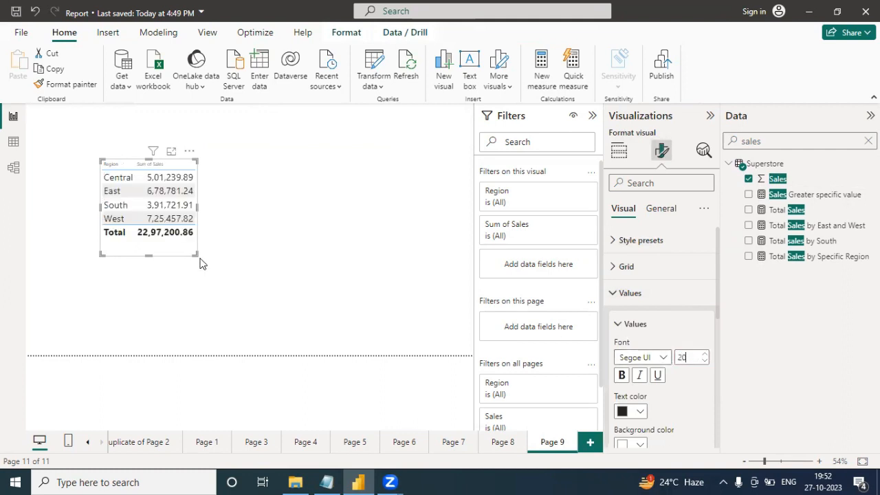
{"action": "left_click_drag", "start_coordinate": [199, 260], "coordinate": [332, 314]}
{"action": "left_click_drag", "start_coordinate": [263, 280], "coordinate": [188, 274]}
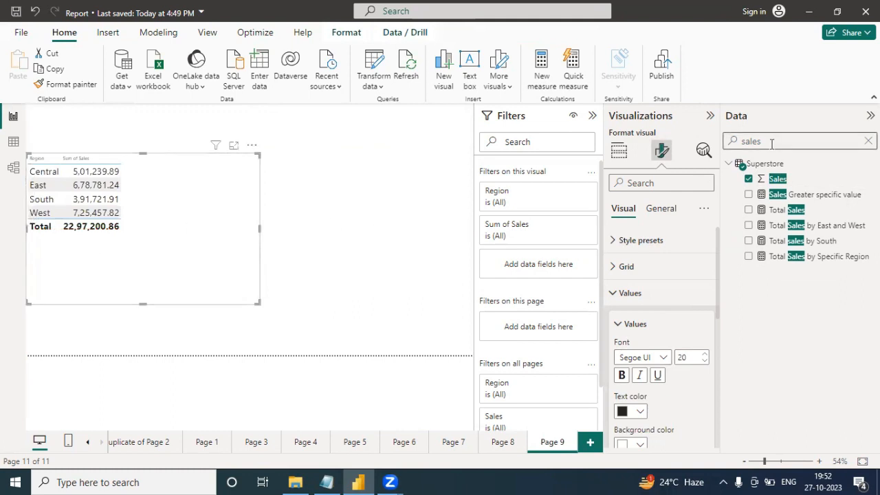
Add a separate card visual showing Total Sales by Specific Region and widen it toward the table
{"action": "left_click_drag", "start_coordinate": [771, 143], "coordinate": [729, 143]}
{"action": "key", "text": "BackSpace"}
{"action": "type", "text": "to"}
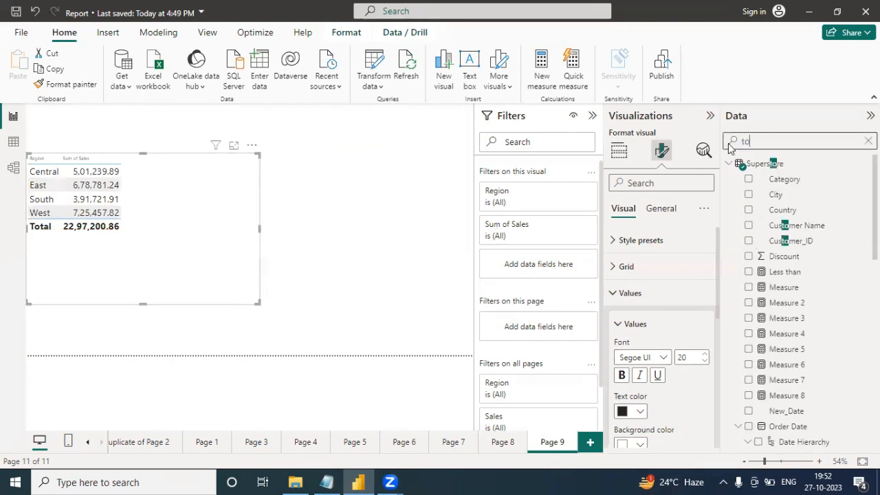
{"action": "type", "text": "tal"}
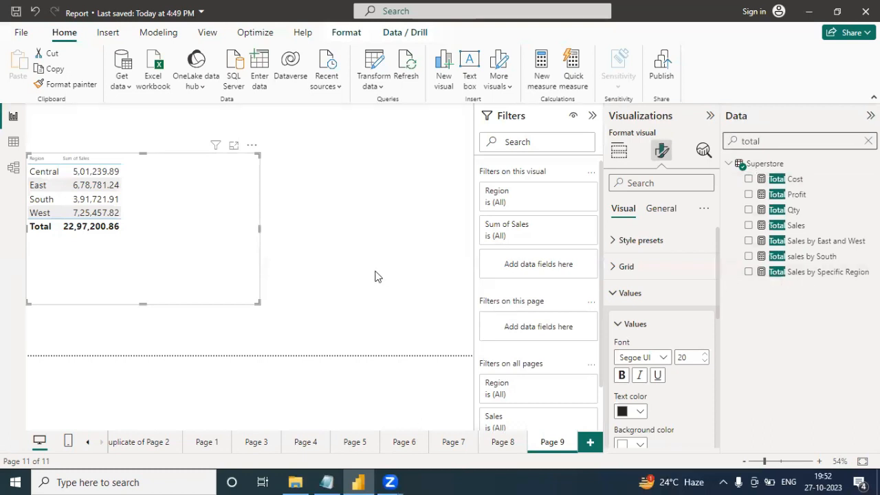
{"action": "left_click", "coordinate": [375, 276]}
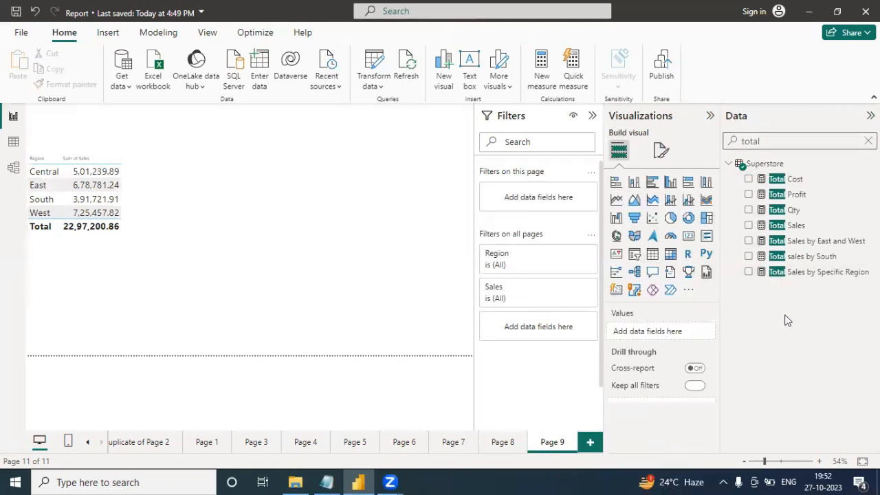
{"action": "left_click", "coordinate": [748, 273]}
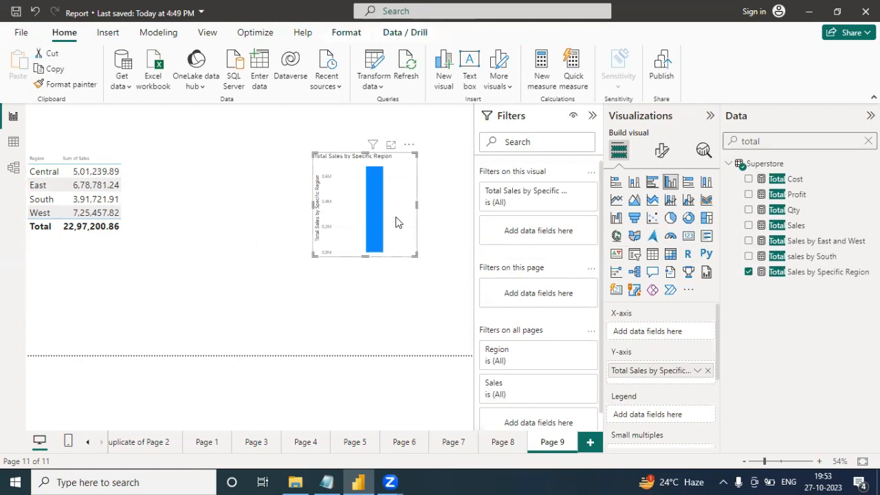
{"action": "left_click", "coordinate": [688, 236]}
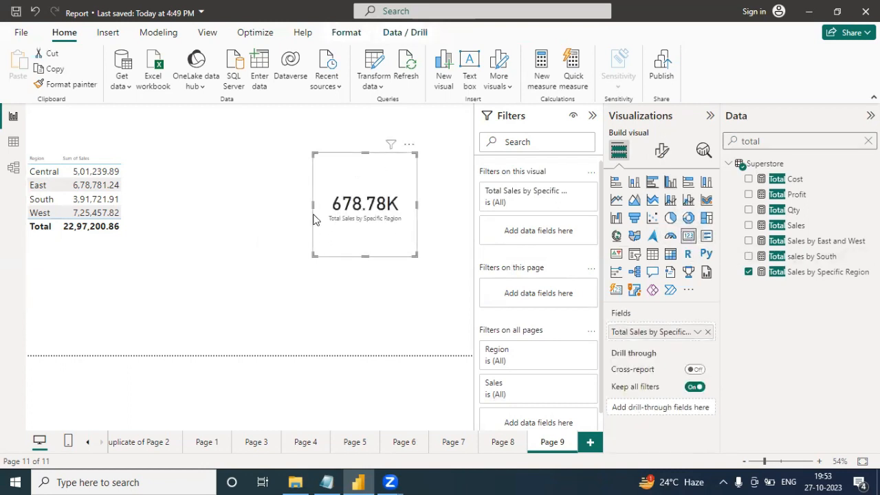
{"action": "left_click_drag", "start_coordinate": [313, 207], "coordinate": [226, 197]}
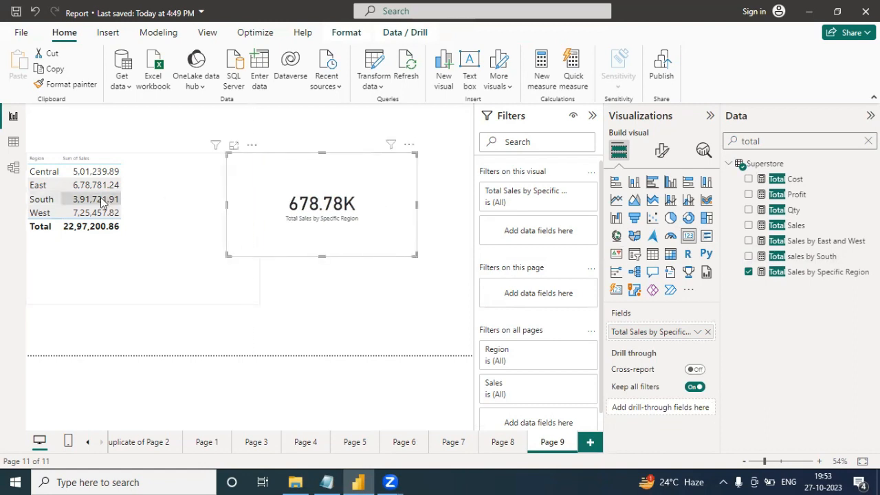
Set the display units of the card's callout value to None
{"action": "left_click", "coordinate": [664, 154]}
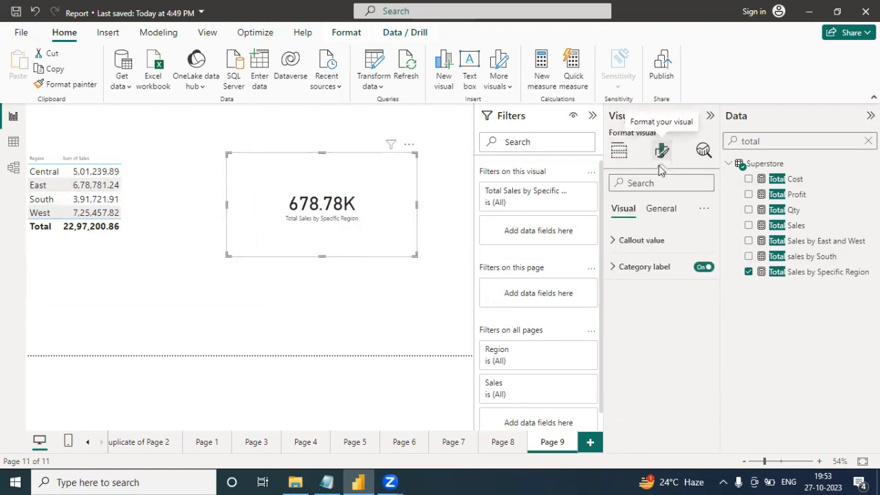
{"action": "left_click", "coordinate": [612, 242]}
{"action": "left_click", "coordinate": [615, 242]}
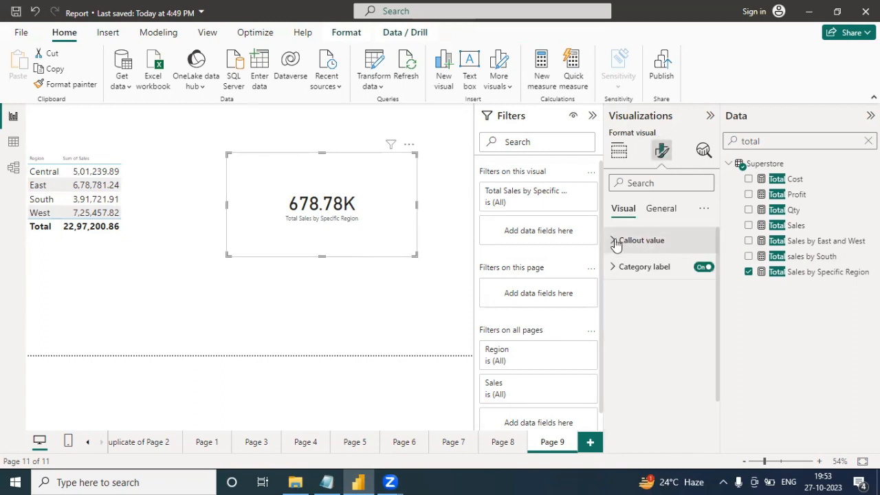
{"action": "left_click", "coordinate": [616, 240]}
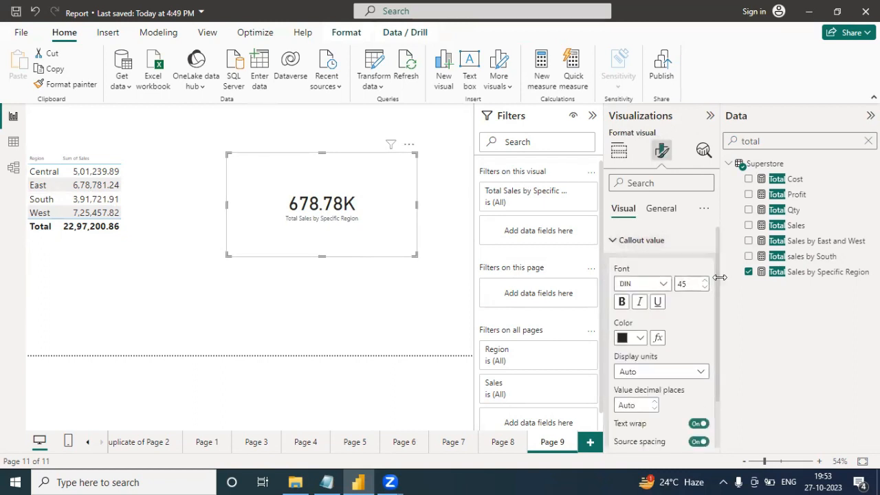
{"action": "left_click", "coordinate": [664, 374]}
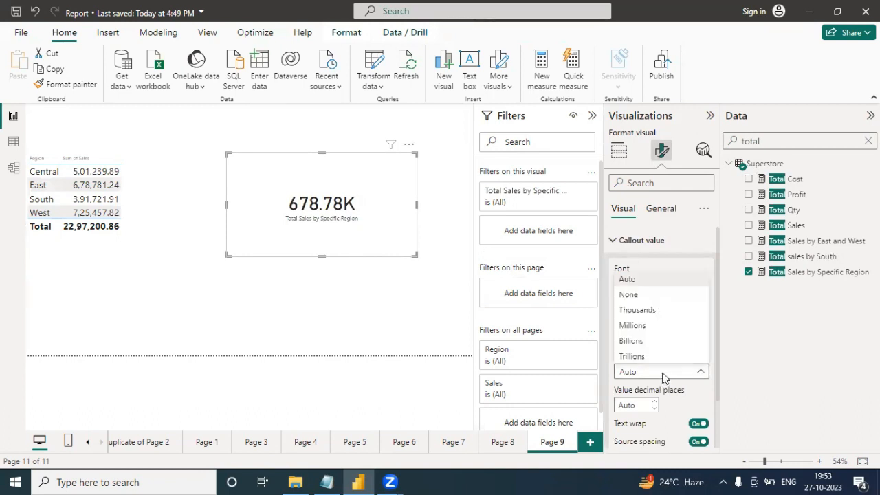
{"action": "left_click", "coordinate": [639, 295]}
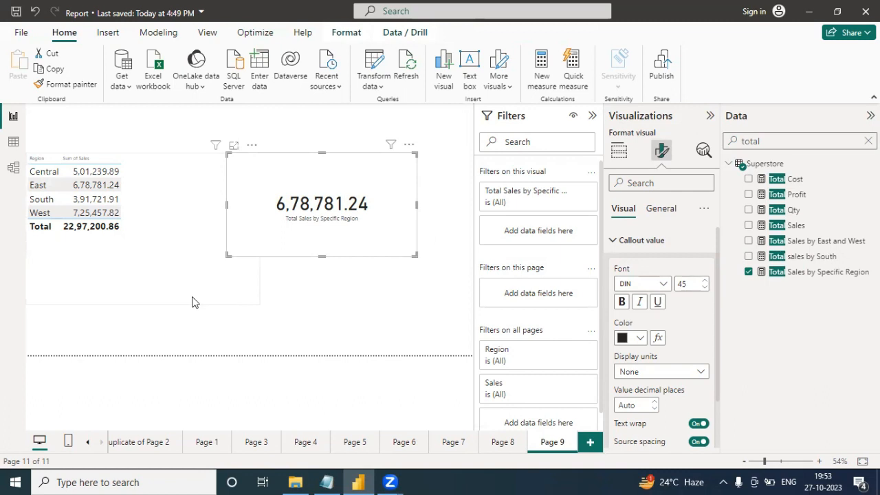
Filter the sales-by-region table to show only the East and South regions
{"action": "left_click", "coordinate": [87, 253]}
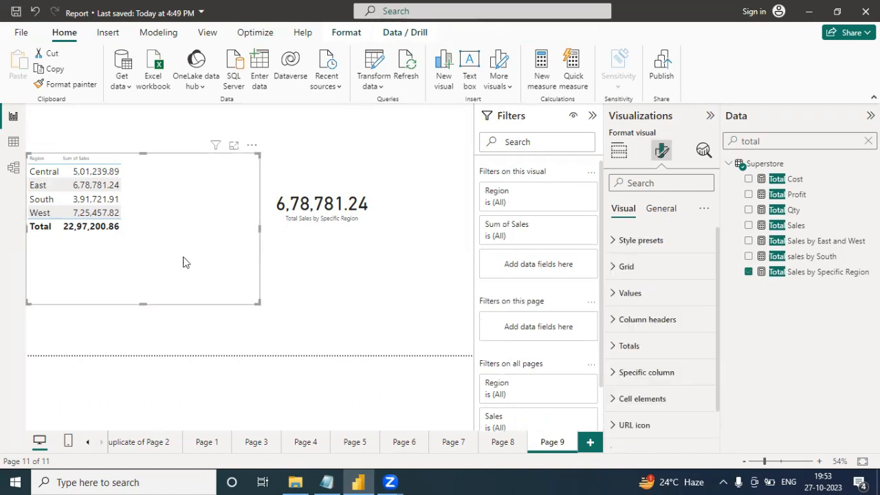
{"action": "left_click", "coordinate": [571, 198]}
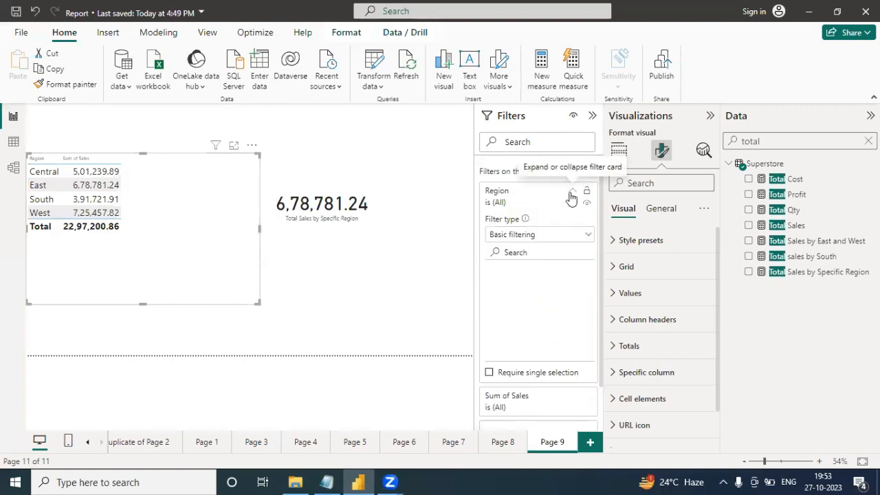
{"action": "left_click", "coordinate": [495, 300]}
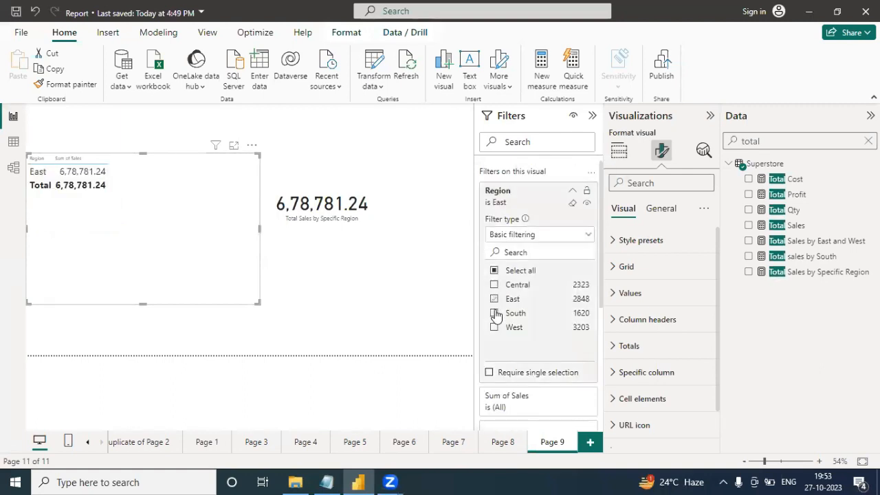
{"action": "left_click", "coordinate": [495, 313]}
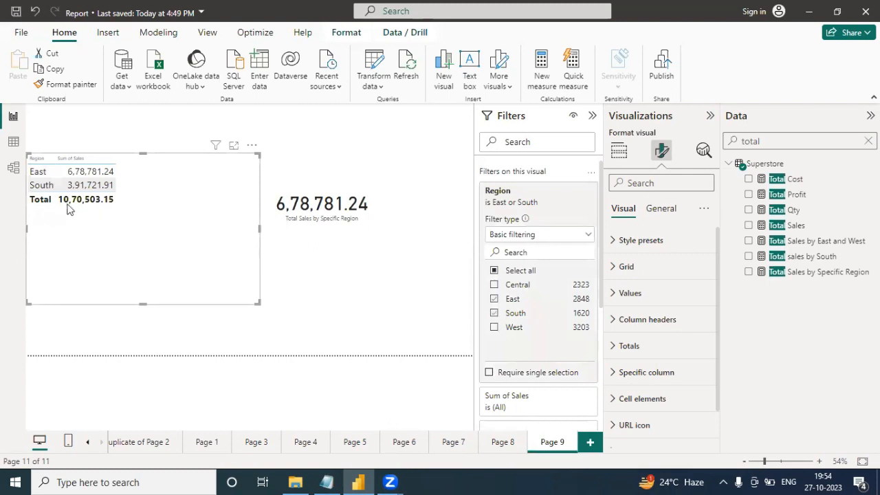
In the Total Sales by Specific Region formula, append || and a copy of the Superstore[Region]=="East" condition inside the Filter function
{"action": "left_click", "coordinate": [815, 275]}
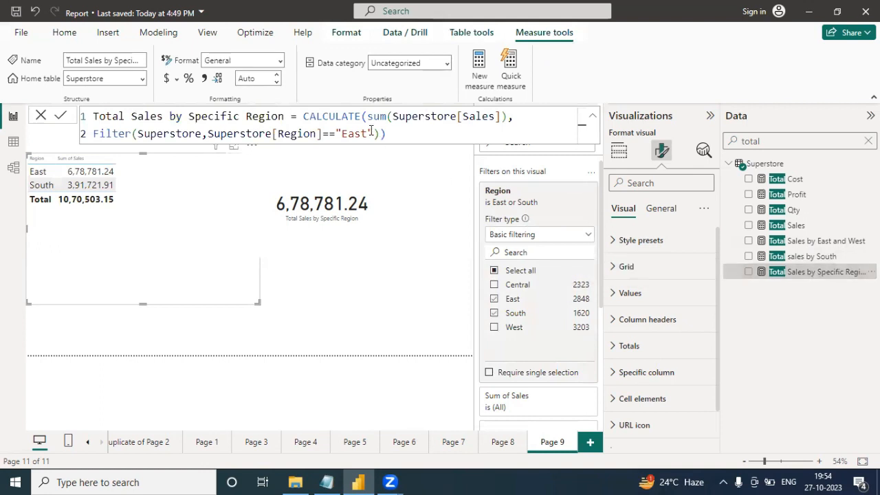
{"action": "left_click", "coordinate": [372, 133]}
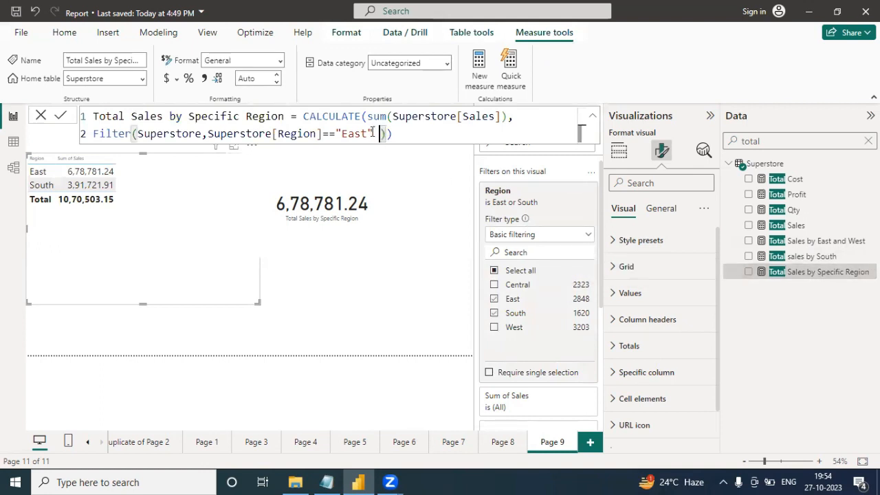
{"action": "type", "text": "||"}
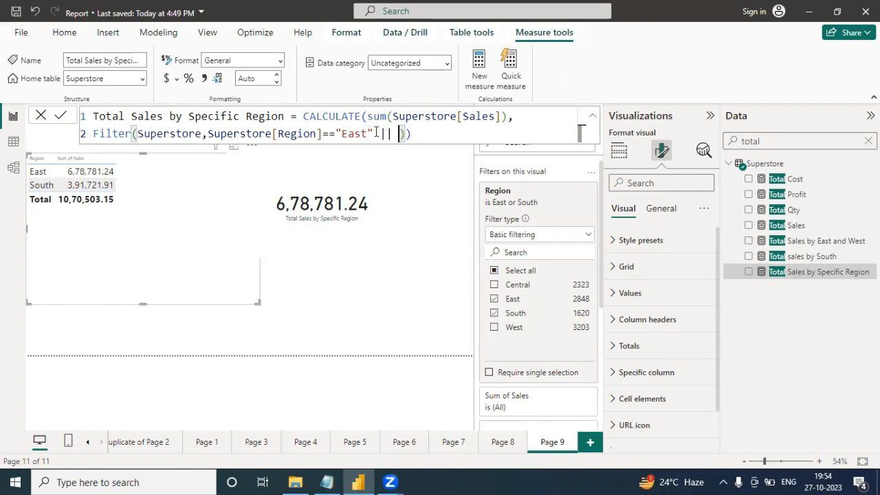
{"action": "left_click_drag", "start_coordinate": [375, 134], "coordinate": [207, 135]}
{"action": "key", "text": "ctrl+c"}
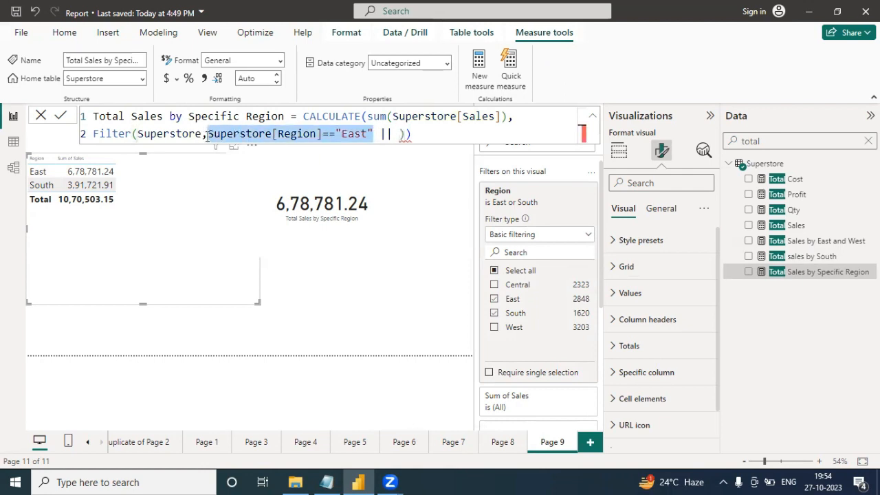
{"action": "left_click", "coordinate": [397, 134]}
{"action": "key", "text": "ctrl+v"}
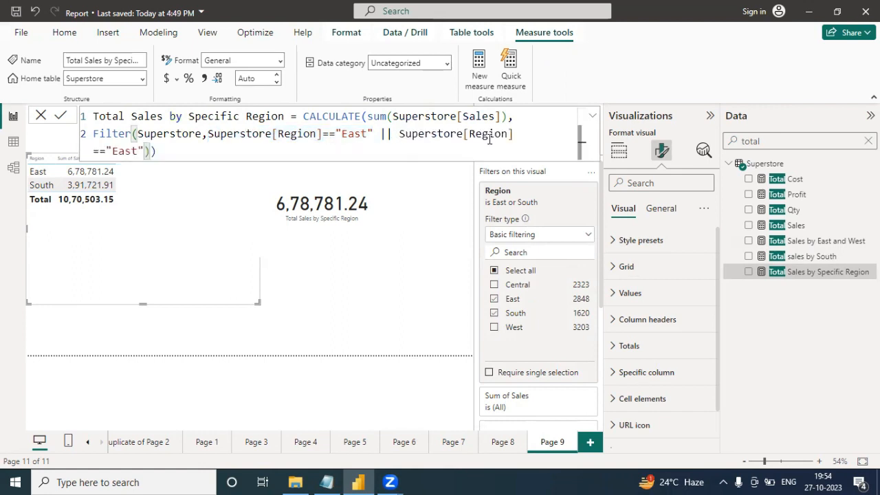
Change the region in the second filter condition to "South" and commit the measure
{"action": "double_click", "coordinate": [123, 152]}
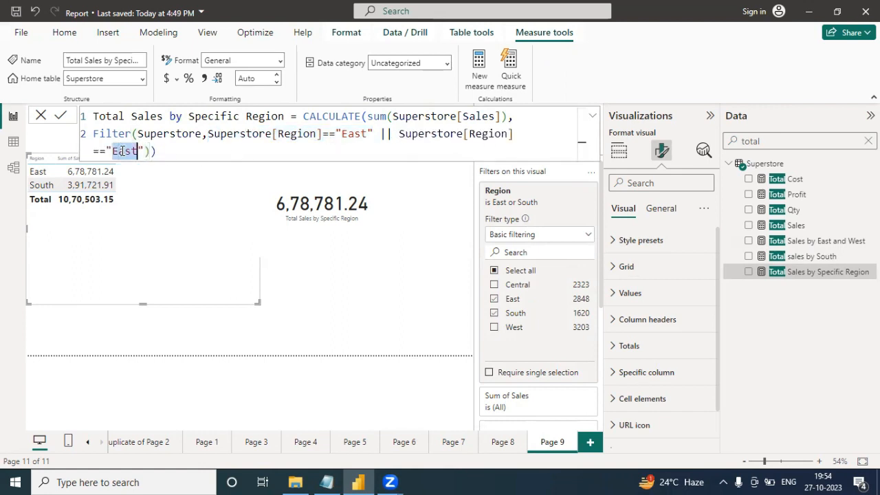
{"action": "type", "text": "Sout"}
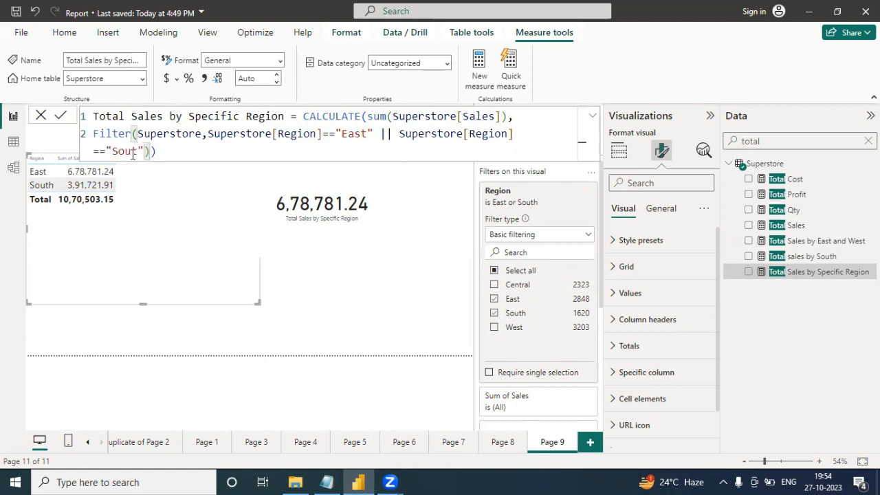
{"action": "type", "text": "h"}
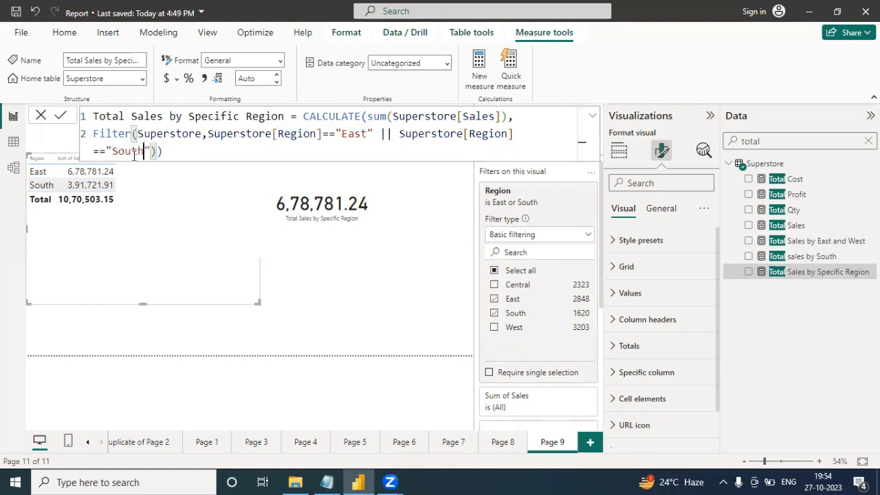
{"action": "left_click", "coordinate": [174, 154]}
{"action": "key", "text": "Return"}
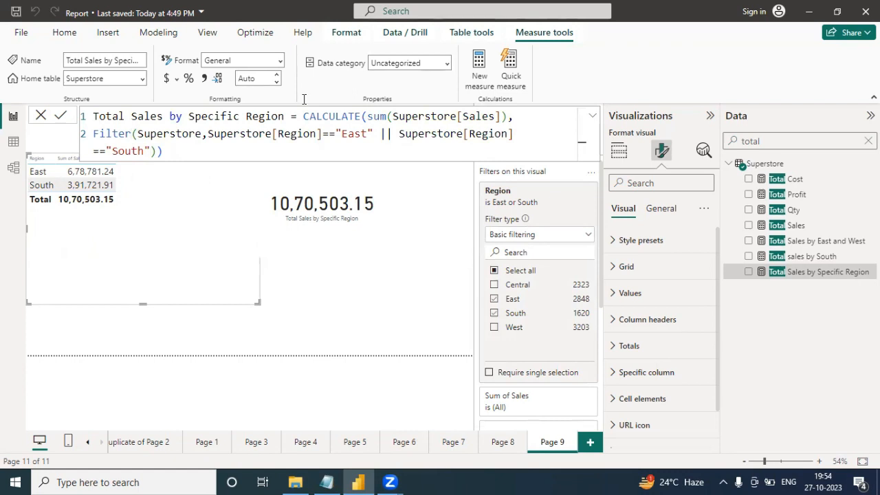
Select the whole measure formula and close the formula editor without changing it
{"action": "left_click", "coordinate": [165, 149]}
{"action": "key", "text": "ctrl+a"}
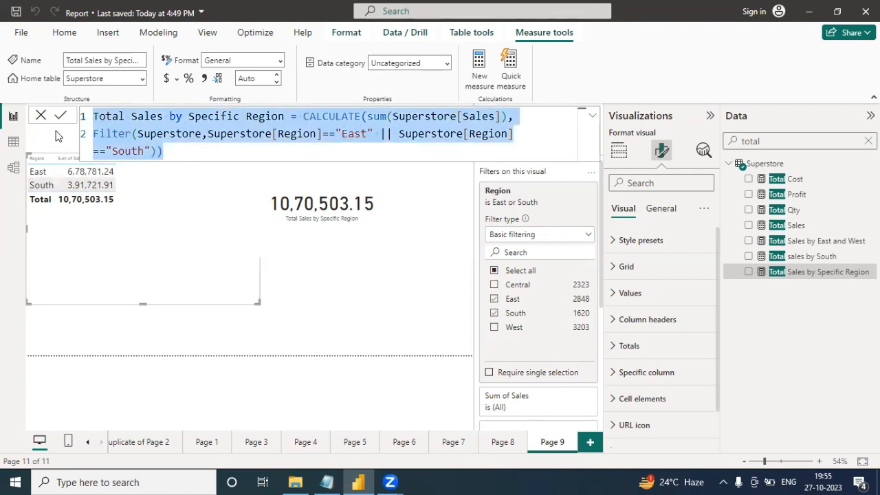
{"action": "left_click", "coordinate": [41, 117]}
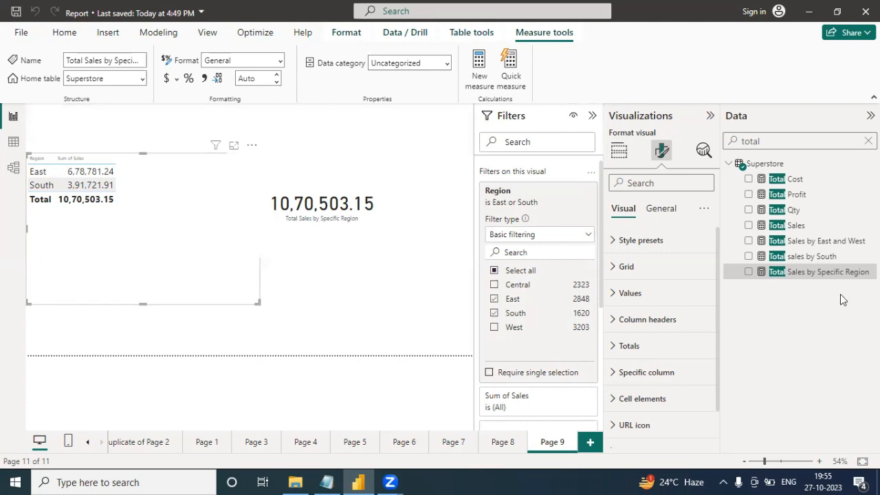
Clear the field search in the data list and shrink the table visual on the canvas
{"action": "left_click", "coordinate": [776, 141]}
{"action": "key", "text": "BackSpace"}
{"action": "key", "text": "BackSpace"}
{"action": "key", "text": "BackSpace"}
{"action": "key", "text": "BackSpace"}
{"action": "key", "text": "BackSpace"}
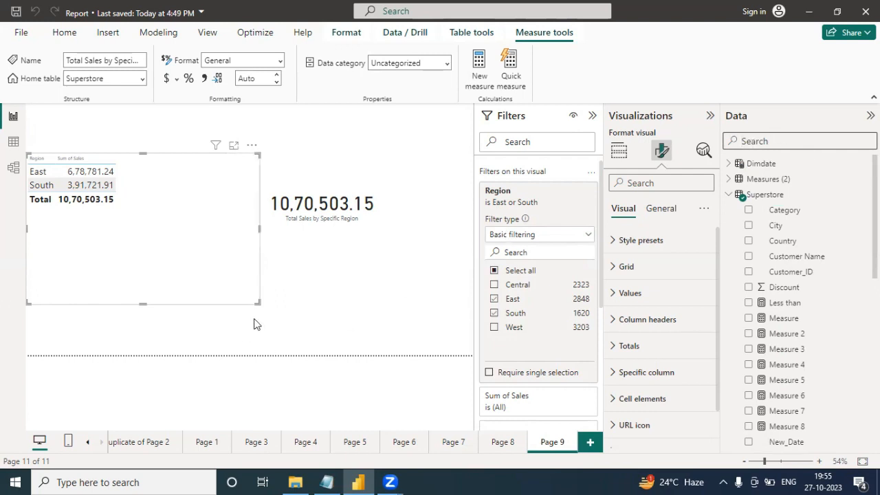
{"action": "left_click_drag", "start_coordinate": [257, 302], "coordinate": [188, 261]}
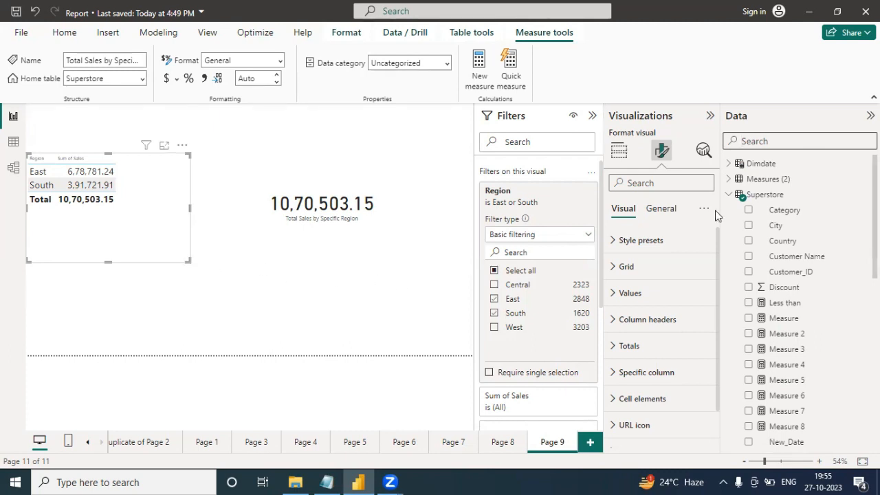
Create a new measure in the Superstore table and name it percentage
{"action": "left_click", "coordinate": [753, 196]}
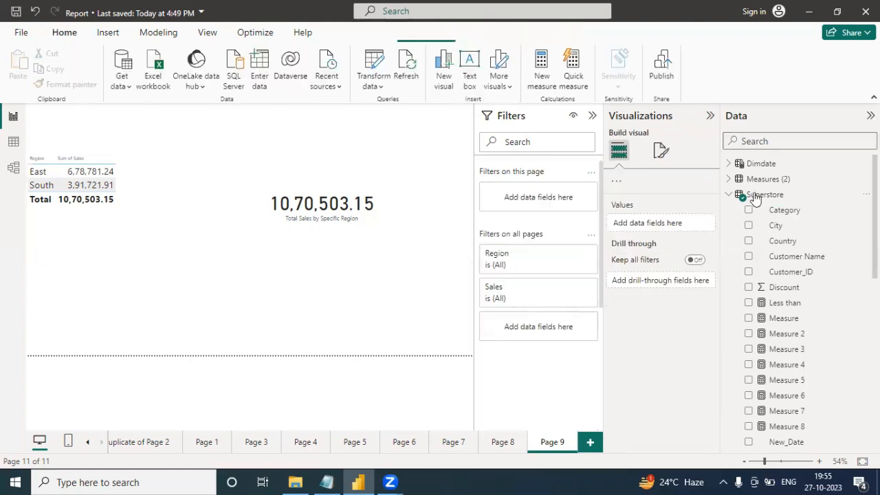
{"action": "right_click", "coordinate": [754, 196]}
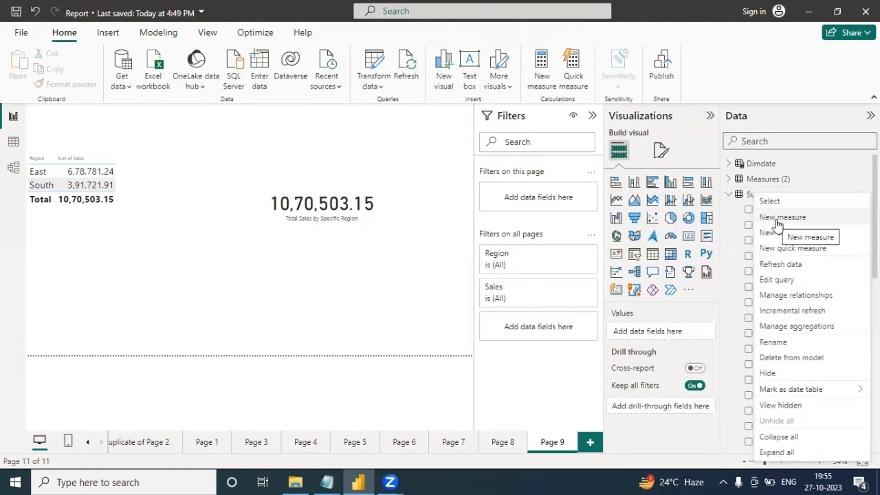
{"action": "left_click", "coordinate": [777, 219]}
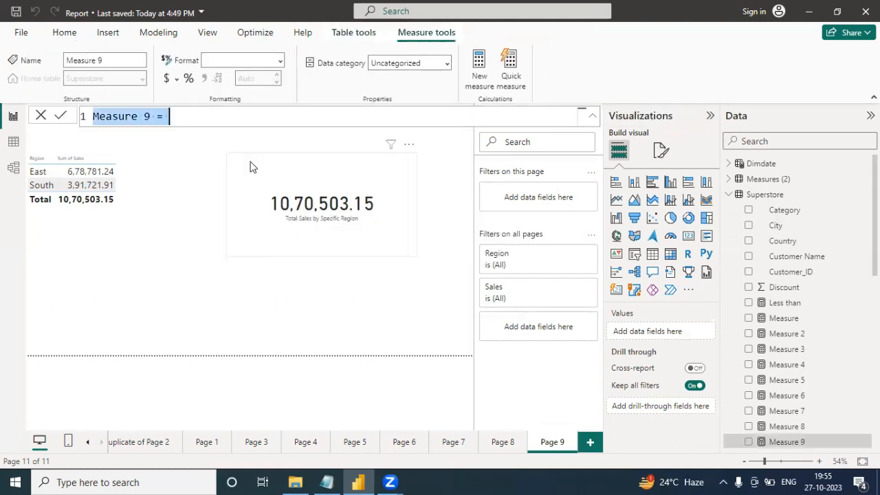
{"action": "left_click", "coordinate": [176, 116]}
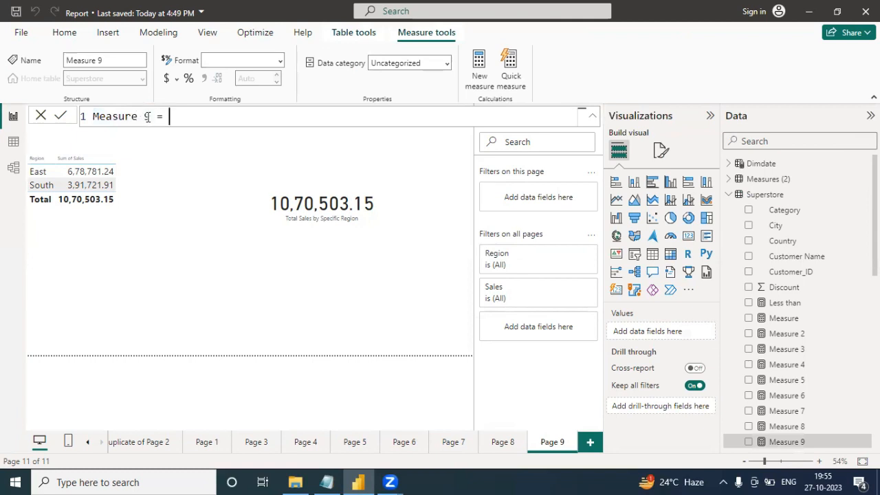
{"action": "left_click_drag", "start_coordinate": [151, 116], "coordinate": [91, 116]}
{"action": "type", "text": "percentage"}
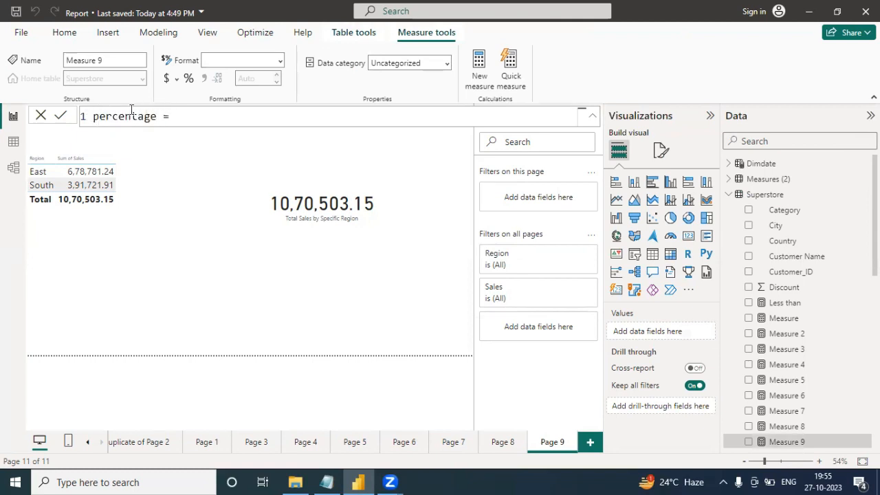
Enter [Total Sales]-[Total Cost] as the expression of the percentage measure
{"action": "left_click", "coordinate": [185, 117]}
{"action": "type", "text": "total"}
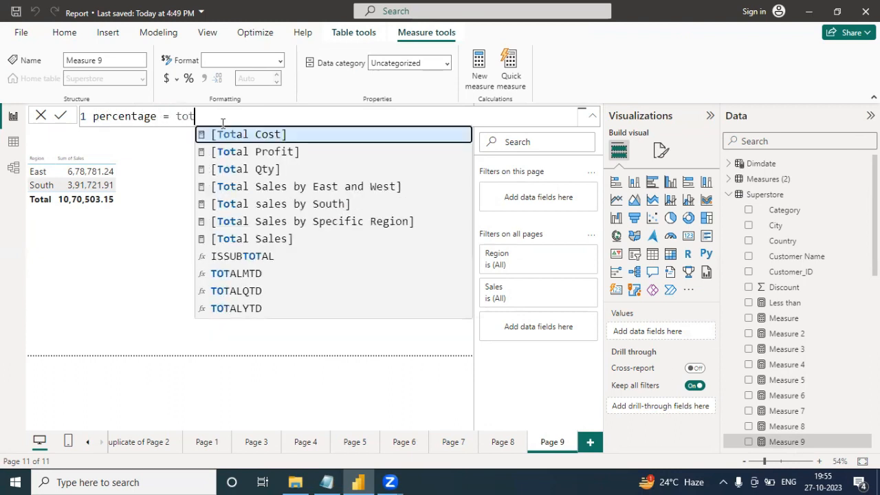
{"action": "left_click", "coordinate": [280, 238]}
{"action": "type", "text": "-"}
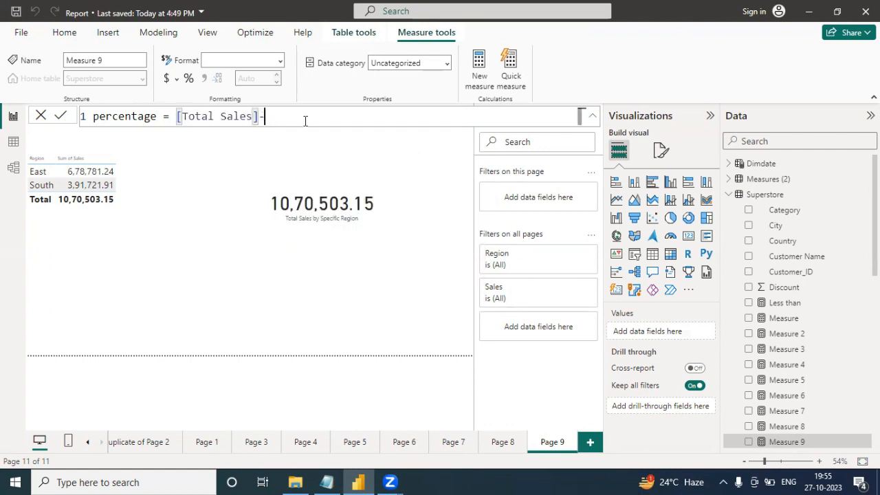
{"action": "type", "text": "toa"}
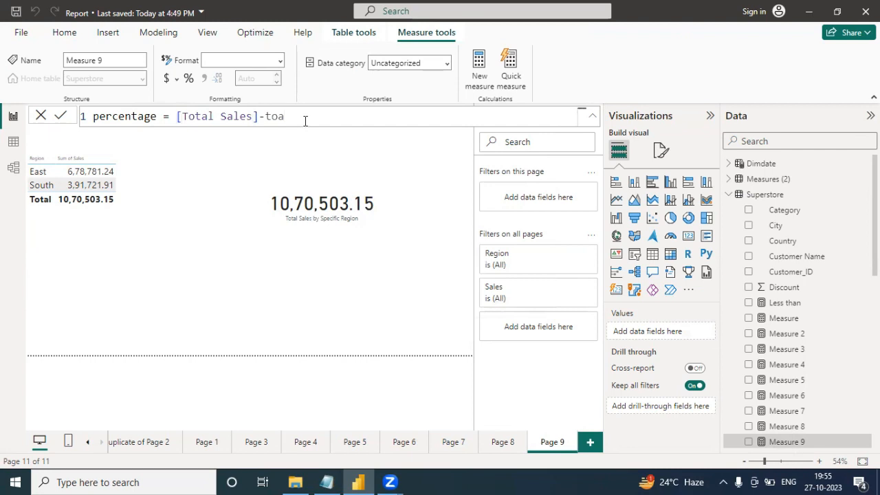
{"action": "key", "text": "BackSpace"}
{"action": "type", "text": "ta"}
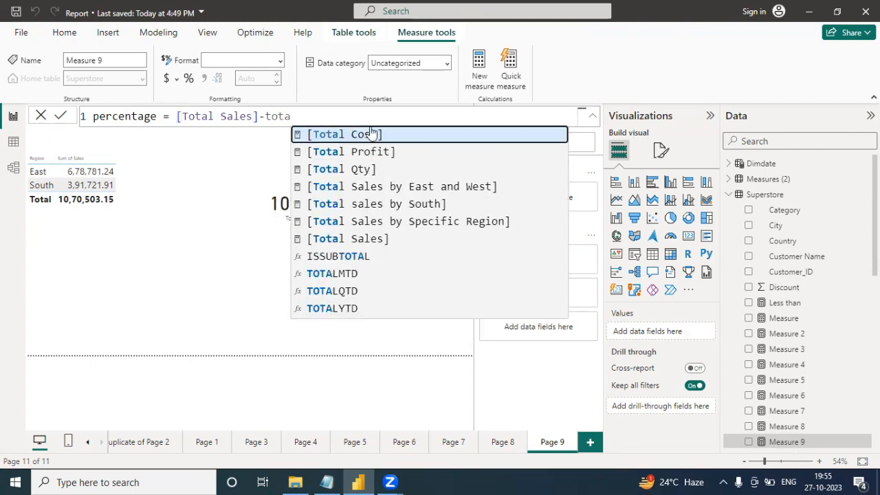
{"action": "left_click", "coordinate": [370, 134]}
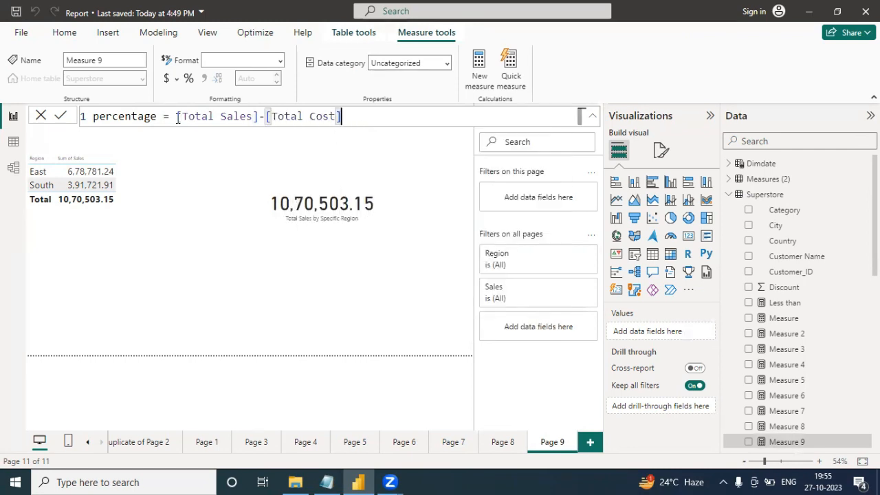
Enclose the Sales minus Cost difference in parentheses, divide it by [Total Sales], and commit the percentage measure
{"action": "left_click", "coordinate": [177, 117]}
{"action": "type", "text": "("}
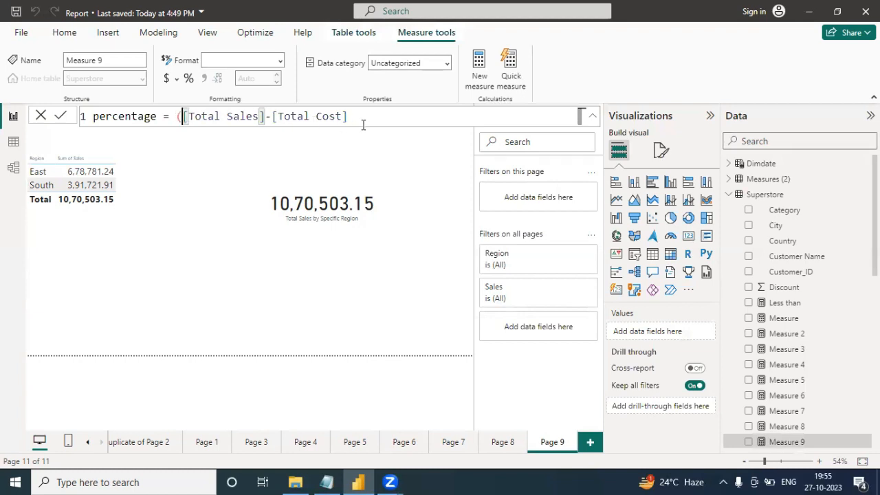
{"action": "left_click", "coordinate": [363, 121]}
{"action": "type", "text": ")"}
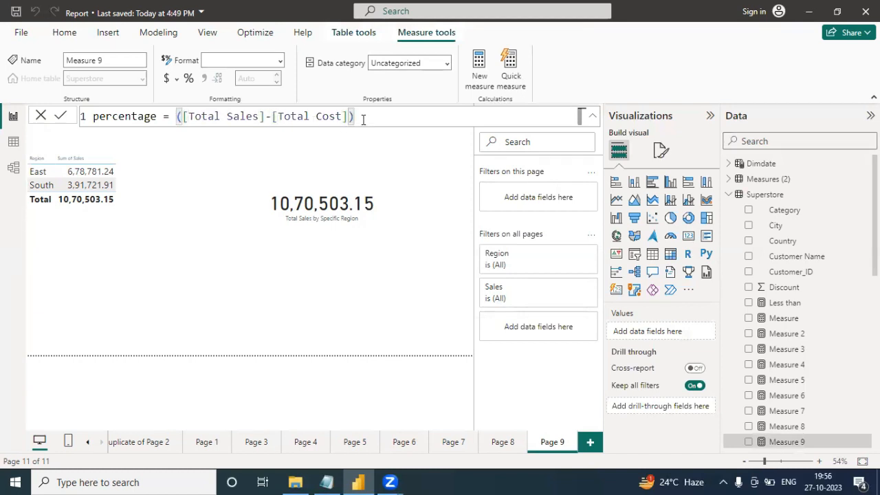
{"action": "type", "text": "/tota"}
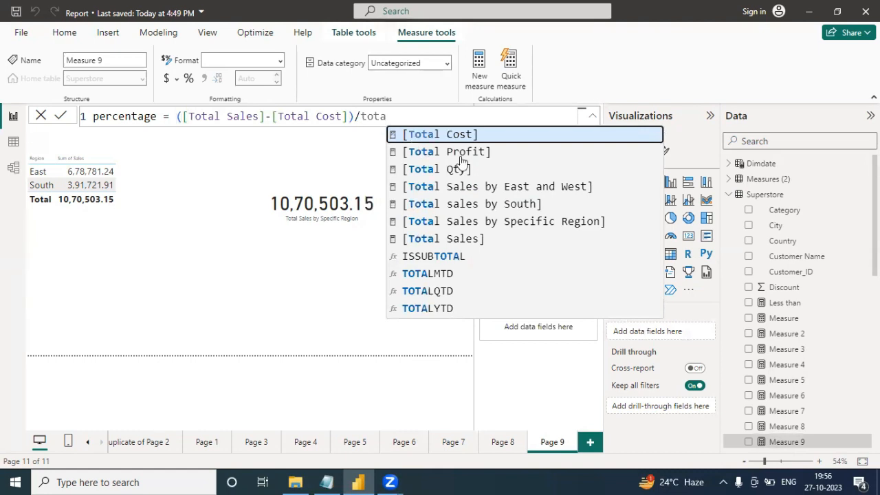
{"action": "left_click", "coordinate": [443, 239]}
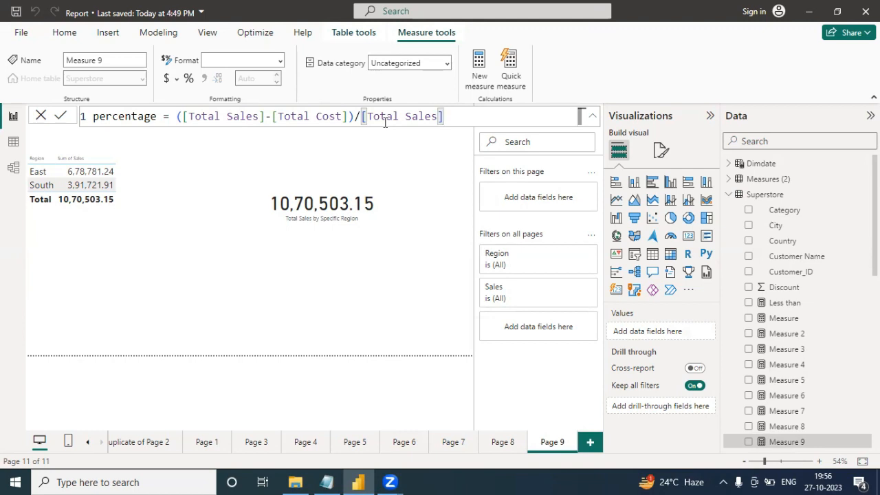
{"action": "key", "text": "Return"}
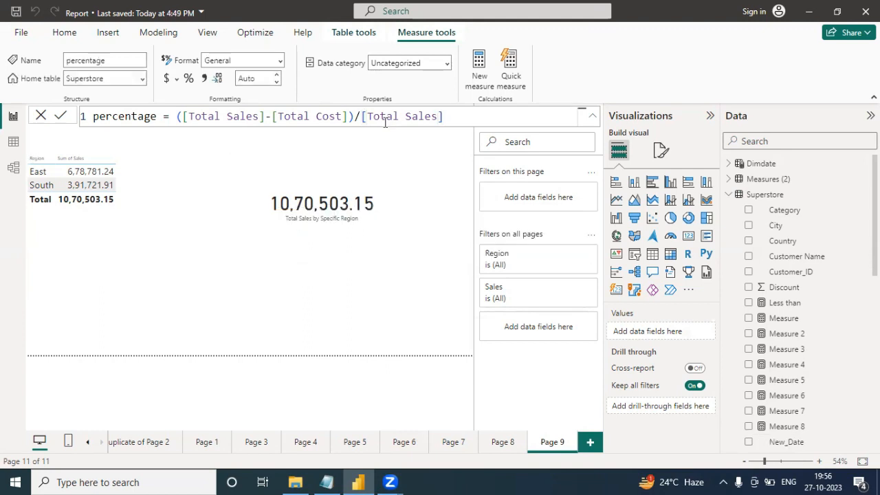
Capitalise the measure's name to Percentage in its formula and commit the change
{"action": "double_click", "coordinate": [96, 115]}
{"action": "left_click", "coordinate": [97, 115]}
{"action": "key", "text": "BackSpace"}
{"action": "type", "text": "P"}
{"action": "left_click", "coordinate": [457, 119]}
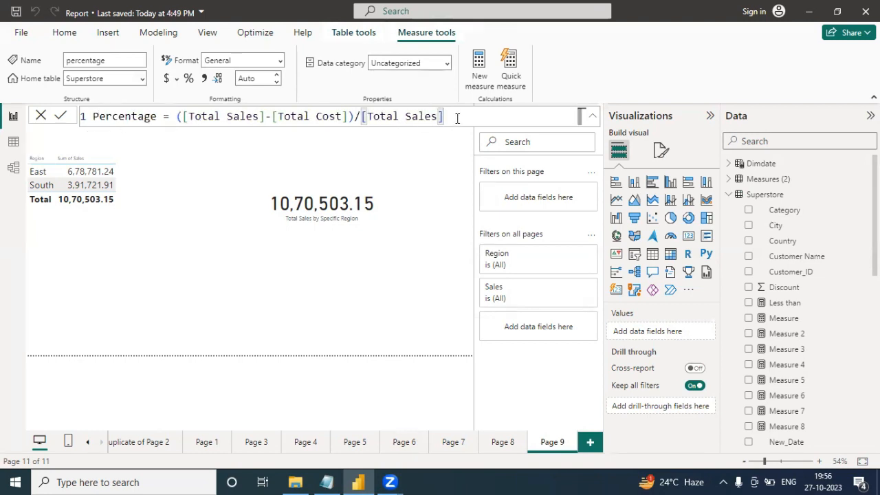
{"action": "key", "text": "Return"}
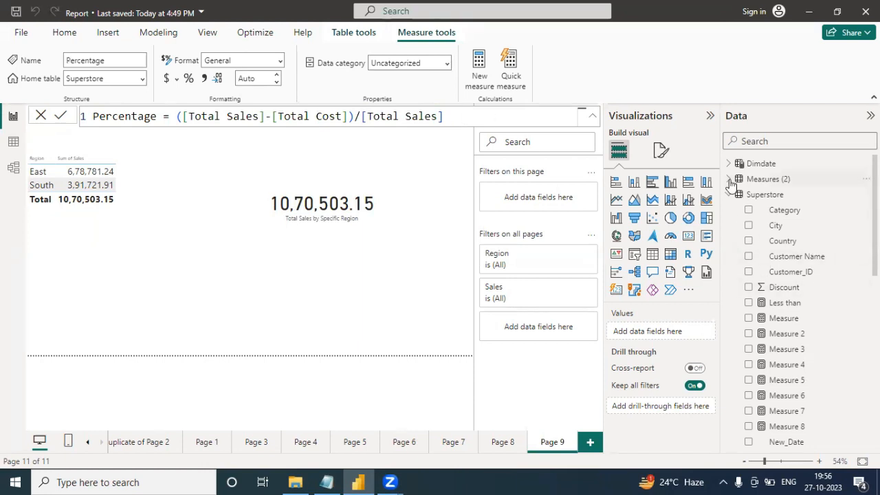
Clear the East and South selections from the Region filter on the table visual
{"action": "left_click", "coordinate": [95, 232]}
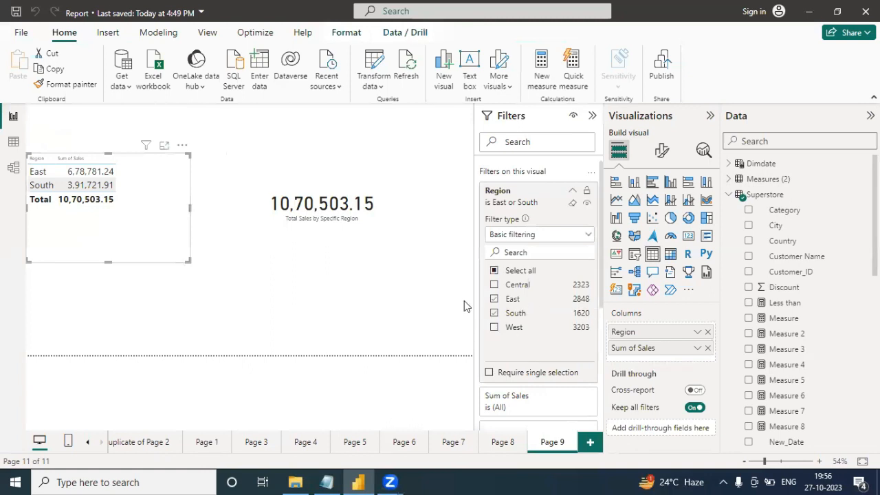
{"action": "left_click", "coordinate": [495, 313]}
{"action": "left_click", "coordinate": [494, 300]}
{"action": "left_click", "coordinate": [495, 314]}
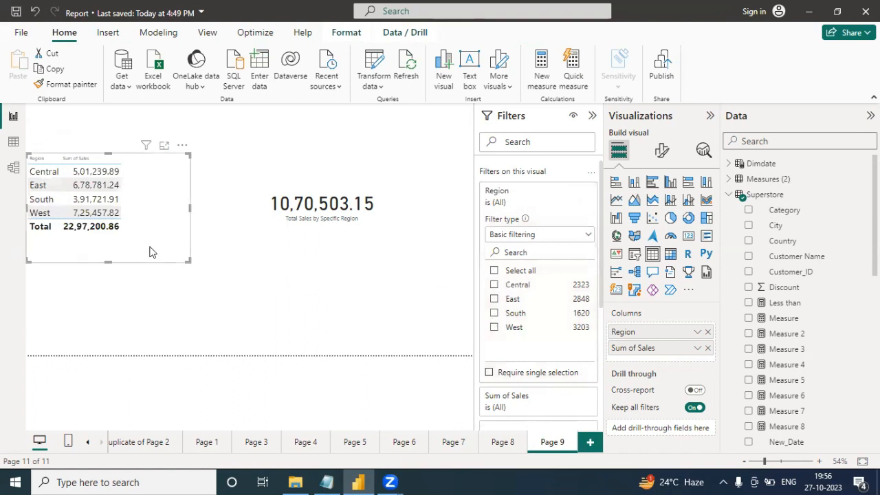
Move the region table down toward the middle of the page and delete the Total Sales by Specific Region card
{"action": "left_click_drag", "start_coordinate": [152, 252], "coordinate": [211, 301]}
{"action": "left_click", "coordinate": [334, 240]}
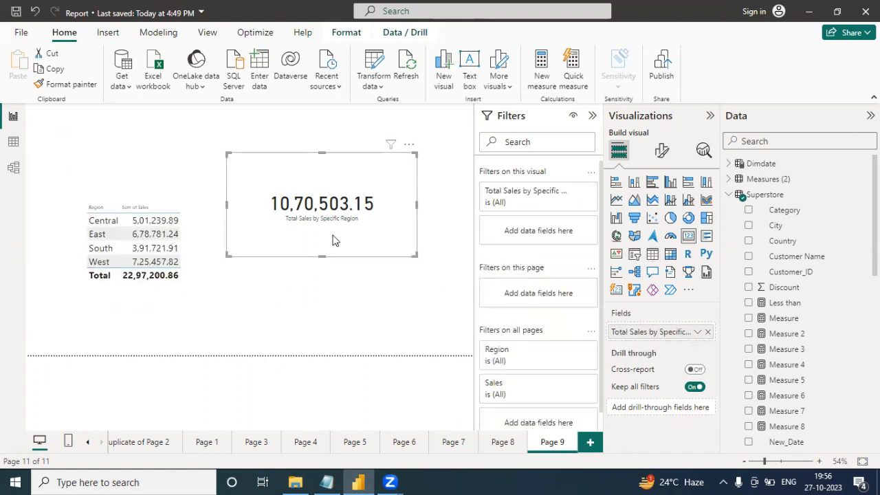
{"action": "key", "text": "Delete"}
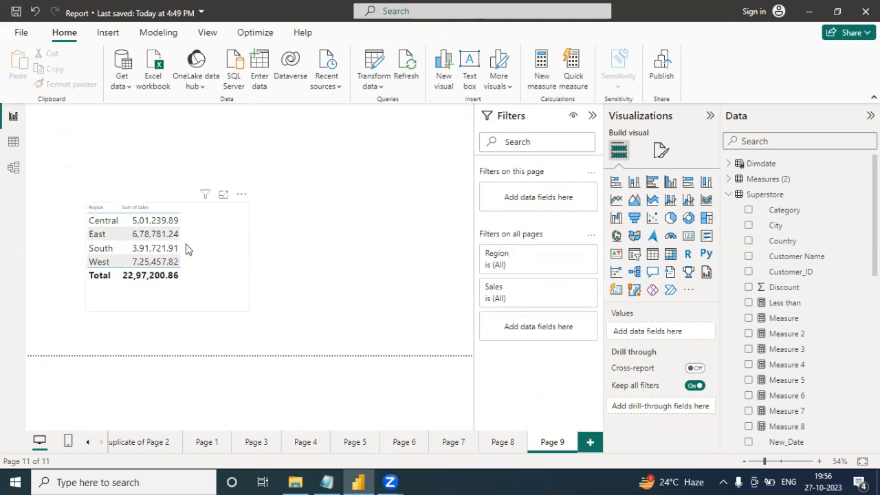
Replace the Sum of Sales column in the region table with the Total Sales measure
{"action": "left_click", "coordinate": [187, 249]}
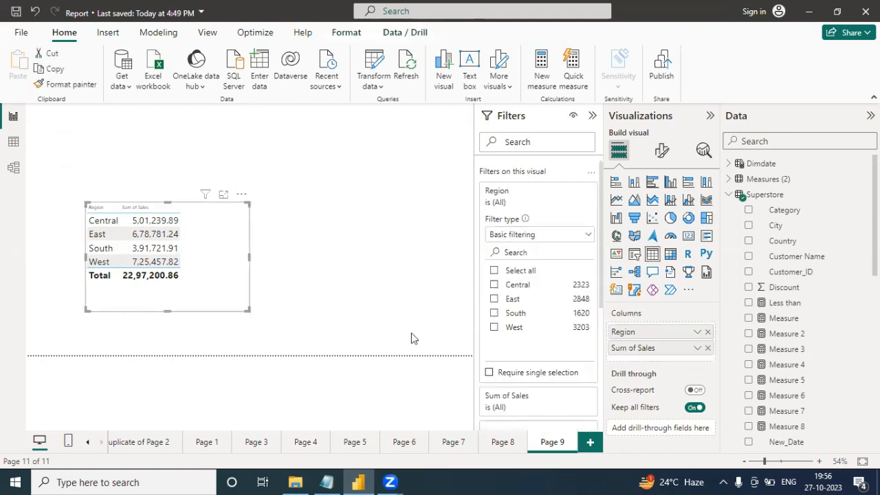
{"action": "left_click", "coordinate": [708, 349]}
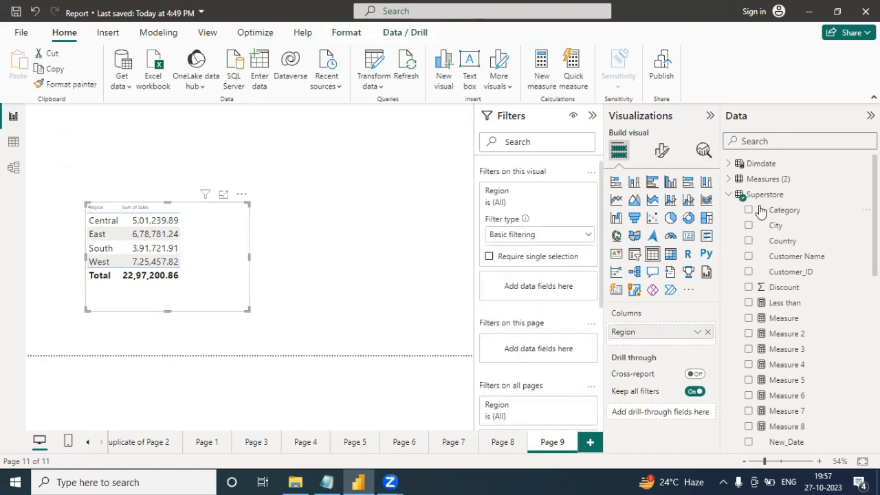
{"action": "left_click", "coordinate": [728, 196]}
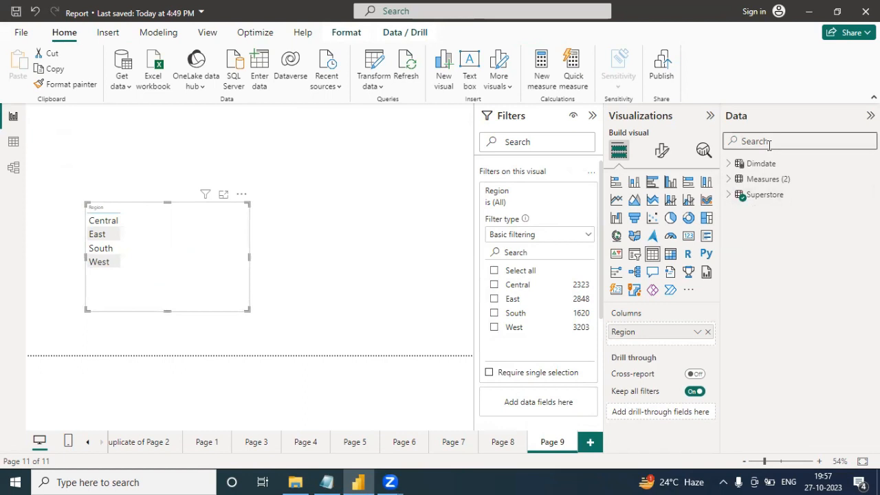
{"action": "left_click", "coordinate": [769, 143]}
{"action": "type", "text": "tota"}
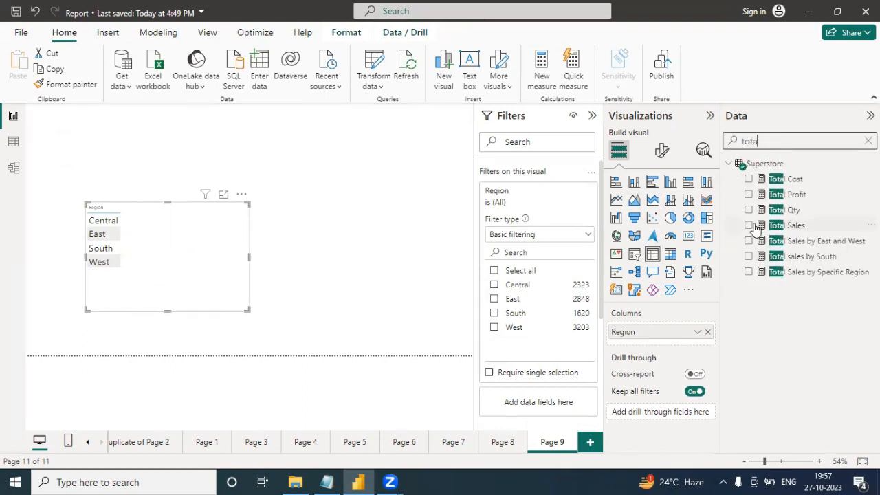
{"action": "left_click", "coordinate": [749, 225]}
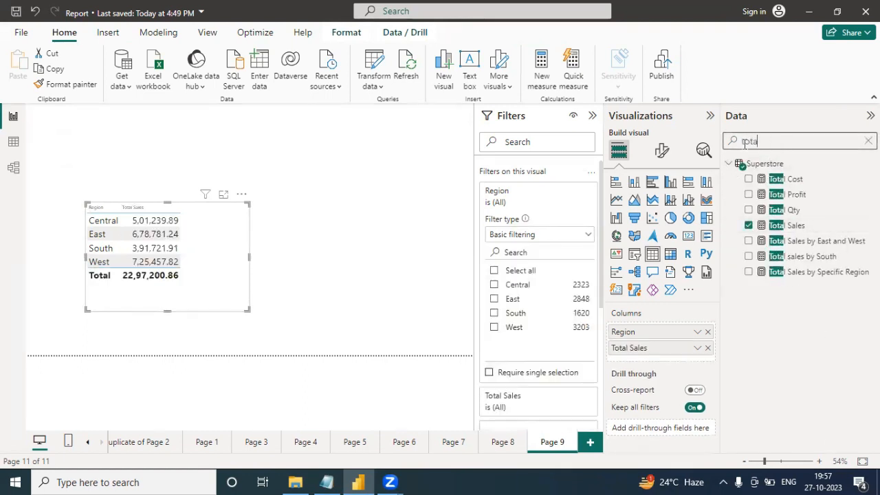
Add the Total Cost and Percentage measures to the region table and widen the visual to fit them
{"action": "double_click", "coordinate": [745, 143]}
{"action": "type", "text": "total"}
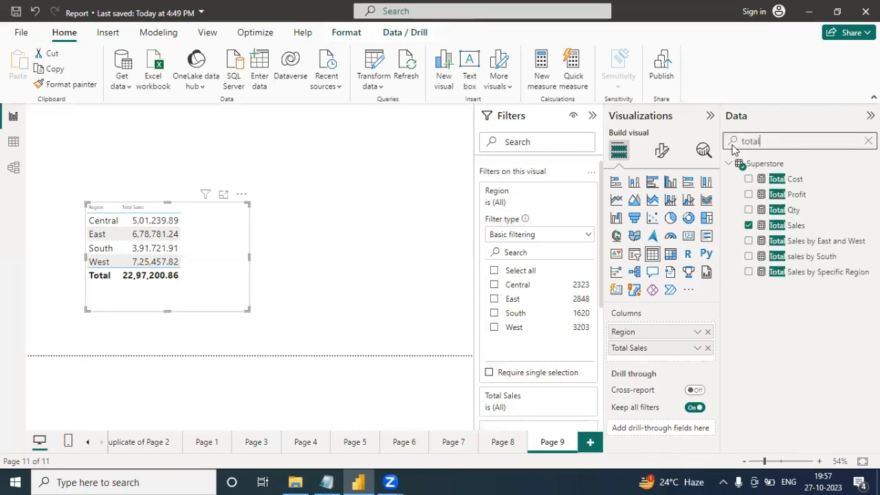
{"action": "left_click", "coordinate": [749, 179]}
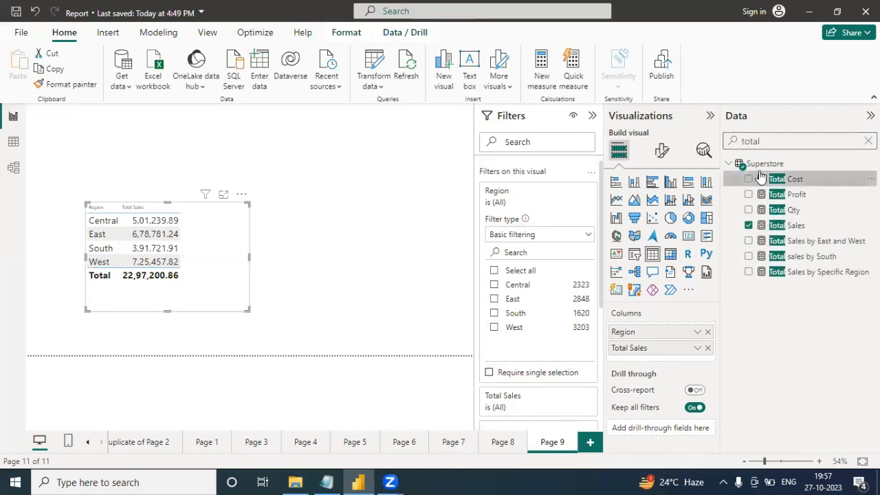
{"action": "double_click", "coordinate": [762, 140]}
{"action": "type", "text": "perce"}
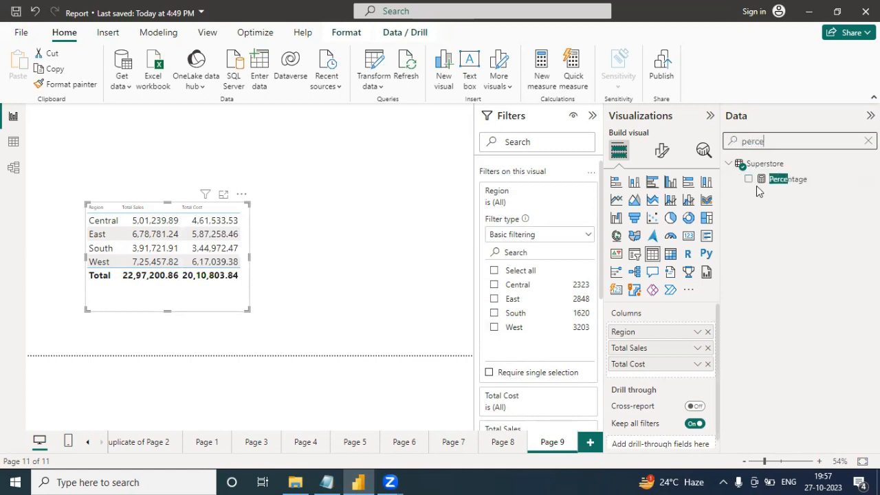
{"action": "left_click", "coordinate": [749, 179]}
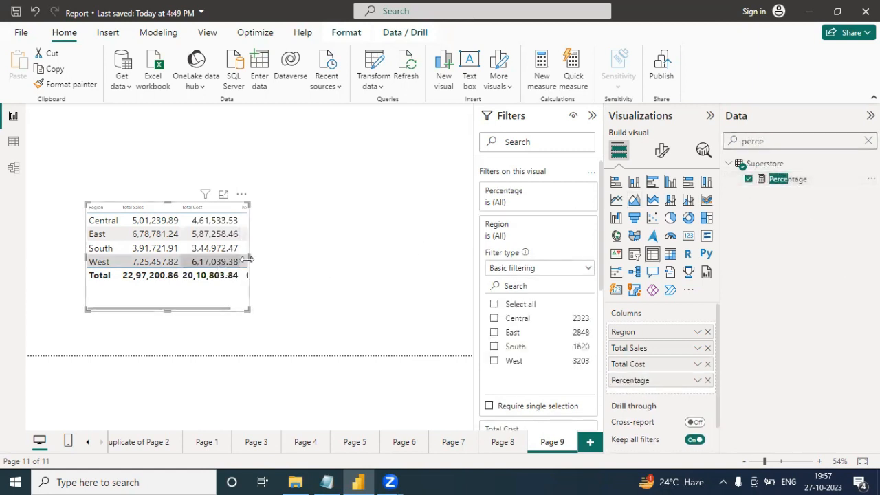
{"action": "left_click_drag", "start_coordinate": [249, 258], "coordinate": [320, 255]}
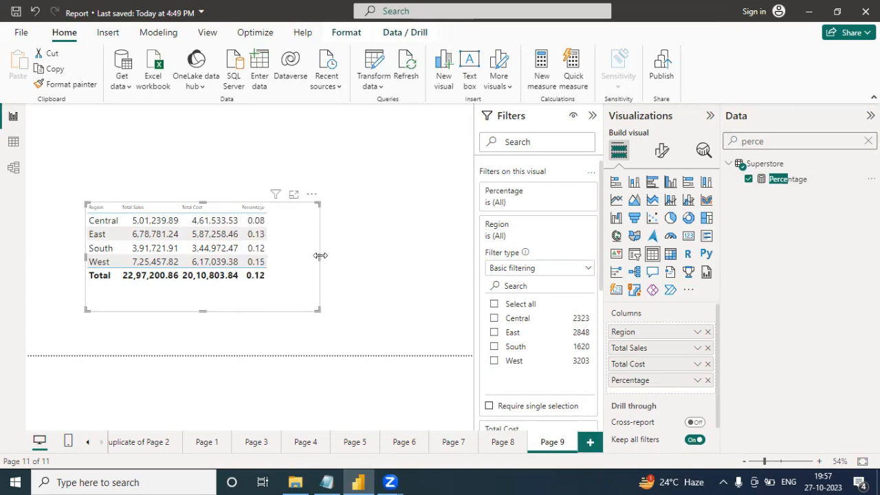
Format the Percentage measure as a percentage and move the table slightly upward on the page
{"action": "left_click", "coordinate": [779, 180]}
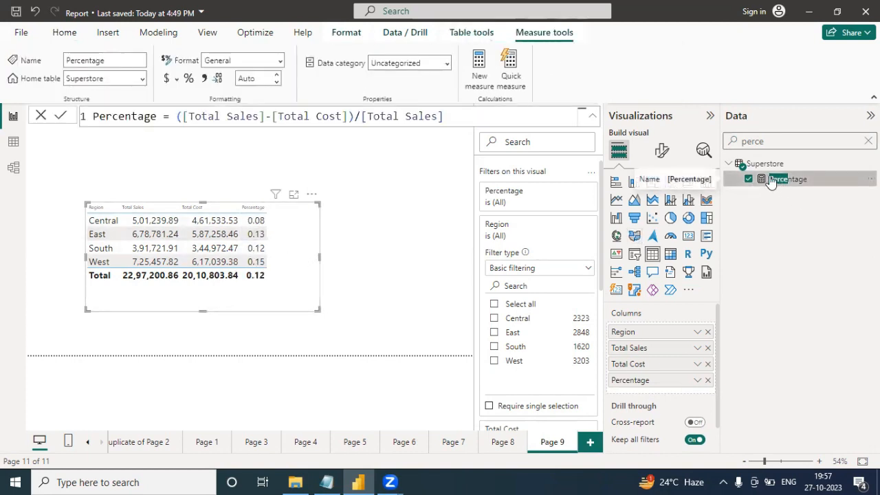
{"action": "left_click", "coordinate": [189, 78]}
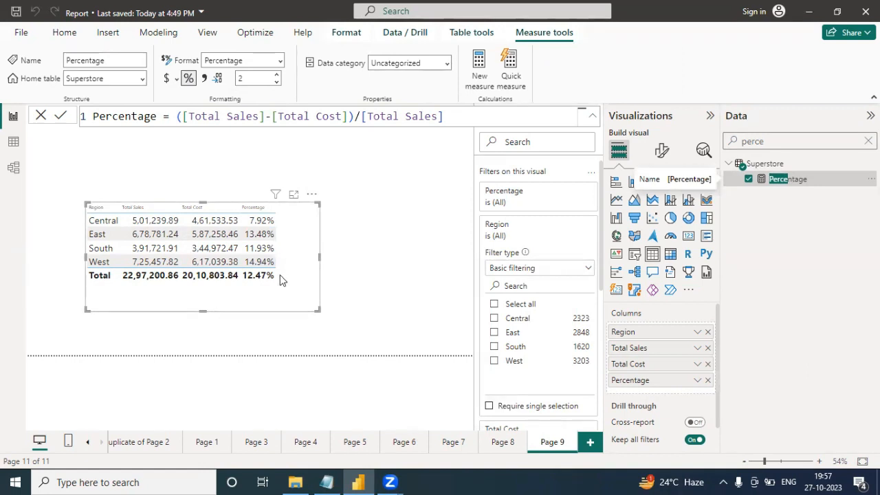
{"action": "left_click_drag", "start_coordinate": [295, 255], "coordinate": [287, 233]}
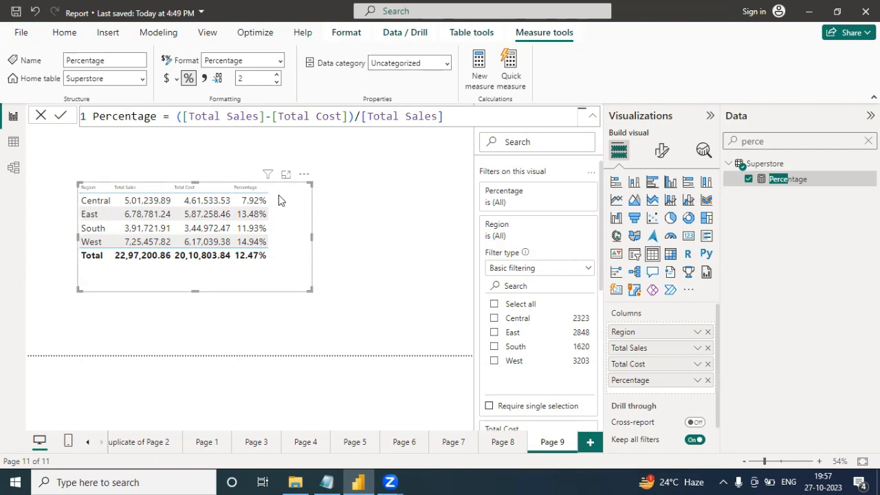
Remove Region from the table and add the Customer Name field in its place
{"action": "left_click", "coordinate": [708, 332]}
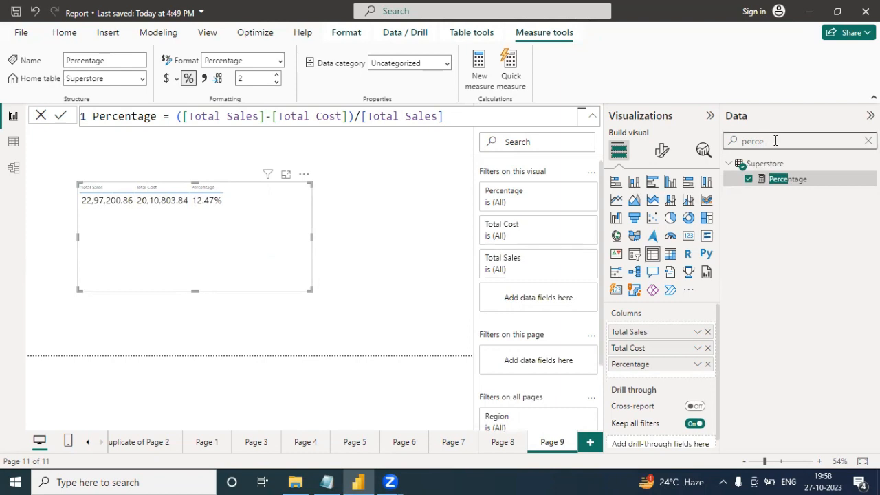
{"action": "double_click", "coordinate": [742, 141]}
{"action": "key", "text": "BackSpace"}
{"action": "type", "text": "cust"}
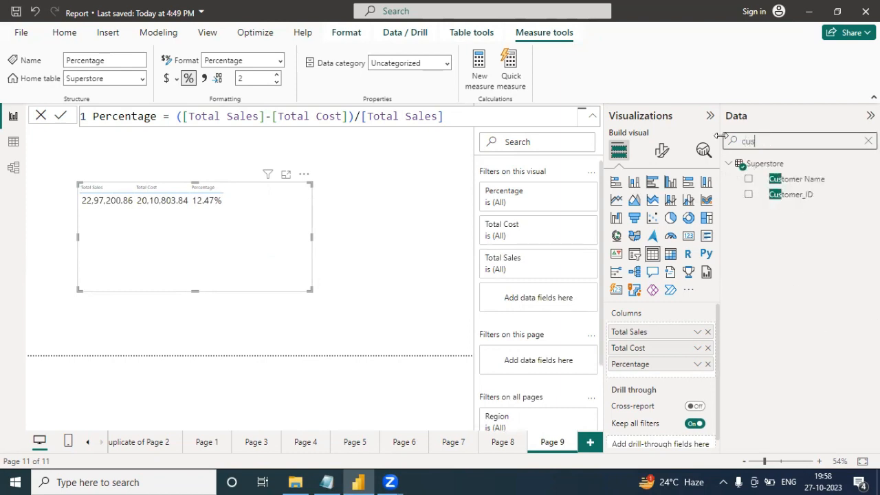
{"action": "left_click", "coordinate": [749, 179]}
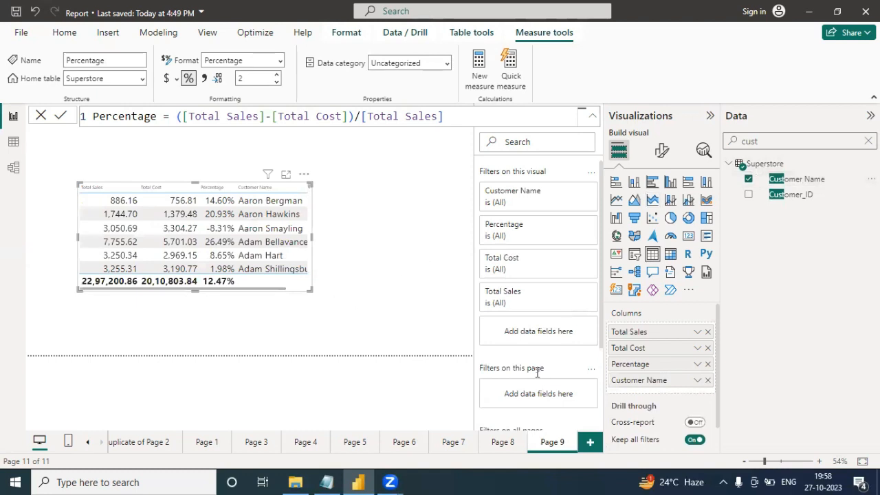
Make Customer Name the table's first column, enlarge the visual, and shift it slightly up on the page
{"action": "left_click_drag", "start_coordinate": [643, 382], "coordinate": [640, 334]}
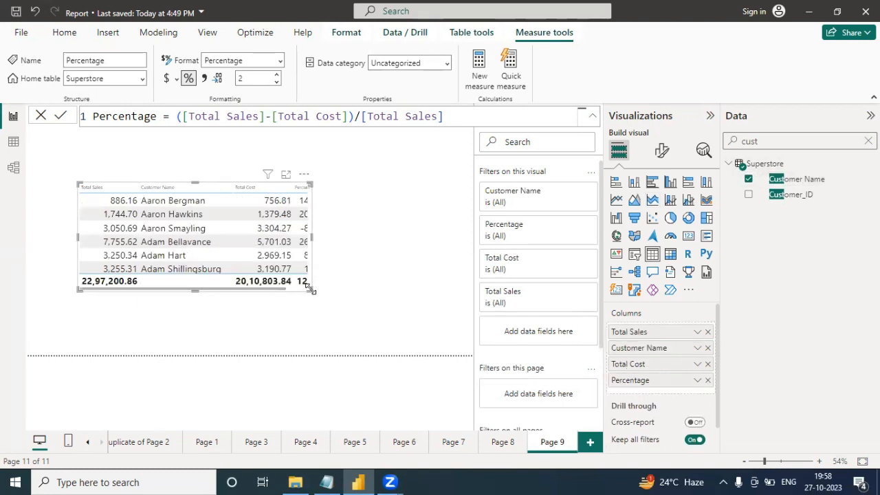
{"action": "left_click_drag", "start_coordinate": [312, 289], "coordinate": [399, 355]}
{"action": "left_click_drag", "start_coordinate": [359, 300], "coordinate": [346, 287]}
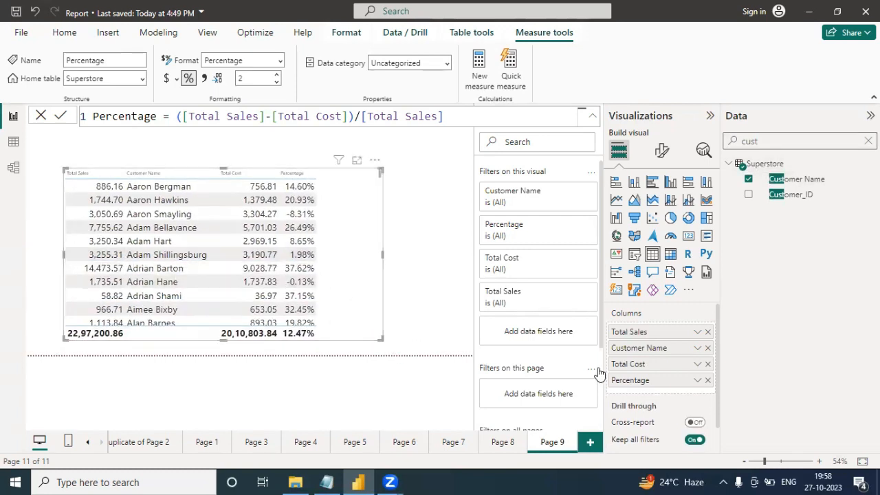
{"action": "left_click_drag", "start_coordinate": [637, 352], "coordinate": [640, 333]}
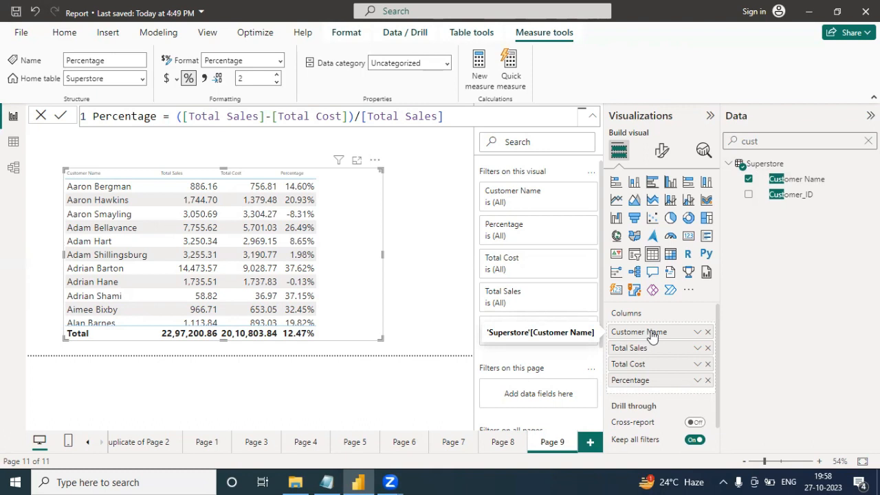
{"action": "left_click_drag", "start_coordinate": [652, 335], "coordinate": [511, 278]}
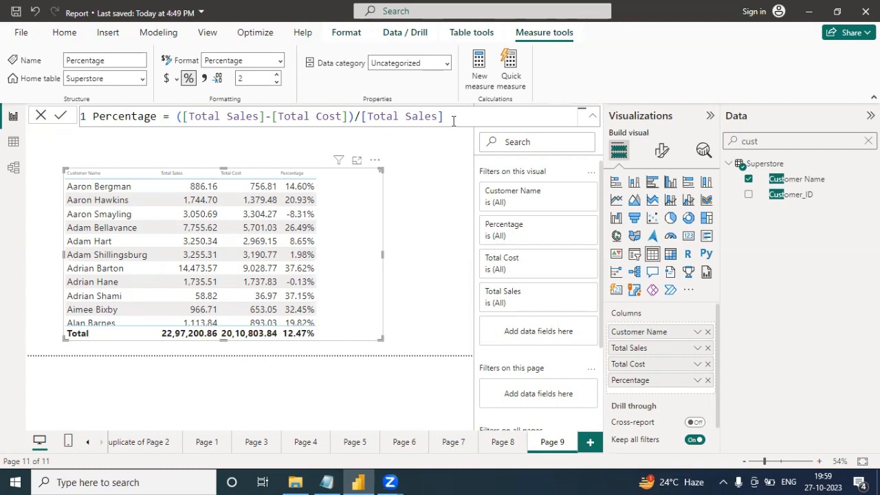
{"action": "left_click", "coordinate": [157, 116]}
{"action": "double_click", "coordinate": [121, 116]}
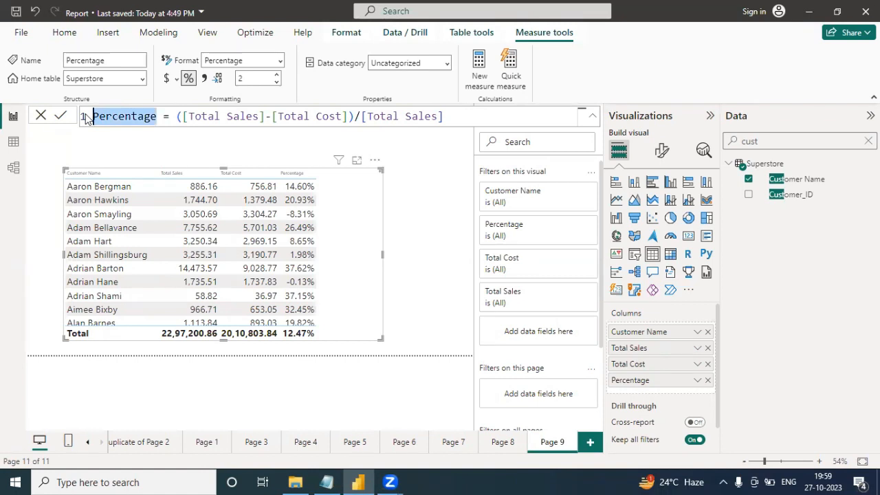
Launch the Windows Calculator with the calc command and minimise its window
{"action": "key", "text": "super+r"}
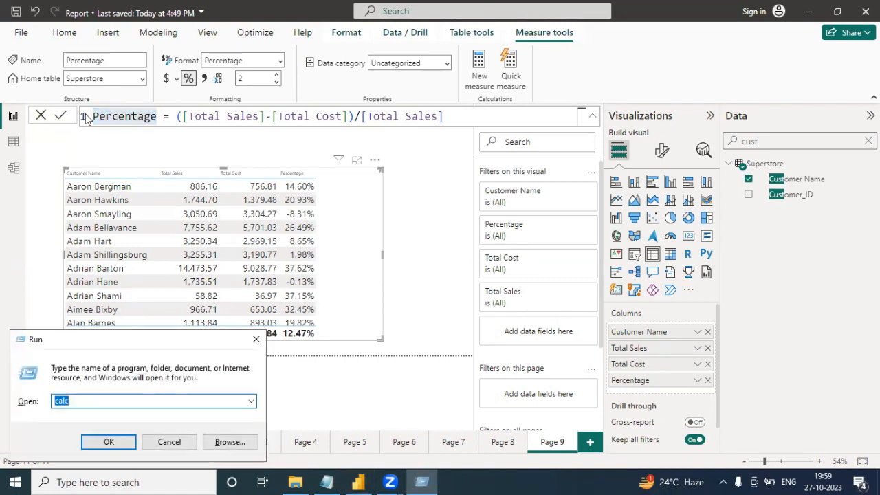
{"action": "key", "text": "Escape"}
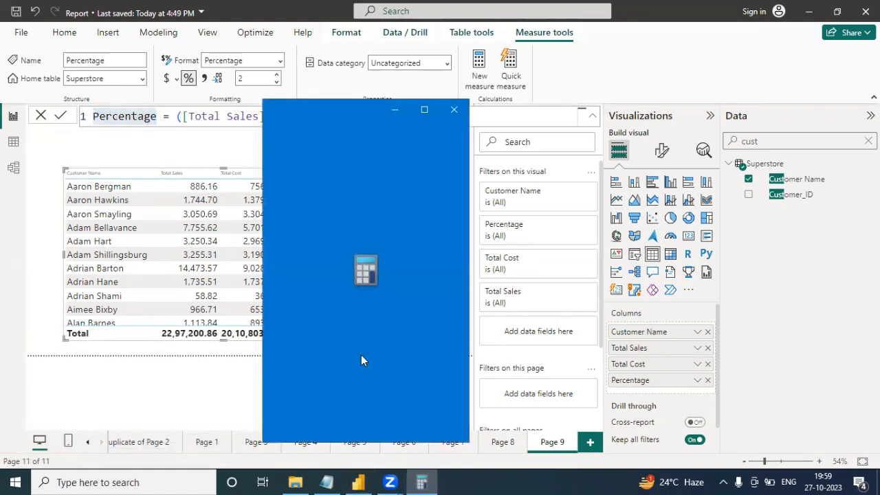
{"action": "left_click", "coordinate": [392, 110]}
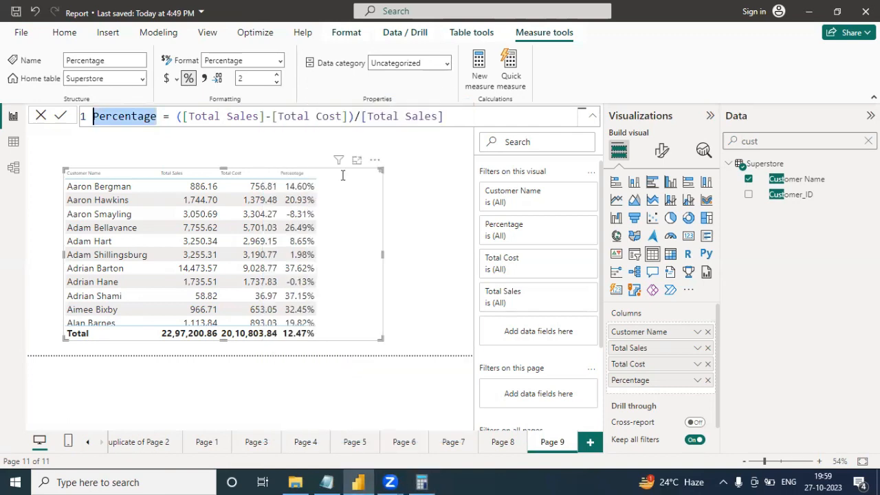
Launch Notepad from the Run dialog and maximise its window
{"action": "key", "text": "super+r"}
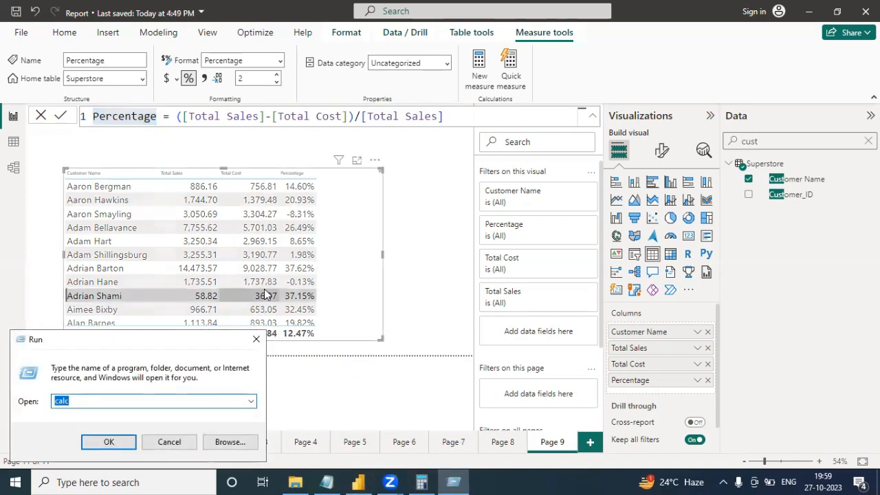
{"action": "type", "text": "no"}
{"action": "key", "text": "Down"}
{"action": "key", "text": "Return"}
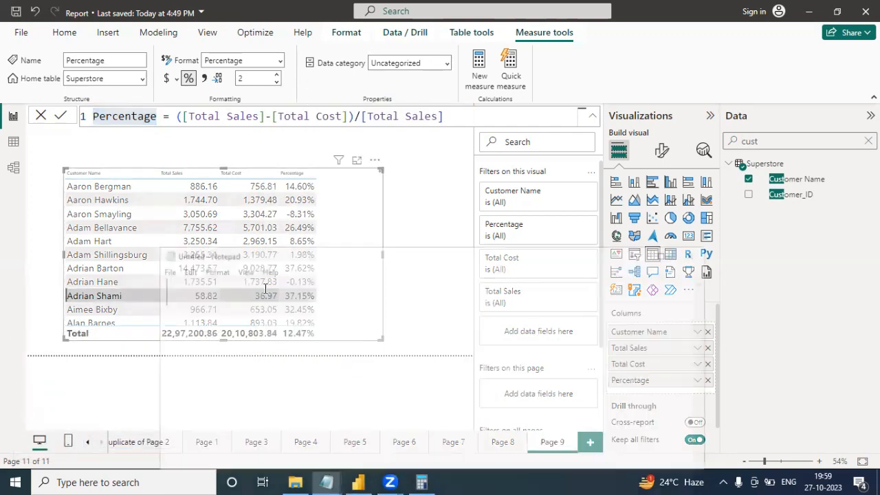
{"action": "left_click", "coordinate": [668, 252]}
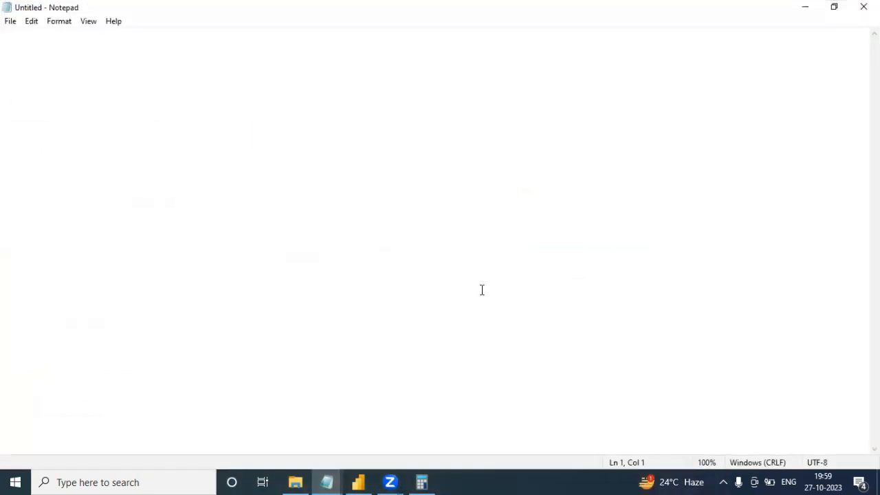
List Total Sales, Total Cost and Percentage on separate lines in the blank note, leaving two empty lines at the start
{"action": "key", "text": "Return"}
{"action": "key", "text": "Return"}
{"action": "type", "text": "Total "}
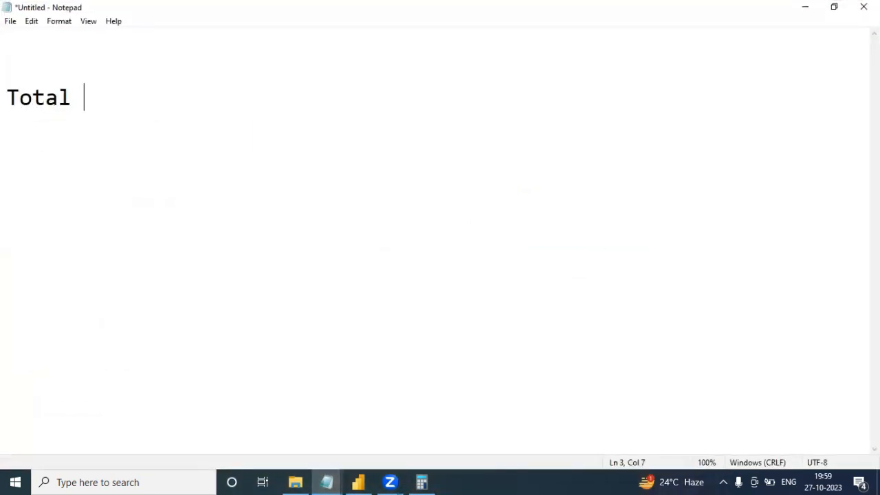
{"action": "type", "text": "Sales"}
{"action": "key", "text": "Return"}
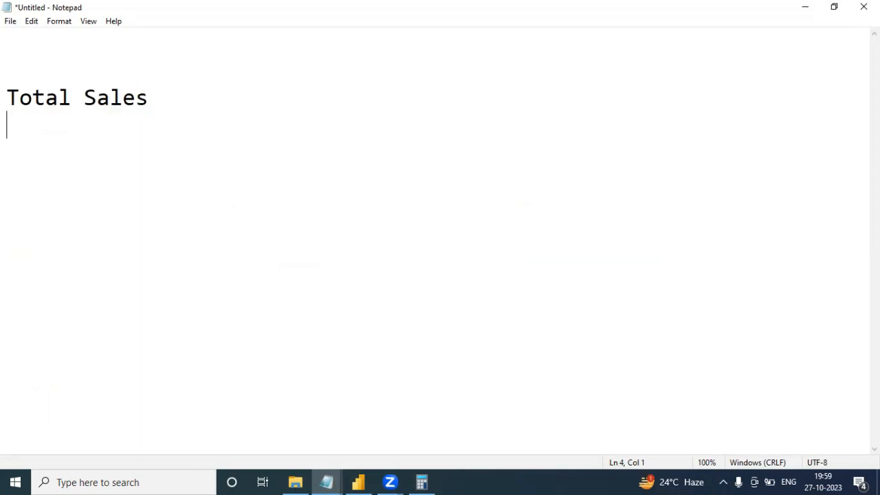
{"action": "key", "text": "Return"}
{"action": "type", "text": "Total "}
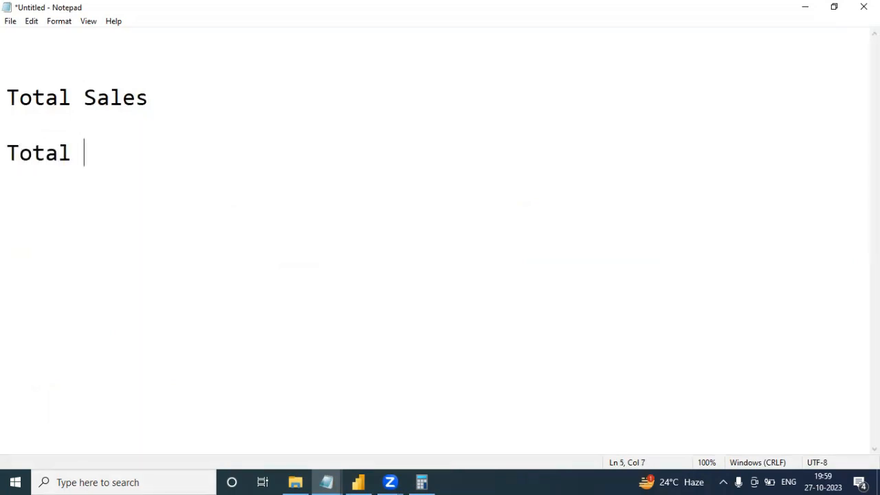
{"action": "type", "text": "Cost"}
{"action": "key", "text": "Return"}
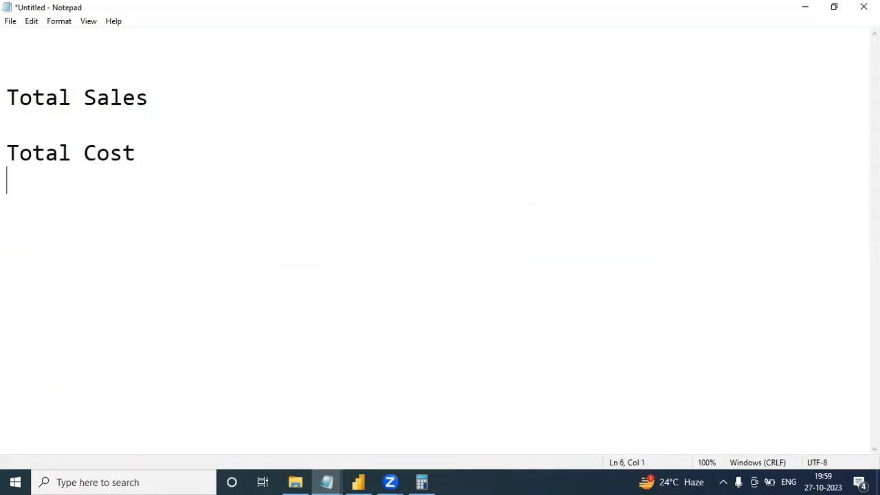
{"action": "type", "text": "Percentage"}
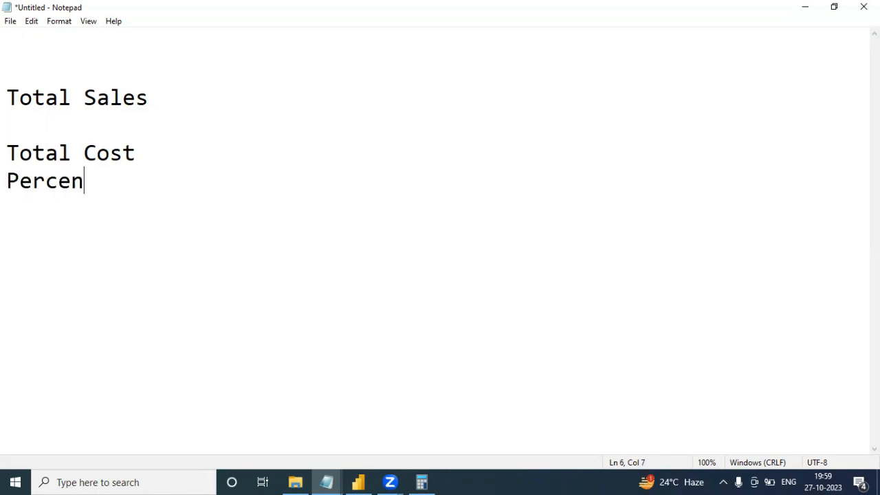
Insert two blank lines between Total Cost and Percentage, and highlight all three measure names
{"action": "left_click", "coordinate": [187, 157]}
{"action": "key", "text": "Return"}
{"action": "key", "text": "Return"}
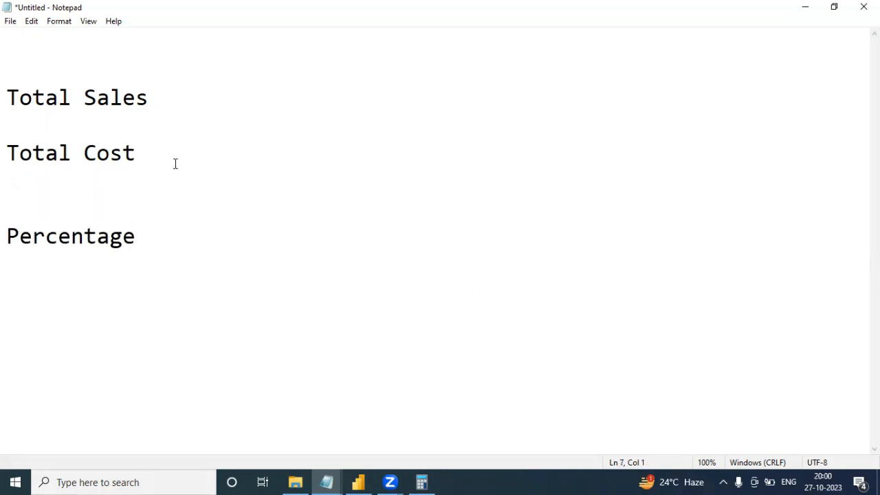
{"action": "left_click", "coordinate": [163, 247]}
{"action": "left_click_drag", "start_coordinate": [163, 248], "coordinate": [7, 96]}
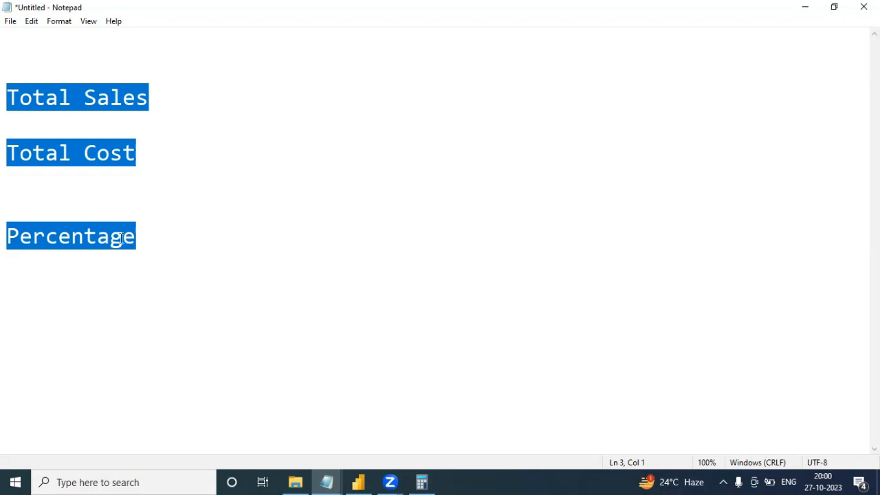
Switch back to Power BI, create a new measure in the Superstore table, and name it Percentage1
{"action": "key", "text": "alt+Tab"}
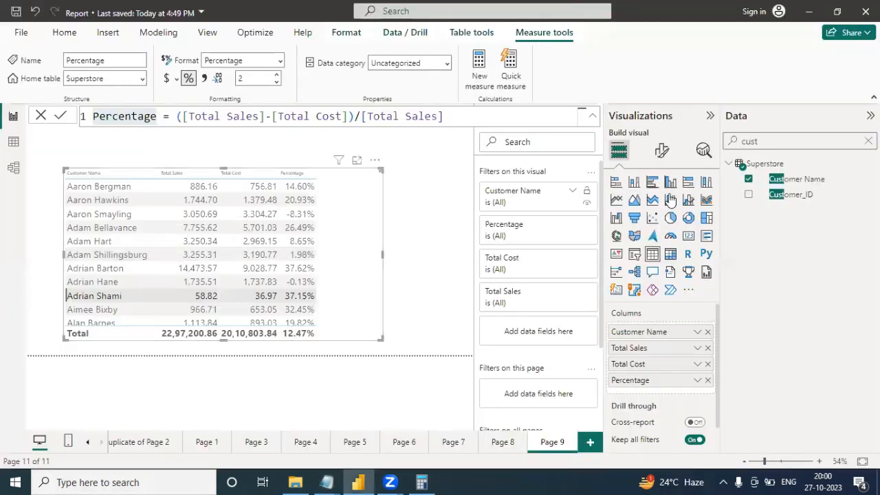
{"action": "right_click", "coordinate": [763, 166]}
{"action": "key", "text": "Escape"}
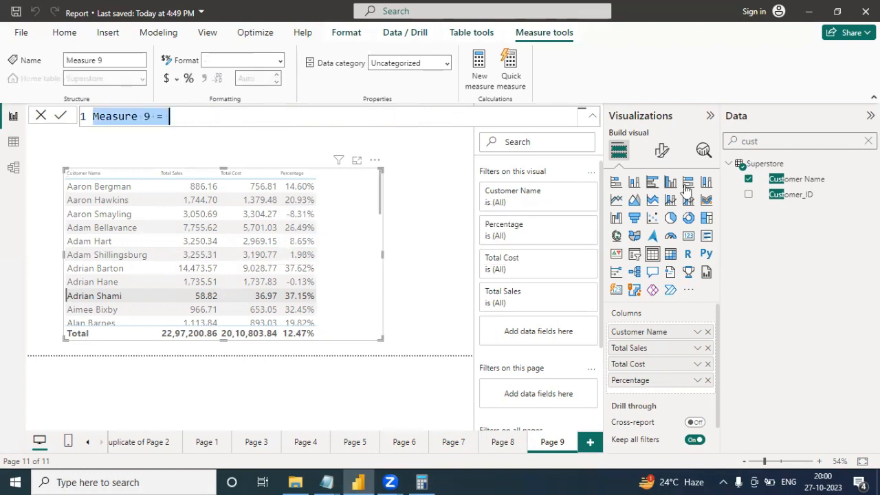
{"action": "left_click", "coordinate": [157, 116]}
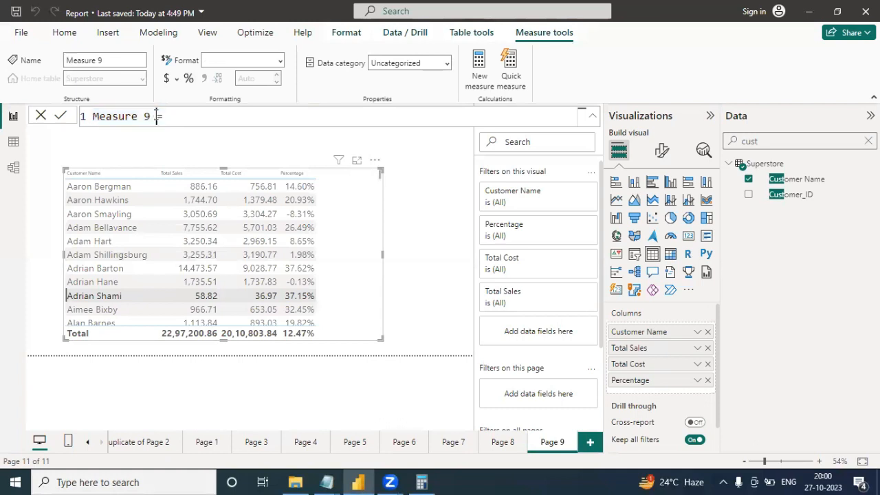
{"action": "left_click_drag", "start_coordinate": [156, 116], "coordinate": [92, 116]}
{"action": "type", "text": "Percen"}
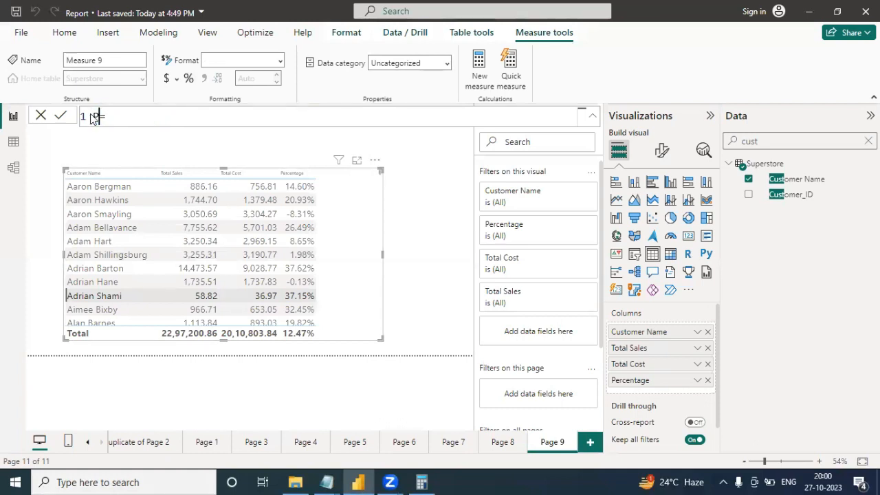
{"action": "type", "text": "tage1"}
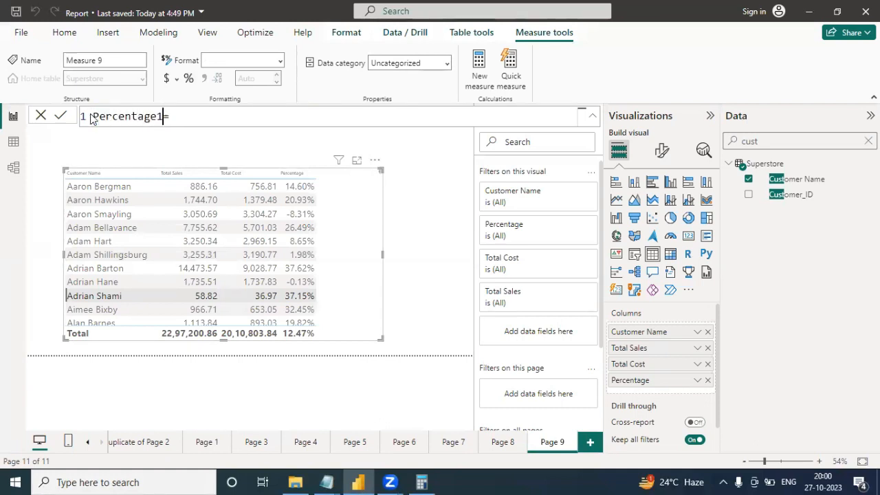
On the second line of the Percentage1 formula, declare the variable TotalSales as Sum(Superstore[Sales])
{"action": "left_click", "coordinate": [237, 116]}
{"action": "key", "text": "shift+Return"}
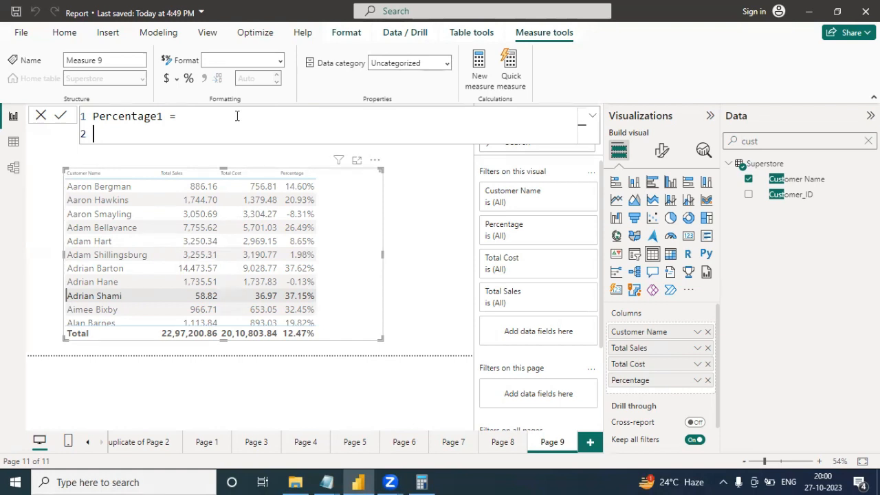
{"action": "type", "text": "V"}
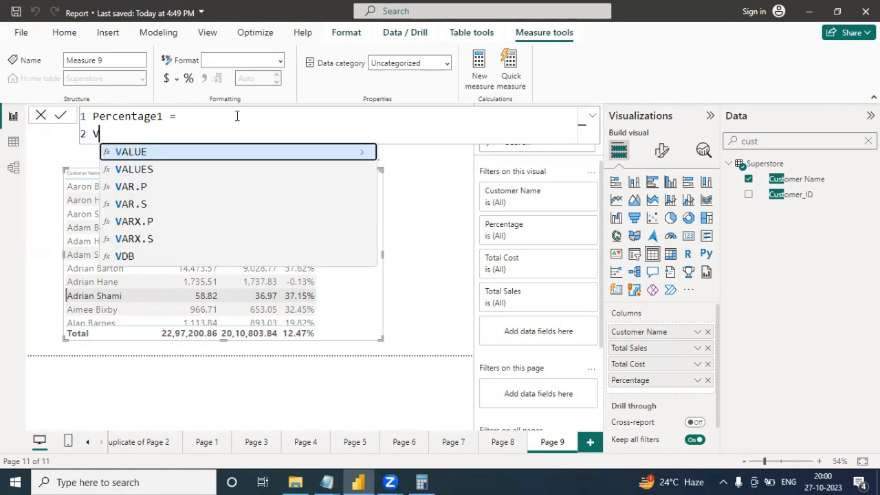
{"action": "type", "text": "ar T"}
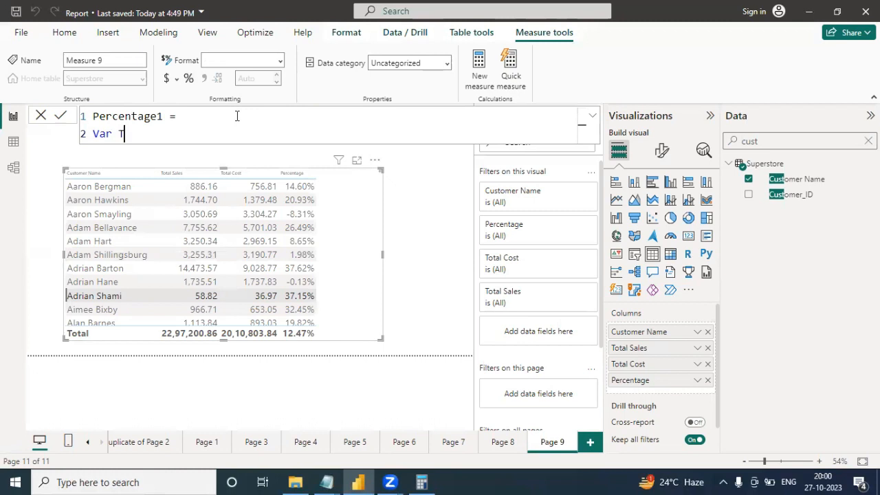
{"action": "type", "text": "otal Sales"}
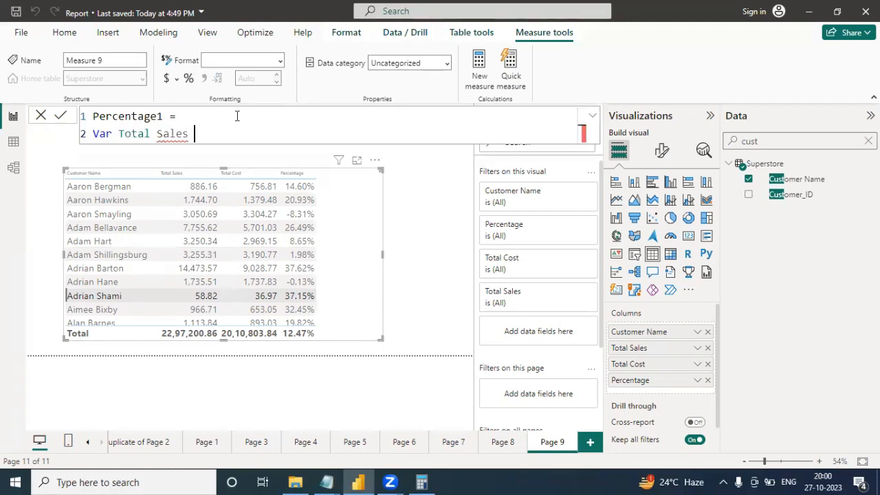
{"action": "key", "text": "BackSpace"}
{"action": "key", "text": "BackSpace"}
{"action": "key", "text": "BackSpace"}
{"action": "key", "text": "BackSpace"}
{"action": "key", "text": "BackSpace"}
{"action": "key", "text": "BackSpace"}
{"action": "key", "text": "BackSpace"}
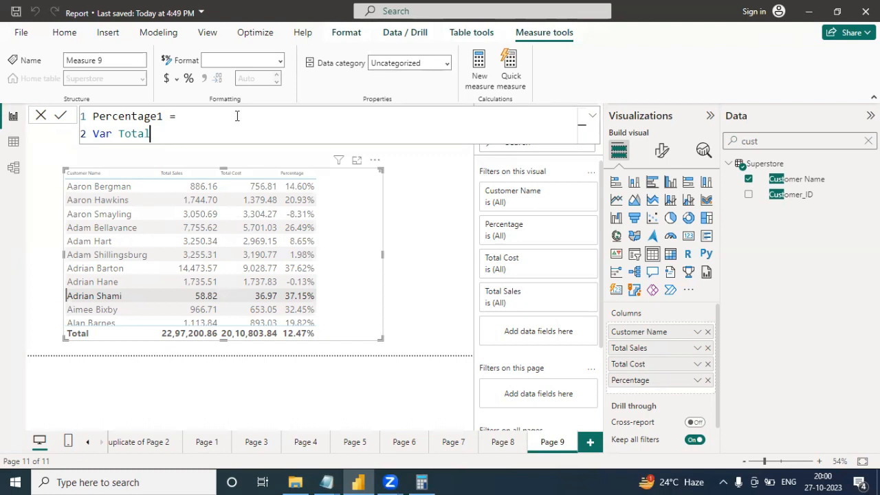
{"action": "type", "text": "Sales = Sum"}
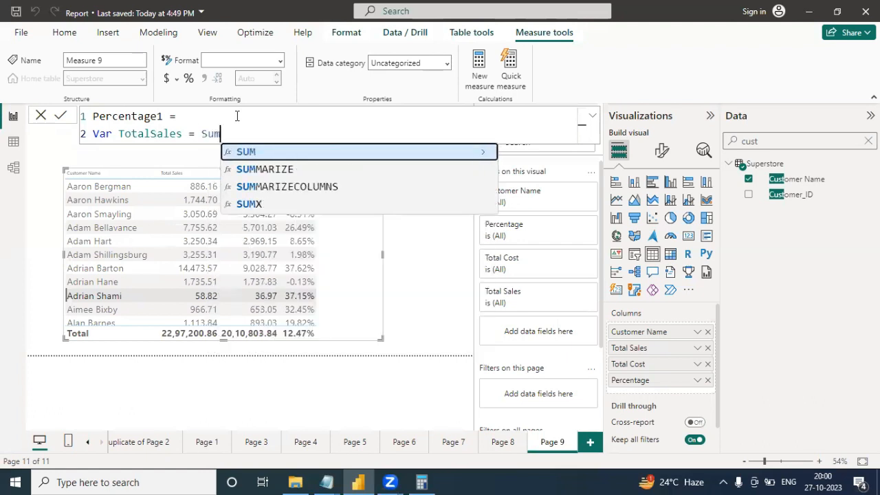
{"action": "type", "text": "("}
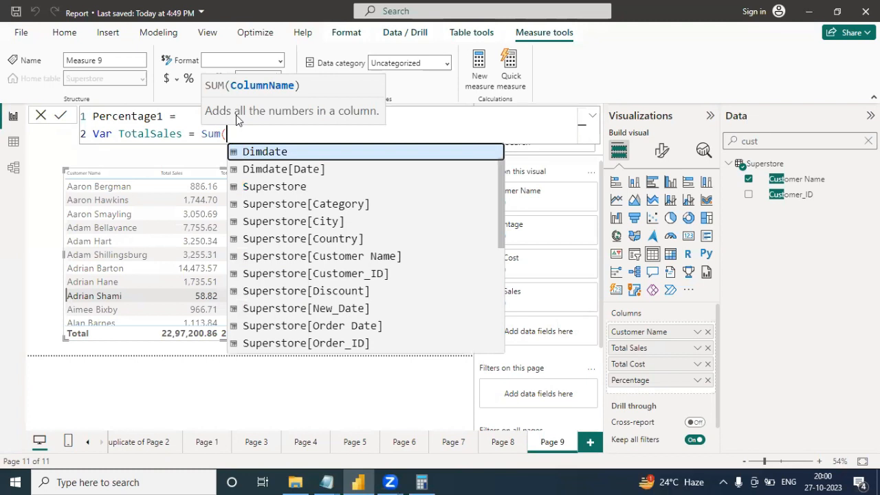
{"action": "type", "text": "sal"}
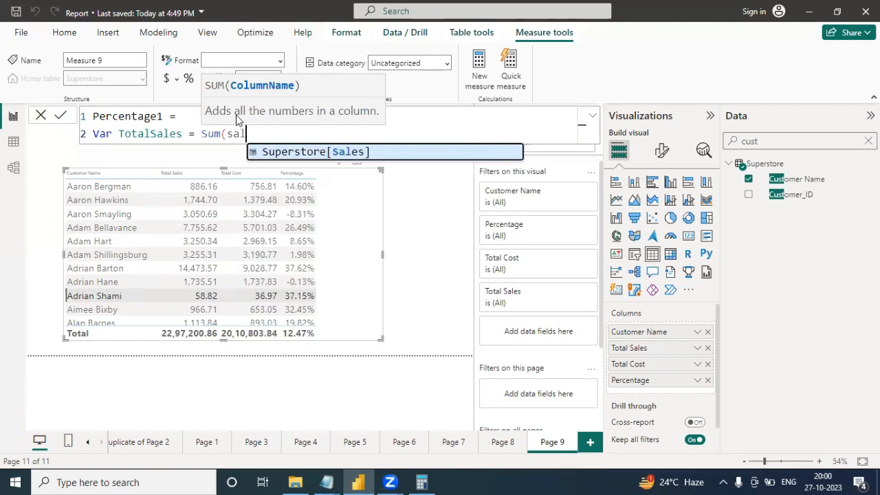
{"action": "left_click", "coordinate": [286, 153]}
{"action": "type", "text": ")"}
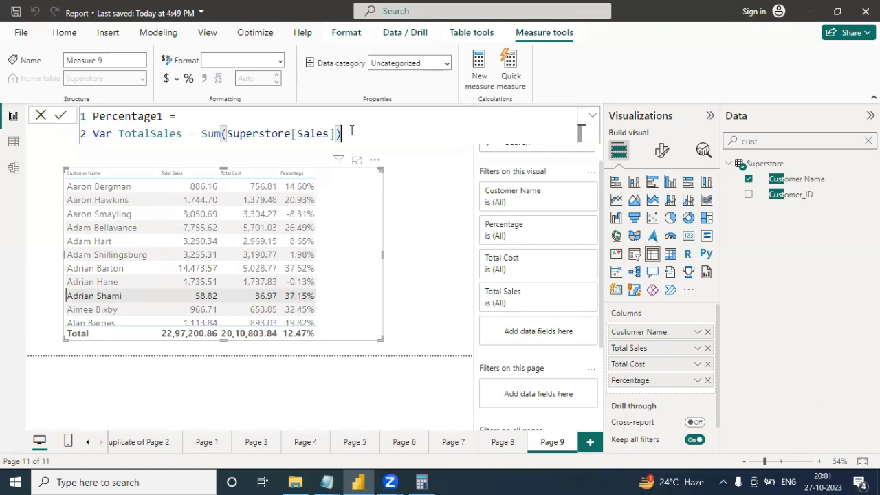
On the third line of the formula, declare the variable TotalCost as sum(Superstore[Profit])
{"action": "key", "text": "shift+Return"}
{"action": "type", "text": "var Total"}
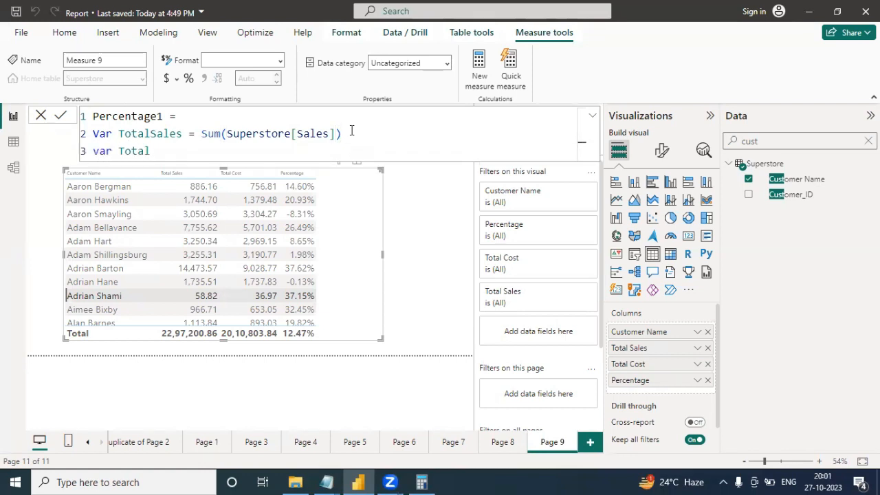
{"action": "type", "text": "Cost = sum"}
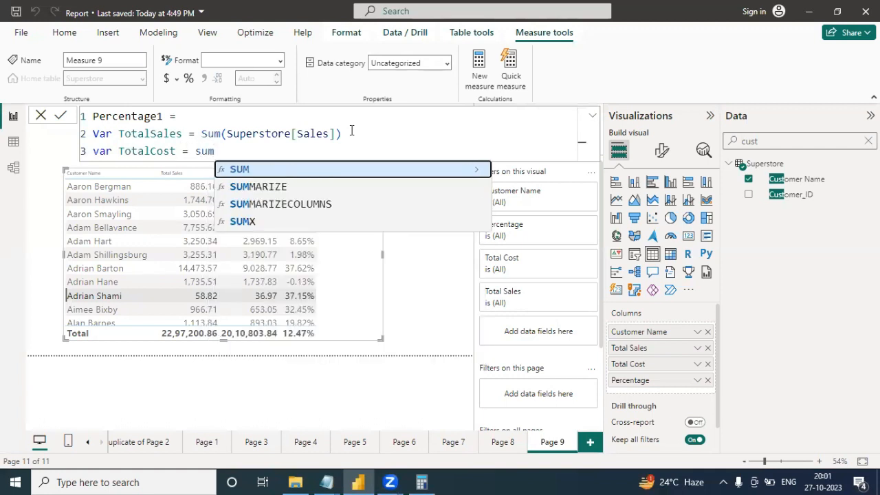
{"action": "type", "text": "("}
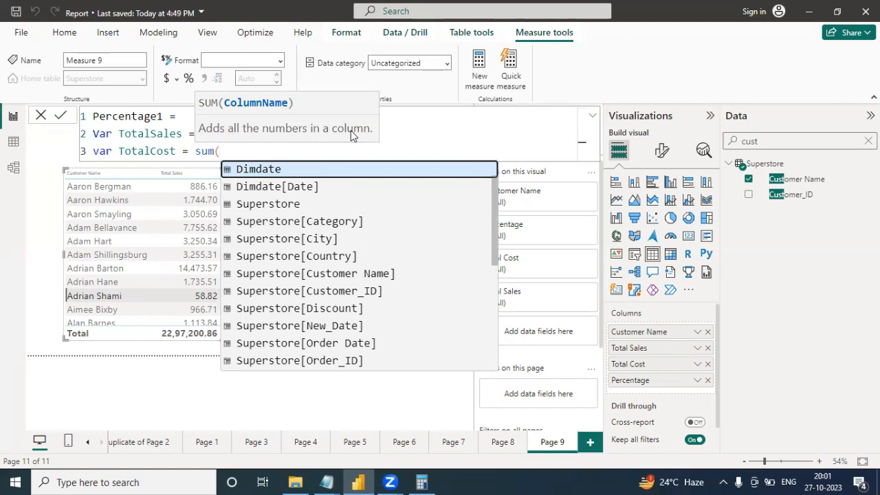
{"action": "type", "text": "to"}
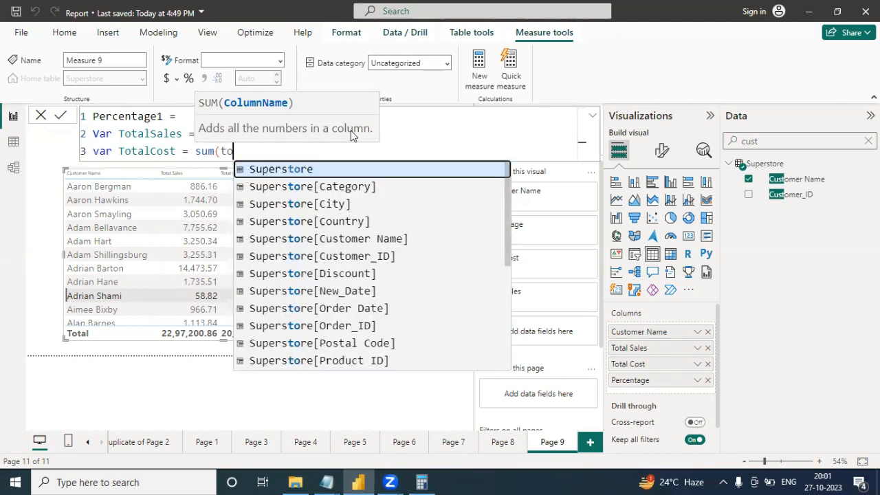
{"action": "key", "text": "BackSpace"}
{"action": "key", "text": "BackSpace"}
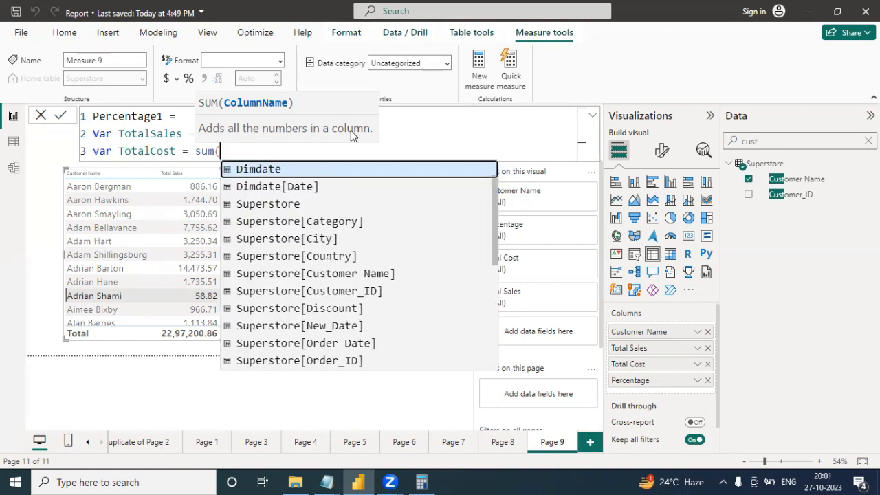
{"action": "type", "text": "prof"}
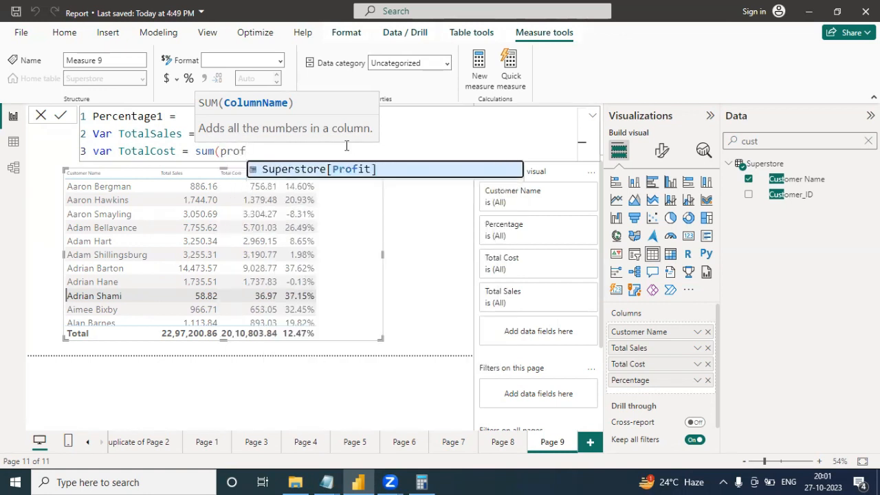
{"action": "left_click", "coordinate": [341, 169]}
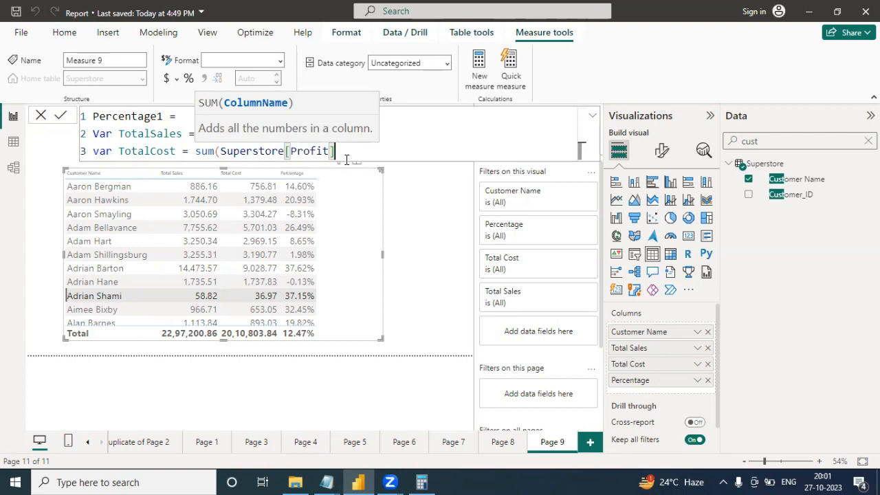
{"action": "type", "text": ")"}
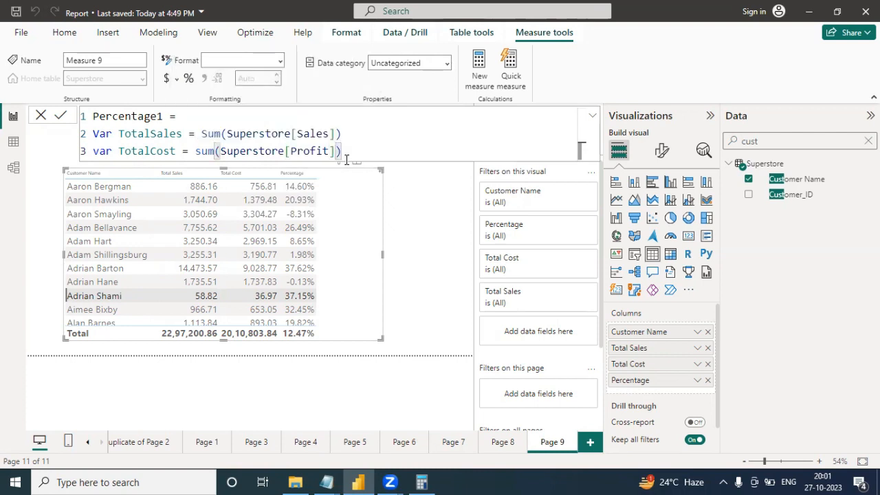
Rename the third line's variable as TotalProfit
{"action": "left_click", "coordinate": [178, 150]}
{"action": "key", "text": "BackSpace"}
{"action": "key", "text": "BackSpace"}
{"action": "key", "text": "BackSpace"}
{"action": "key", "text": "BackSpace"}
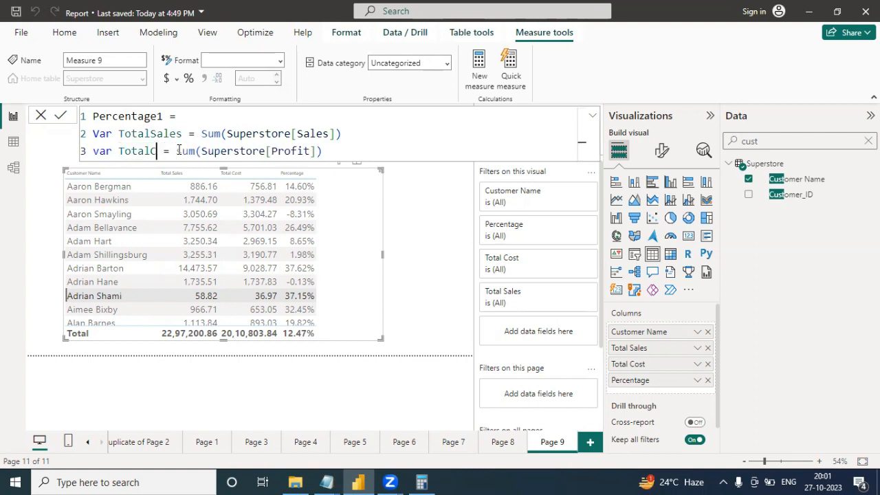
{"action": "type", "text": "Pr"}
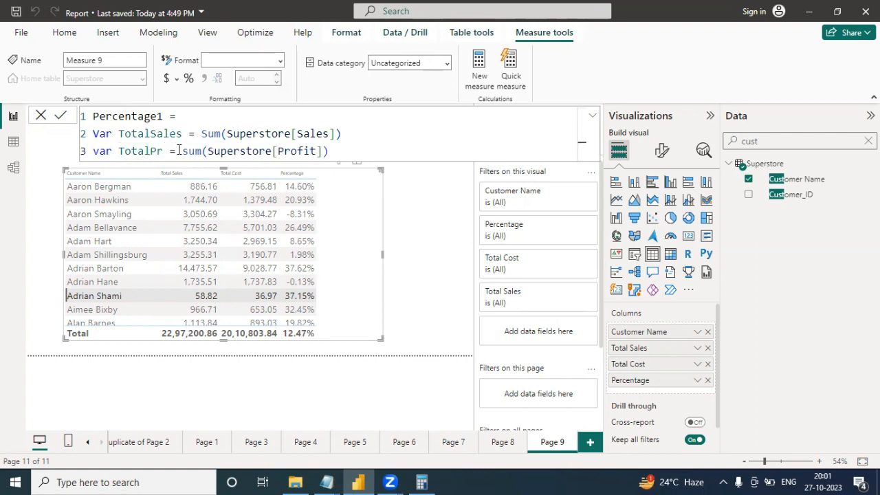
{"action": "type", "text": "ofit"}
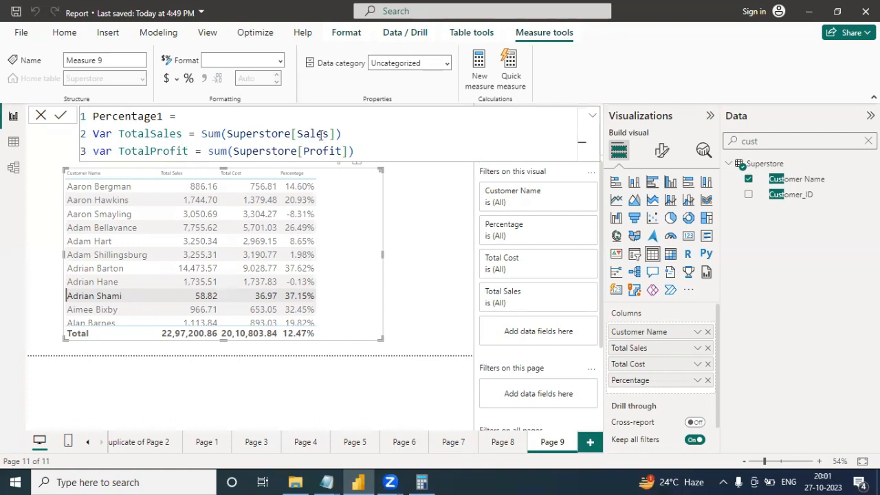
On the fourth line of the Percentage1 formula, declare the variable TotalCost as TotalSales - TotalProfit
{"action": "left_click_drag", "start_coordinate": [342, 134], "coordinate": [92, 135]}
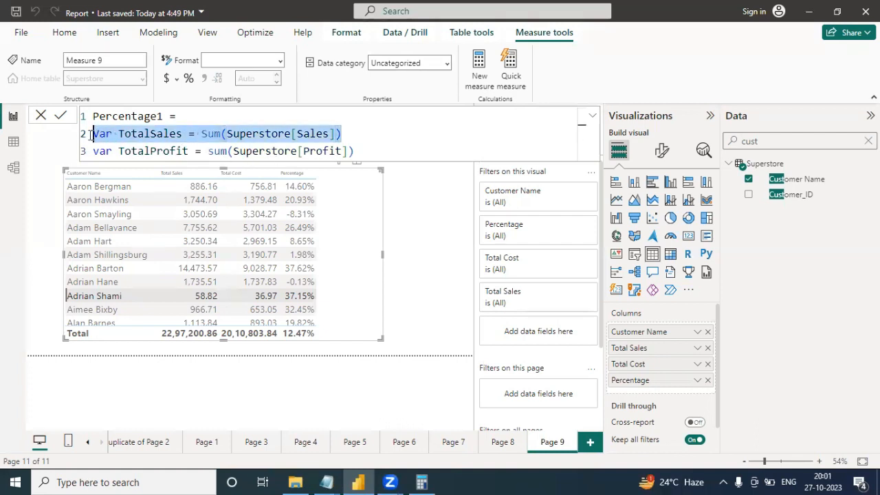
{"action": "left_click", "coordinate": [367, 152]}
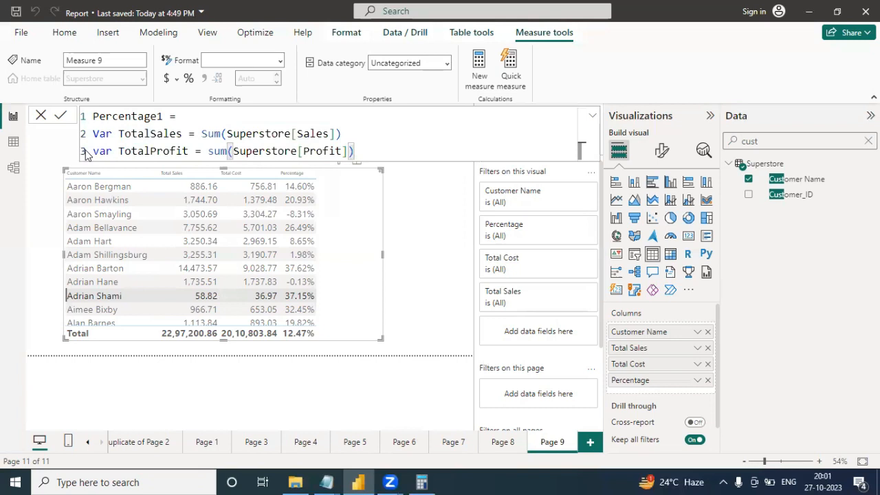
{"action": "left_click", "coordinate": [402, 147]}
{"action": "key", "text": "shift+Return"}
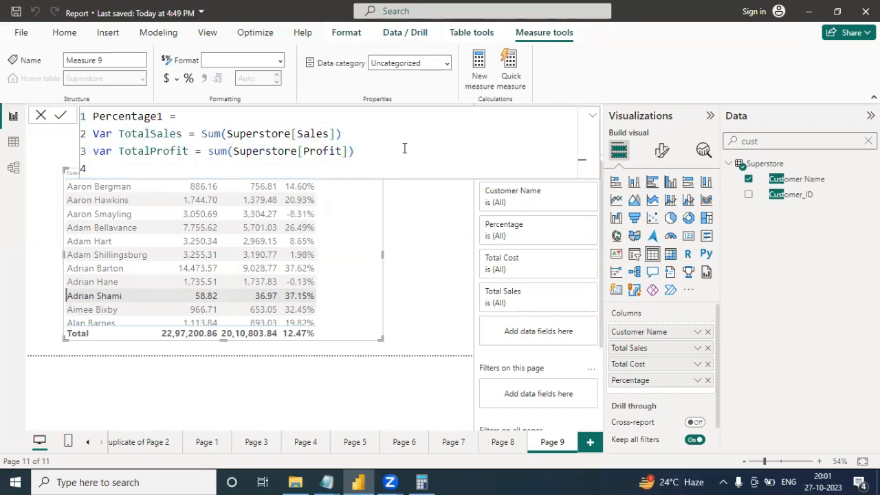
{"action": "type", "text": "var TotalCost"}
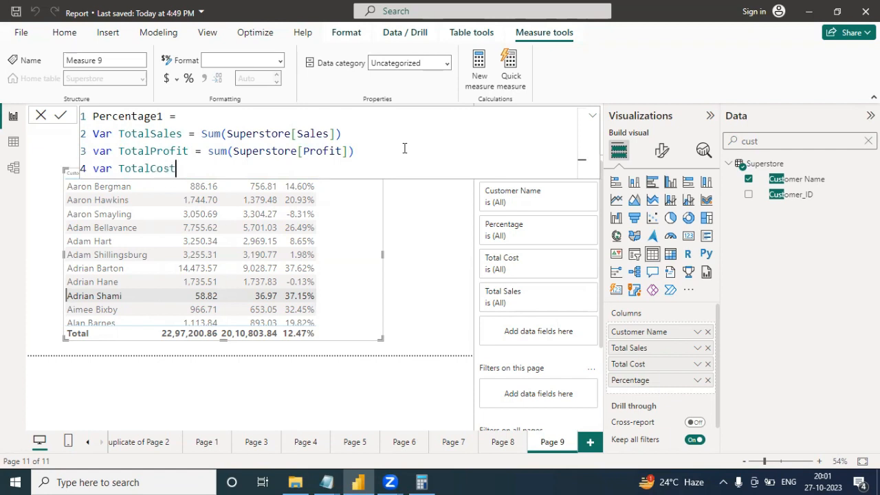
{"action": "type", "text": " = Tota"}
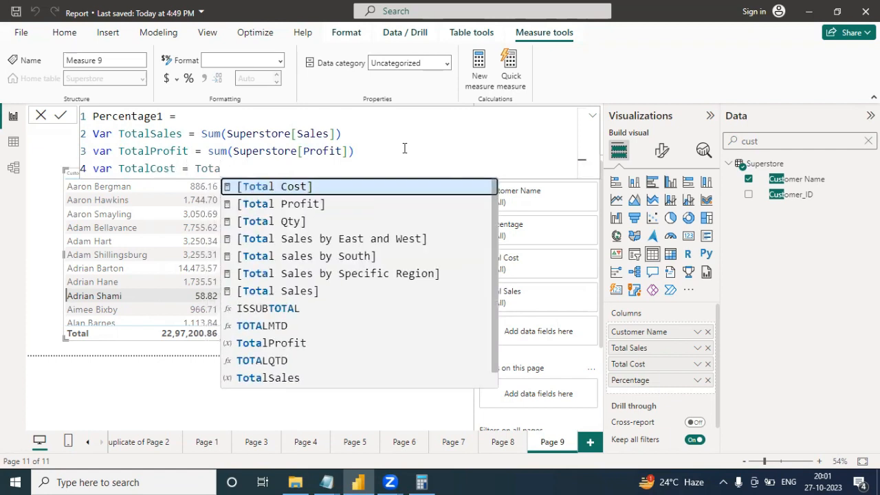
{"action": "type", "text": "l"}
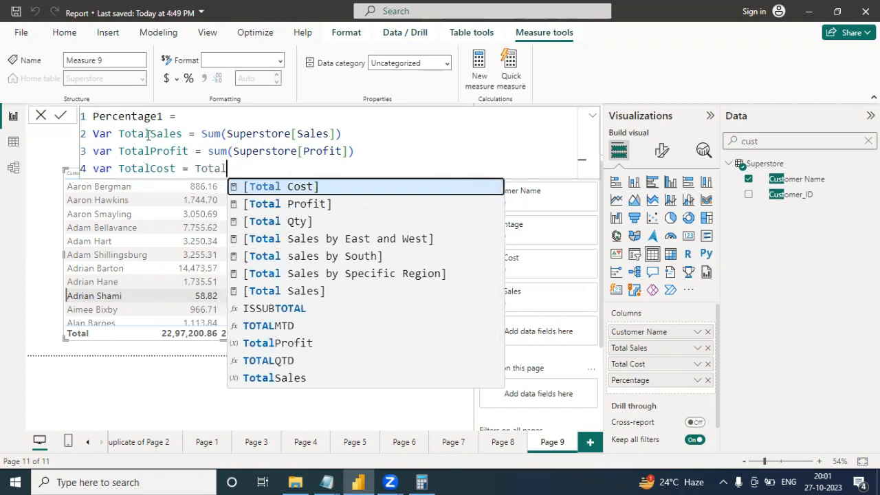
{"action": "type", "text": "sal"}
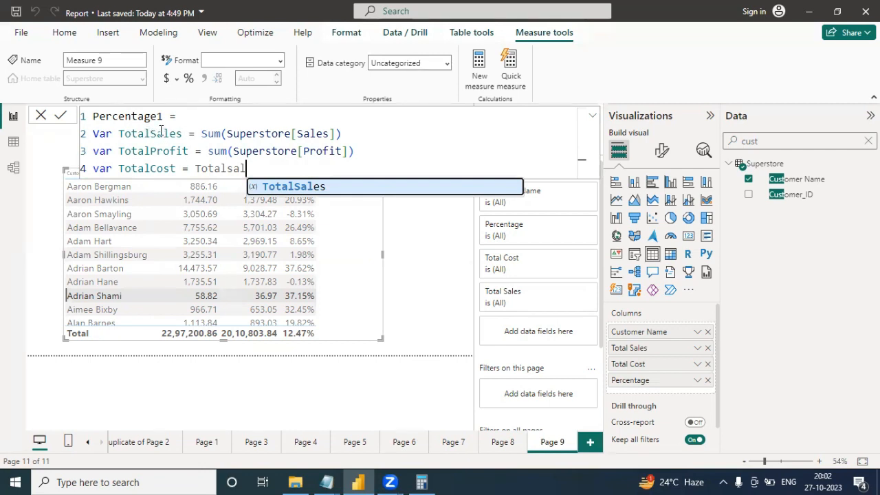
{"action": "left_click", "coordinate": [274, 189]}
{"action": "type", "text": "-"}
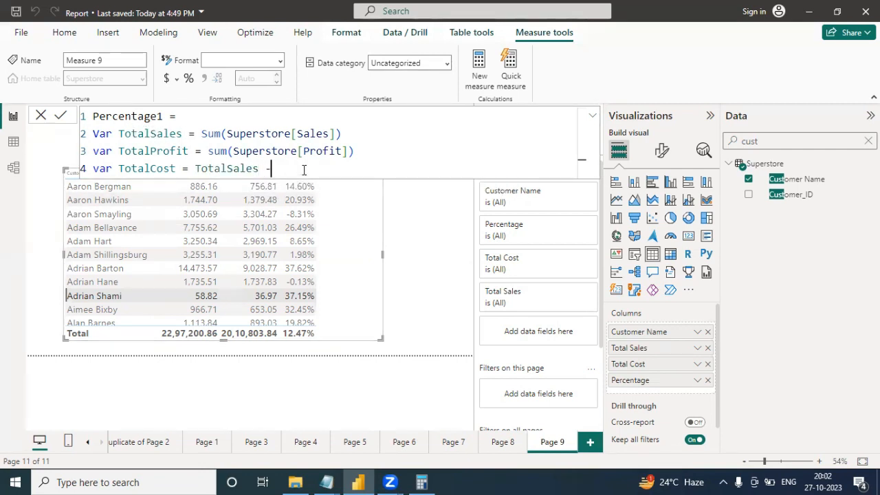
{"action": "double_click", "coordinate": [148, 150]}
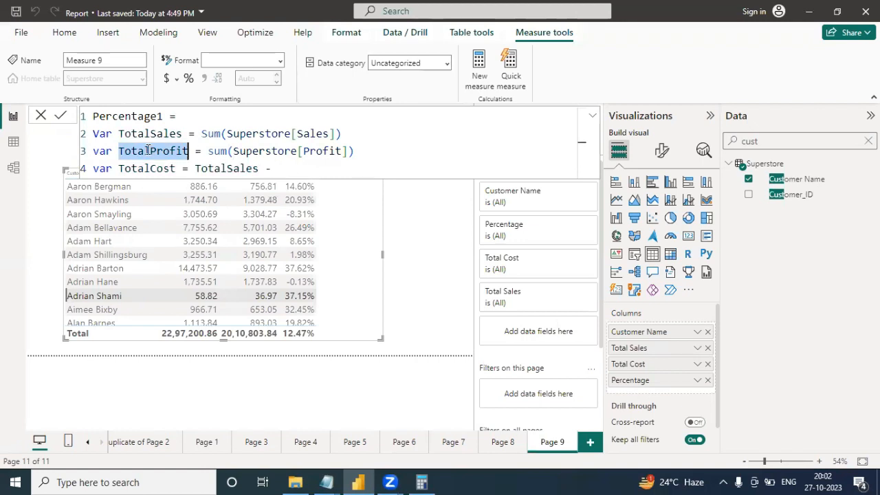
{"action": "key", "text": "ctrl+c"}
{"action": "left_click", "coordinate": [291, 168]}
{"action": "key", "text": "ctrl+v"}
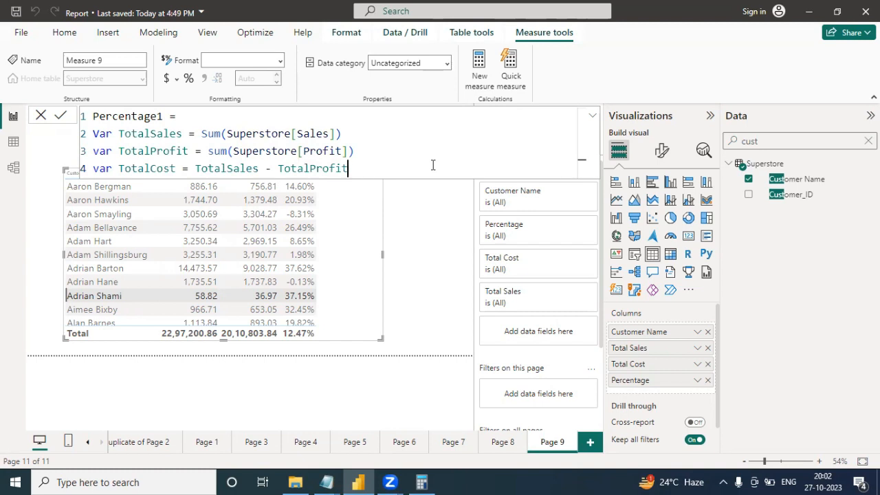
On the fifth line of the formula, start declaring a variable named Percen
{"action": "key", "text": "shift+Return"}
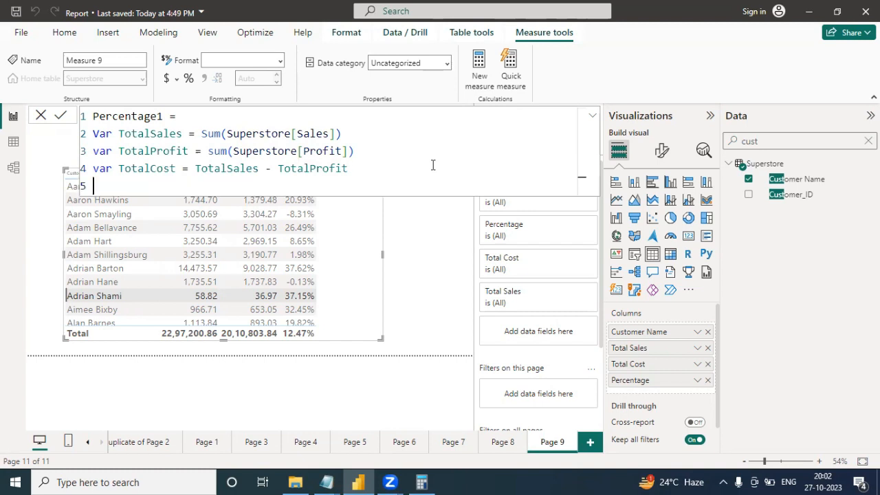
{"action": "type", "text": "var Percent ="}
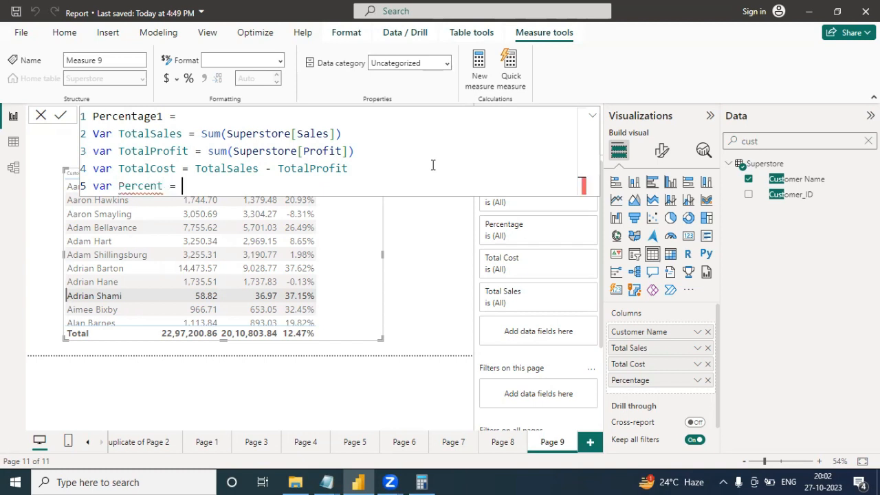
{"action": "left_click", "coordinate": [163, 186]}
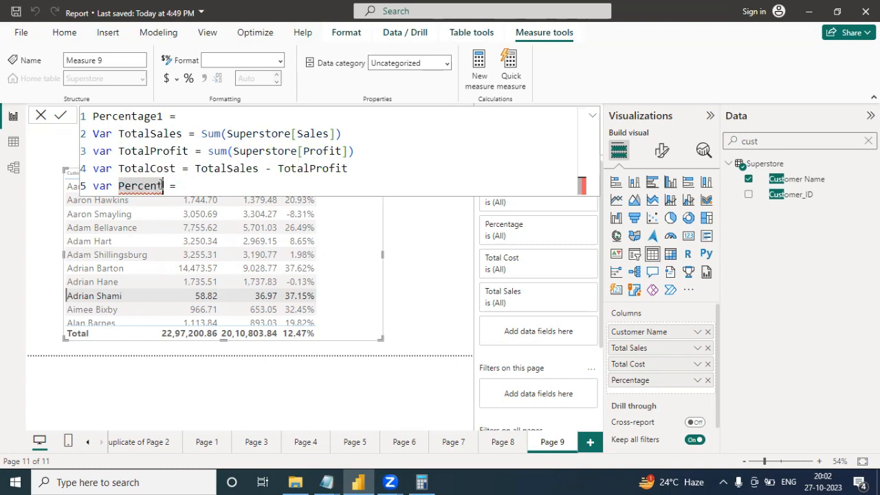
{"action": "key", "text": "BackSpace"}
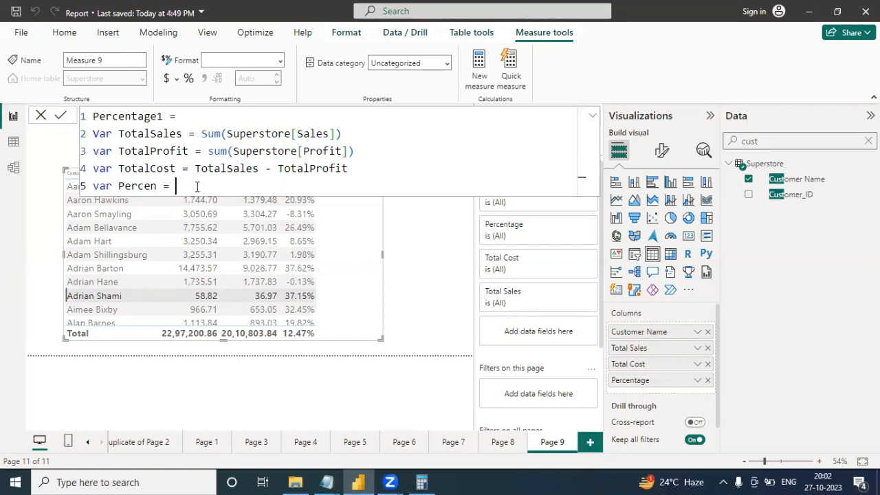
Begin the Percen expression with an opening parenthesis followed by TotalSales - TotalCost
{"action": "type", "text": "(to"}
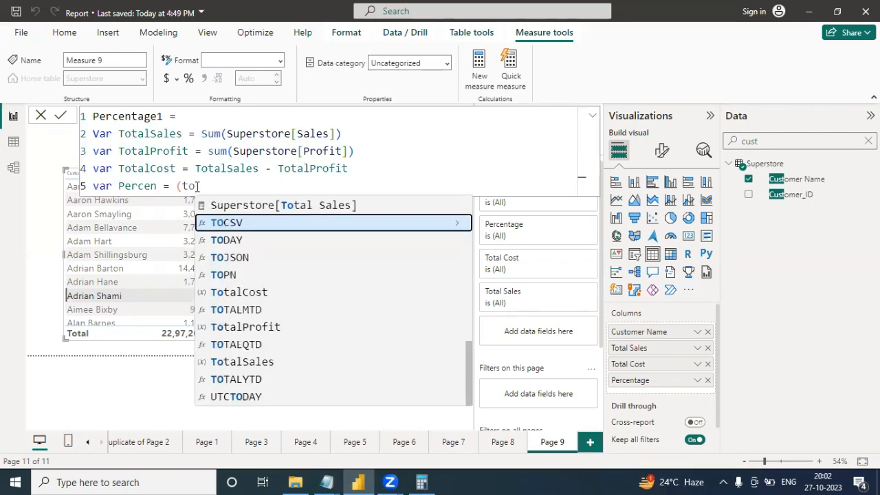
{"action": "double_click", "coordinate": [158, 134]}
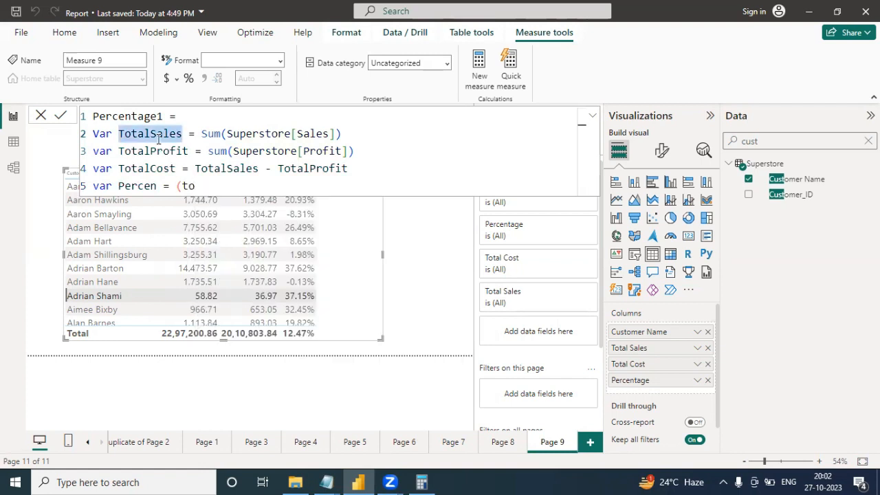
{"action": "double_click", "coordinate": [190, 187]}
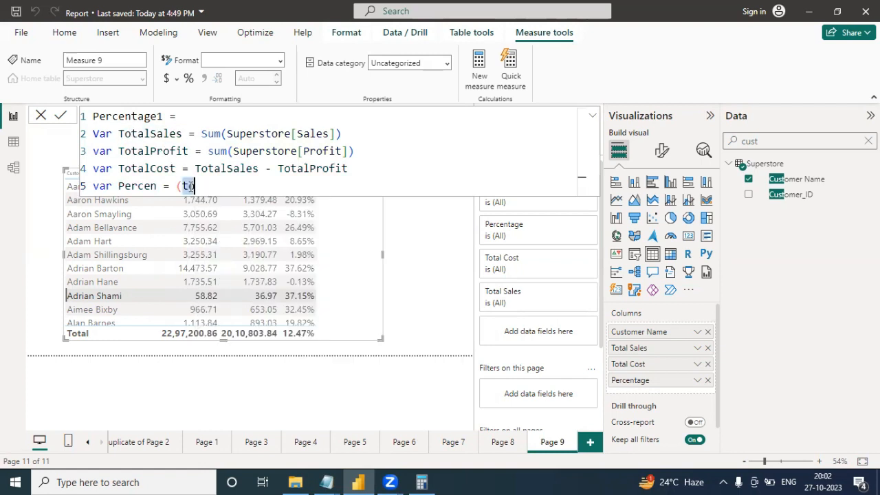
{"action": "key", "text": "ctrl+v"}
{"action": "type", "text": "-"}
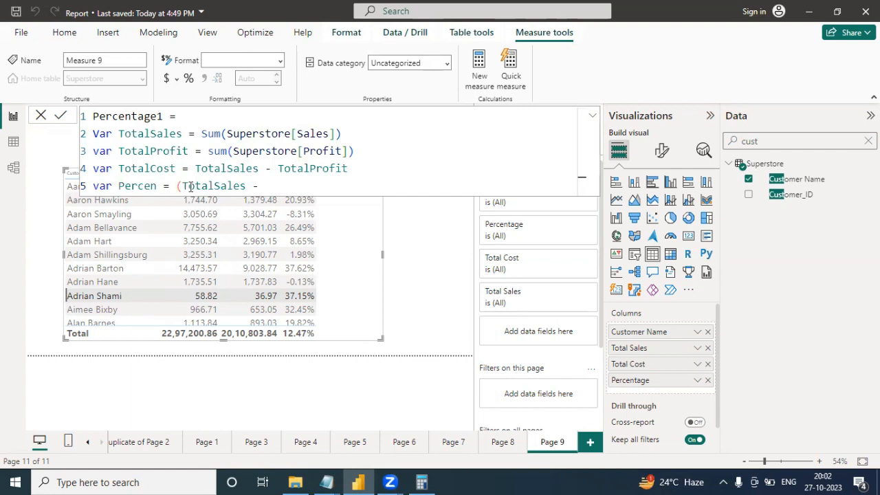
{"action": "double_click", "coordinate": [160, 171]}
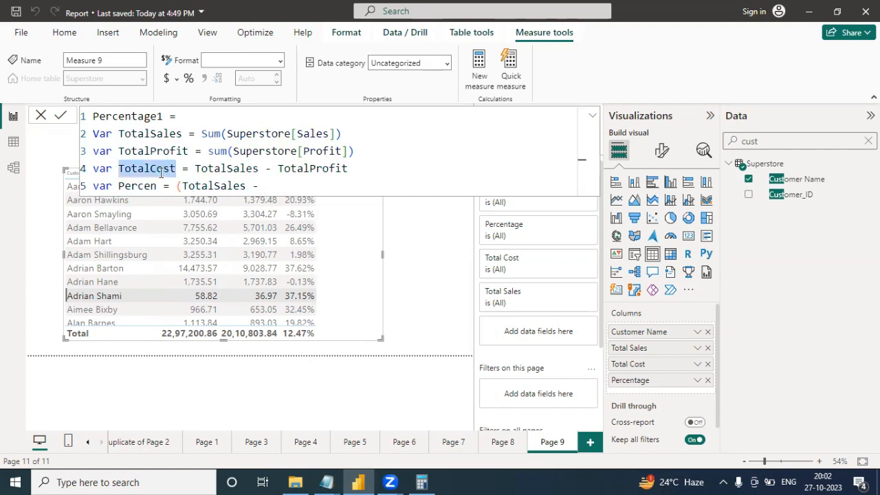
{"action": "key", "text": "ctrl+c"}
{"action": "left_click", "coordinate": [275, 189]}
{"action": "key", "text": "ctrl+v"}
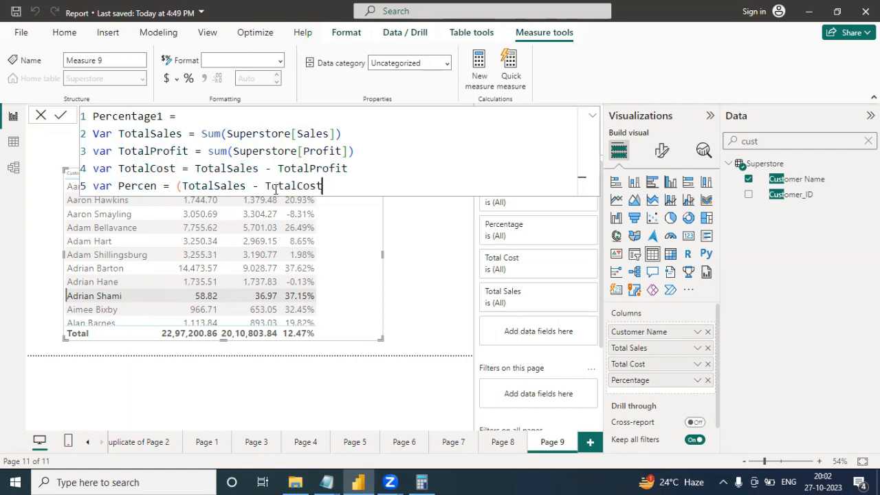
Close the parenthesis in the Percen expression and divide the difference by TotalSales
{"action": "type", "text": ")/"}
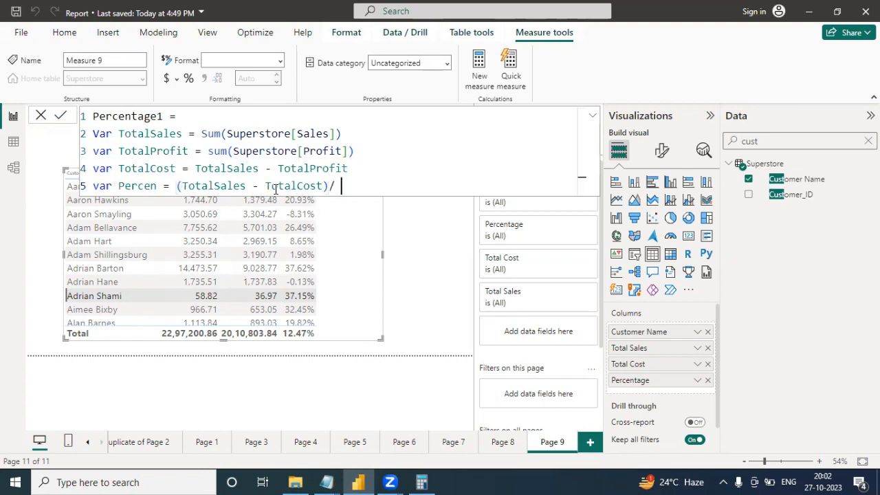
{"action": "double_click", "coordinate": [214, 187]}
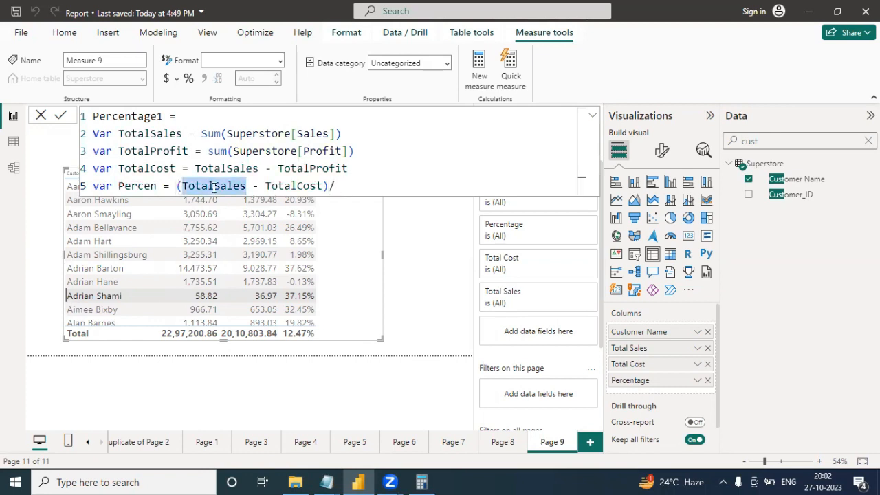
{"action": "key", "text": "ctrl+c"}
{"action": "left_click", "coordinate": [355, 186]}
{"action": "key", "text": "ctrl+v"}
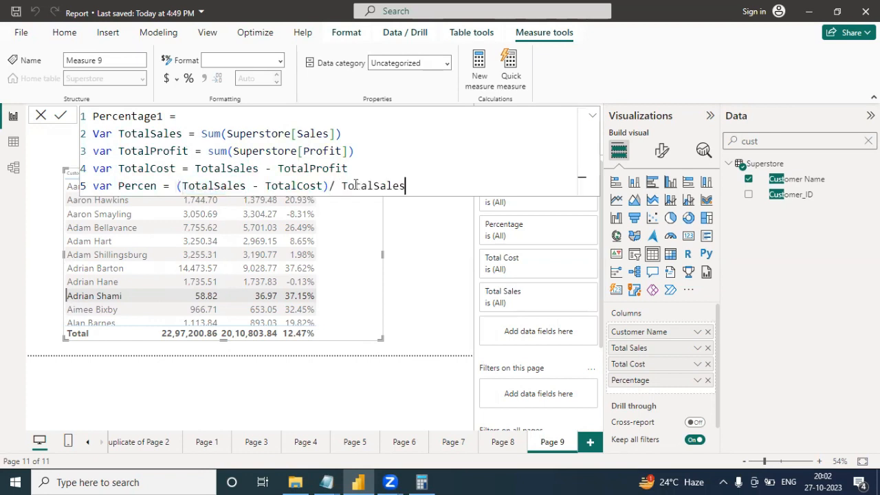
Leave a blank sixth line, add return Percen on the seventh line, then commit the Percentage1 measure and close its formula
{"action": "key", "text": "shift+Return"}
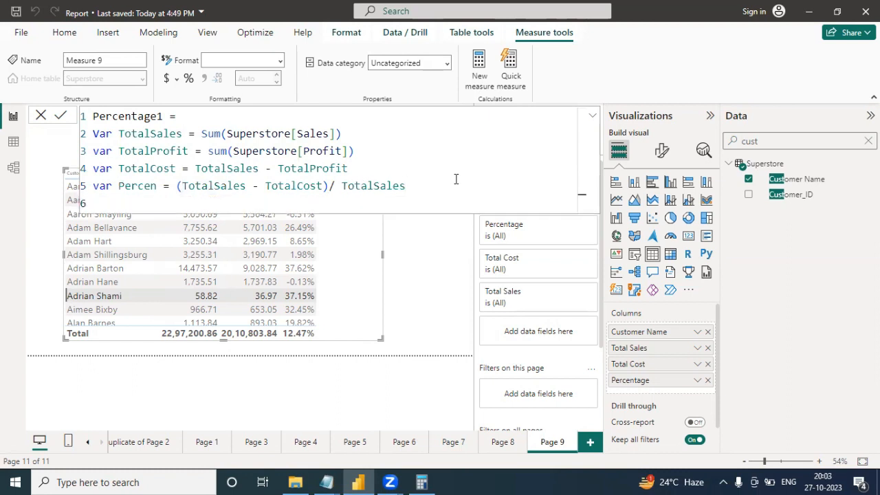
{"action": "key", "text": "shift+Return"}
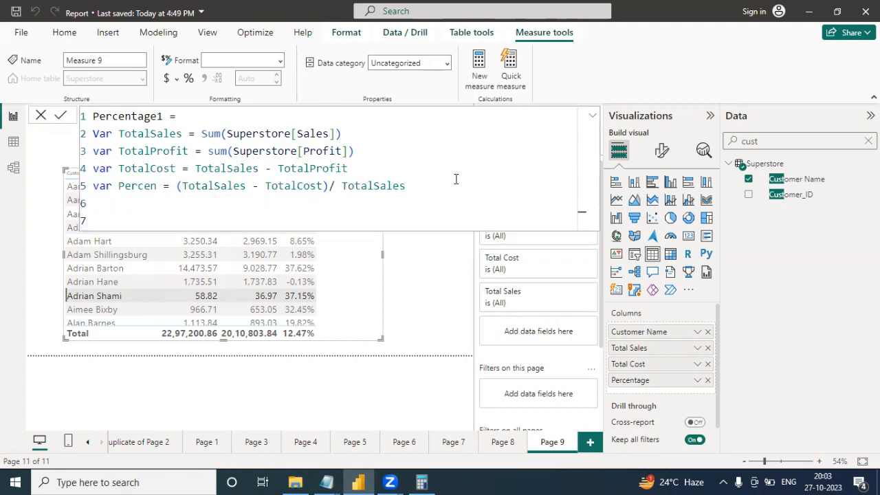
{"action": "type", "text": "return"}
{"action": "double_click", "coordinate": [134, 187]}
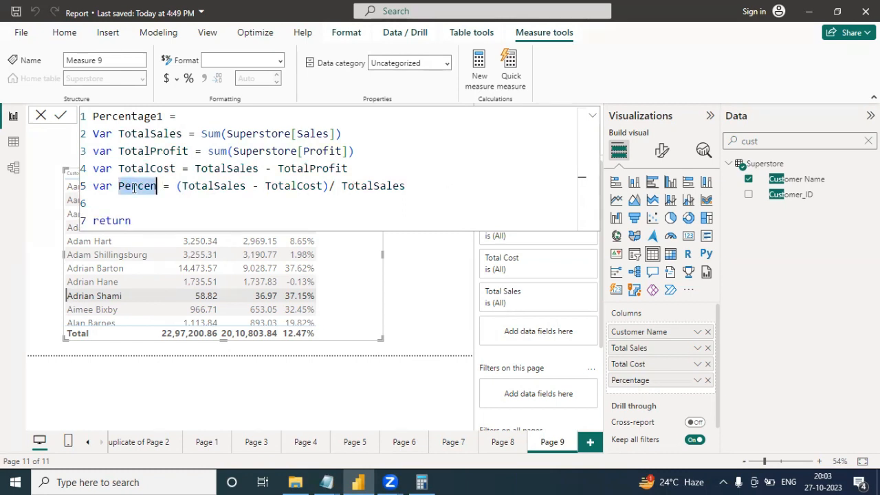
{"action": "left_click", "coordinate": [160, 219]}
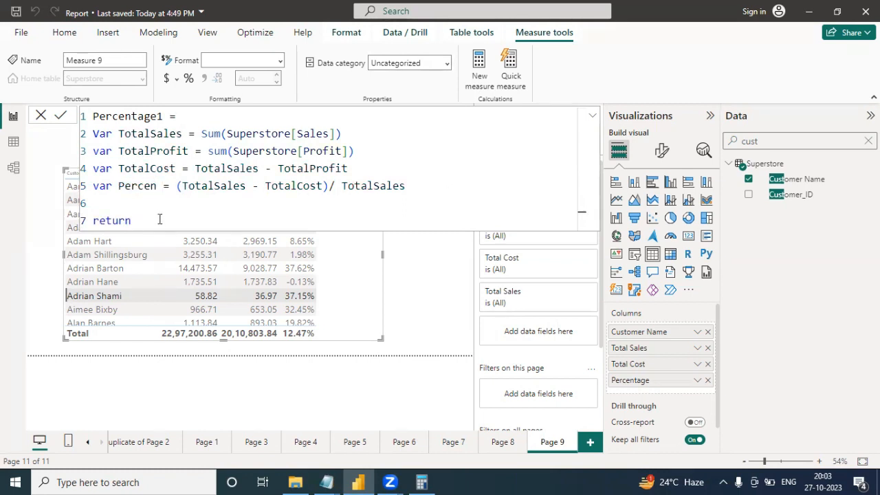
{"action": "key", "text": "ctrl+v"}
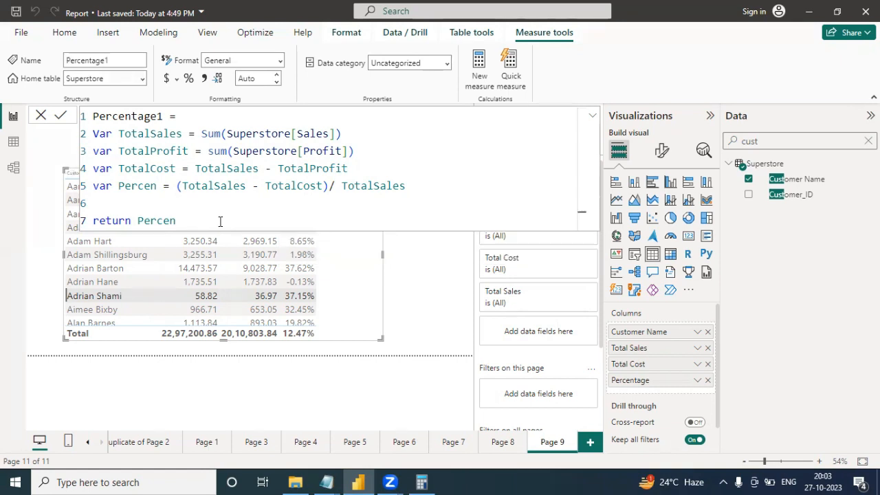
{"action": "left_click", "coordinate": [42, 117]}
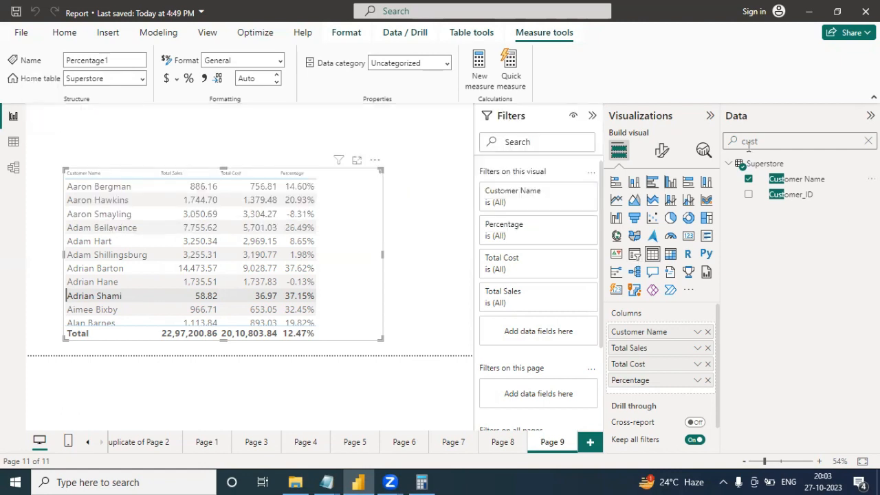
Search the fields for percen, add Percentage1 to the customer table visual, and format the measure as a percentage
{"action": "left_click_drag", "start_coordinate": [764, 142], "coordinate": [727, 140]}
{"action": "type", "text": "percen"}
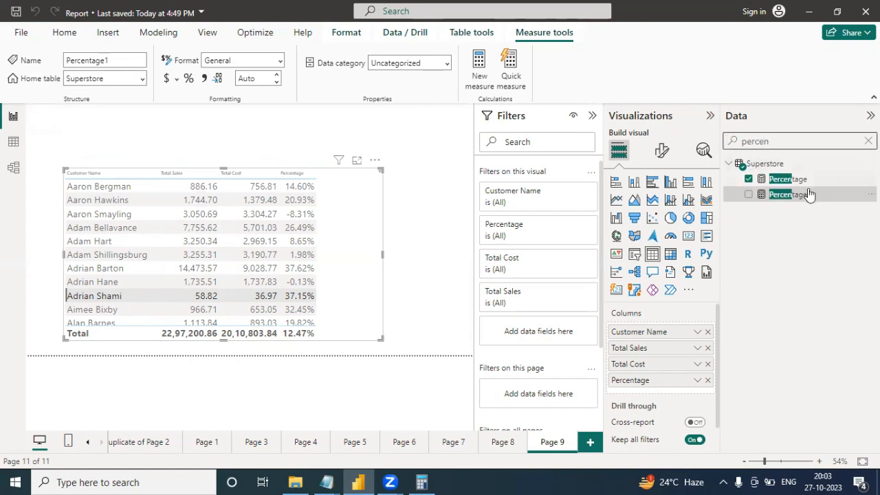
{"action": "left_click", "coordinate": [748, 195]}
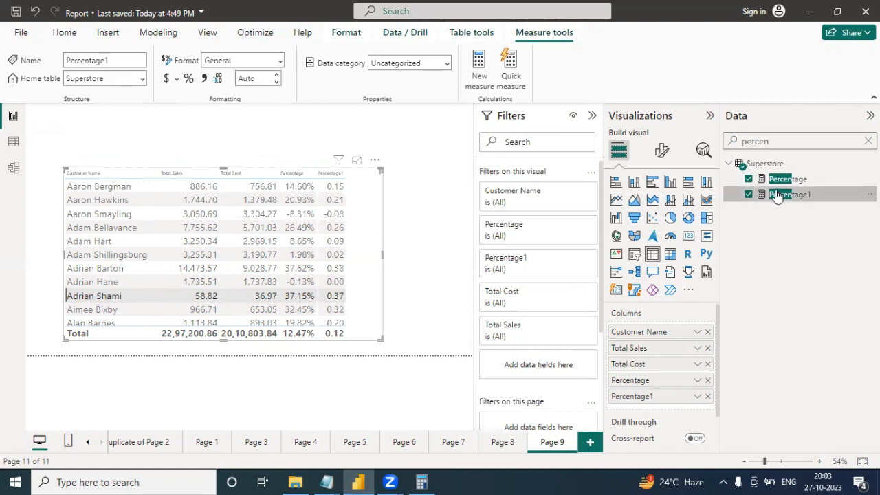
{"action": "left_click", "coordinate": [189, 80]}
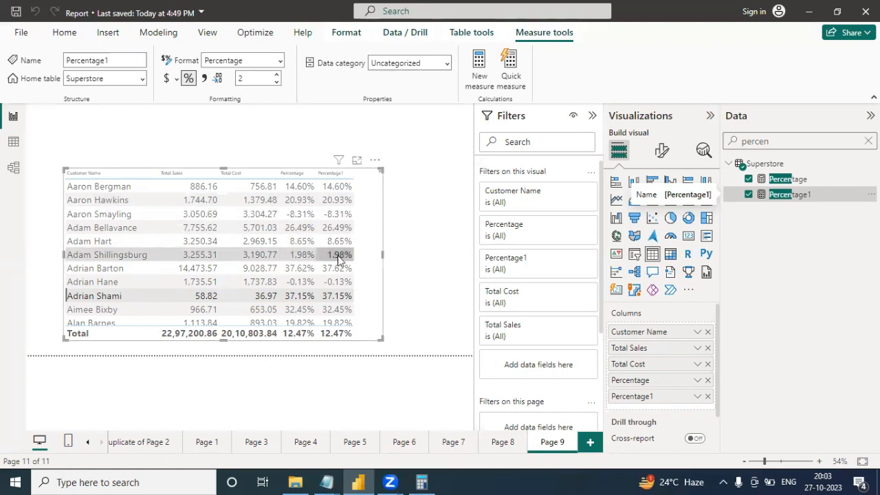
Display the Percentage formula and the Percentage1 formula in turn to compare how the two measures are built
{"action": "left_click", "coordinate": [775, 180]}
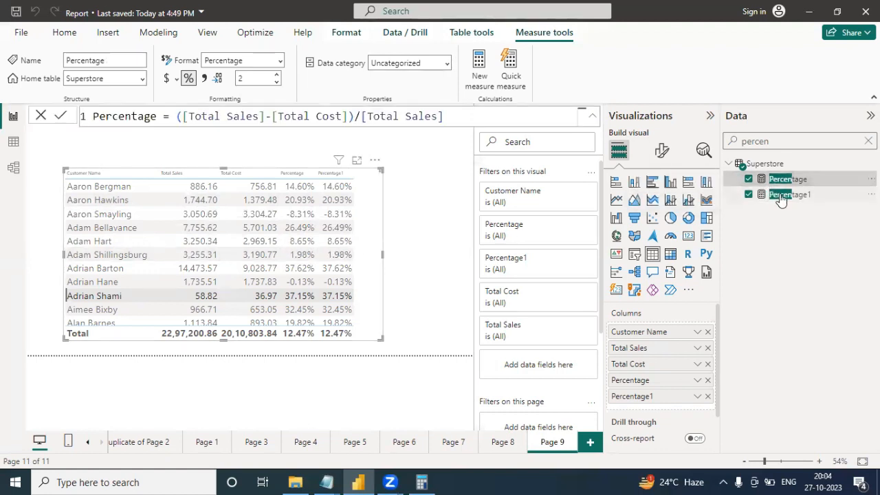
{"action": "left_click", "coordinate": [781, 196]}
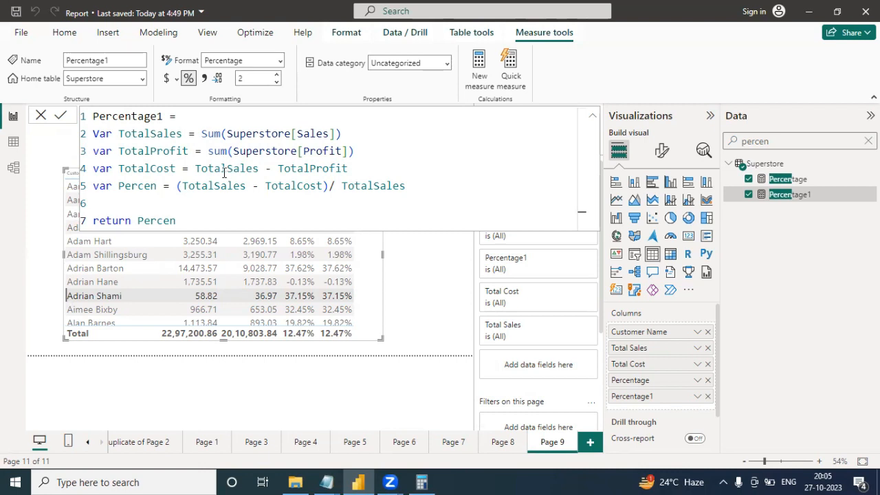
Create a new measure in the Superstore table named Percentage2, leaving line 2 blank to continue the formula on line 3
{"action": "right_click", "coordinate": [759, 164]}
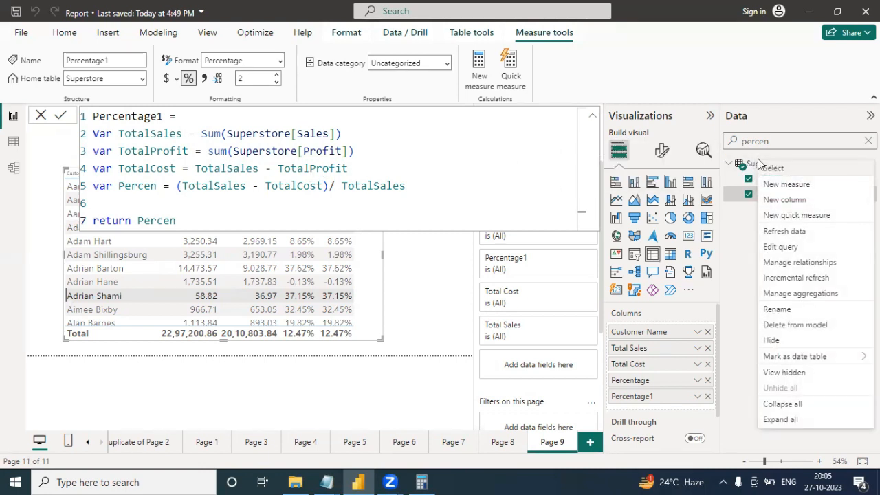
{"action": "left_click", "coordinate": [791, 188]}
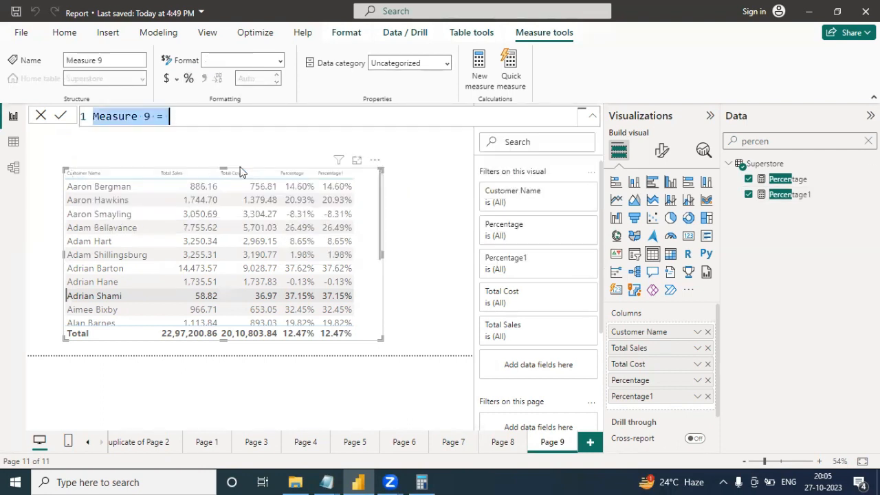
{"action": "left_click", "coordinate": [196, 112]}
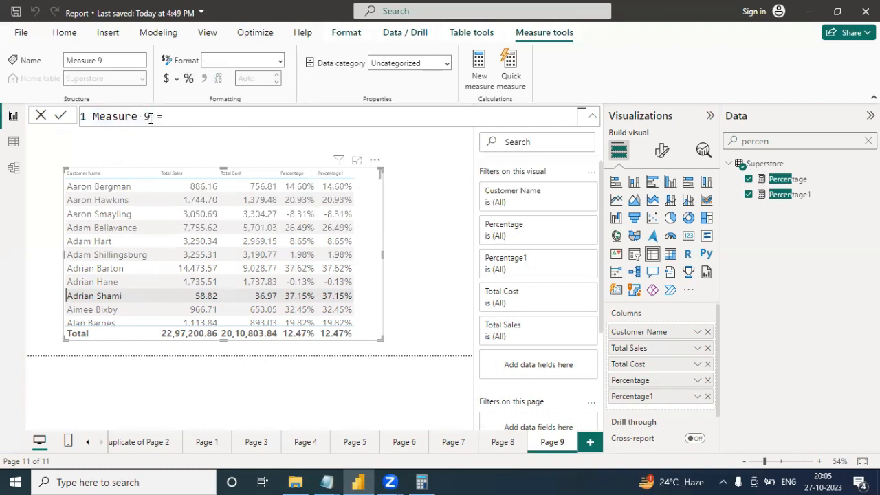
{"action": "left_click_drag", "start_coordinate": [151, 117], "coordinate": [93, 116]}
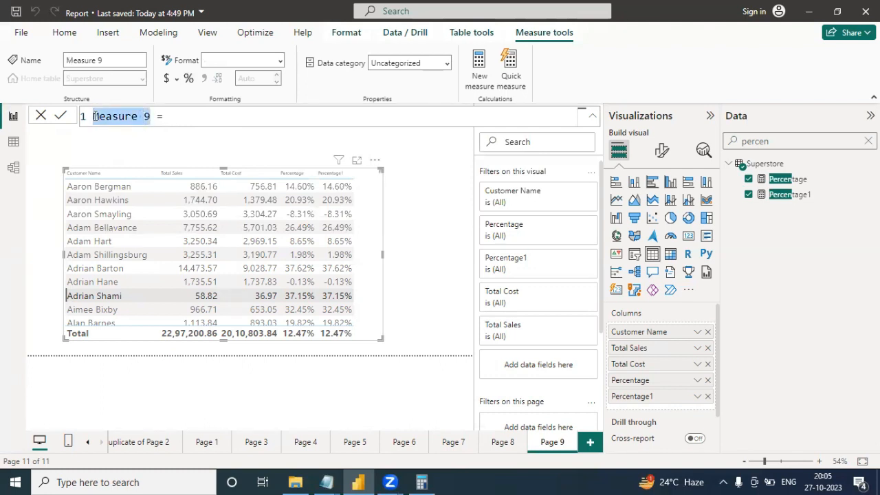
{"action": "type", "text": "Percentage"}
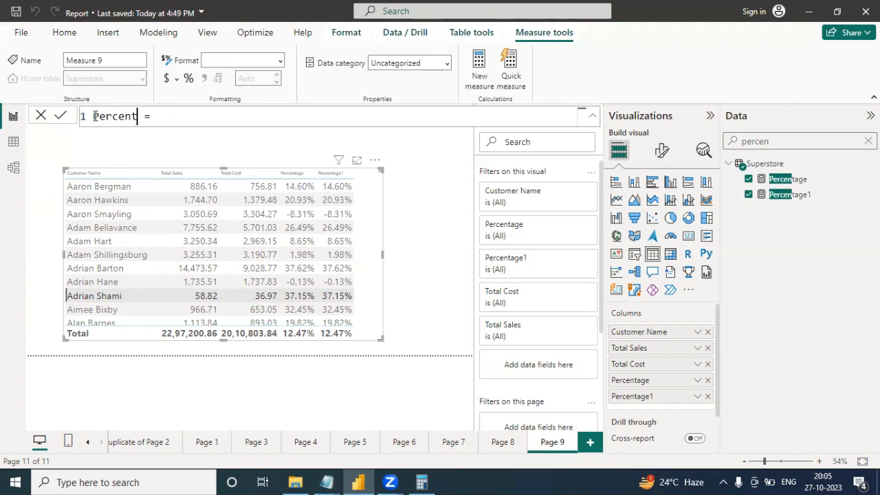
{"action": "type", "text": "2"}
{"action": "left_click", "coordinate": [232, 114]}
{"action": "key", "text": "shift+Return"}
{"action": "key", "text": "shift+Return"}
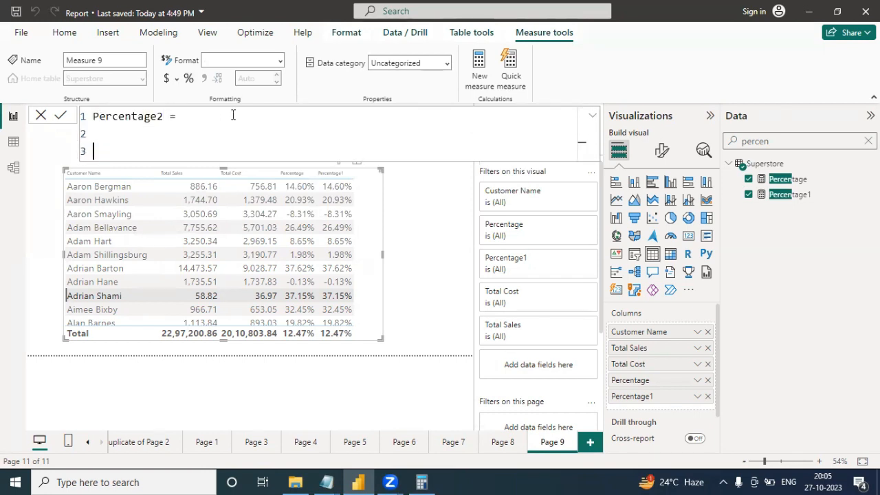
Declare the variable Sales as a CALCULATE expression whose first argument is sum(Superstore[Sales])
{"action": "type", "text": "Var Sales ="}
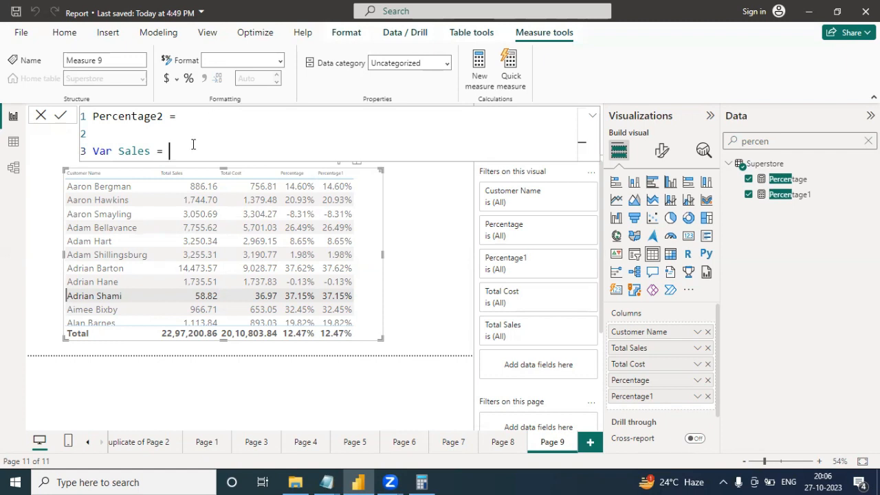
{"action": "type", "text": "ca"}
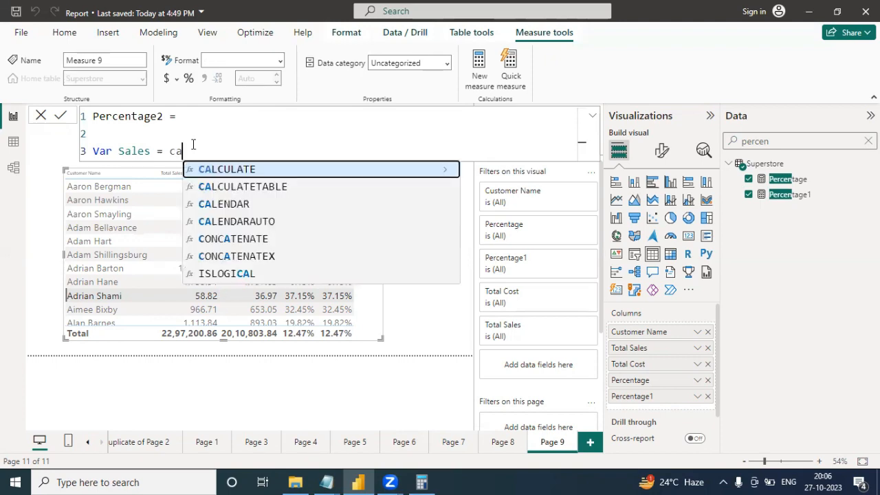
{"action": "left_click", "coordinate": [214, 173]}
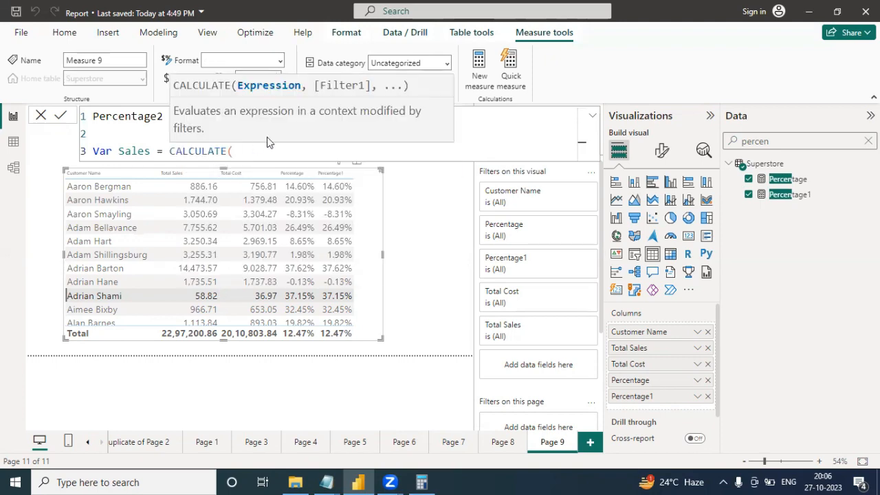
{"action": "type", "text": "sum(sal"}
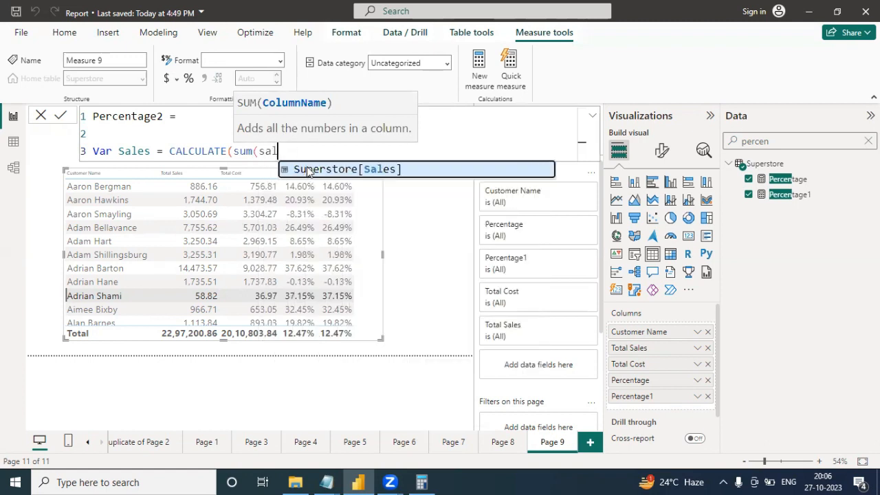
{"action": "left_click", "coordinate": [306, 168]}
{"action": "type", "text": ")"}
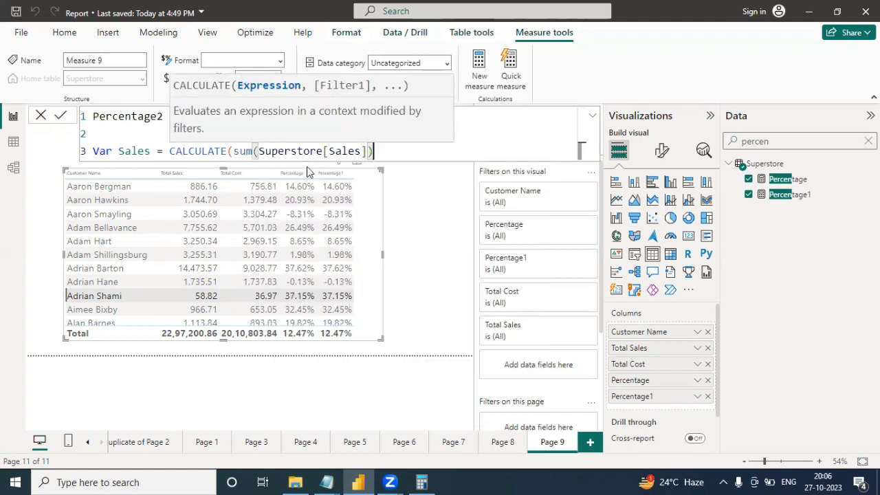
Add filter(Superstore,Superstore[Sales]=="South") as the CALCULATE filter argument and close both parentheses
{"action": "type", "text": ",filter"}
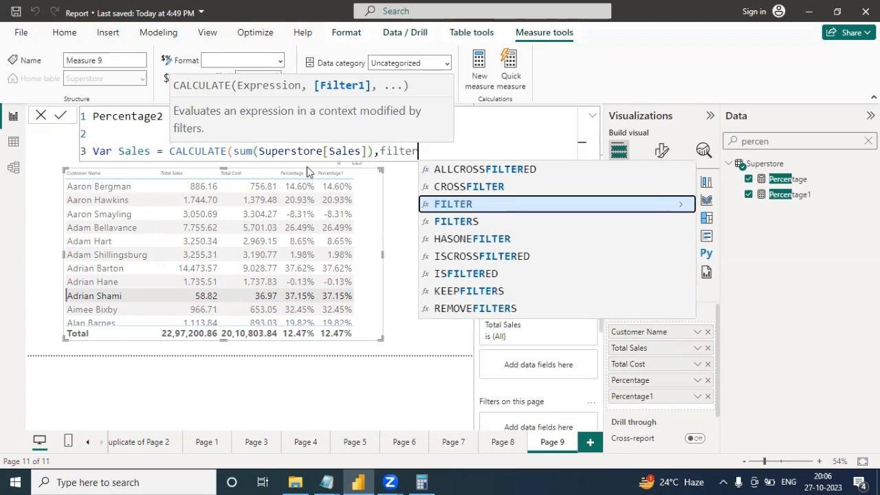
{"action": "type", "text": "("}
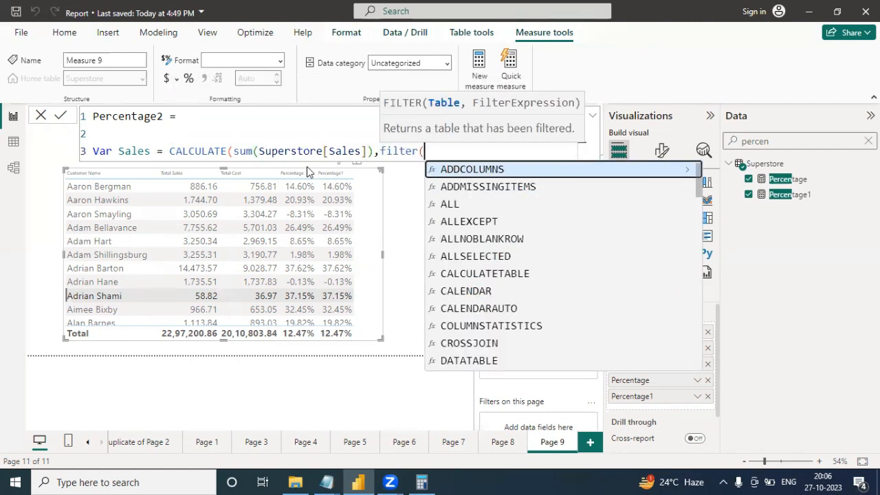
{"action": "type", "text": "sup"}
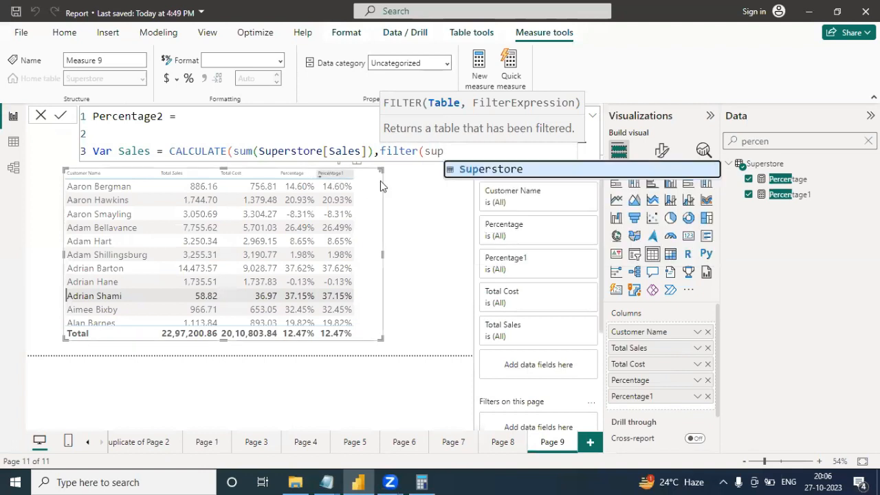
{"action": "left_click", "coordinate": [480, 171]}
{"action": "type", "text": ","}
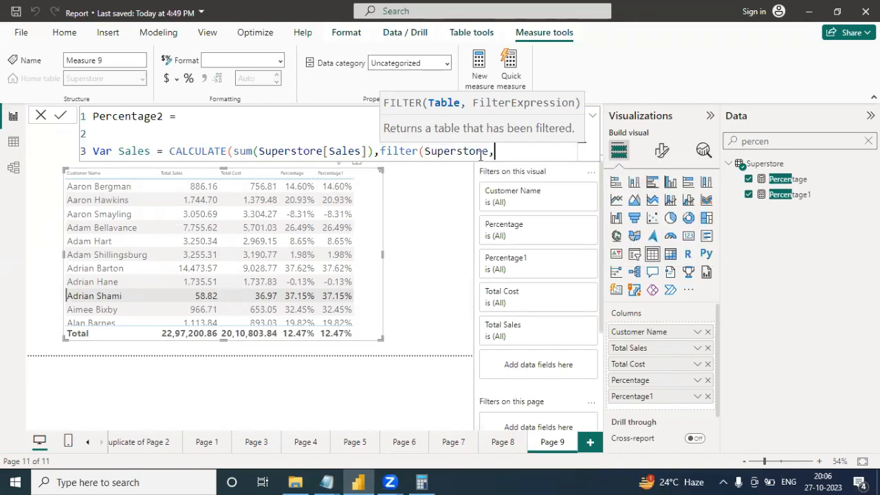
{"action": "type", "text": "sal"}
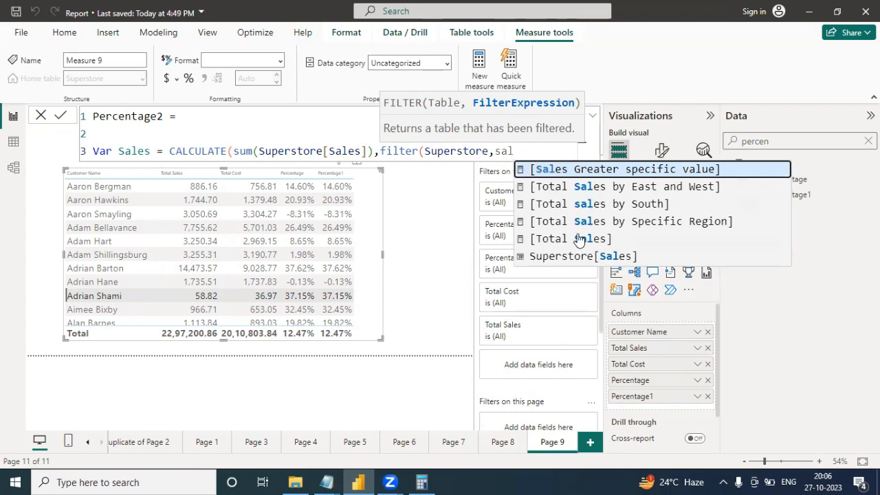
{"action": "type", "text": "es"}
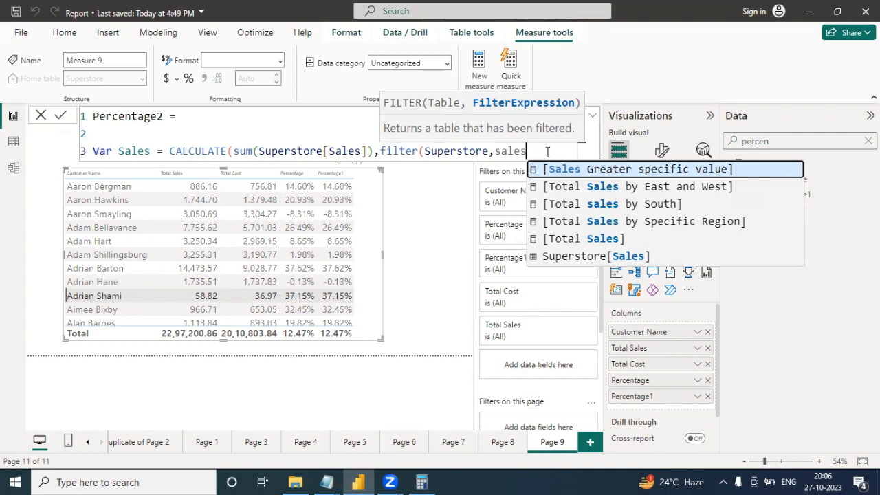
{"action": "left_click", "coordinate": [598, 256]}
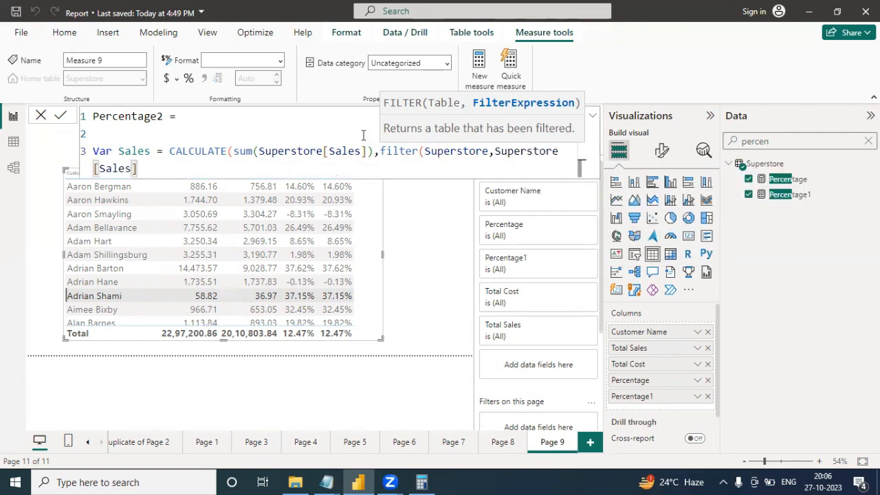
{"action": "type", "text": "==\"\""}
{"action": "type", "text": "South"}
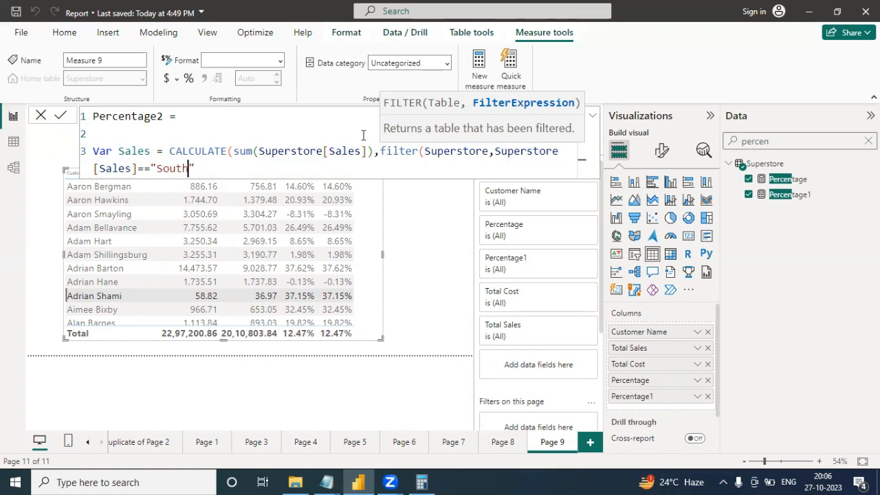
{"action": "key", "text": "Right"}
{"action": "type", "text": "))"}
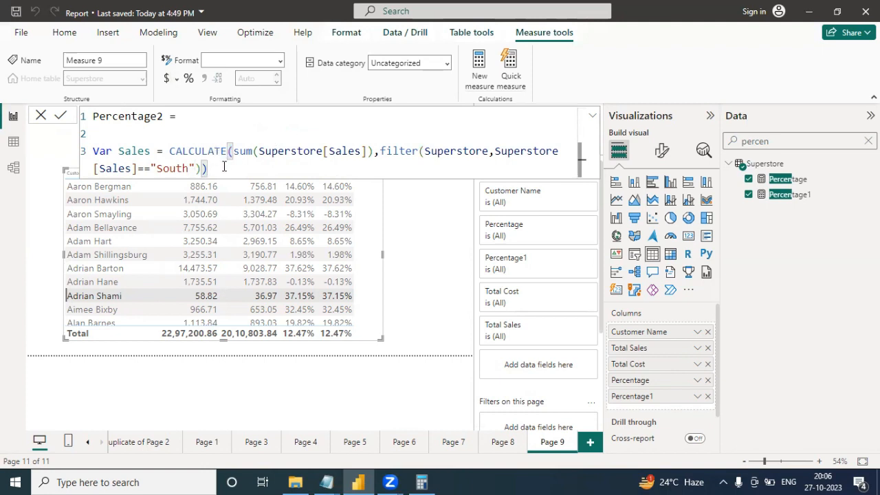
Copy the Var Sales statement and paste it three times on lines 5, 7 and 9, separated by blank lines
{"action": "left_click_drag", "start_coordinate": [223, 167], "coordinate": [83, 149]}
{"action": "key", "text": "ctrl+c"}
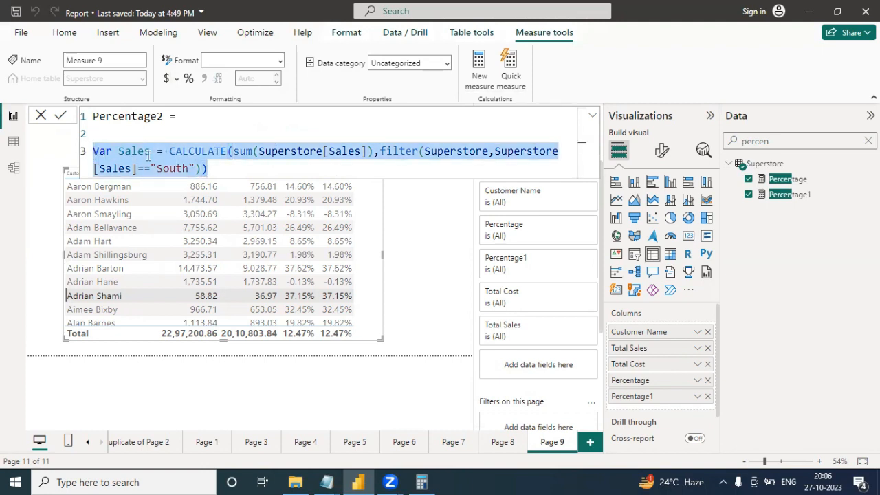
{"action": "left_click", "coordinate": [235, 172]}
{"action": "key", "text": "shift+Return"}
{"action": "key", "text": "shift+Return"}
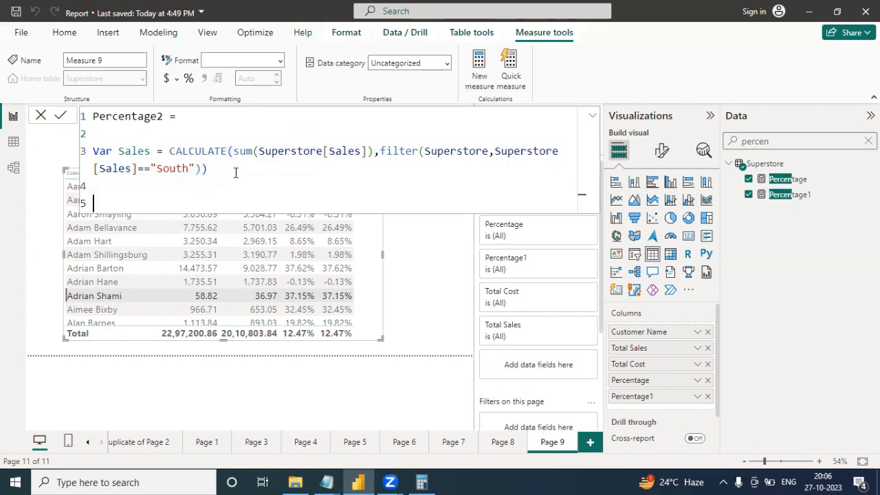
{"action": "key", "text": "ctrl+v"}
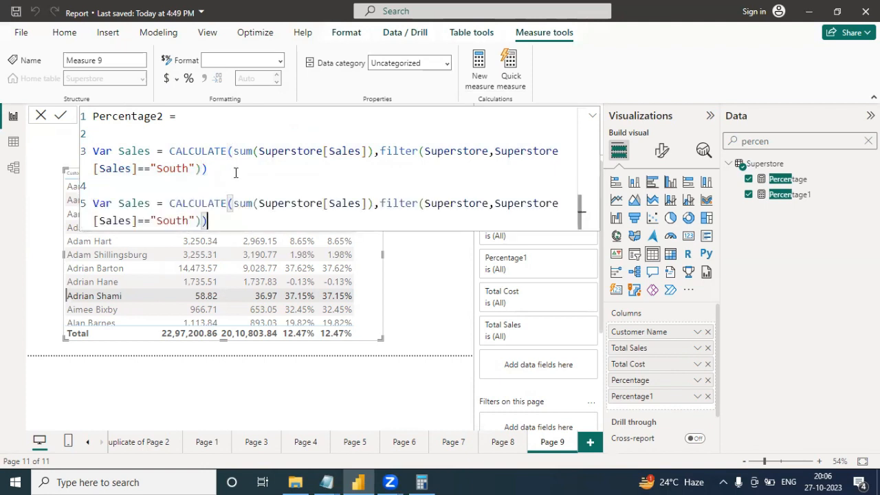
{"action": "key", "text": "shift+Return"}
{"action": "key", "text": "shift+Return"}
{"action": "key", "text": "ctrl+v"}
{"action": "key", "text": "shift+Return"}
{"action": "key", "text": "shift+Return"}
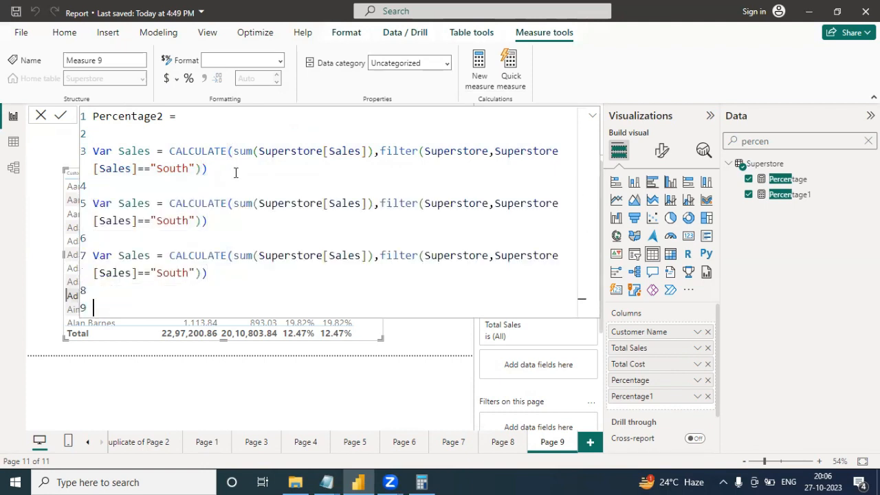
{"action": "key", "text": "ctrl+v"}
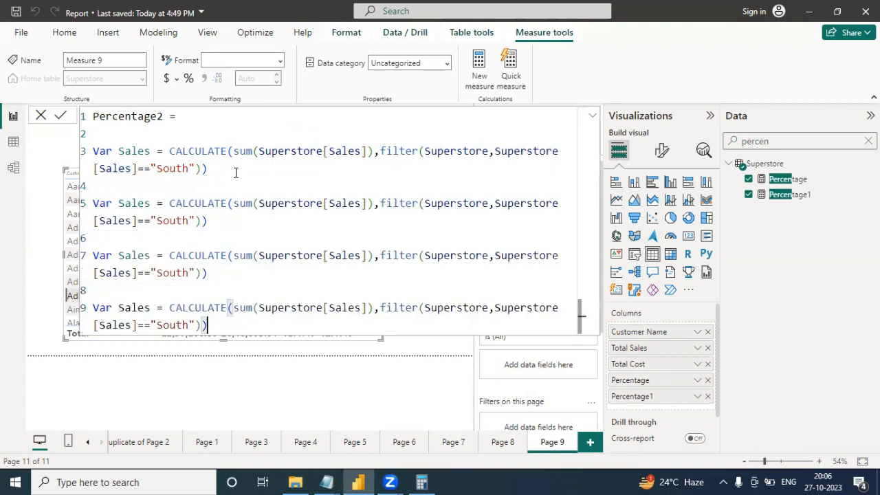
Replace South with East, West and North in the filters of the second, third and fourth Sales variables
{"action": "double_click", "coordinate": [174, 220]}
{"action": "type", "text": "East"}
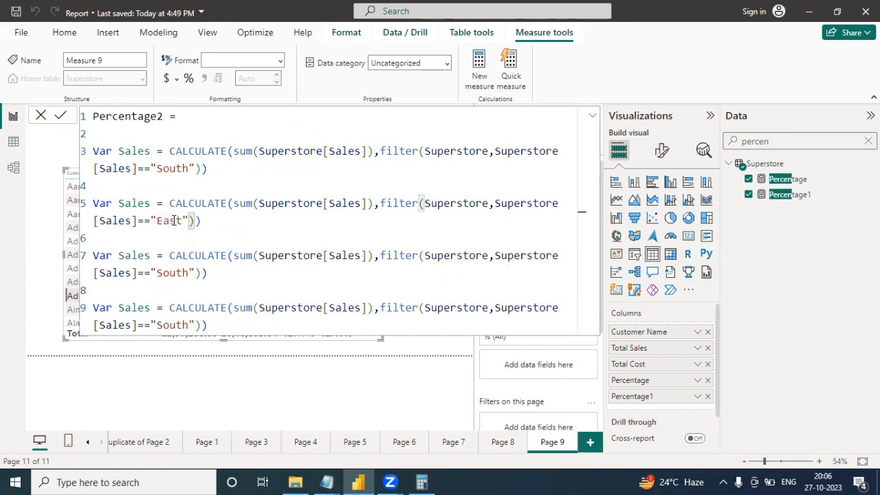
{"action": "double_click", "coordinate": [169, 272]}
{"action": "type", "text": "We"}
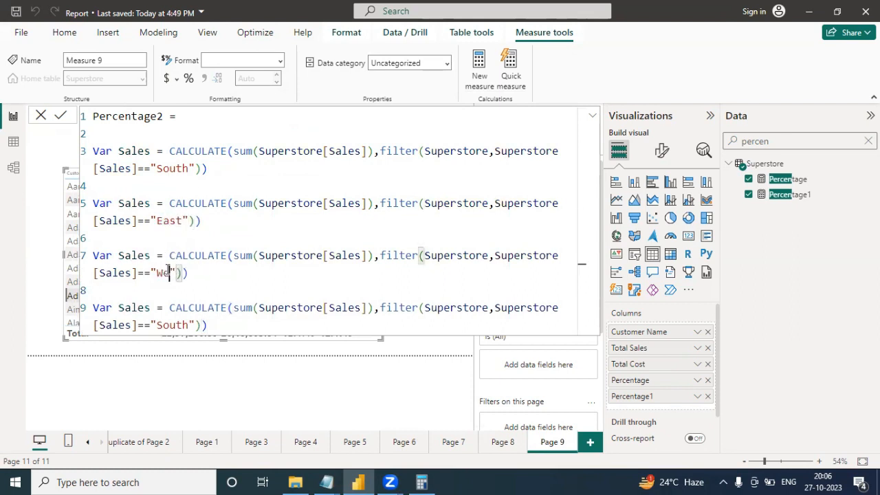
{"action": "type", "text": "st"}
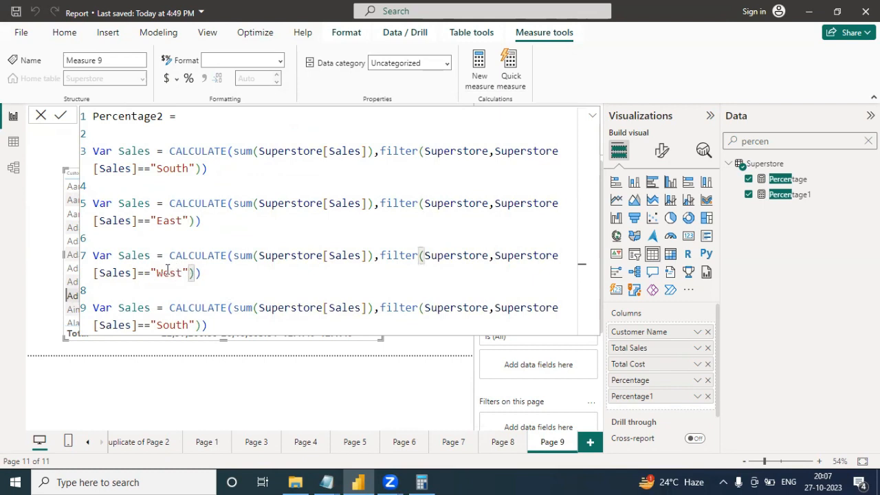
{"action": "double_click", "coordinate": [167, 323]}
{"action": "type", "text": "Northe"}
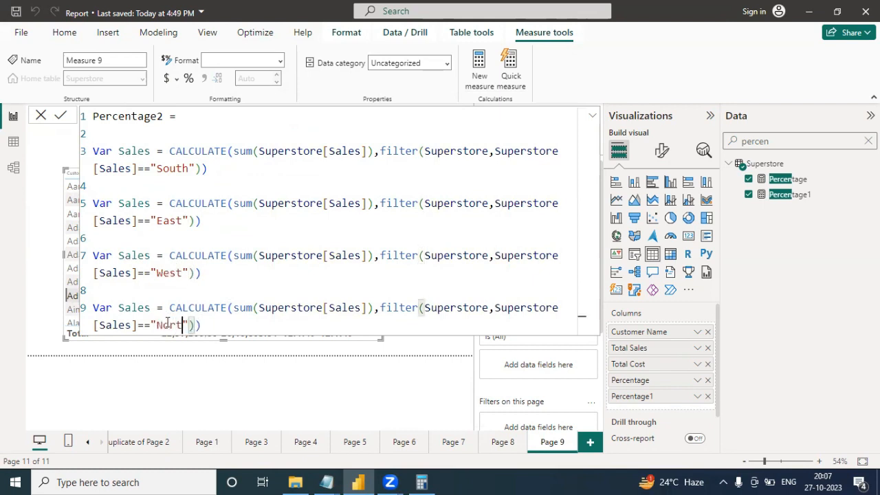
{"action": "key", "text": "BackSpace"}
Rename the four Sales variables SalesS, SalesE, SalesW and SalesN to match their South, East, West and North filters
{"action": "double_click", "coordinate": [140, 203]}
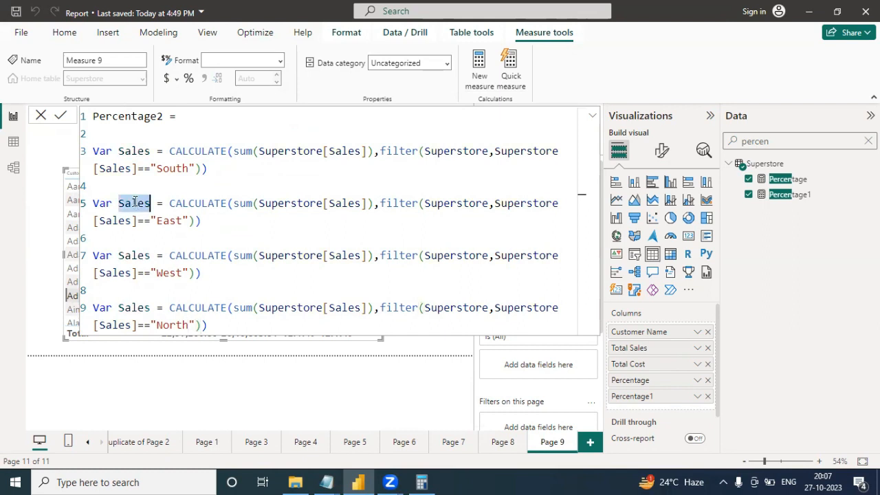
{"action": "left_click", "coordinate": [149, 151]}
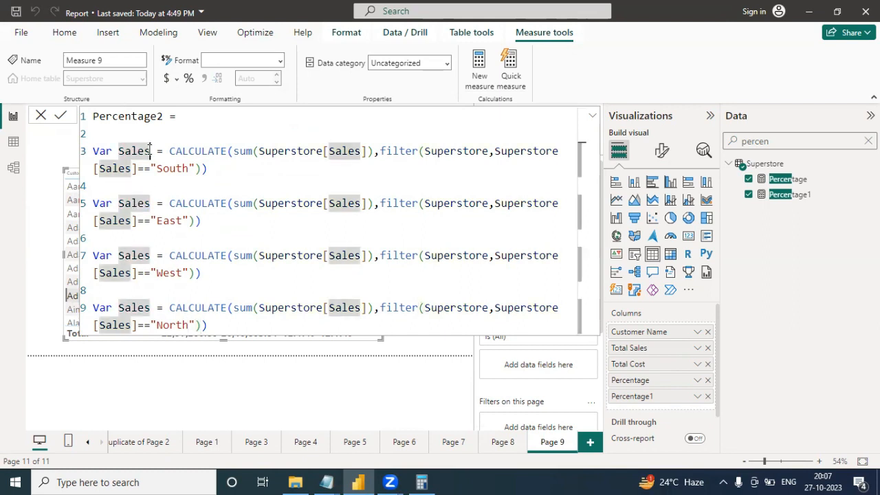
{"action": "type", "text": "S"}
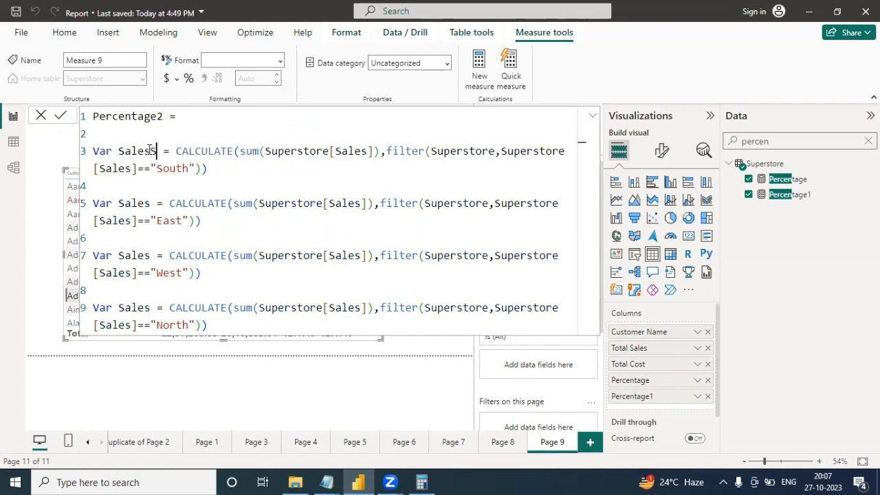
{"action": "left_click", "coordinate": [150, 203]}
{"action": "type", "text": "E"}
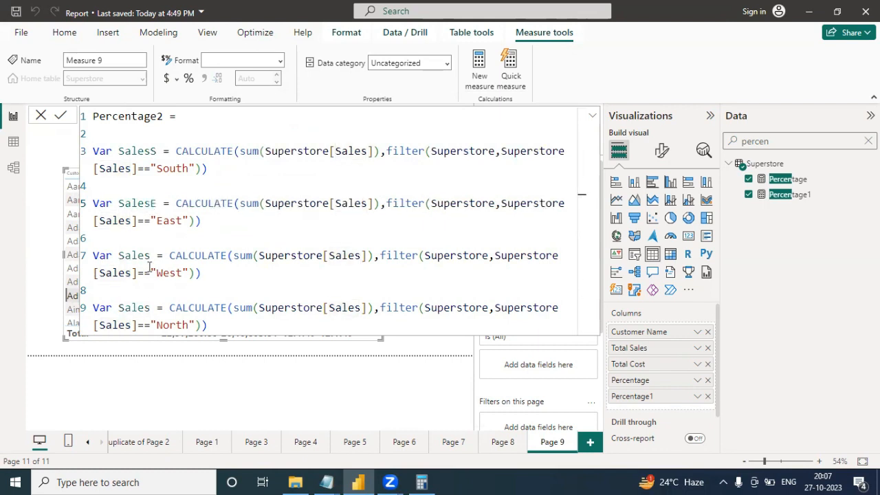
{"action": "left_click", "coordinate": [149, 256]}
{"action": "type", "text": "W"}
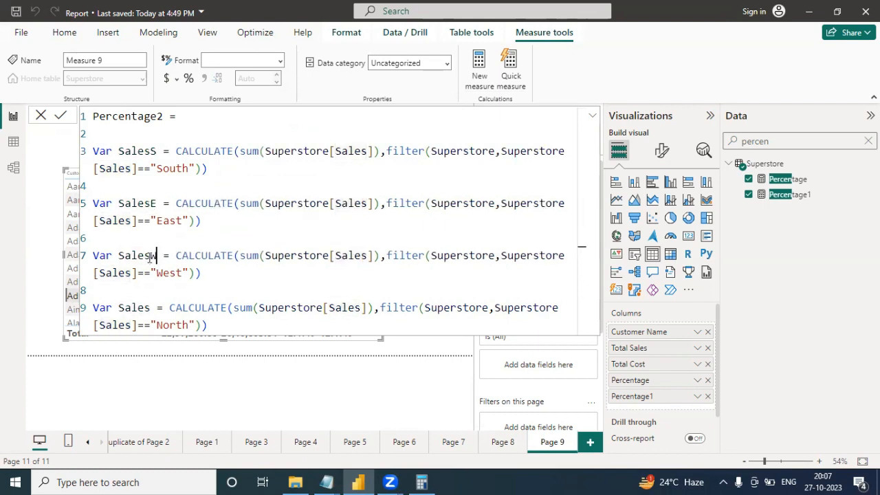
{"action": "left_click", "coordinate": [150, 307]}
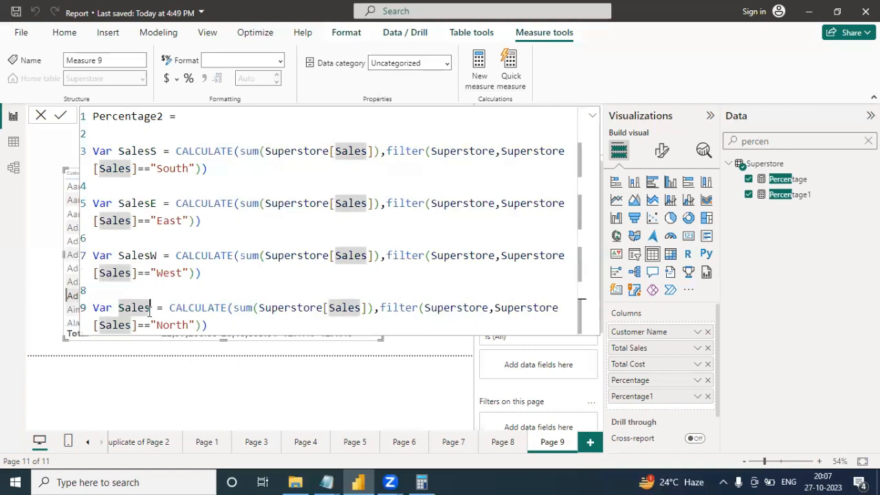
{"action": "type", "text": "N"}
Add a return statement on line 11, separated by a blank line from the SalesN variable
{"action": "left_click", "coordinate": [242, 329]}
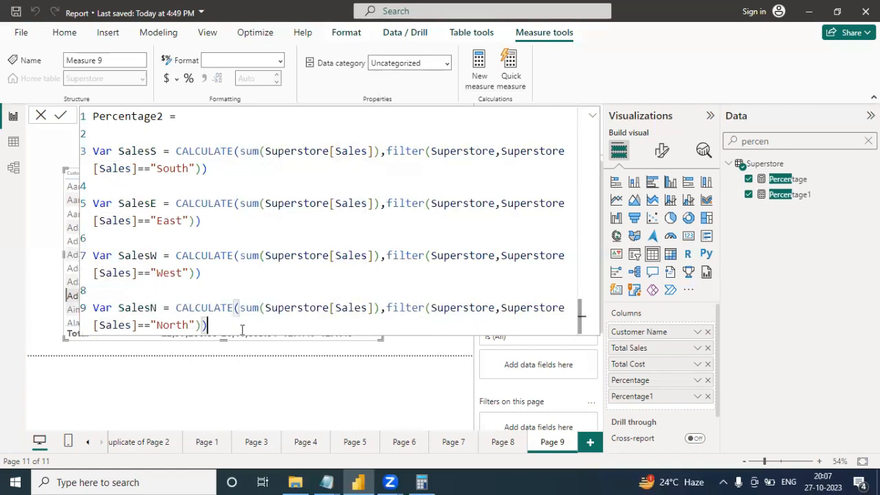
{"action": "key", "text": "Return"}
{"action": "key", "text": "Return"}
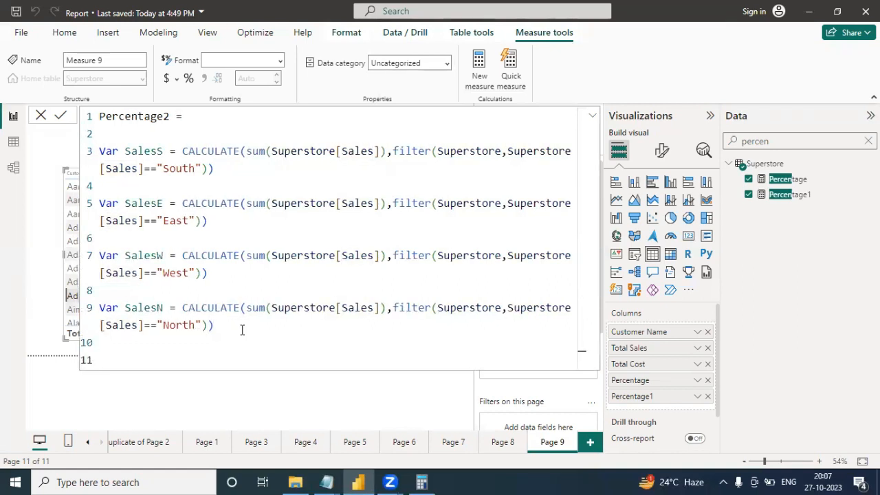
{"action": "type", "text": "return"}
{"action": "key", "text": "Return"}
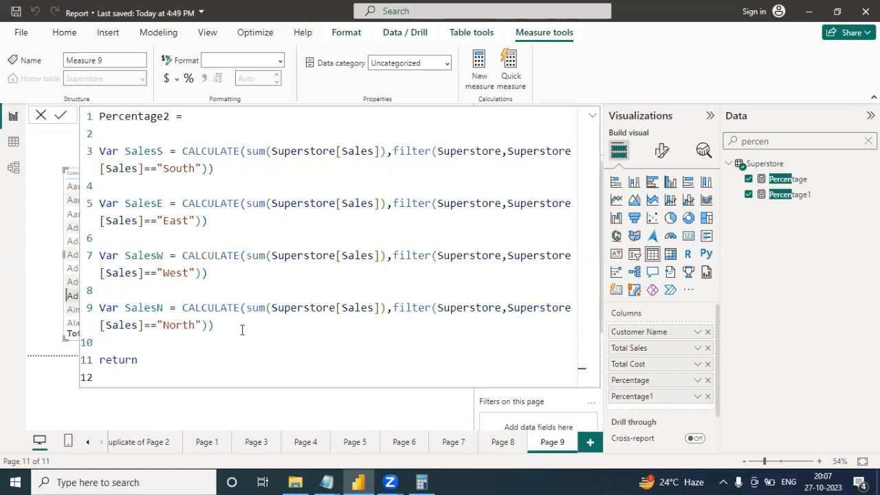
Start the return expression on the line below return with SalesS+SalesE, reusing the declared variable names
{"action": "double_click", "coordinate": [140, 151]}
{"action": "key", "text": "ctrl+c"}
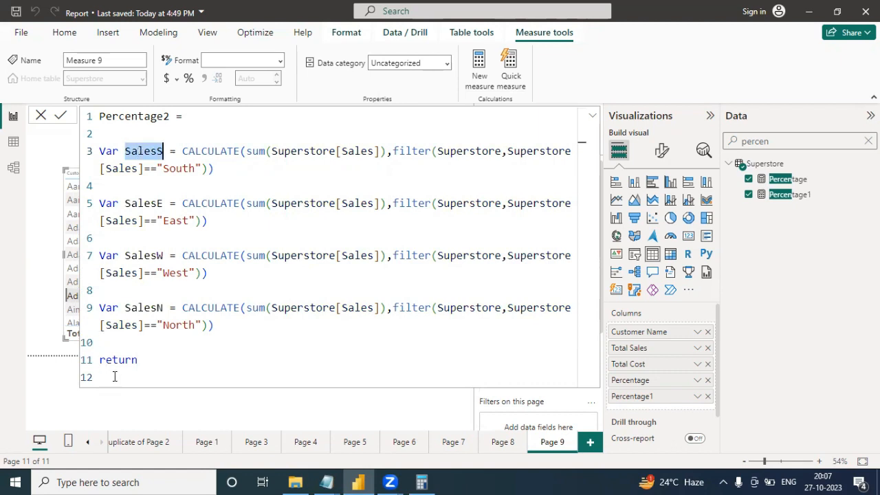
{"action": "left_click", "coordinate": [180, 358]}
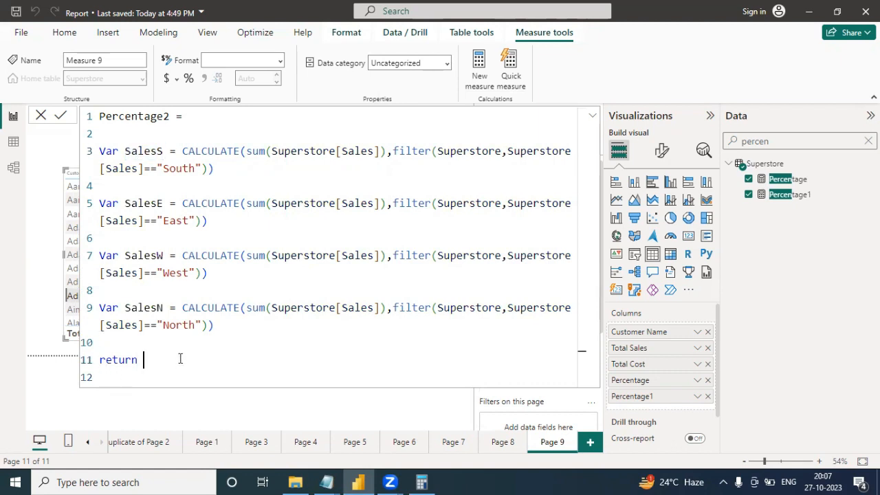
{"action": "key", "text": "shift+Return"}
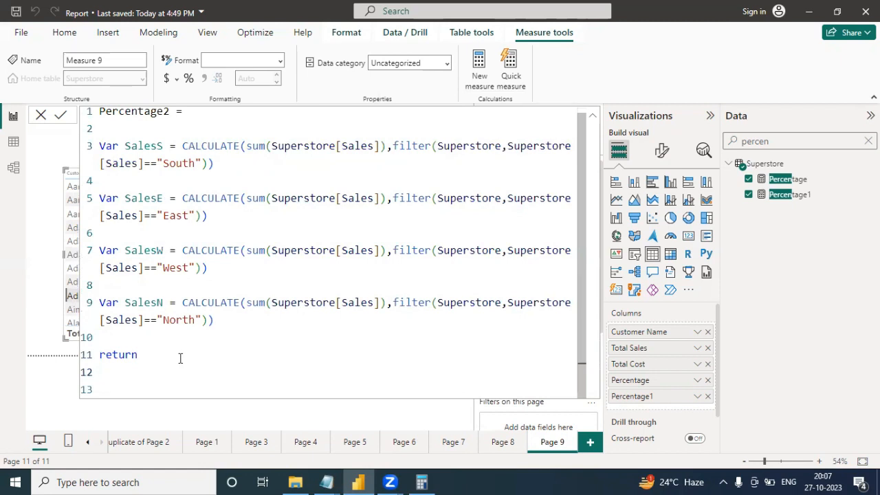
{"action": "key", "text": "ctrl+v"}
{"action": "type", "text": "+Sa"}
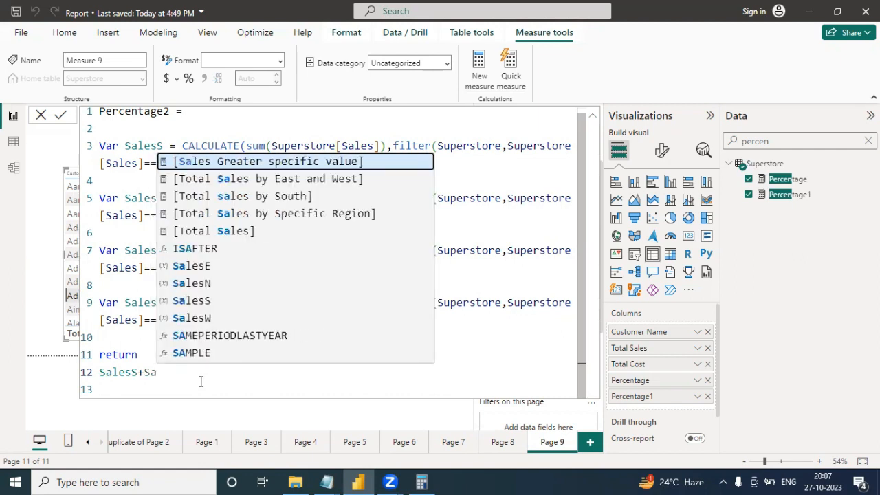
{"action": "type", "text": "les"}
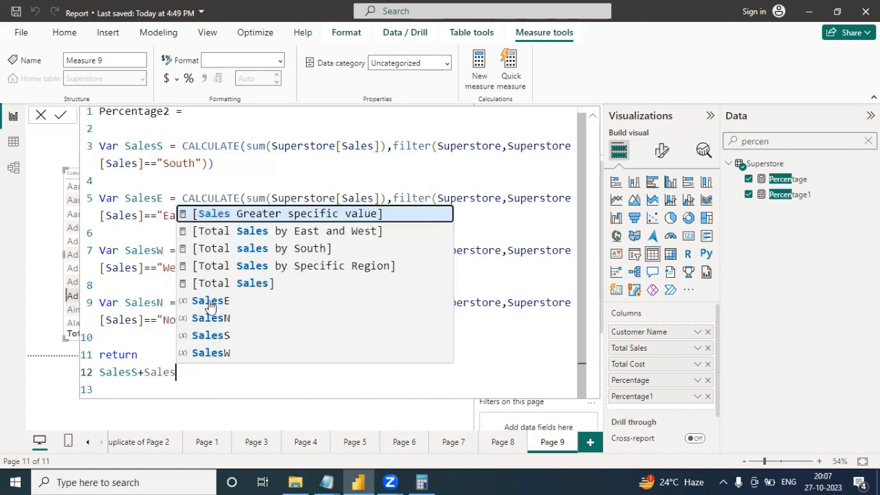
{"action": "left_click", "coordinate": [210, 303]}
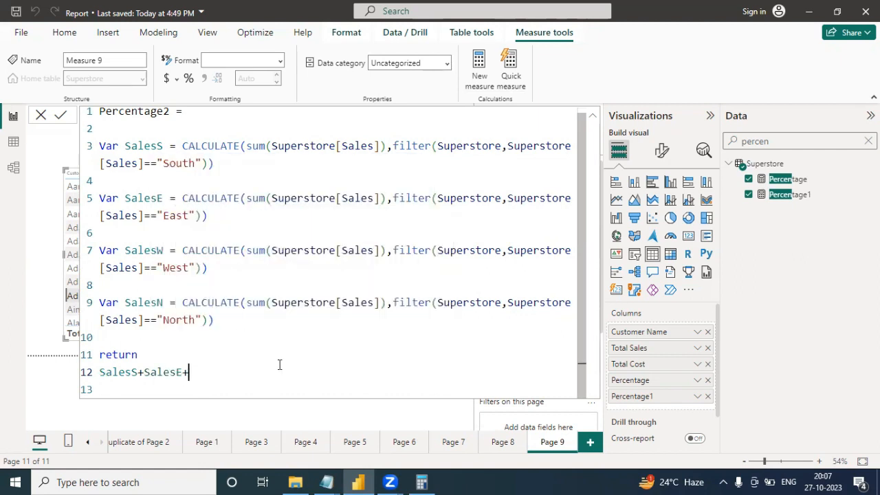
Complete the Percentage2 measure's return expression as (SalesS+SalesE+SalesN+SalesW)/100000 and commit the measure
{"action": "type", "text": "+Sales"}
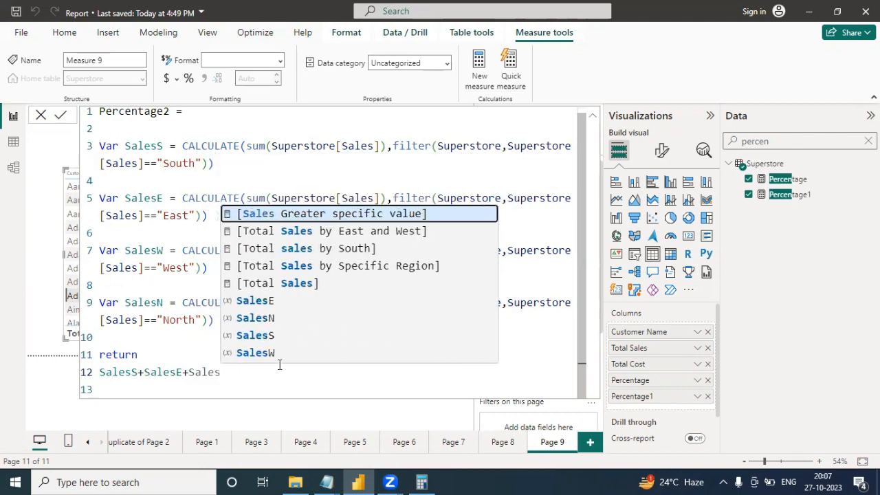
{"action": "left_click", "coordinate": [264, 319]}
{"action": "type", "text": "+Sales"}
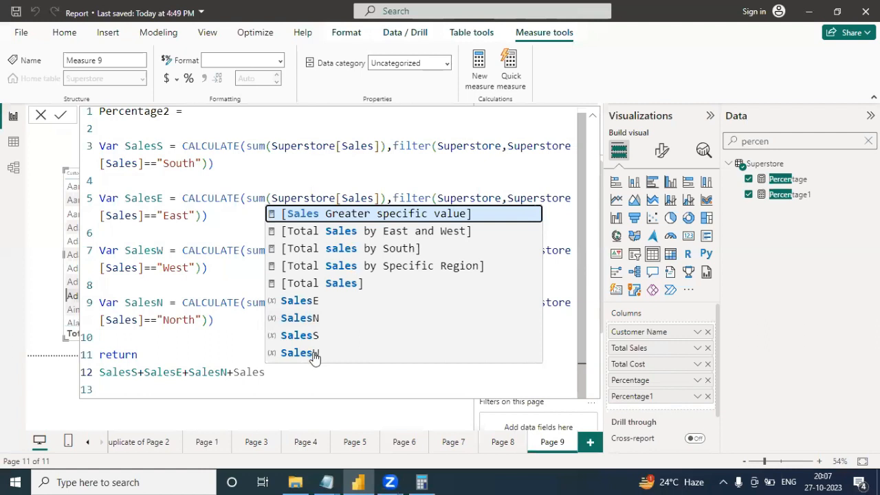
{"action": "left_click", "coordinate": [311, 354]}
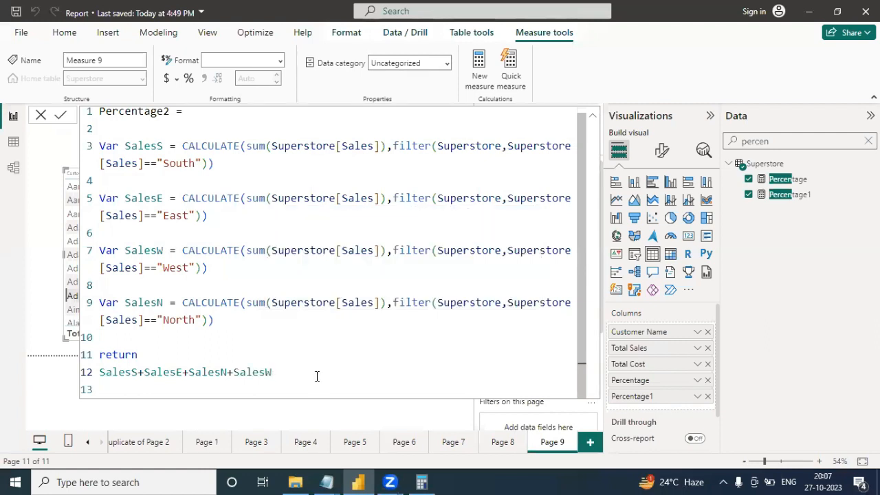
{"action": "left_click", "coordinate": [100, 372]}
{"action": "type", "text": "("}
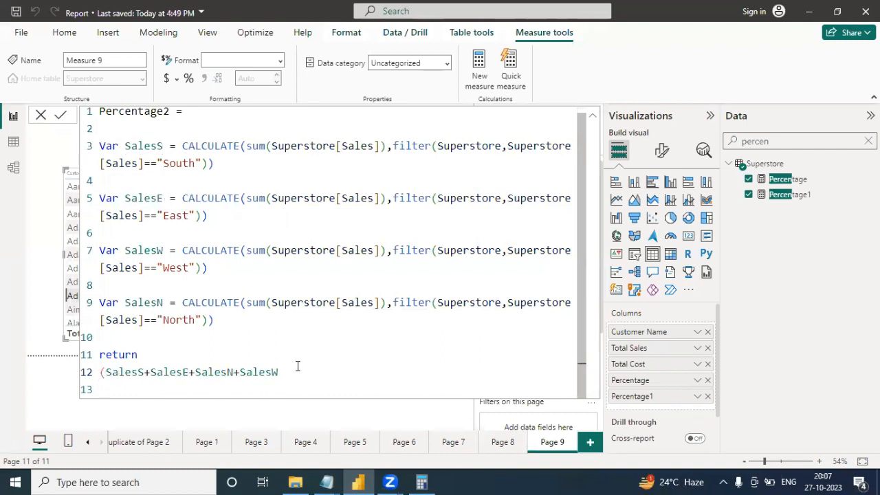
{"action": "left_click", "coordinate": [294, 372]}
{"action": "type", "text": ")/100000"}
{"action": "key", "text": "Return"}
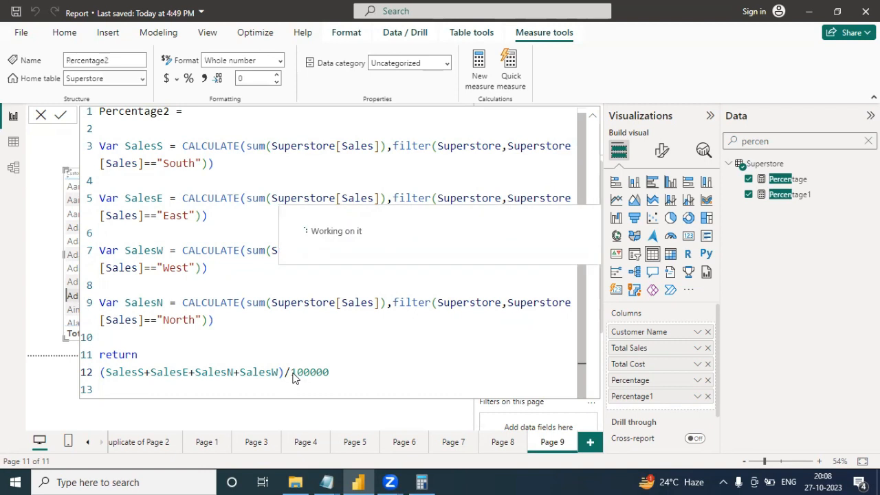
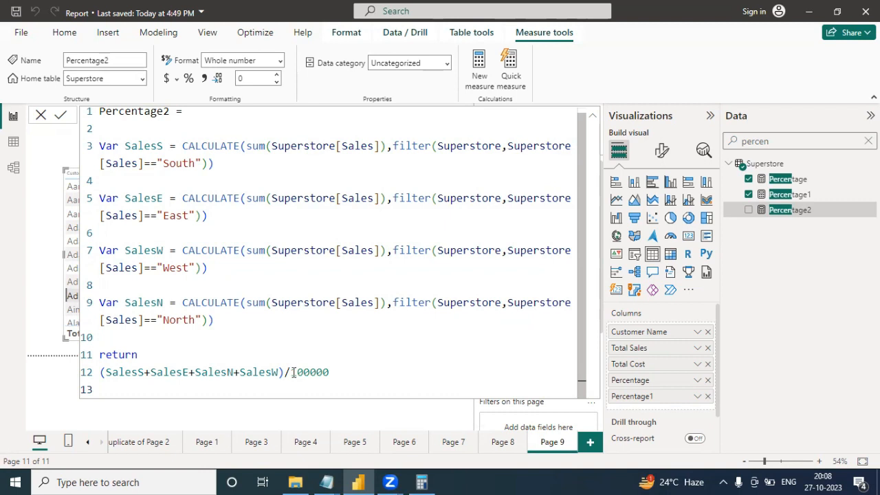
Try Percentage2 as a column in the customer table, check the visual's error details, and remove it again
{"action": "left_click", "coordinate": [336, 372]}
{"action": "double_click", "coordinate": [314, 372]}
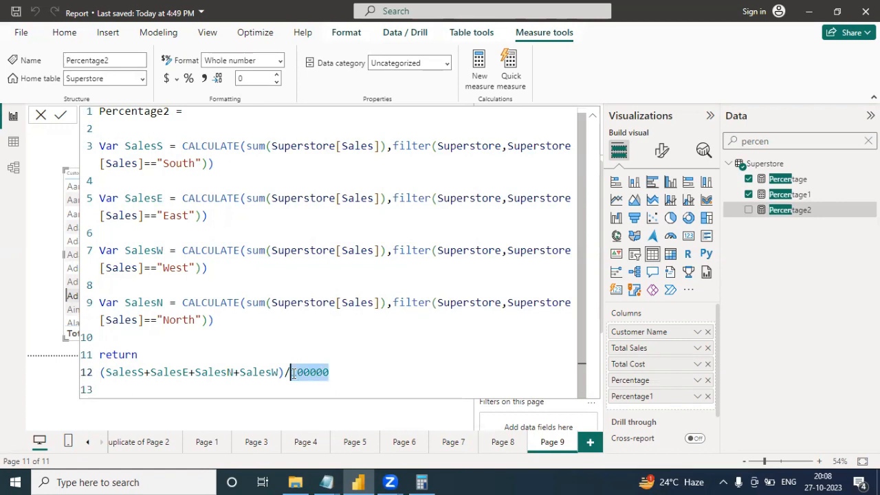
{"action": "left_click", "coordinate": [592, 117]}
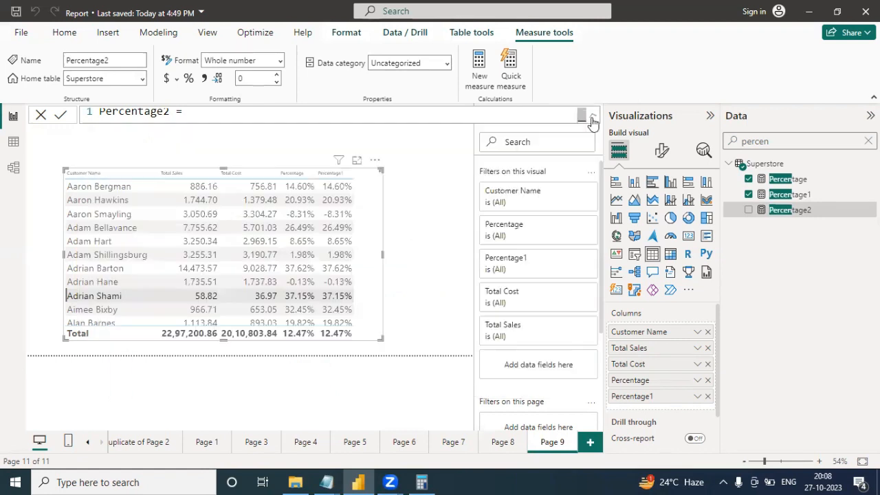
{"action": "left_click", "coordinate": [749, 211]}
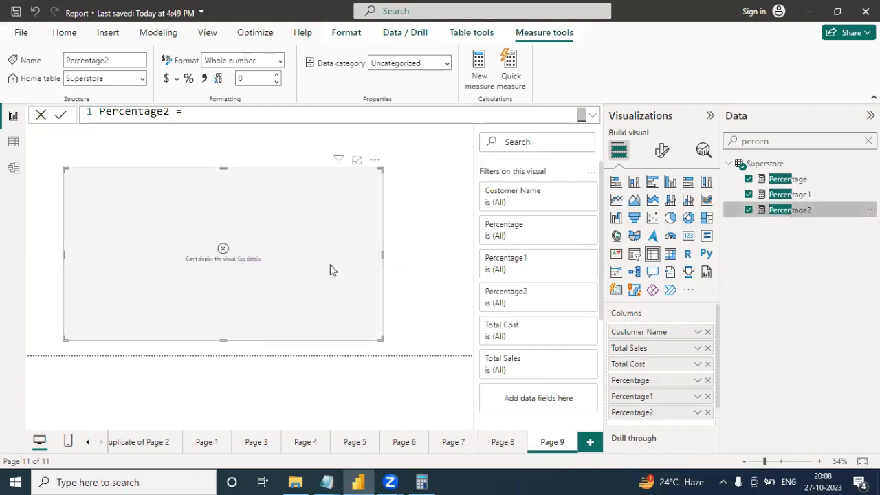
{"action": "left_click", "coordinate": [250, 259]}
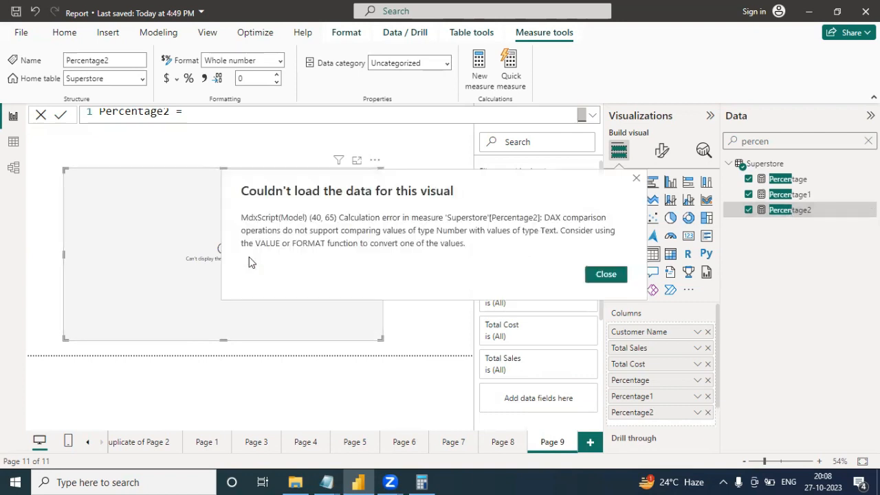
{"action": "left_click", "coordinate": [604, 275]}
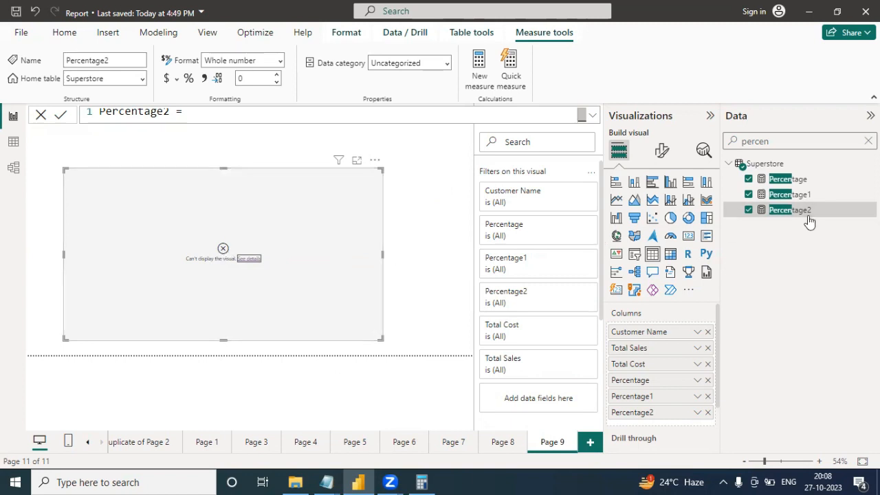
{"action": "left_click", "coordinate": [708, 413]}
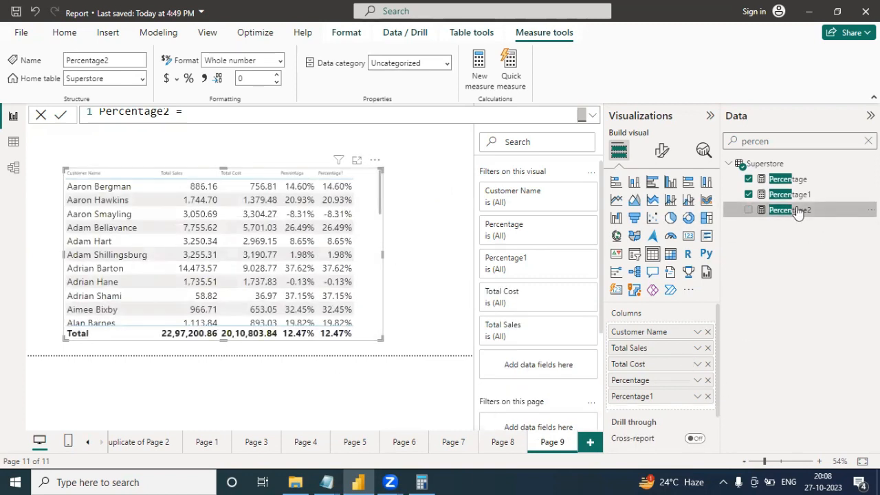
Remove the division by 100000 from the return expression of Percentage2
{"action": "left_click", "coordinate": [590, 115]}
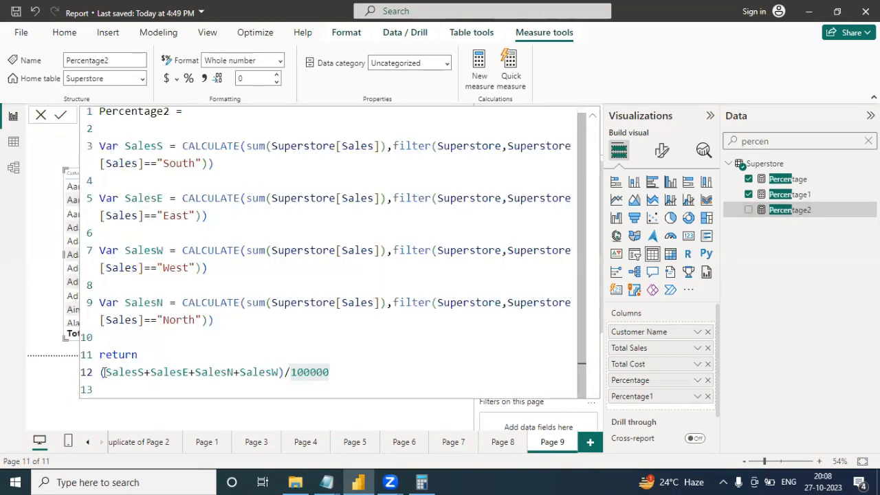
{"action": "left_click", "coordinate": [329, 372]}
{"action": "key", "text": "shift+Left"}
{"action": "key", "text": "shift+Left"}
{"action": "key", "text": "shift+Left"}
{"action": "key", "text": "shift+Left"}
{"action": "key", "text": "shift+Left"}
{"action": "key", "text": "shift+Left"}
{"action": "key", "text": "shift+Left"}
{"action": "key", "text": "BackSpace"}
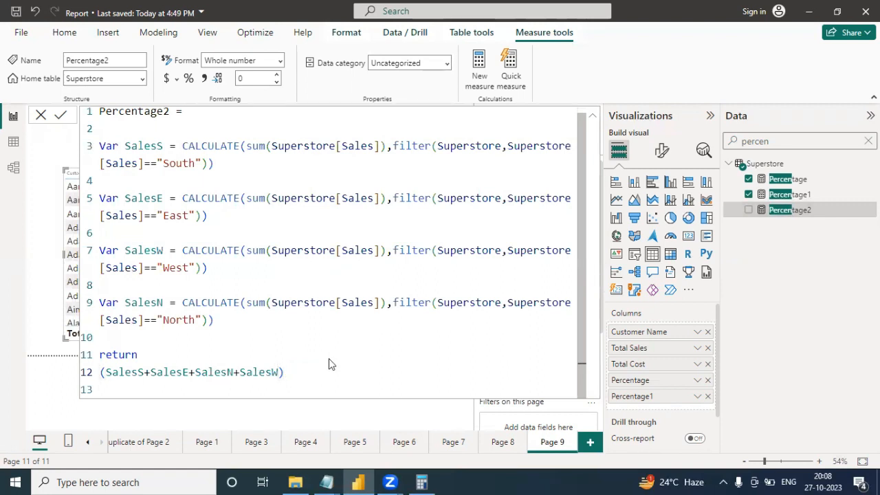
{"action": "left_click", "coordinate": [593, 119]}
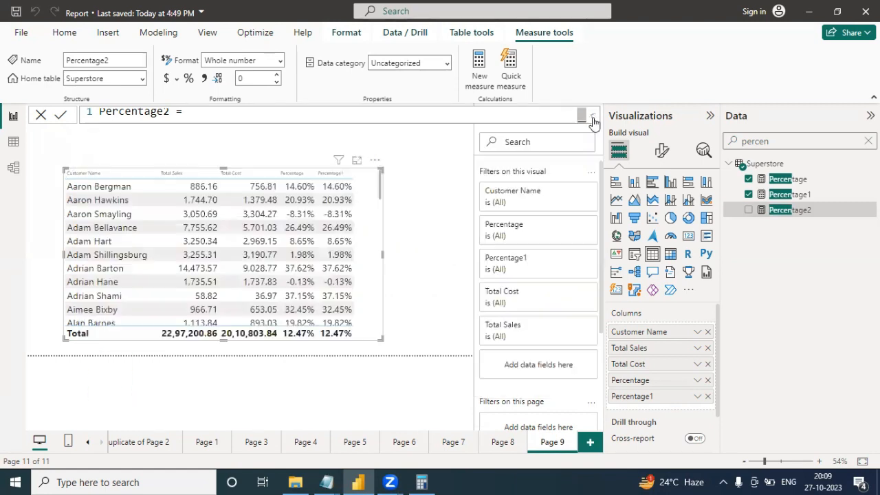
Narrow the customer table, add a card visual for Percentage2 beside it, and view the card's error details
{"action": "left_click_drag", "start_coordinate": [382, 338], "coordinate": [287, 328]}
{"action": "left_click", "coordinate": [370, 300]}
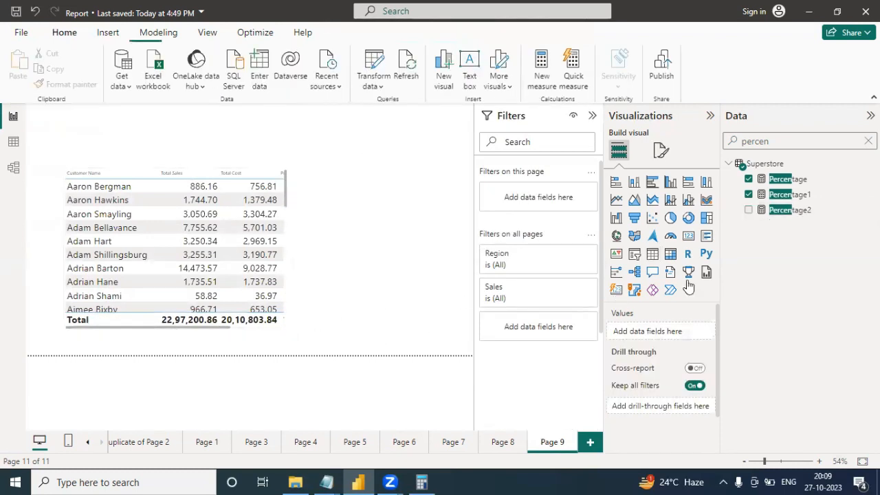
{"action": "left_click", "coordinate": [688, 237]}
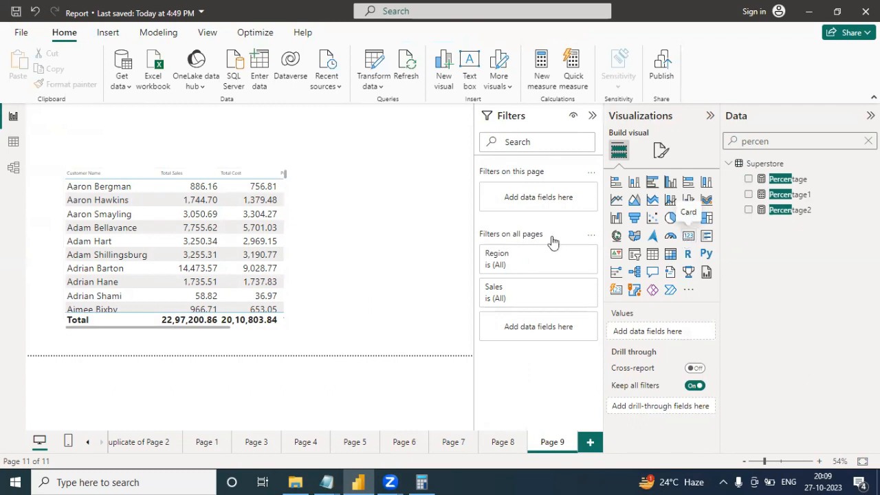
{"action": "left_click_drag", "start_coordinate": [176, 191], "coordinate": [404, 241]}
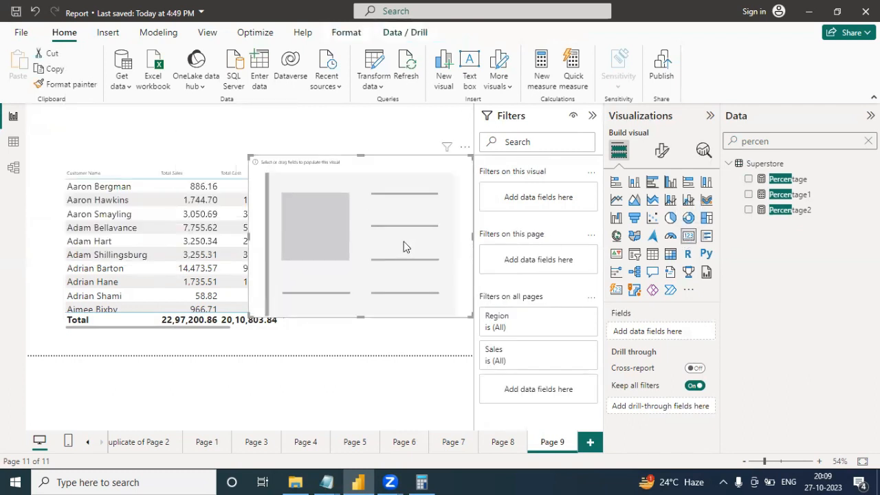
{"action": "left_click", "coordinate": [749, 212]}
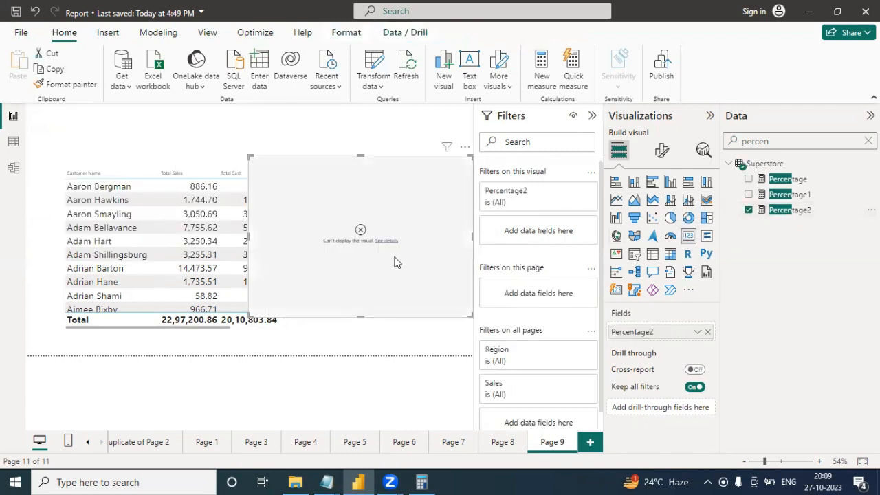
{"action": "left_click", "coordinate": [385, 242]}
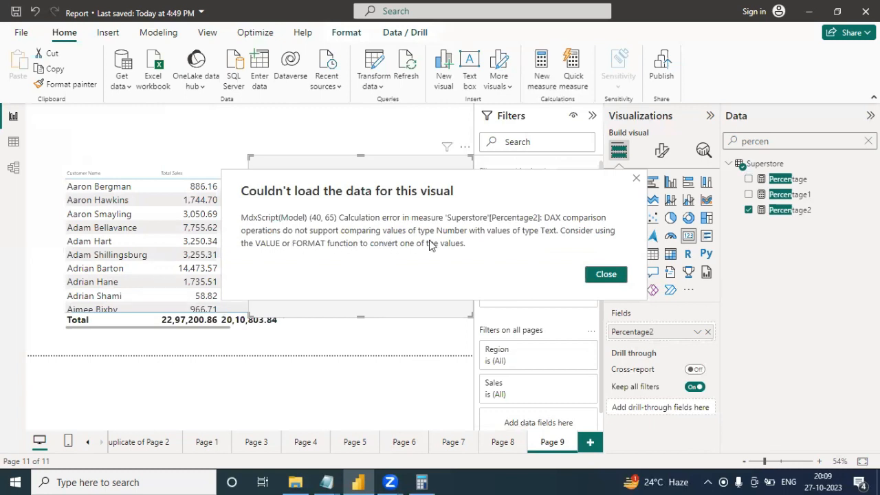
{"action": "left_click", "coordinate": [618, 274]}
Replace the summed return expression of Percentage2 with only the SalesS variable
{"action": "left_click", "coordinate": [797, 210]}
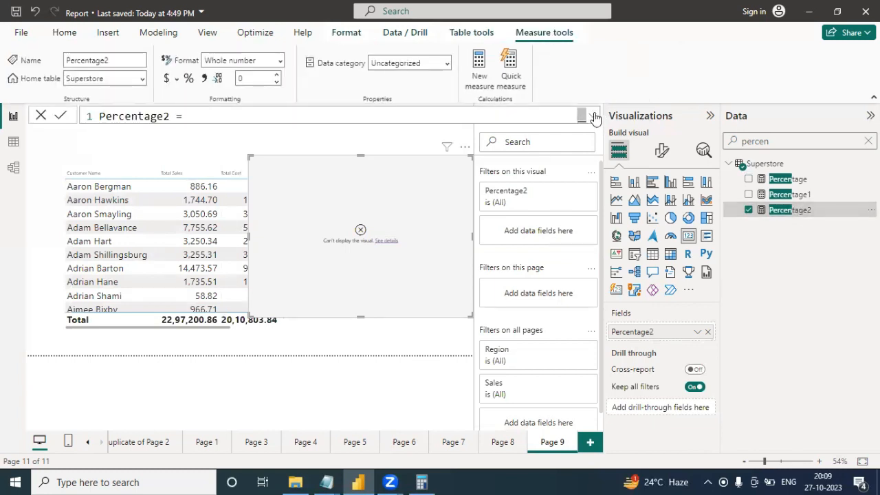
{"action": "left_click", "coordinate": [595, 117]}
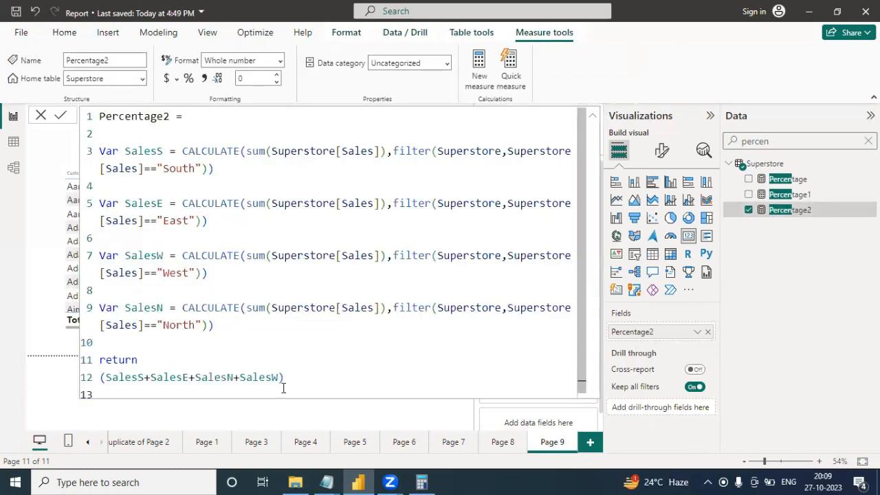
{"action": "left_click_drag", "start_coordinate": [289, 381], "coordinate": [98, 379]}
{"action": "key", "text": "BackSpace"}
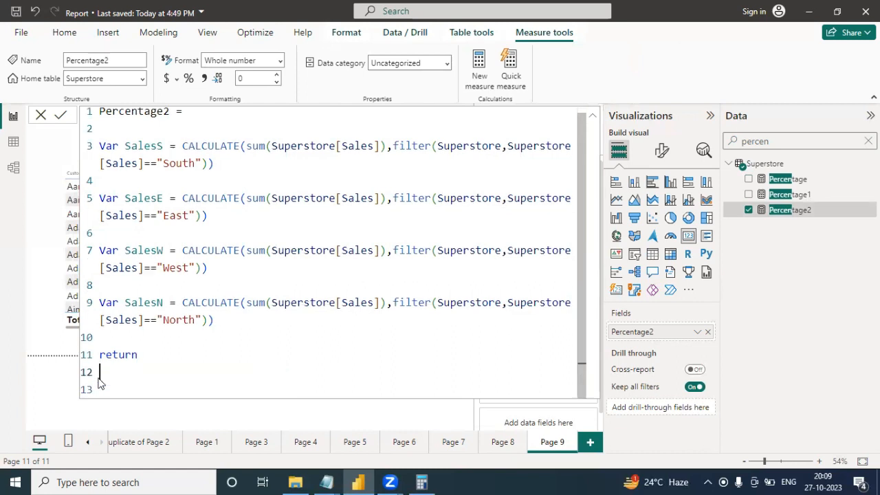
{"action": "double_click", "coordinate": [146, 146]}
{"action": "key", "text": "ctrl+c"}
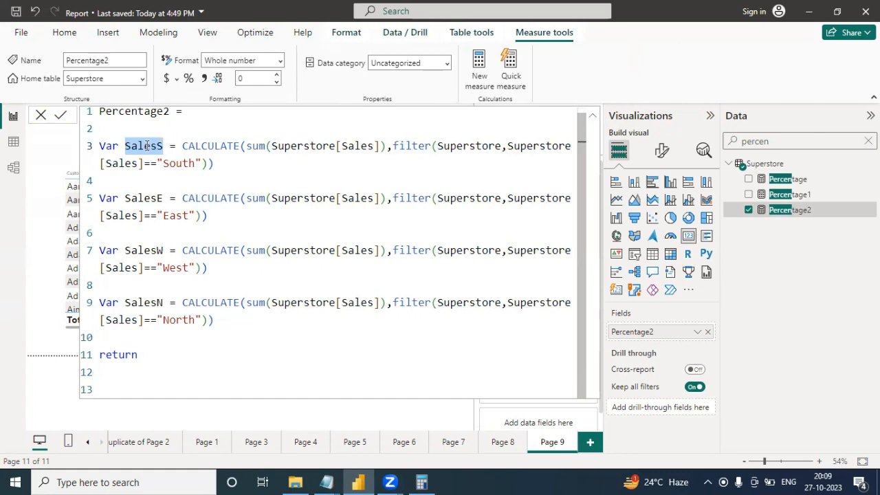
{"action": "left_click", "coordinate": [162, 359]}
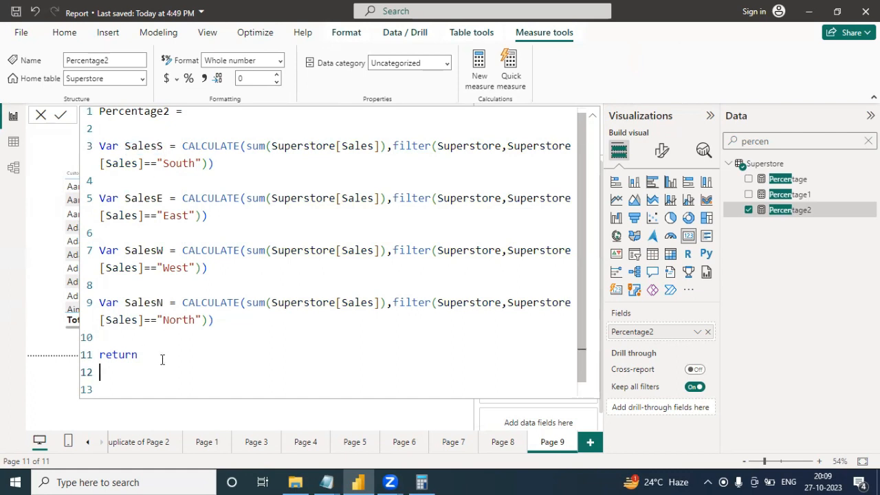
{"action": "key", "text": "Down"}
{"action": "key", "text": "ctrl+v"}
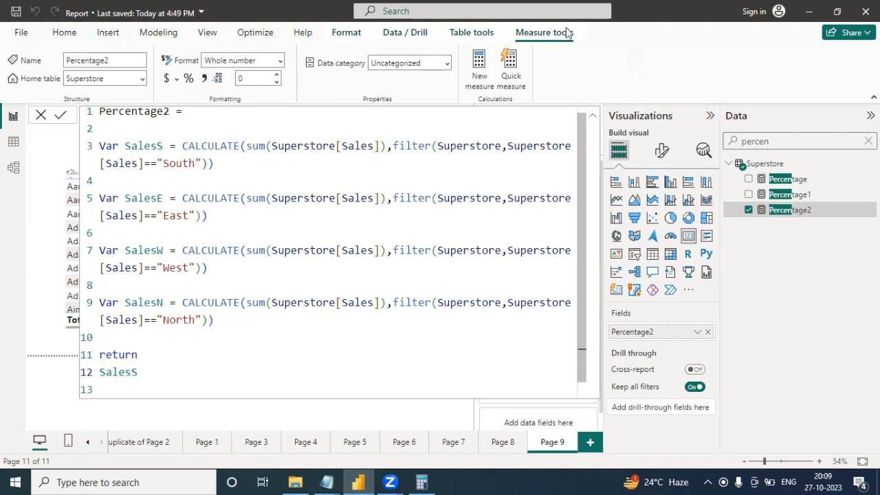
{"action": "left_click", "coordinate": [592, 117]}
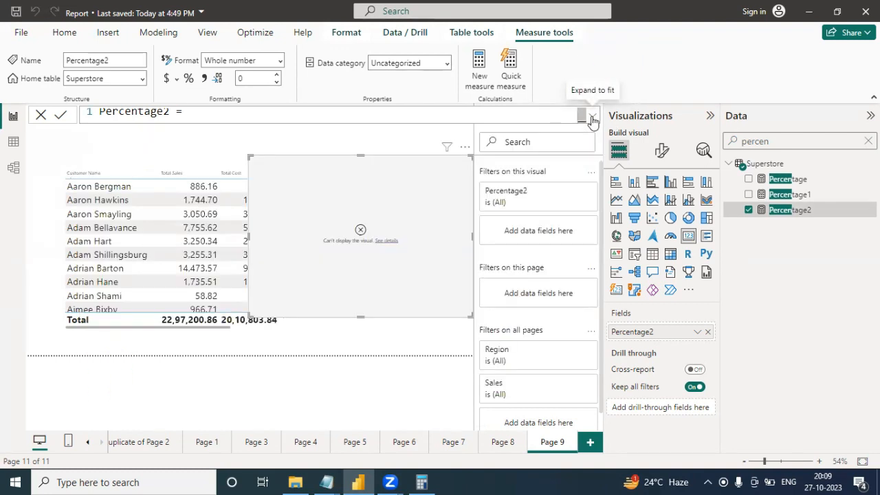
Change the filter column in the SalesS variable to Superstore[Region] and check the card
{"action": "left_click", "coordinate": [592, 118]}
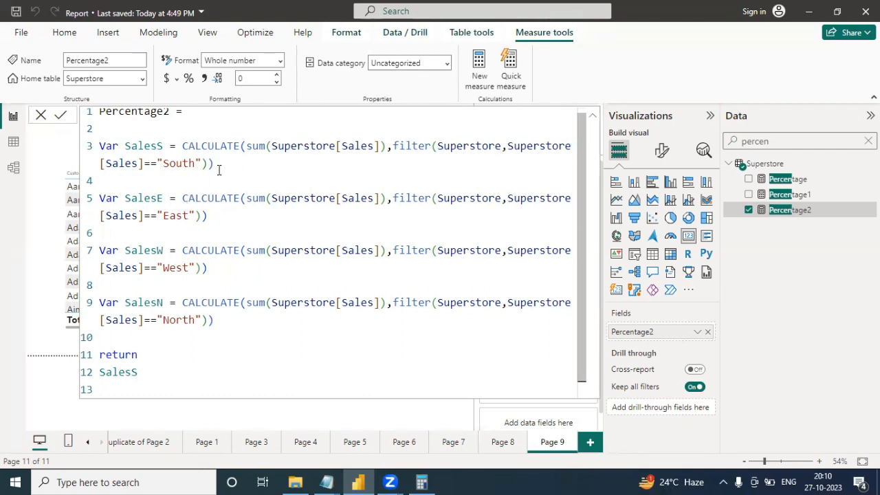
{"action": "left_click_drag", "start_coordinate": [220, 165], "coordinate": [101, 146]}
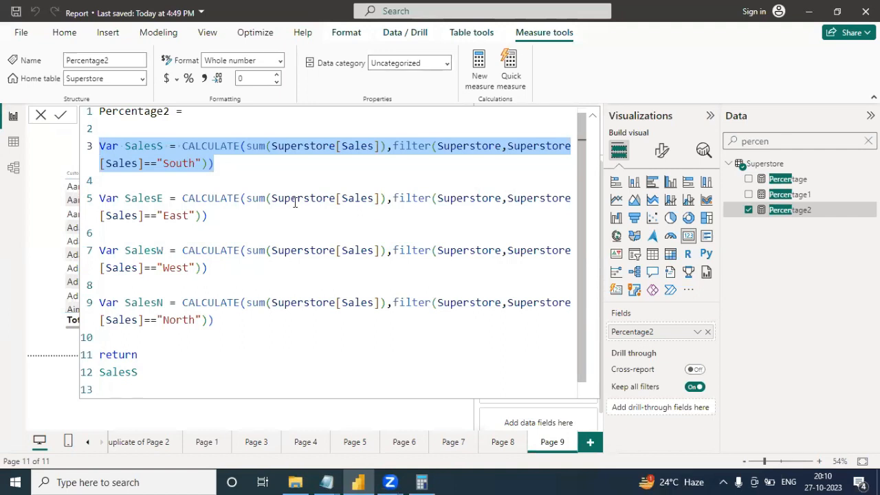
{"action": "left_click", "coordinate": [484, 104]}
{"action": "left_click", "coordinate": [245, 162]}
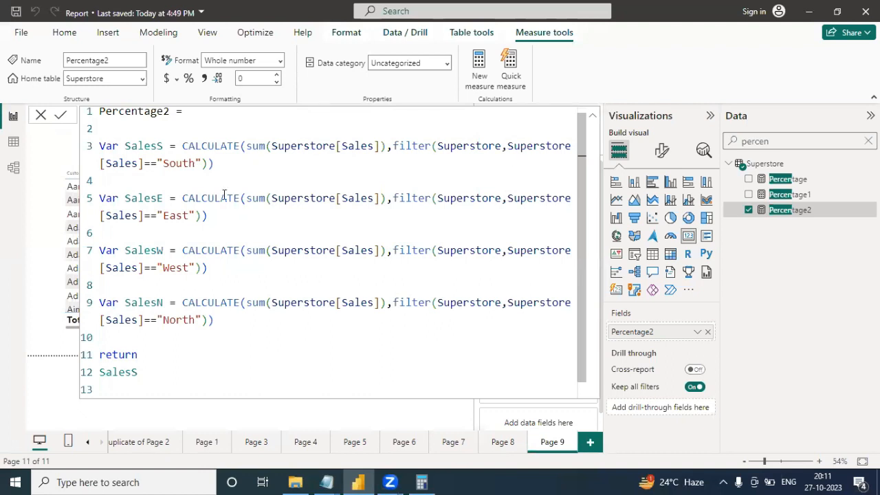
{"action": "left_click_drag", "start_coordinate": [138, 164], "coordinate": [105, 164]}
{"action": "type", "text": "Regio"}
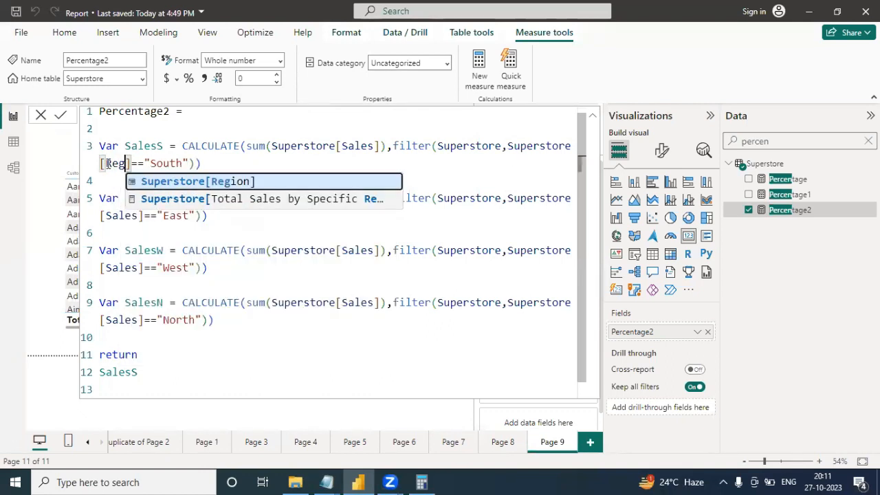
{"action": "left_click", "coordinate": [157, 182]}
{"action": "left_click", "coordinate": [227, 165]}
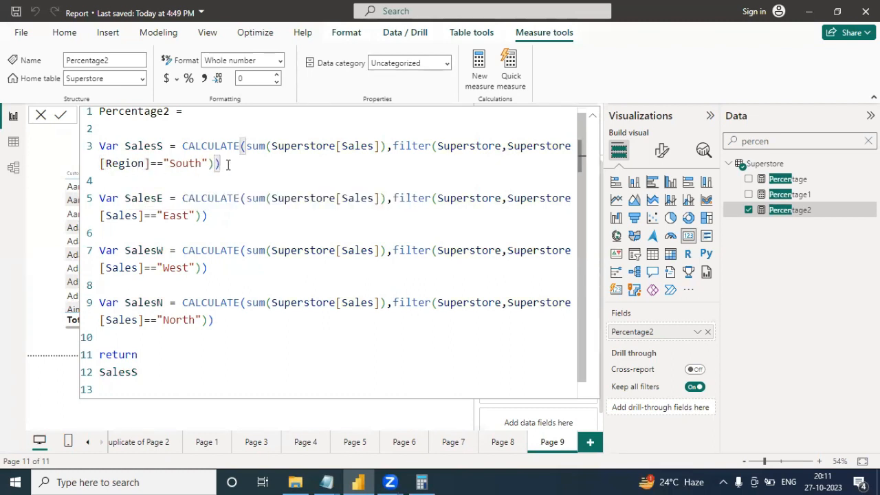
{"action": "left_click", "coordinate": [593, 117]}
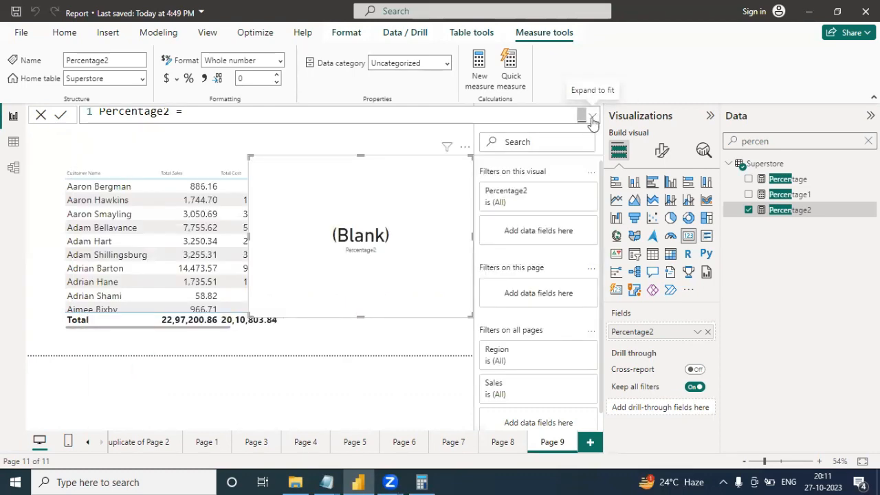
Retype the initial capital S of "South" in the SalesS filter condition
{"action": "left_click", "coordinate": [594, 116]}
{"action": "left_click", "coordinate": [593, 117]}
{"action": "left_click", "coordinate": [591, 118]}
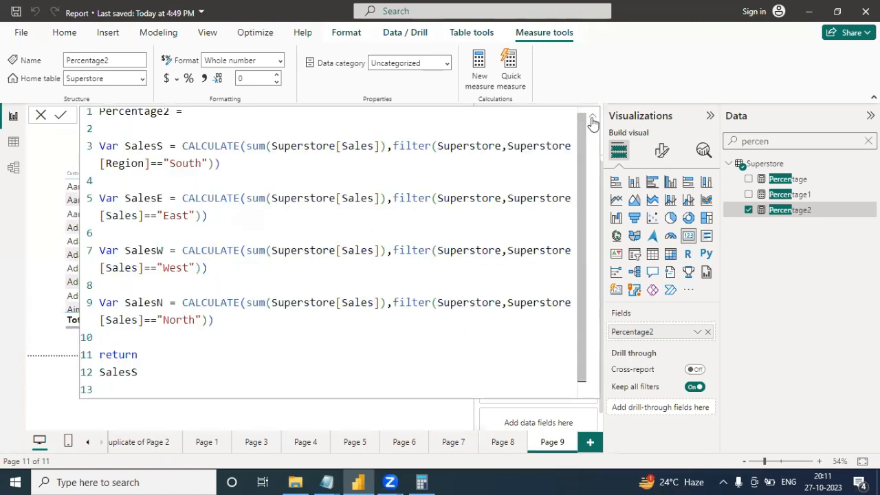
{"action": "double_click", "coordinate": [177, 163]}
{"action": "left_click", "coordinate": [176, 163]}
{"action": "key", "text": "BackSpace"}
{"action": "type", "text": "S"}
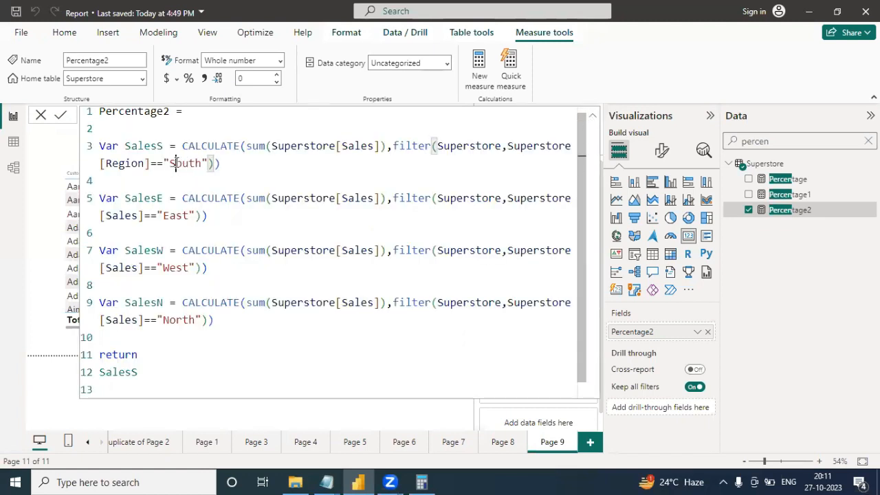
Review the Percentage2 formula's South filter condition and check the result on the card
{"action": "left_click", "coordinate": [242, 166]}
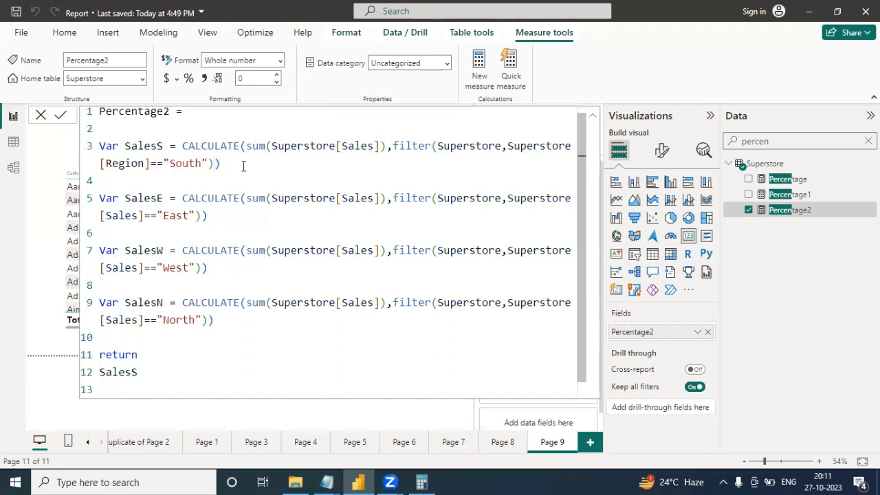
{"action": "left_click", "coordinate": [593, 121]}
{"action": "left_click", "coordinate": [591, 116]}
{"action": "left_click", "coordinate": [155, 171]}
{"action": "left_click", "coordinate": [226, 163]}
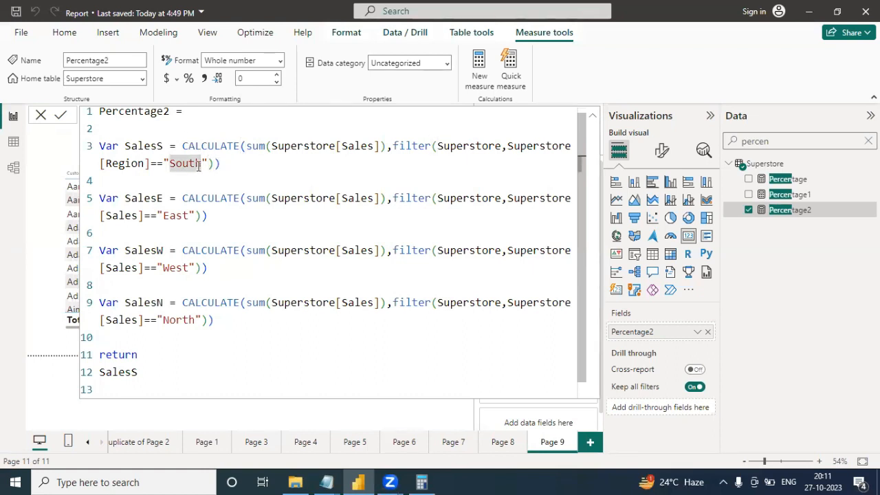
{"action": "left_click", "coordinate": [593, 116]}
{"action": "left_click", "coordinate": [592, 117]}
Replace the variable name under return in Percentage2 with a copy of SalesS taken from its definition
{"action": "double_click", "coordinate": [143, 147]}
{"action": "key", "text": "ctrl+c"}
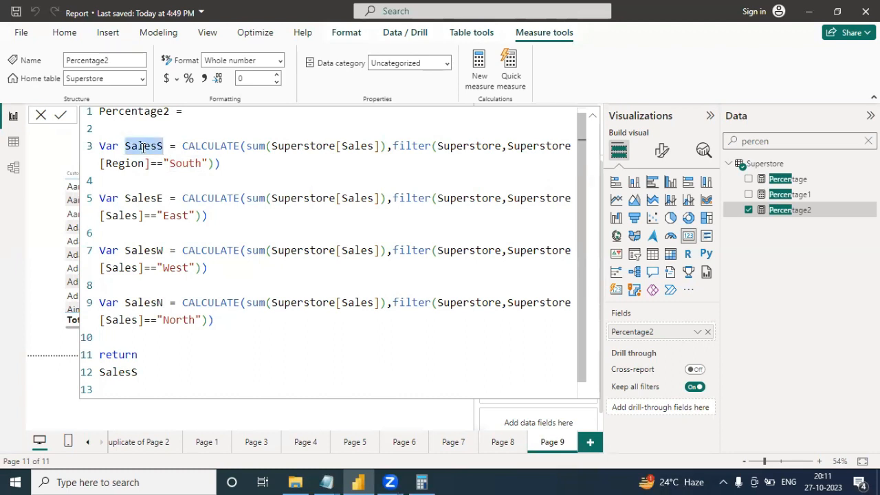
{"action": "double_click", "coordinate": [118, 372]}
{"action": "key", "text": "ctrl+v"}
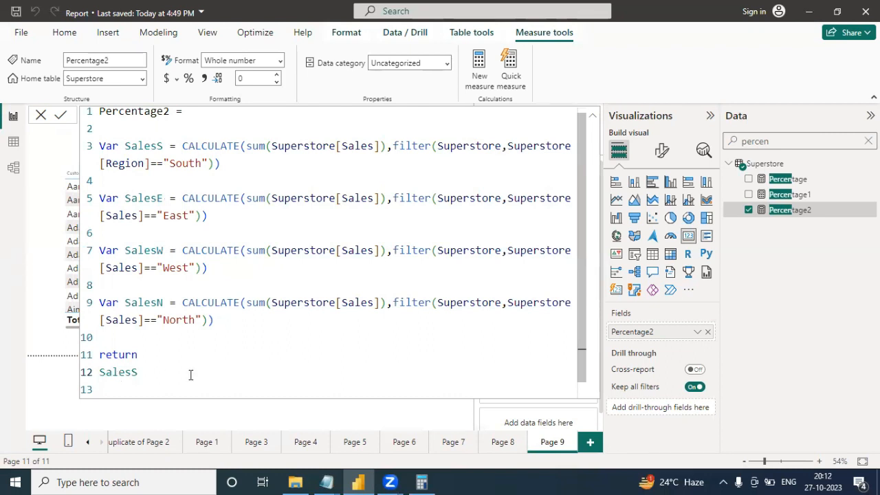
Delete the SalesE, SalesW and SalesN variables from Percentage2 and commit the measure
{"action": "left_click", "coordinate": [288, 234]}
{"action": "left_click_drag", "start_coordinate": [226, 321], "coordinate": [81, 201]}
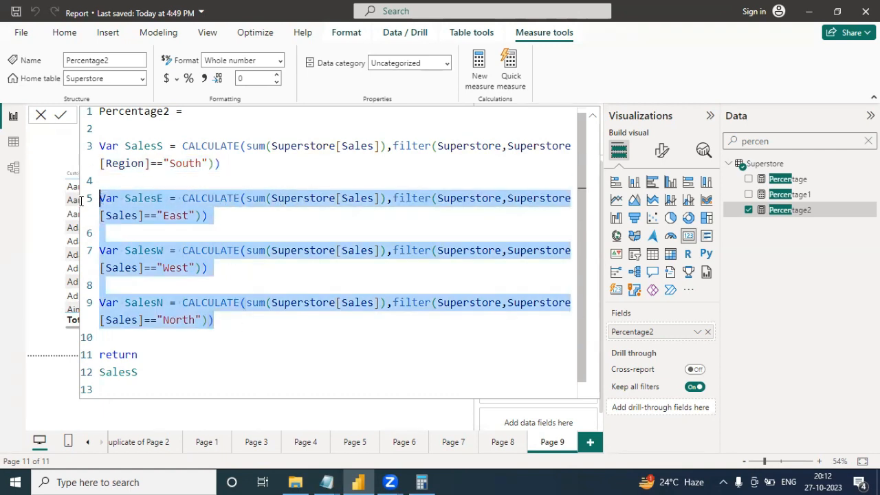
{"action": "key", "text": "BackSpace"}
{"action": "key", "text": "BackSpace"}
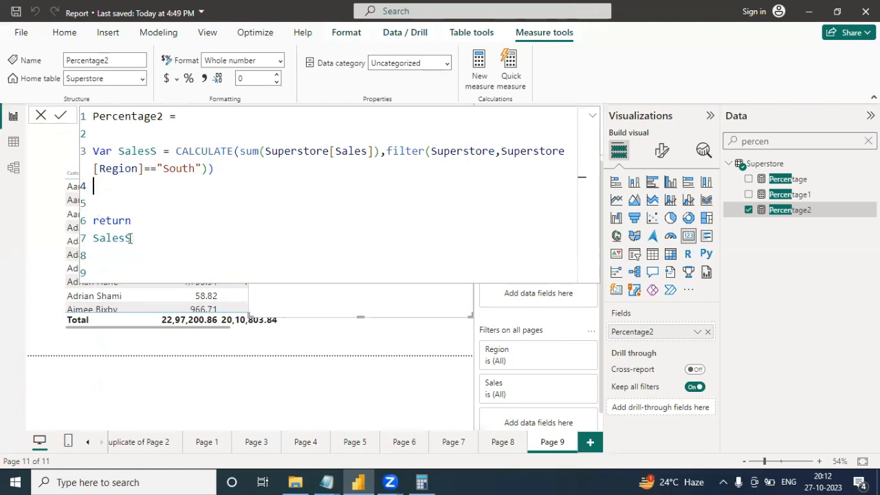
{"action": "left_click", "coordinate": [131, 238]}
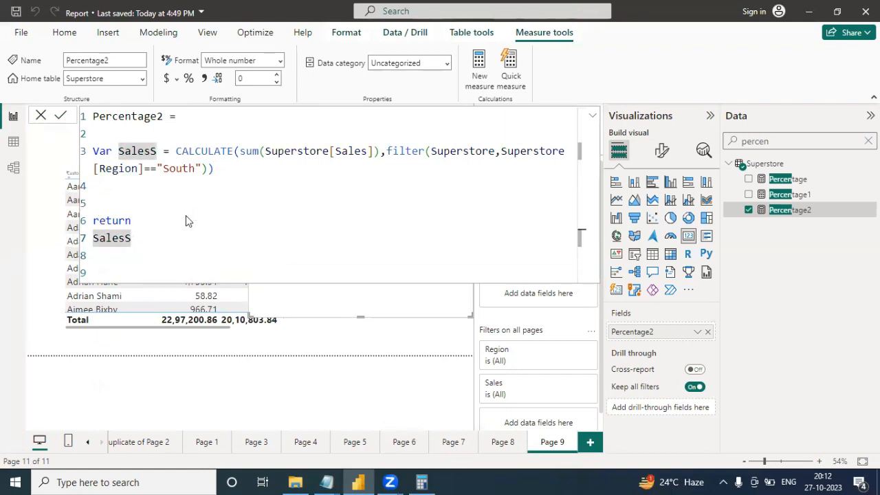
{"action": "key", "text": "Return"}
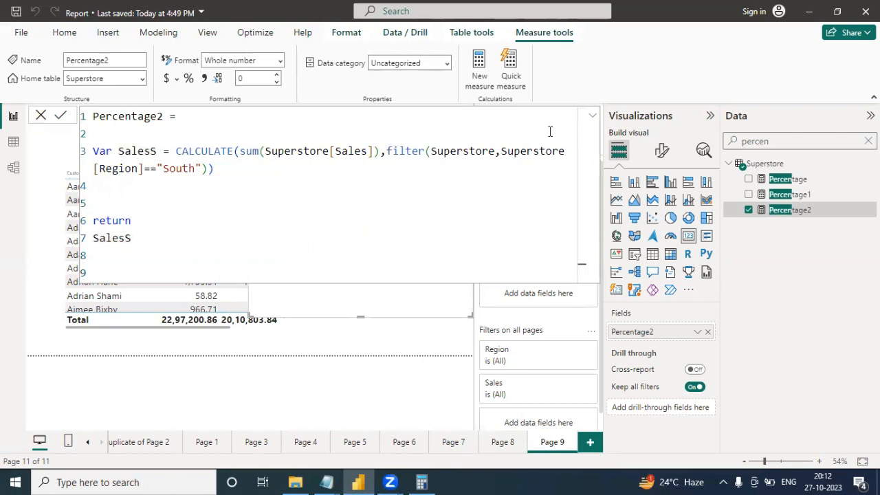
Compare the card with the shortened Percentage2 formula, and delete the card from the page
{"action": "left_click", "coordinate": [593, 118]}
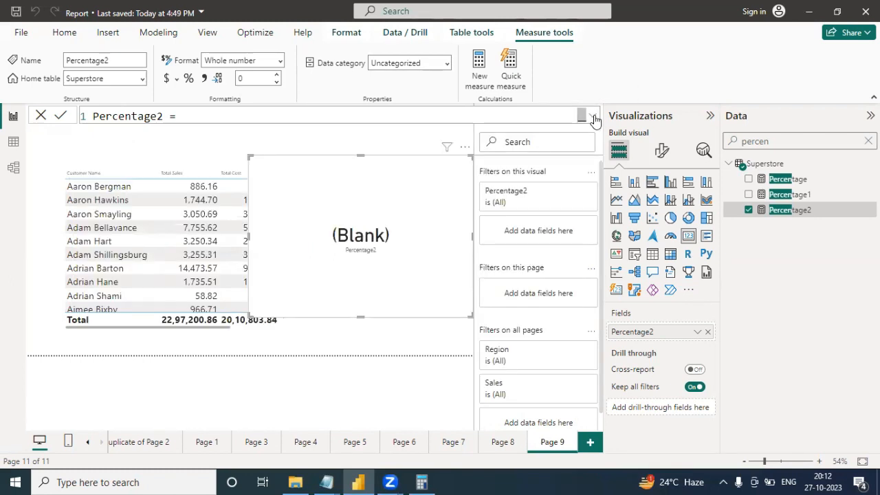
{"action": "left_click", "coordinate": [593, 117]}
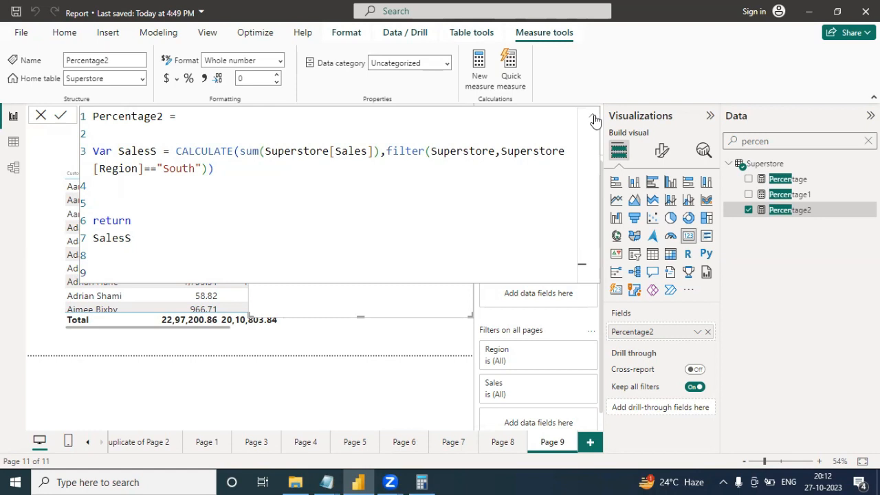
{"action": "left_click", "coordinate": [595, 120]}
{"action": "left_click", "coordinate": [595, 120]}
{"action": "left_click", "coordinate": [595, 120]}
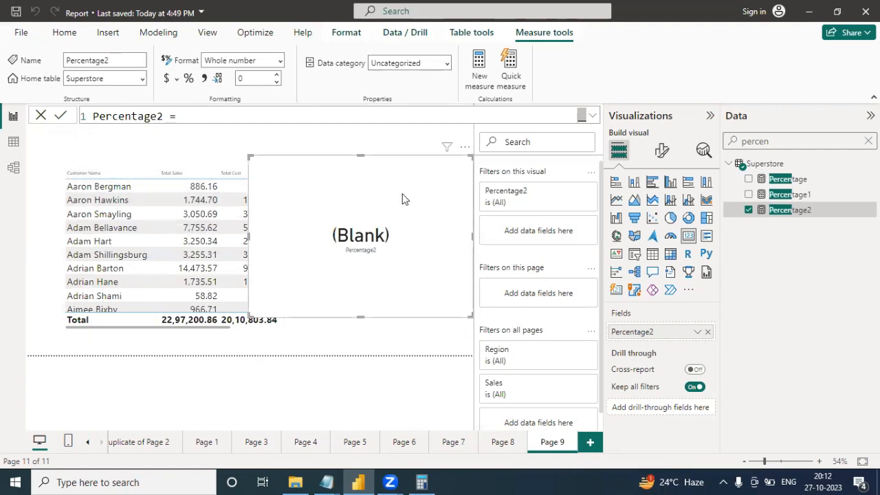
{"action": "key", "text": "Delete"}
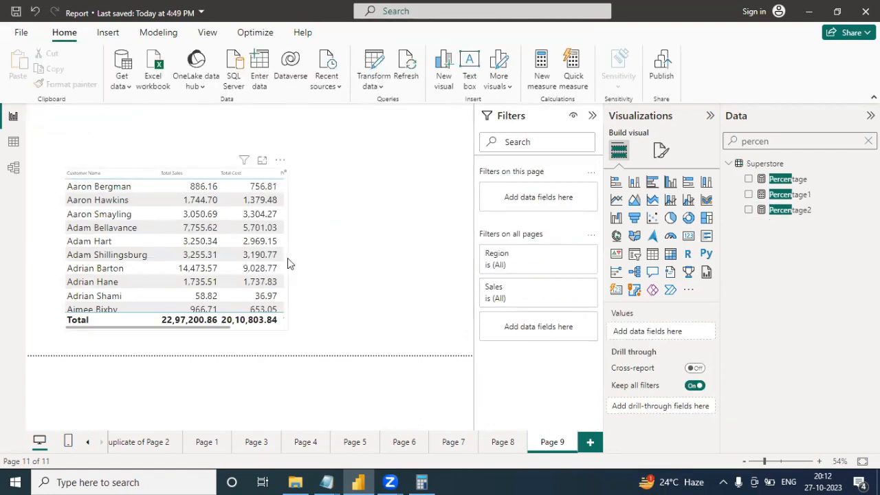
Remove Customer Name from the table visual and add the Region field in its place
{"action": "left_click", "coordinate": [287, 258]}
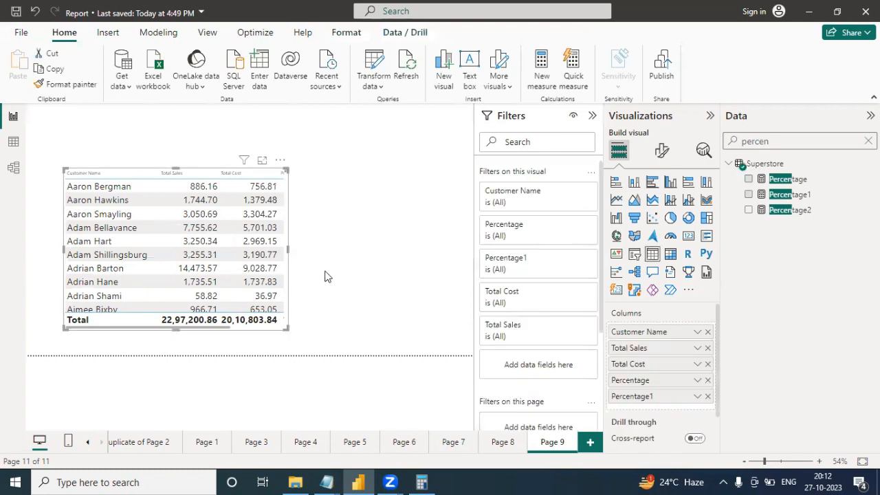
{"action": "left_click", "coordinate": [707, 332]}
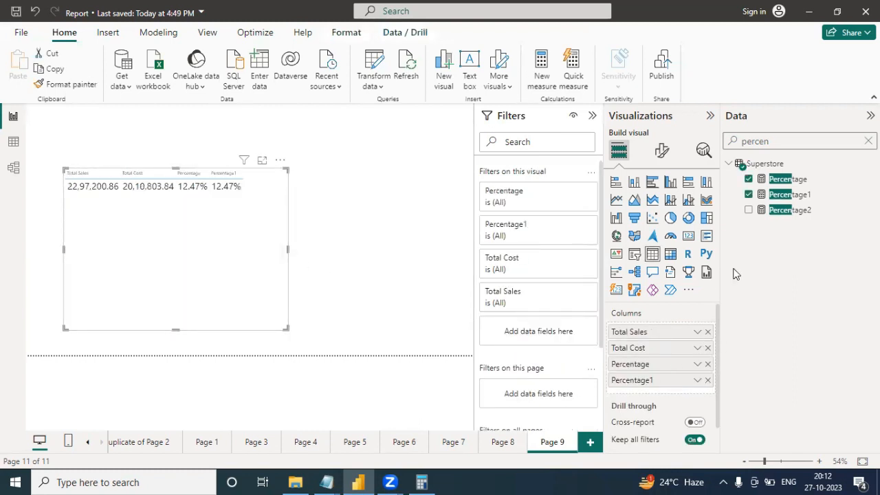
{"action": "double_click", "coordinate": [770, 139]}
{"action": "type", "text": "regio"}
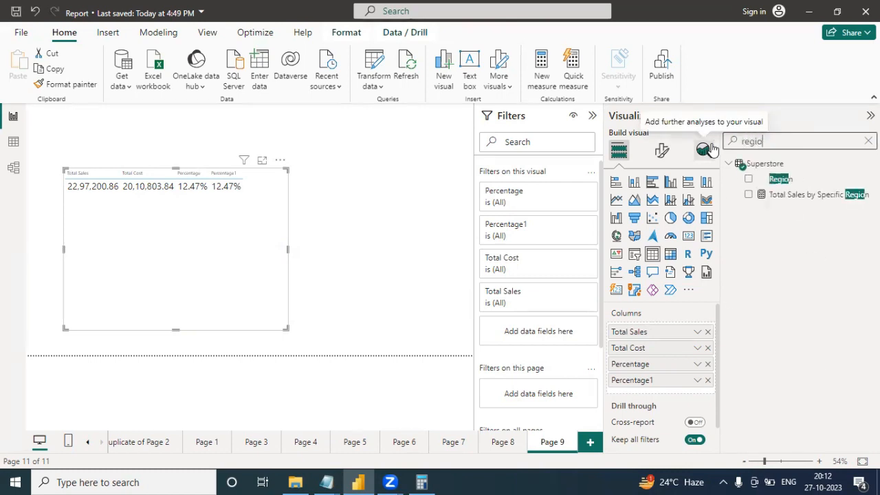
{"action": "left_click", "coordinate": [749, 180]}
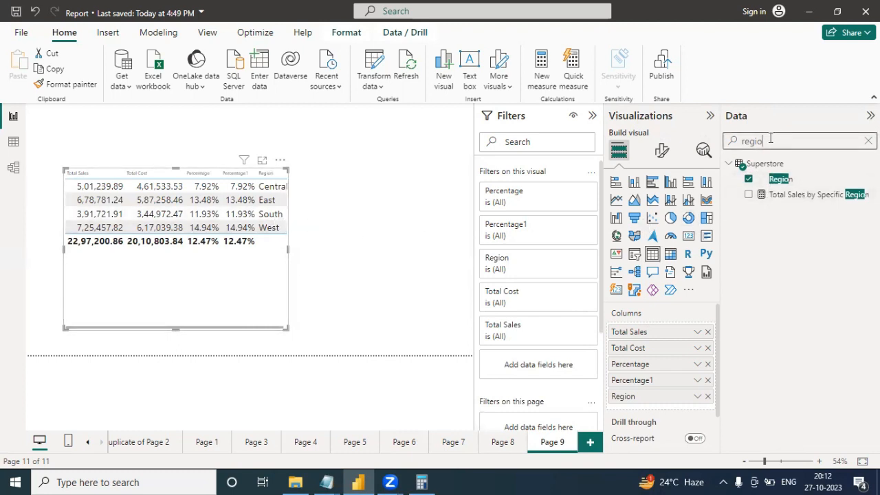
Find the Percentage2 measure and change the == operator in its SalesS Region filter to a single =
{"action": "left_click_drag", "start_coordinate": [770, 138], "coordinate": [726, 132]}
{"action": "type", "text": "perce"}
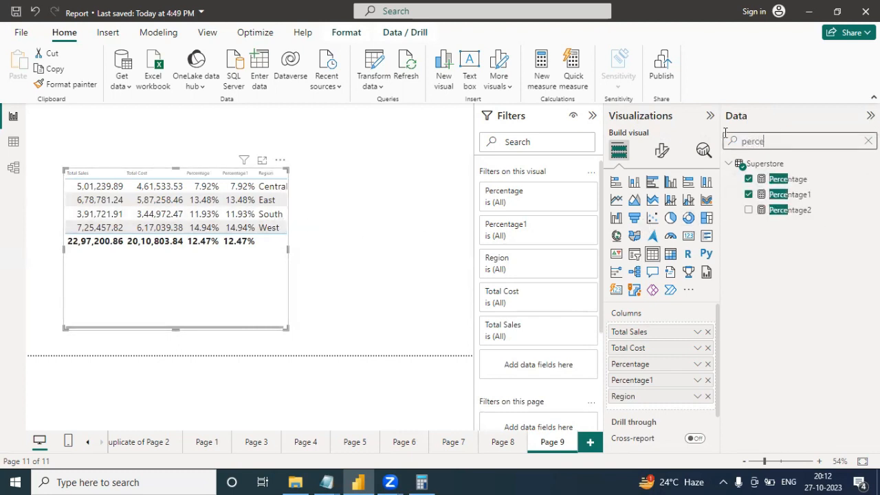
{"action": "left_click", "coordinate": [788, 210]}
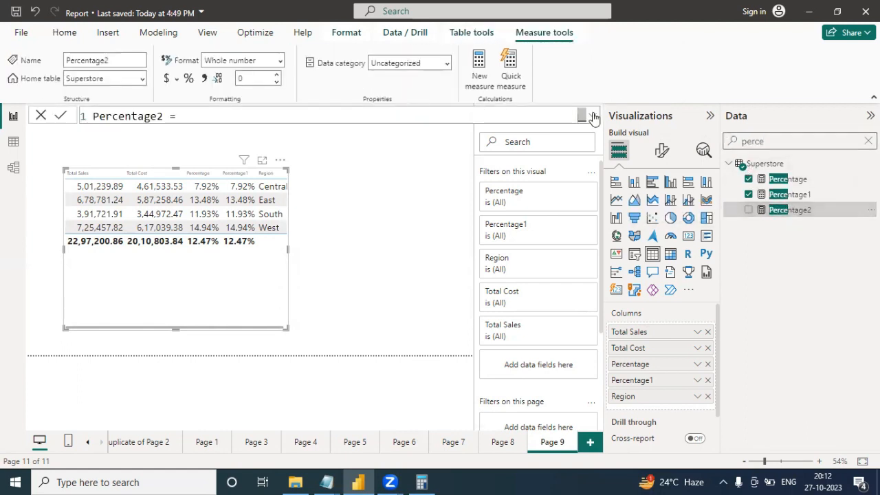
{"action": "left_click", "coordinate": [592, 115]}
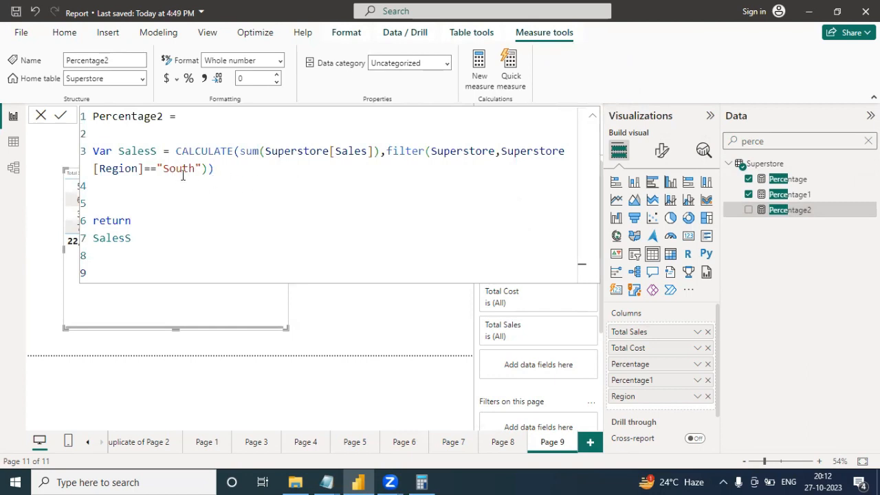
{"action": "left_click", "coordinate": [158, 168]}
{"action": "key", "text": "BackSpace"}
{"action": "left_click", "coordinate": [232, 168]}
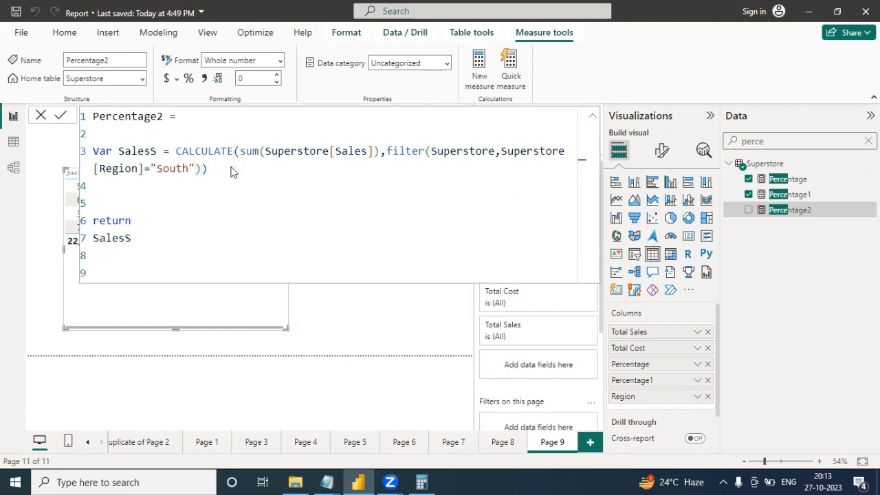
{"action": "left_click", "coordinate": [593, 121]}
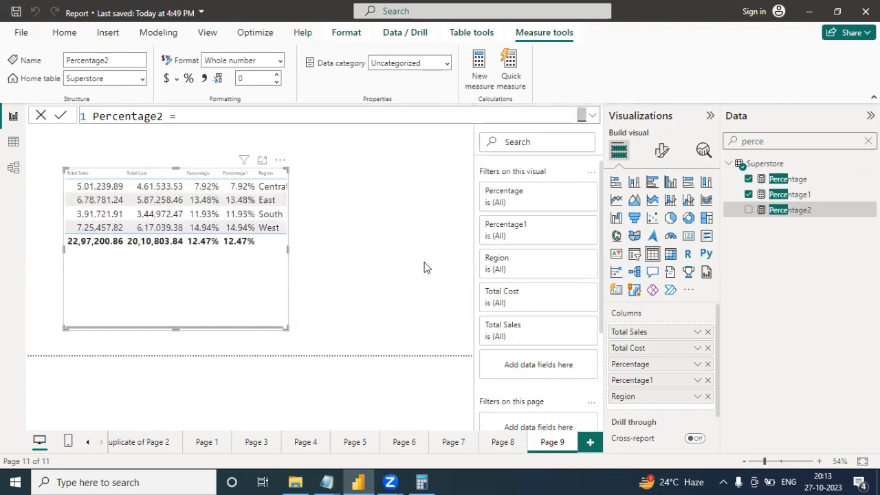
Move the regional table to the left edge of the report page to free space beside it
{"action": "left_click", "coordinate": [422, 265]}
{"action": "left_click", "coordinate": [152, 298]}
{"action": "left_click_drag", "start_coordinate": [153, 298], "coordinate": [115, 288]}
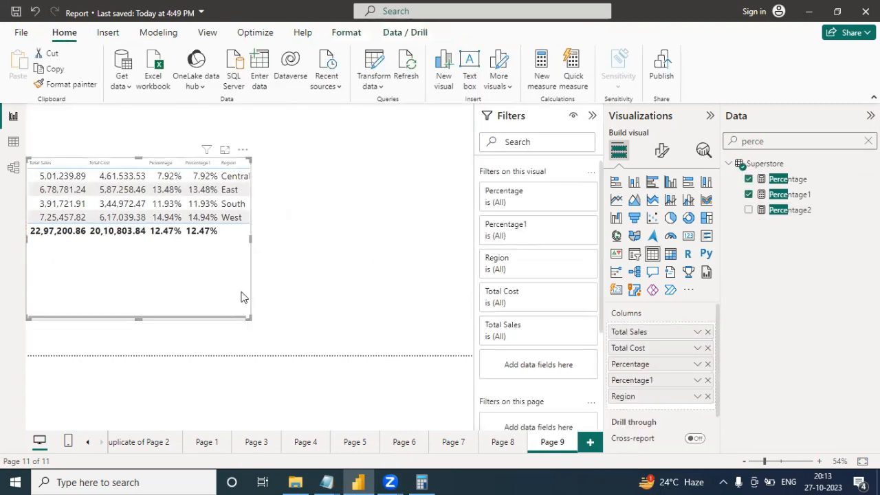
{"action": "left_click", "coordinate": [390, 300]}
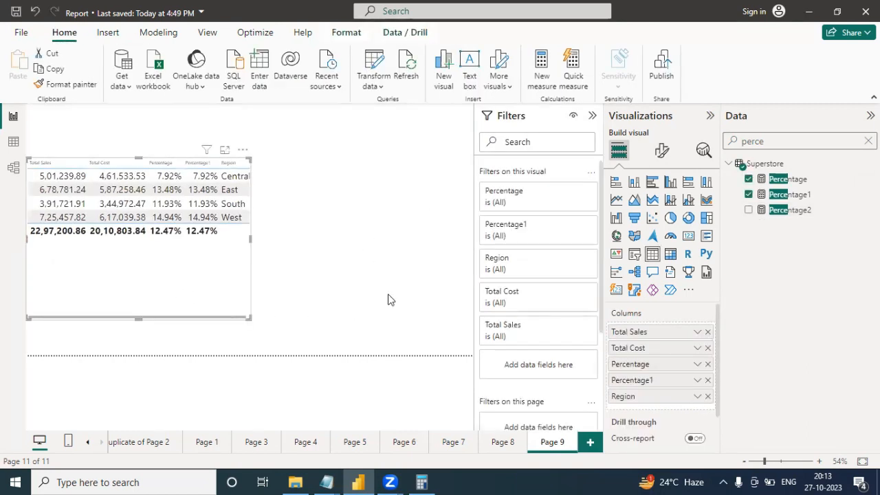
Add a card visual showing Percentage2 and place it to the right of the table
{"action": "left_click", "coordinate": [749, 210]}
{"action": "left_click_drag", "start_coordinate": [192, 215], "coordinate": [387, 278]}
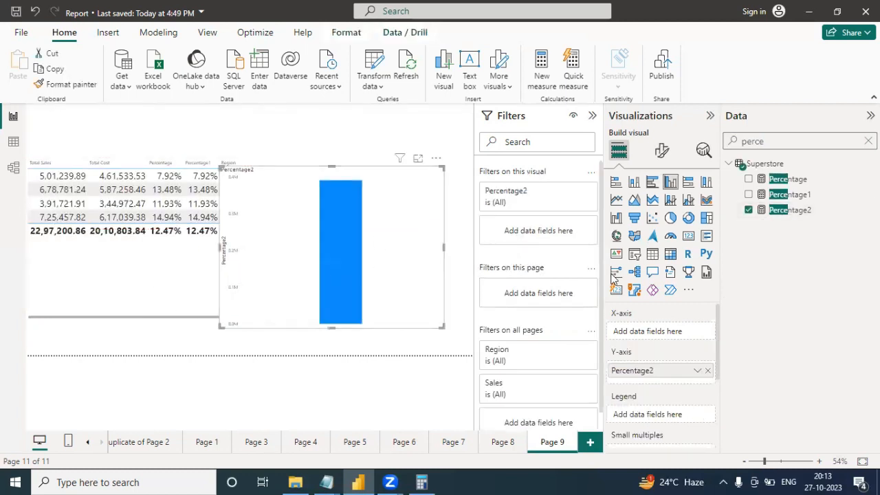
{"action": "left_click", "coordinate": [689, 236]}
{"action": "left_click_drag", "start_coordinate": [399, 268], "coordinate": [445, 310]}
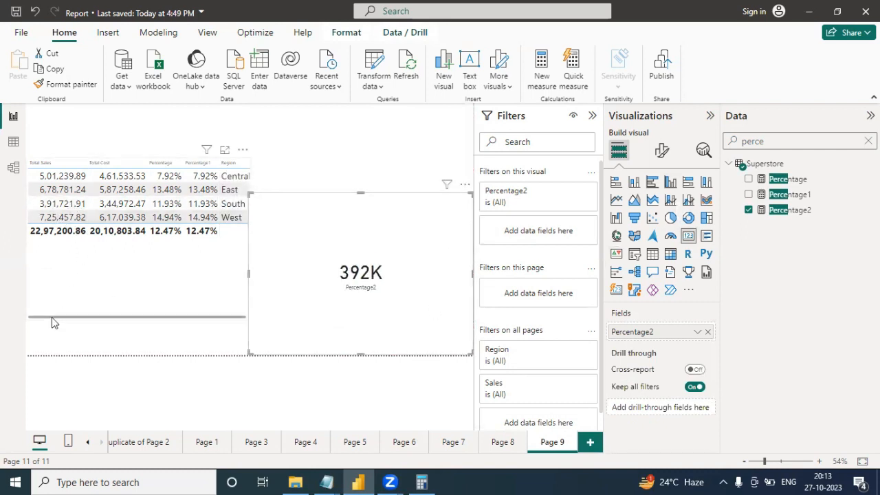
Move the table inward on the page and remove its Region, Percentage1, Percentage and Total Cost columns
{"action": "left_click_drag", "start_coordinate": [40, 259], "coordinate": [127, 256]}
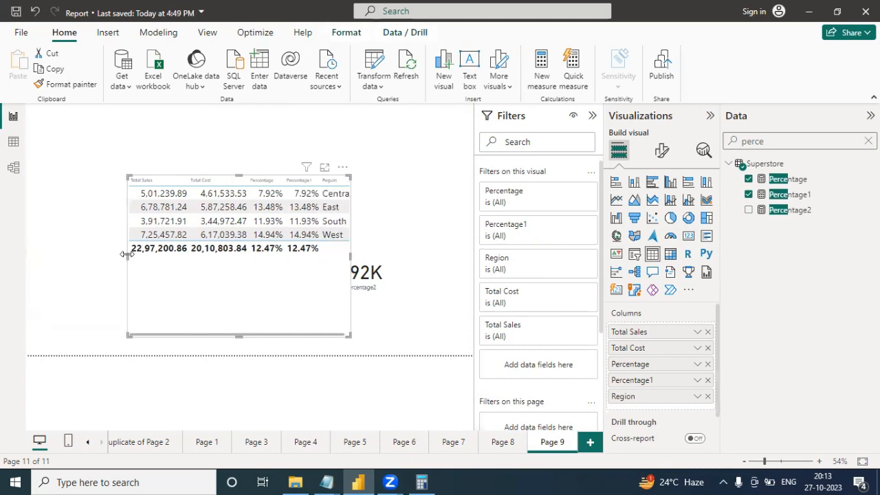
{"action": "left_click", "coordinate": [708, 397]}
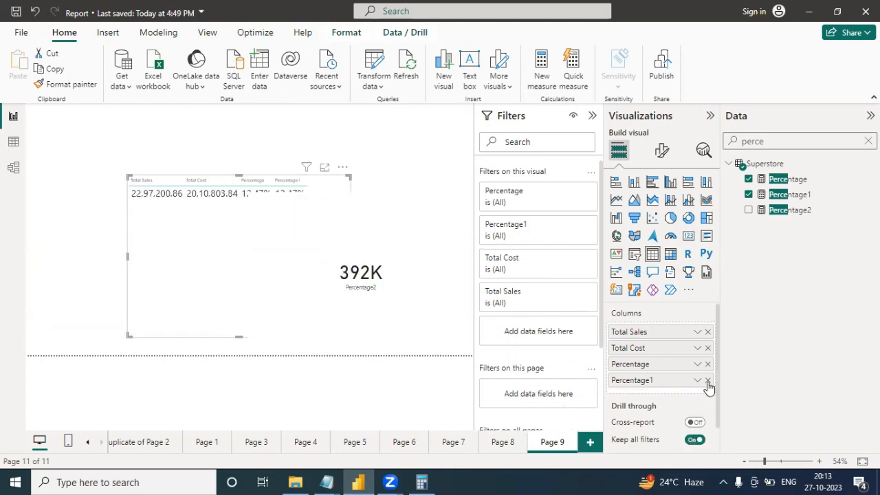
{"action": "left_click", "coordinate": [708, 381]}
{"action": "left_click", "coordinate": [708, 364]}
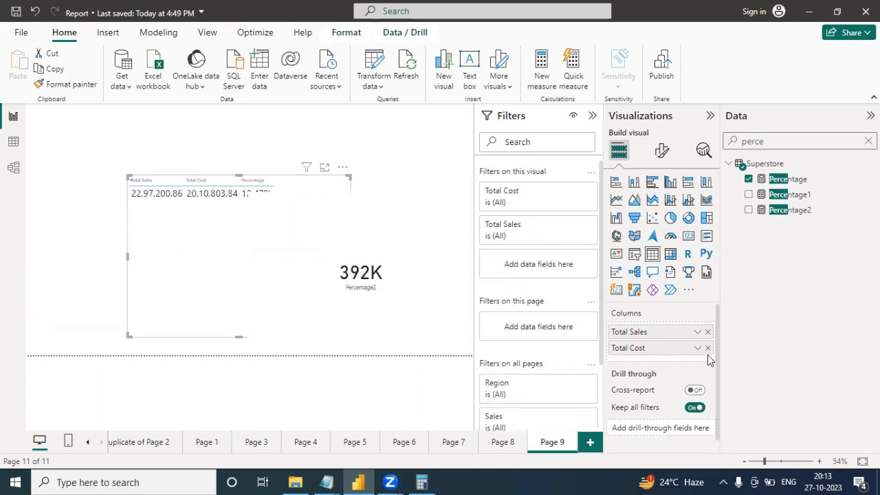
{"action": "left_click", "coordinate": [708, 348]}
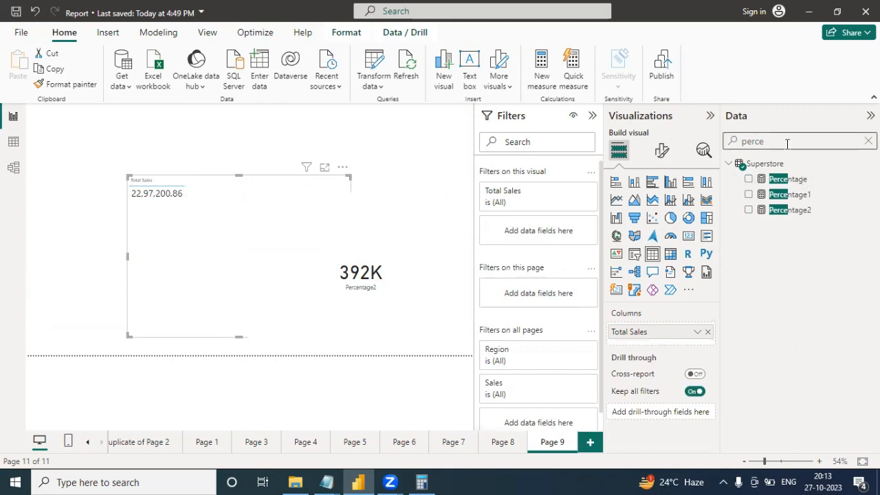
Add Region to the Total Sales table and shift the table left to uncover the Percentage2 card
{"action": "double_click", "coordinate": [734, 144]}
{"action": "type", "text": "regio"}
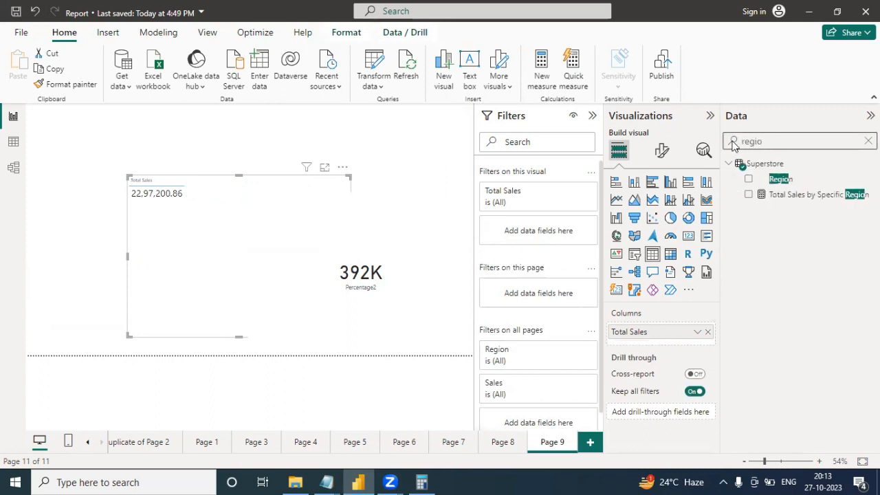
{"action": "left_click", "coordinate": [748, 179]}
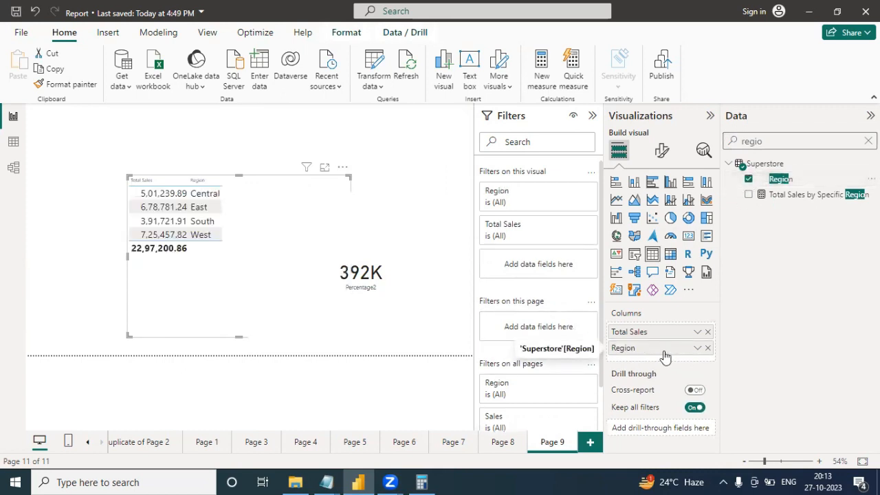
{"action": "left_click_drag", "start_coordinate": [662, 349], "coordinate": [658, 335]}
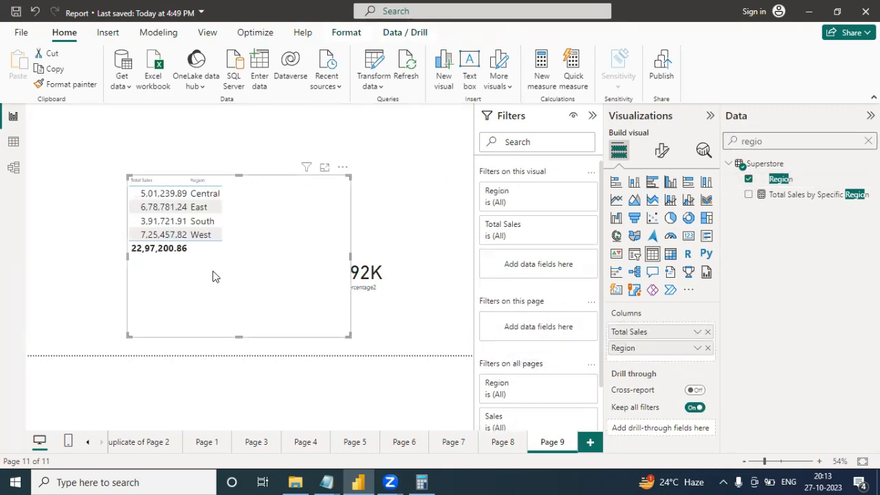
{"action": "left_click_drag", "start_coordinate": [212, 271], "coordinate": [165, 270]}
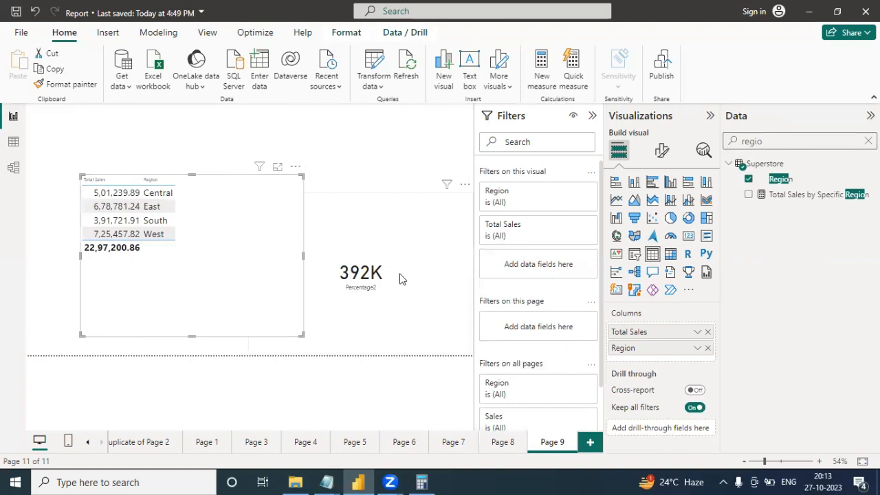
Select the Percentage2 card and open the formula of the Total Sales by Specific Region measure
{"action": "left_click", "coordinate": [402, 279]}
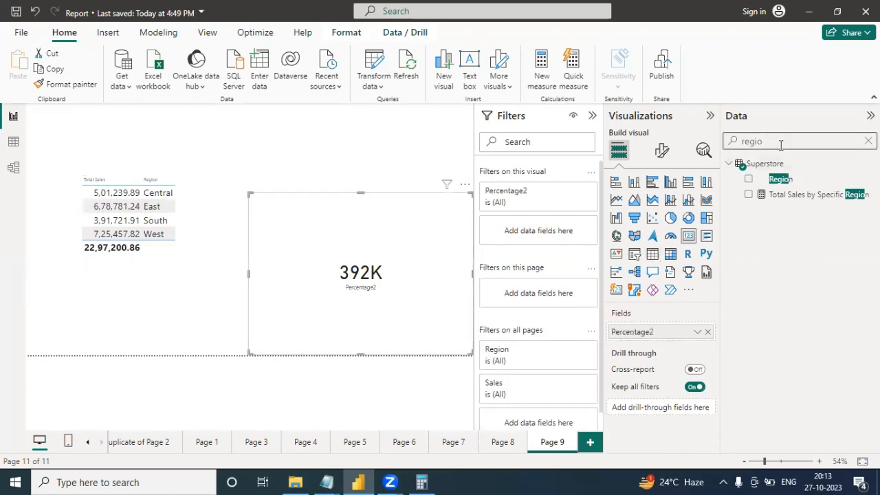
{"action": "left_click", "coordinate": [801, 196]}
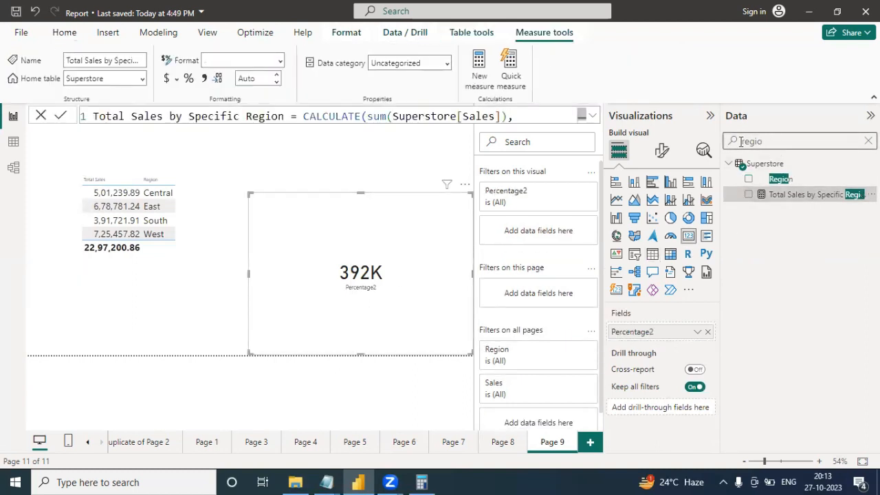
Search the data fields for "perce" and open the full formula of the Percentage2 measure
{"action": "left_click", "coordinate": [735, 142]}
{"action": "type", "text": "perce"}
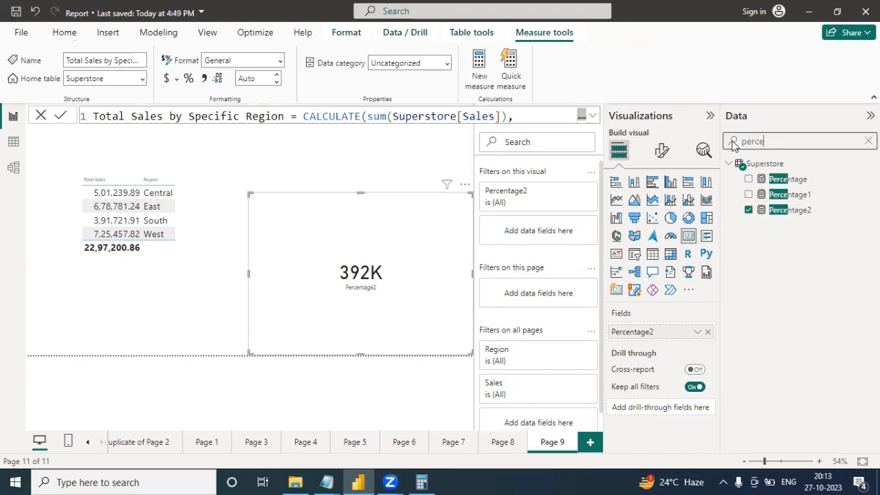
{"action": "left_click", "coordinate": [784, 210]}
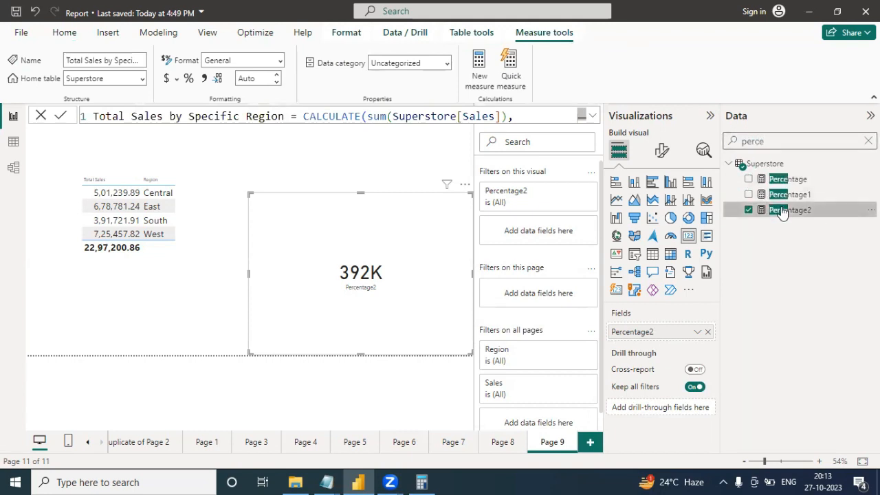
{"action": "left_click", "coordinate": [591, 117]}
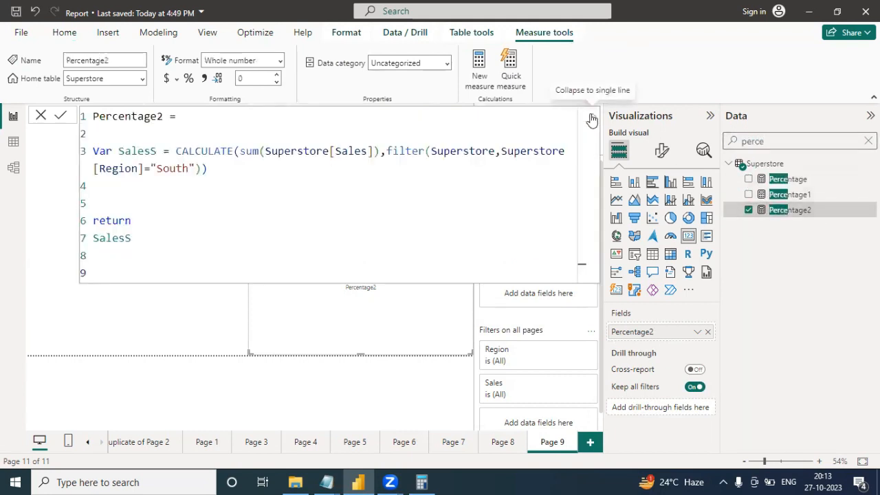
Change the region comparison in the SalesS variable of Percentage2 to =="South"
{"action": "left_click", "coordinate": [148, 170]}
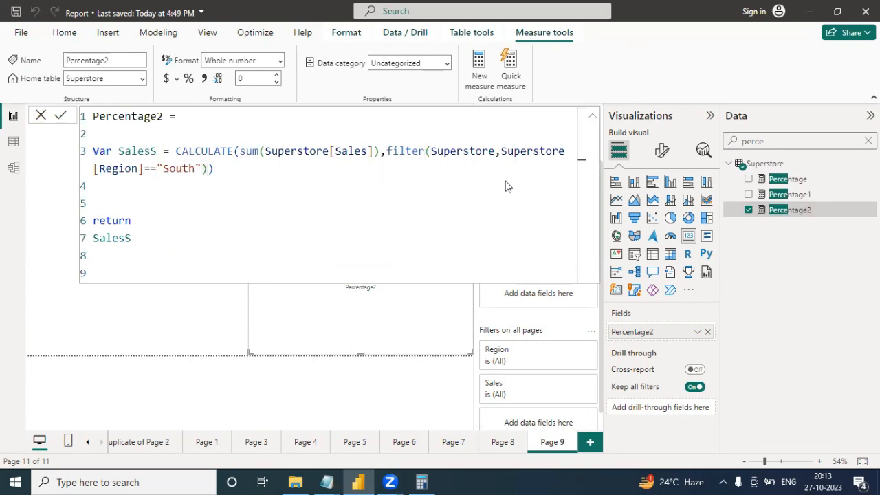
{"action": "left_click", "coordinate": [590, 122]}
{"action": "left_click", "coordinate": [591, 122]}
{"action": "left_click", "coordinate": [238, 173]}
{"action": "left_click", "coordinate": [589, 119]}
{"action": "left_click", "coordinate": [588, 119]}
{"action": "left_click", "coordinate": [206, 167]}
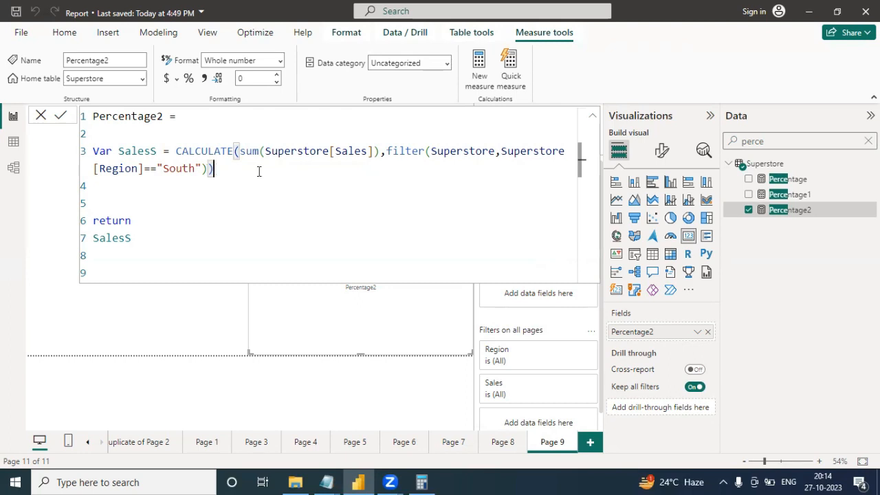
Duplicate the SalesS variable definition three times below the original, leaving blank lines between the copies
{"action": "left_click_drag", "start_coordinate": [258, 171], "coordinate": [97, 136]}
{"action": "key", "text": "ctrl+c"}
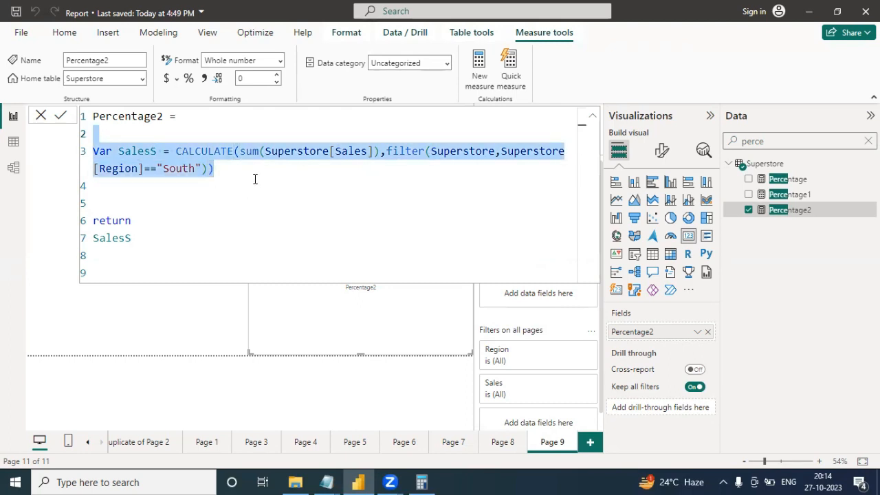
{"action": "left_click", "coordinate": [254, 175]}
{"action": "key", "text": "Return"}
{"action": "key", "text": "Return"}
{"action": "key", "text": "ctrl+v"}
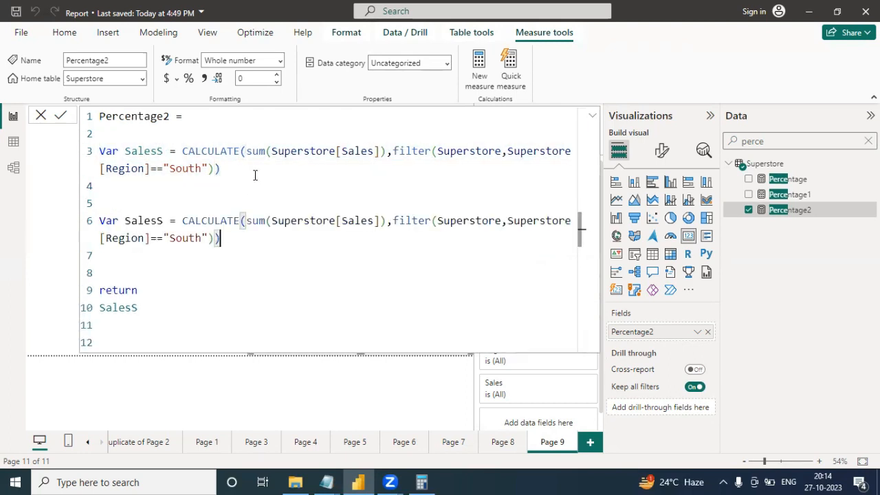
{"action": "key", "text": "Return"}
{"action": "key", "text": "ctrl+v"}
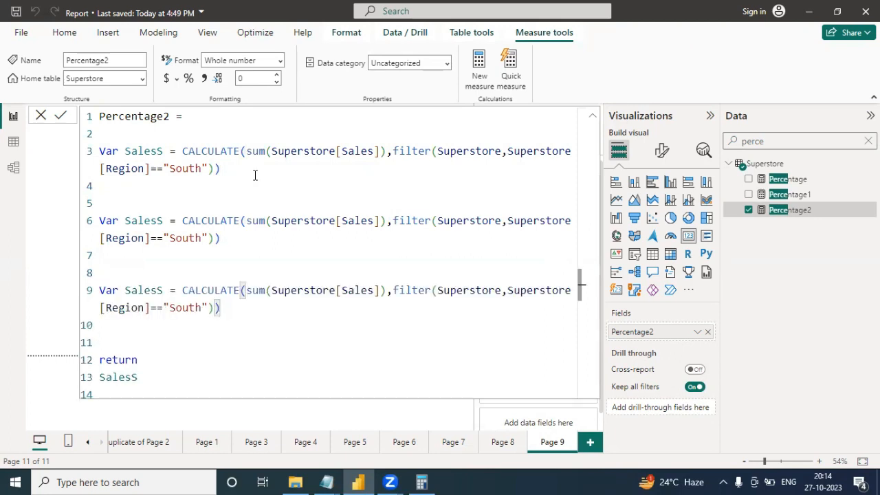
{"action": "key", "text": "Return"}
{"action": "key", "text": "Return"}
{"action": "key", "text": "ctrl+v"}
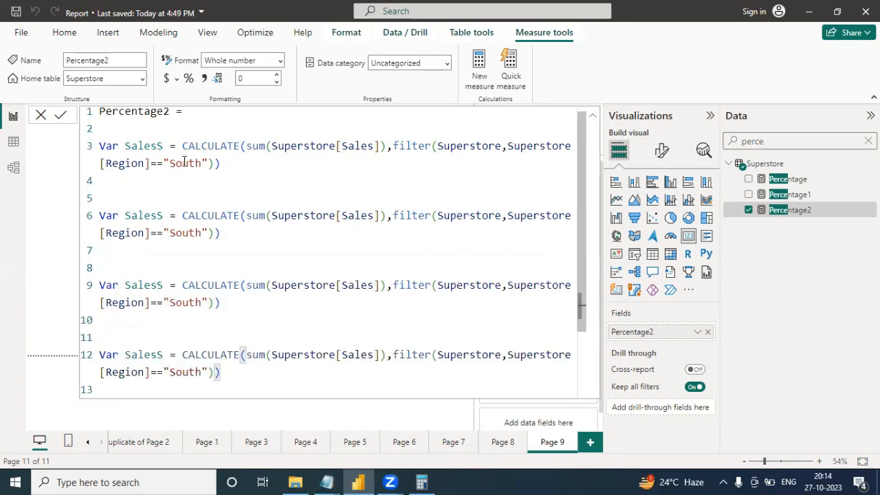
Set the region filters of the three copied variable definitions to "East", "North" and "West" in order
{"action": "double_click", "coordinate": [180, 232]}
{"action": "type", "text": "East"}
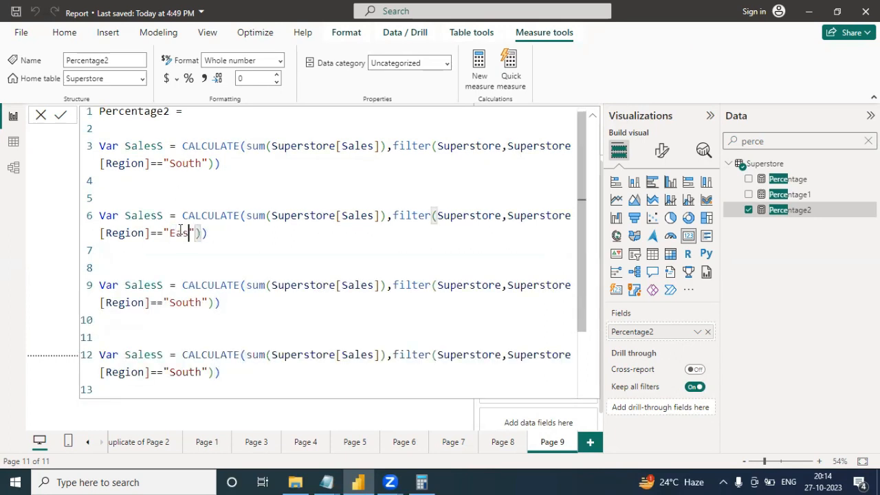
{"action": "double_click", "coordinate": [179, 304]}
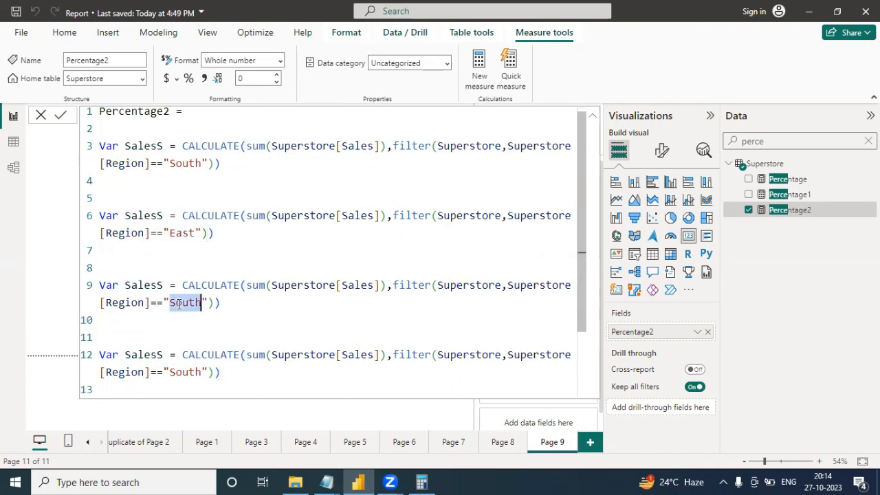
{"action": "type", "text": "North"}
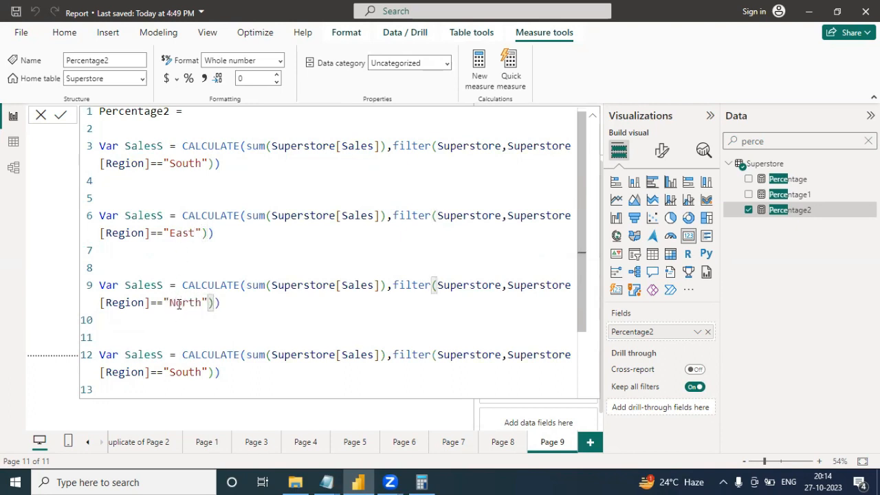
{"action": "double_click", "coordinate": [181, 374]}
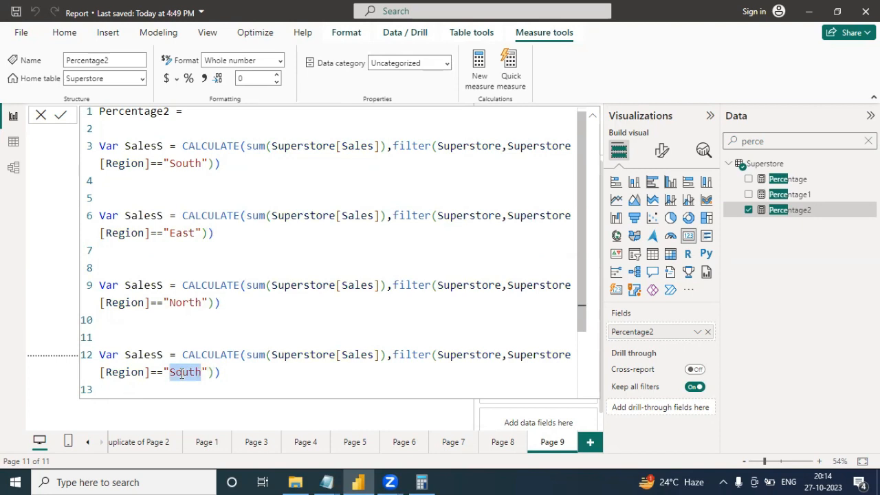
{"action": "type", "text": "West"}
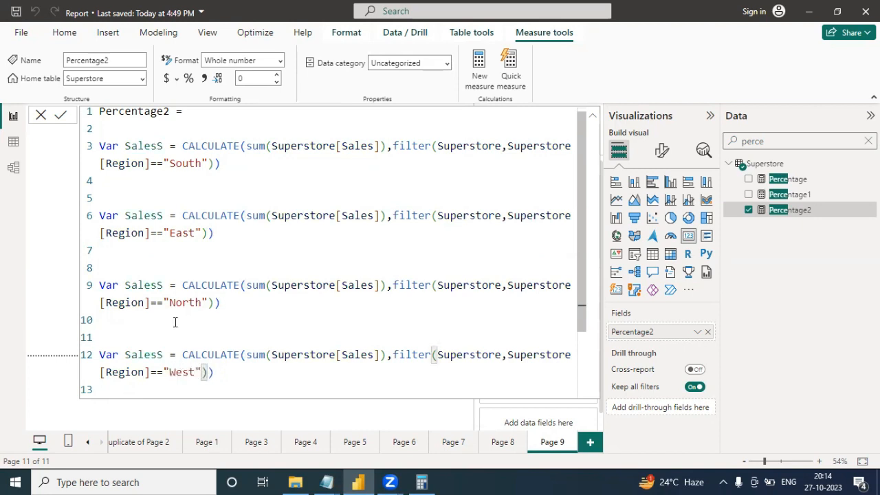
Rename the three copied variables to SalesE, SalesN and SalesW to match their region filters
{"action": "left_click", "coordinate": [163, 216]}
{"action": "key", "text": "BackSpace"}
{"action": "type", "text": "E"}
{"action": "left_click", "coordinate": [163, 285]}
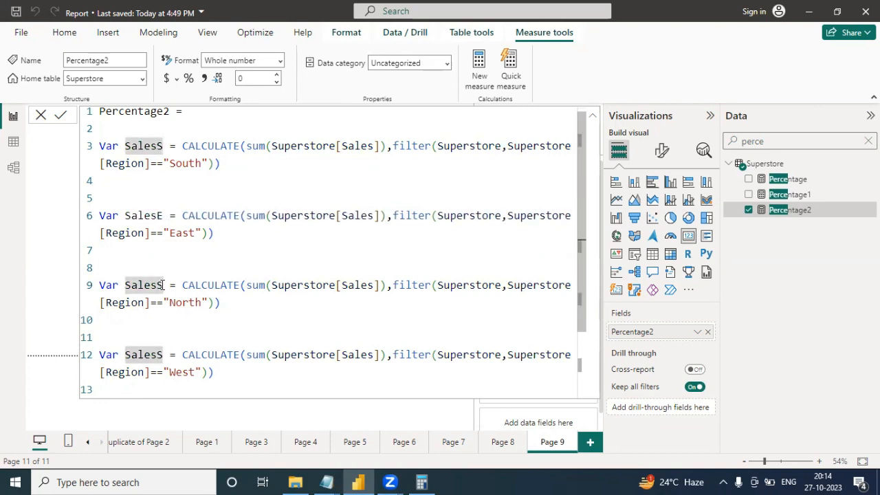
{"action": "key", "text": "BackSpace"}
{"action": "type", "text": "N"}
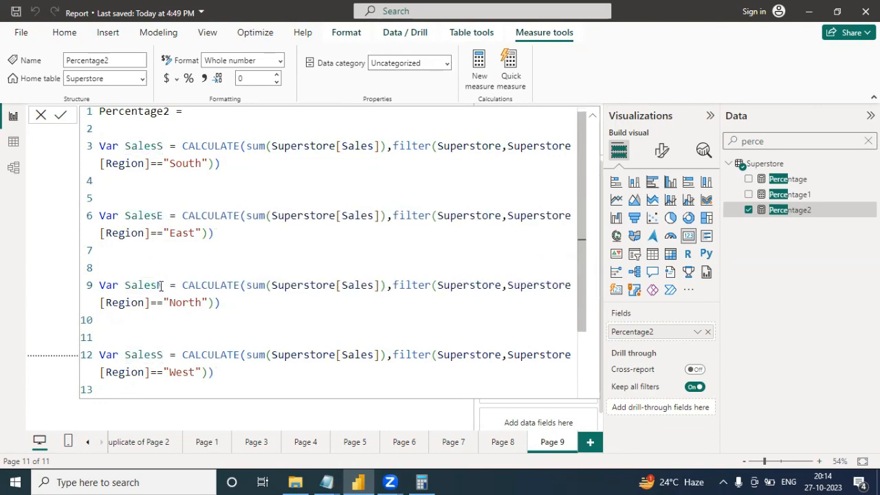
{"action": "left_click", "coordinate": [163, 355]}
{"action": "key", "text": "BackSpace"}
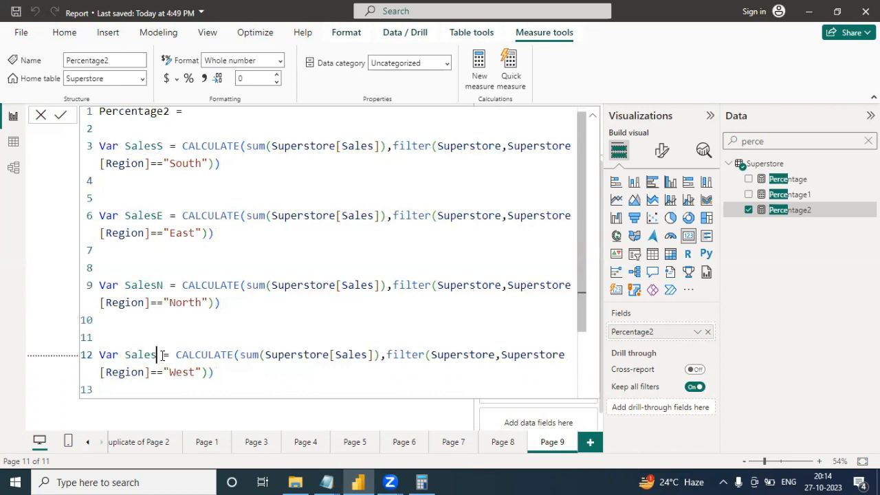
{"action": "type", "text": "W"}
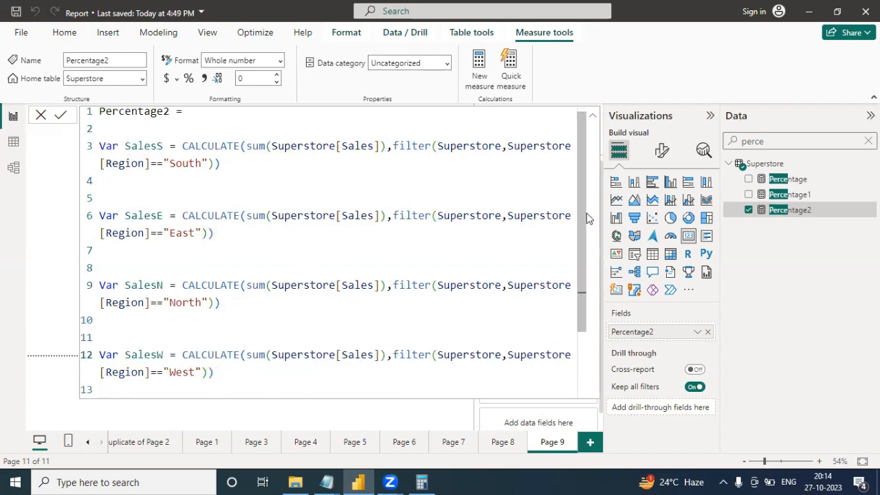
Add SalesE to SalesS in the measure's return expression, followed by another plus sign
{"action": "scroll", "coordinate": [581, 211], "scroll_direction": "down", "scroll_amount": 2}
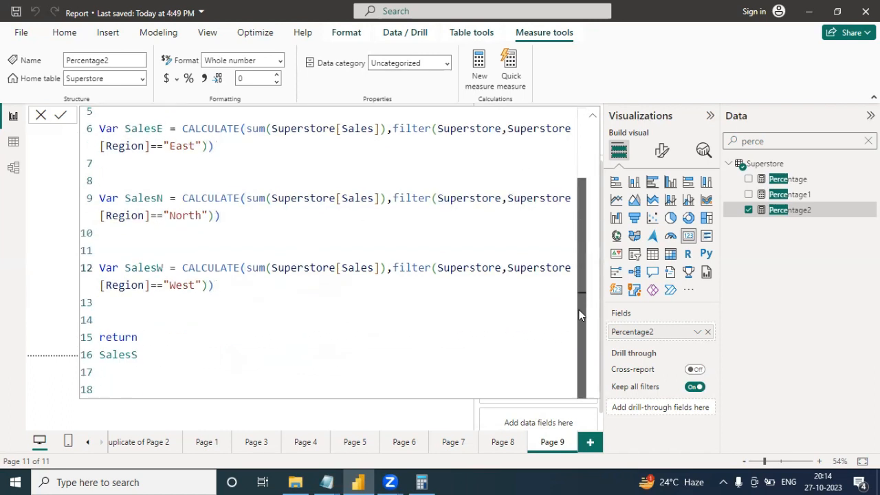
{"action": "left_click", "coordinate": [165, 355]}
{"action": "type", "text": "+ "}
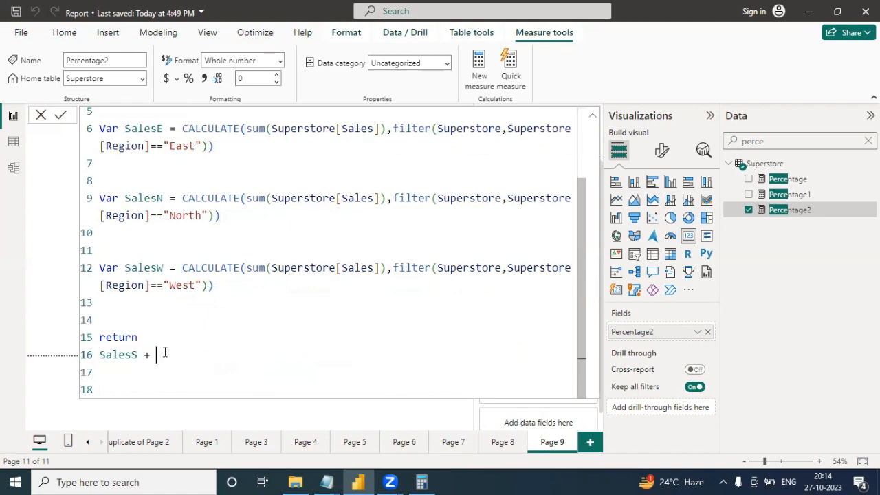
{"action": "type", "text": "Sa"}
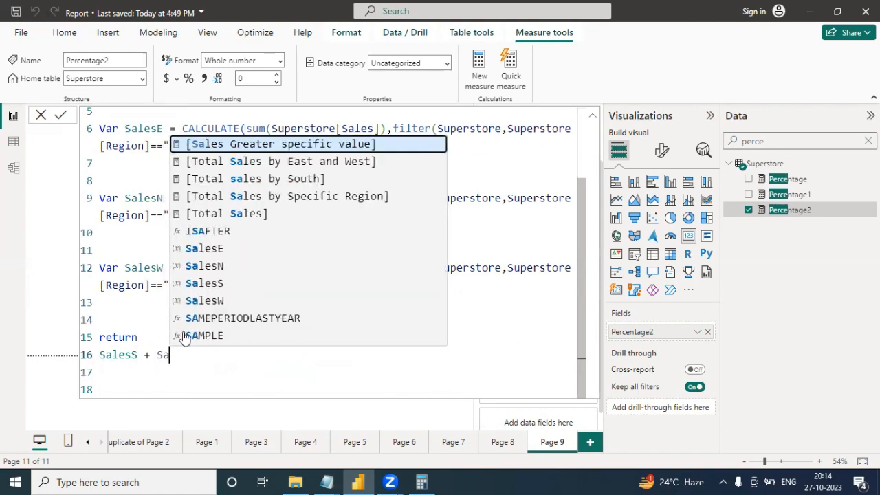
{"action": "left_click", "coordinate": [225, 248]}
{"action": "type", "text": "+"}
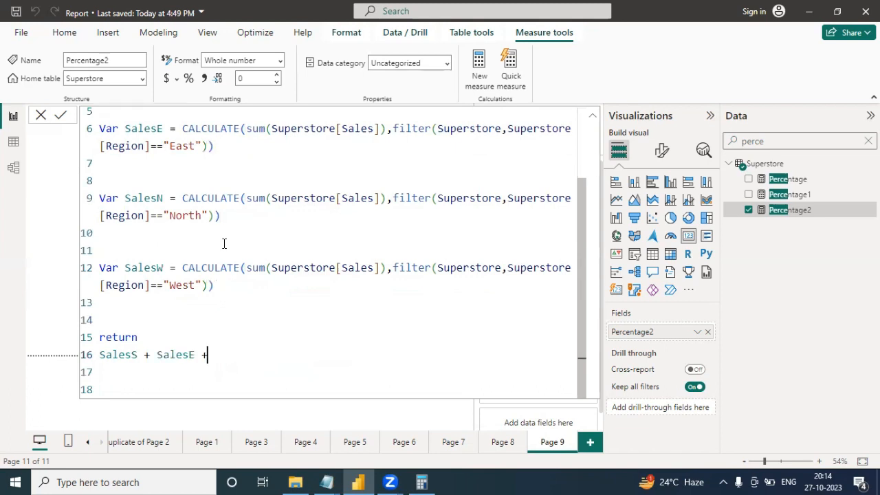
Complete the return expression with SalesN + SalesW, commit the measure and close the formula editor
{"action": "type", "text": "Sl"}
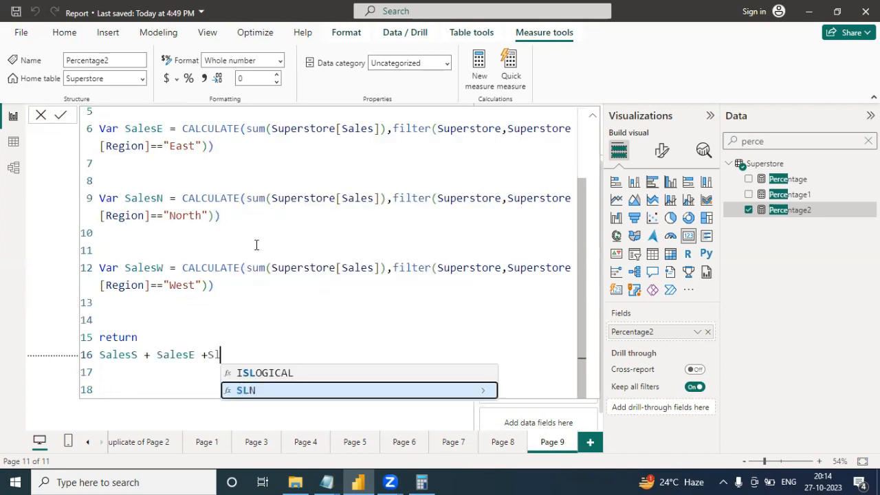
{"action": "key", "text": "BackSpace"}
{"action": "type", "text": "al"}
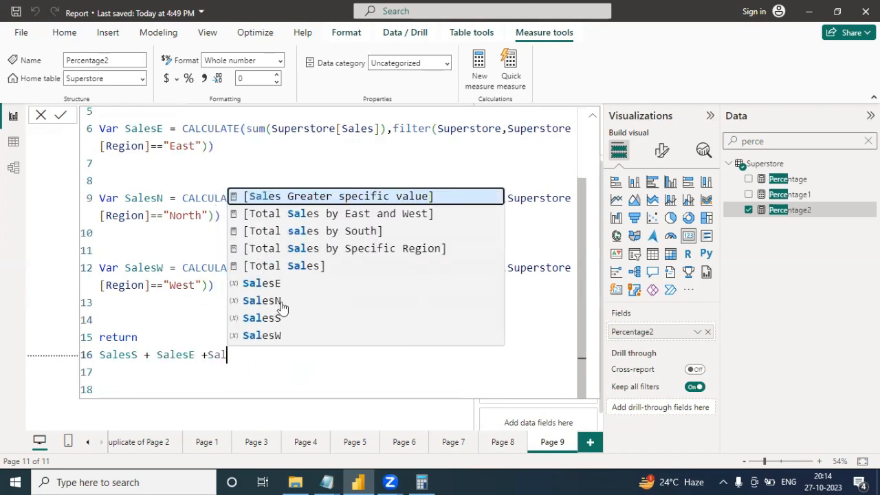
{"action": "left_click", "coordinate": [282, 303]}
{"action": "type", "text": "+"}
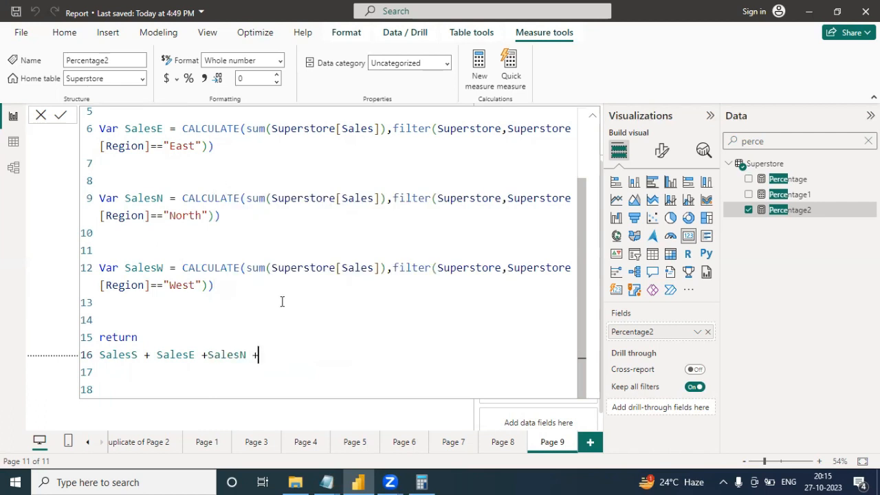
{"action": "type", "text": "Sa"}
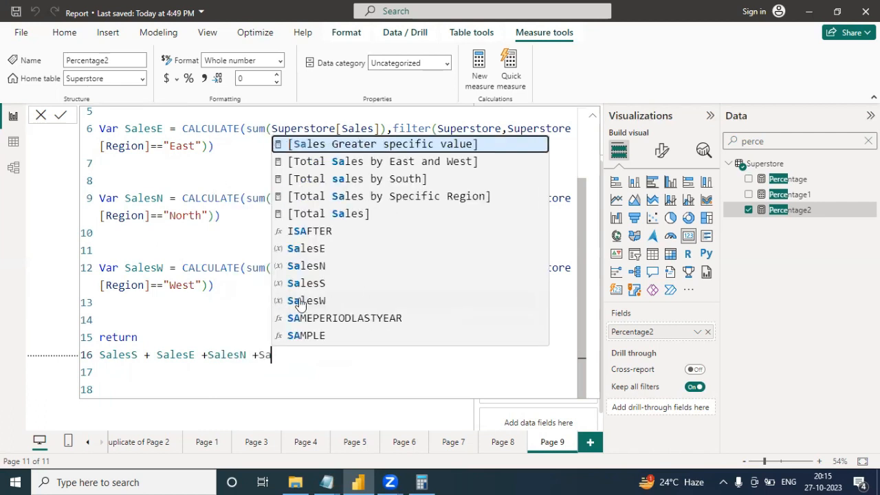
{"action": "left_click", "coordinate": [282, 303]}
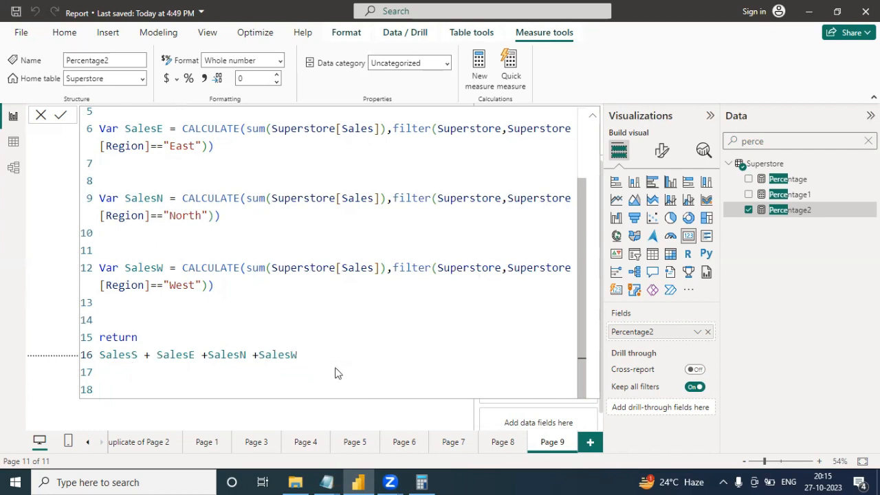
{"action": "key", "text": "Return"}
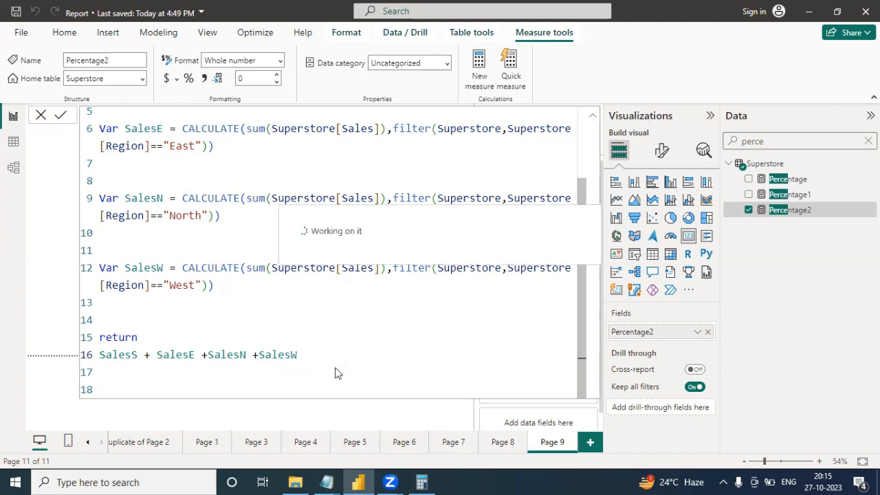
{"action": "left_click", "coordinate": [40, 115]}
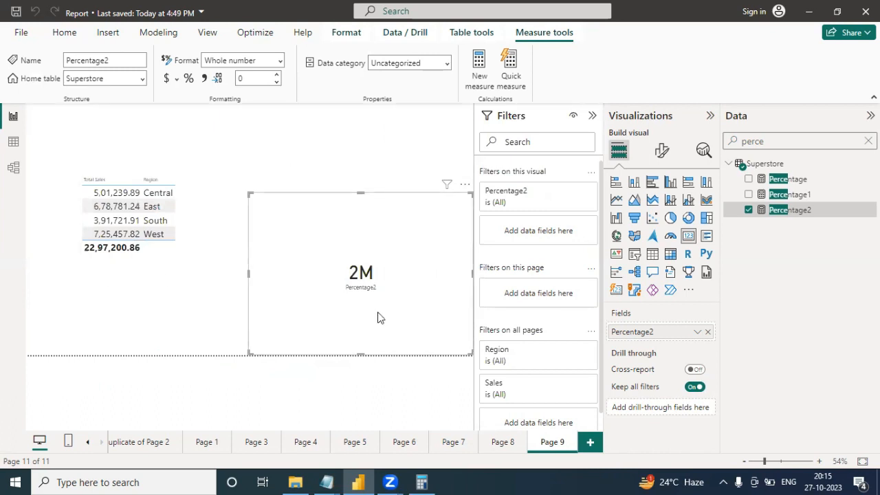
Set the display units of the Percentage2 card's callout value to None
{"action": "left_click", "coordinate": [661, 153]}
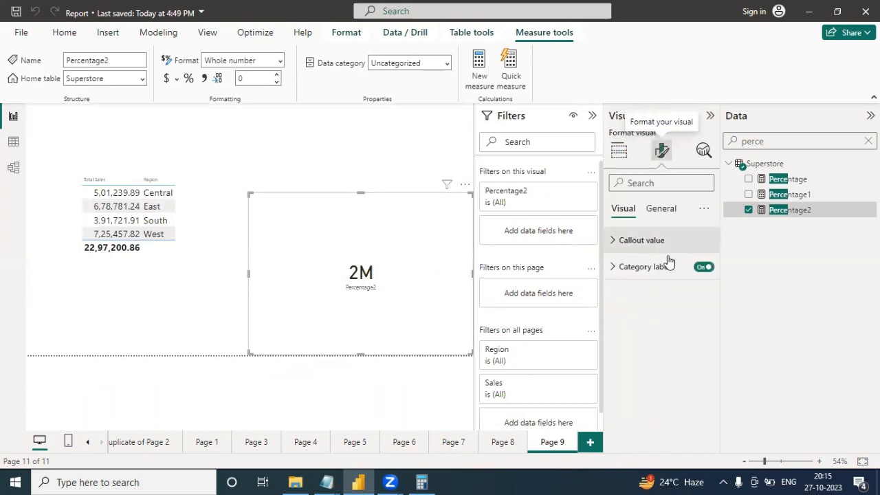
{"action": "left_click", "coordinate": [614, 242]}
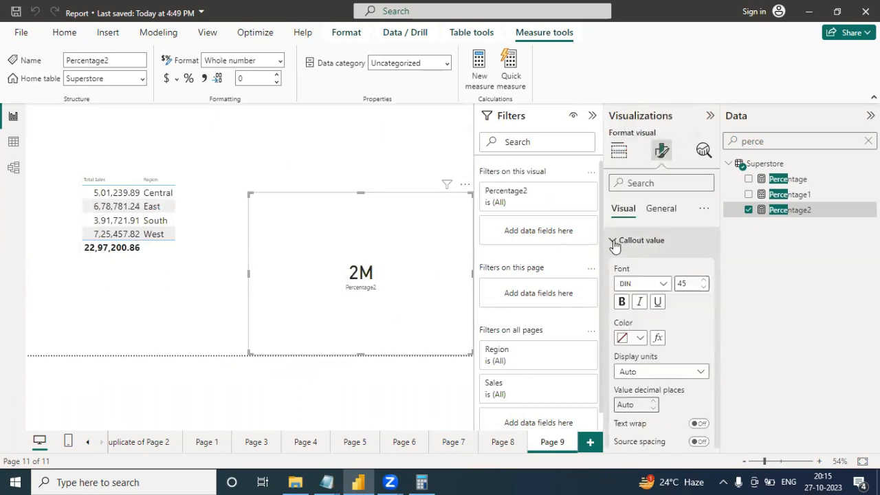
{"action": "left_click", "coordinate": [701, 371]}
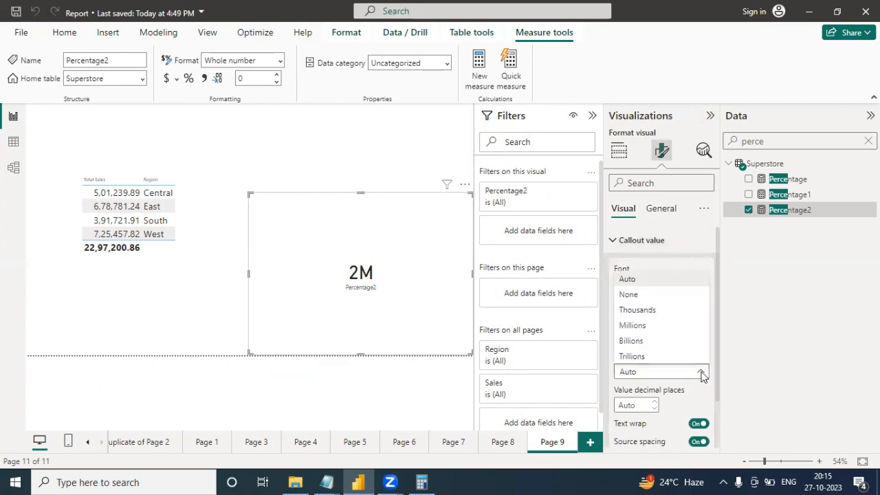
{"action": "left_click", "coordinate": [639, 296]}
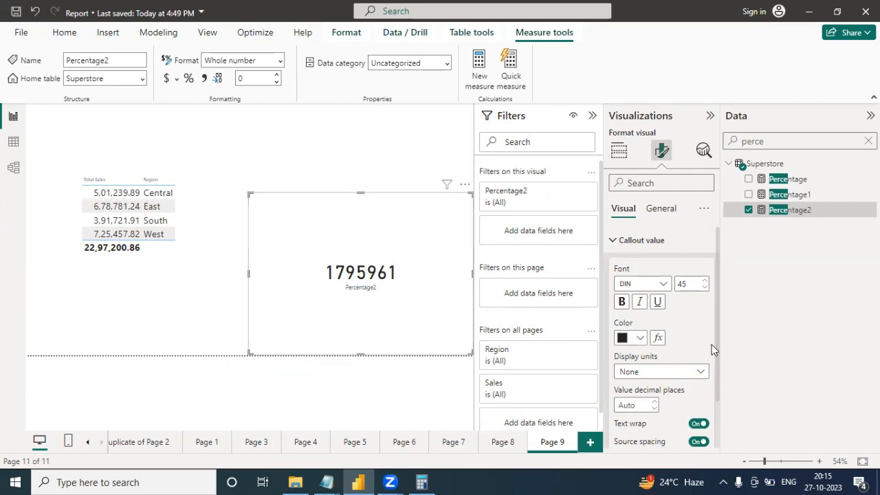
In the Percentage2 measure, change the SalesN variable's region filter to "Central" and collapse the formula editor
{"action": "left_click", "coordinate": [172, 277]}
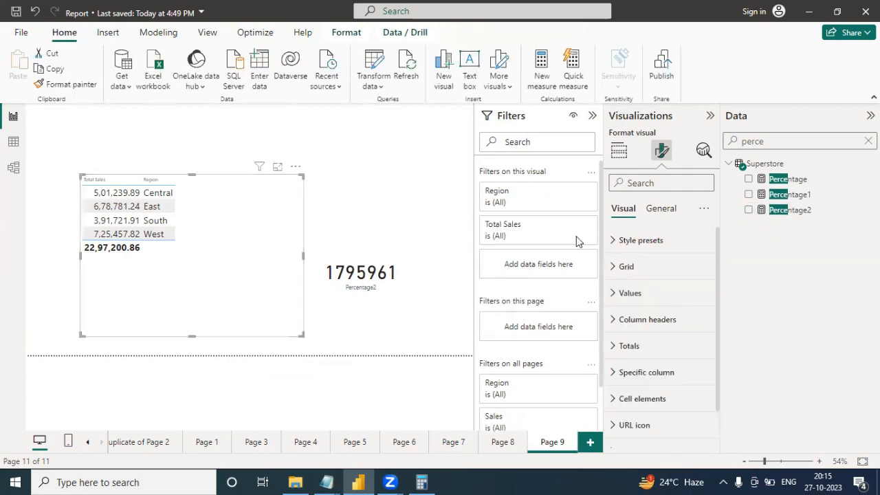
{"action": "left_click", "coordinate": [798, 210]}
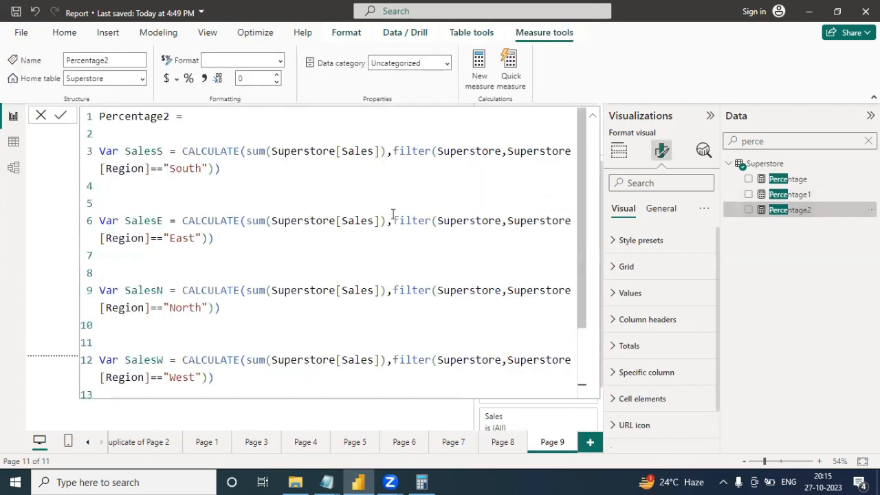
{"action": "left_click", "coordinate": [592, 117]}
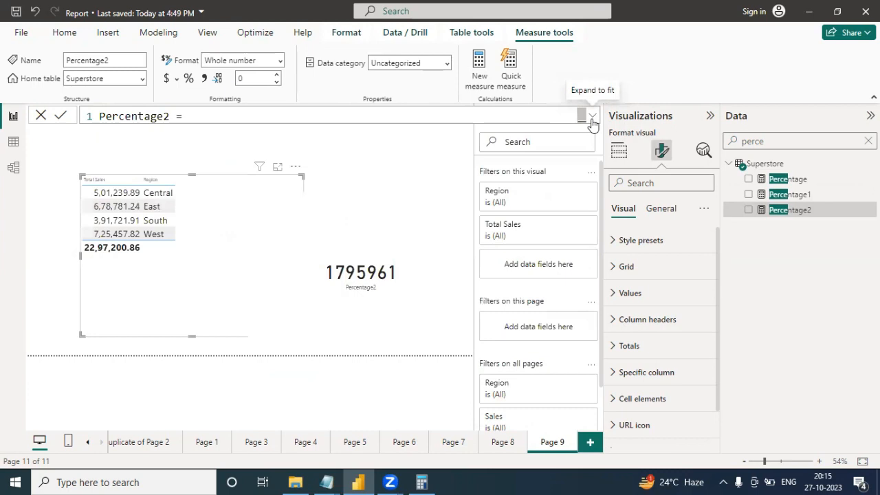
{"action": "left_click", "coordinate": [592, 117]}
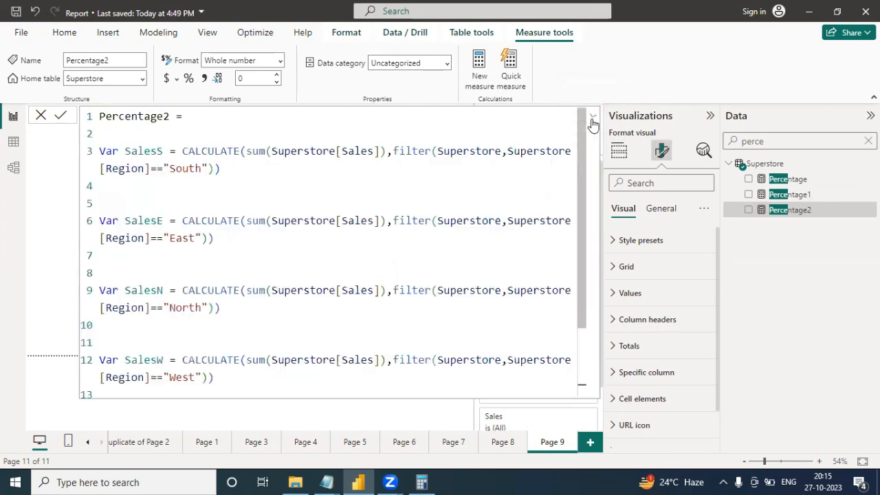
{"action": "double_click", "coordinate": [177, 308]}
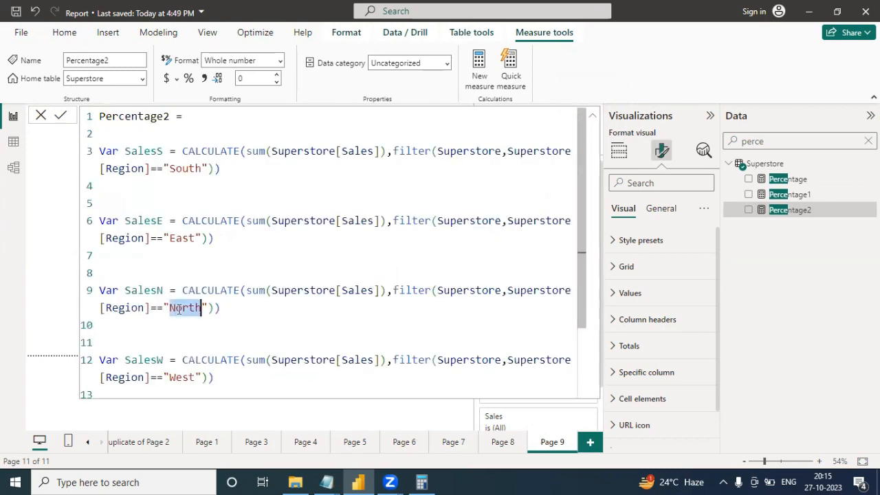
{"action": "type", "text": "Central"}
{"action": "left_click", "coordinate": [592, 117]}
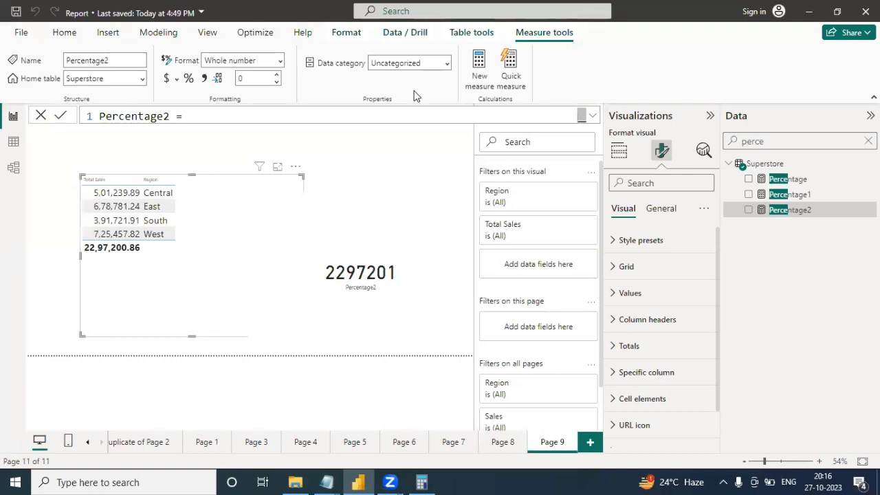
Add a new report page and place a resized card showing Total Sales in its upper-left area
{"action": "left_click", "coordinate": [589, 446]}
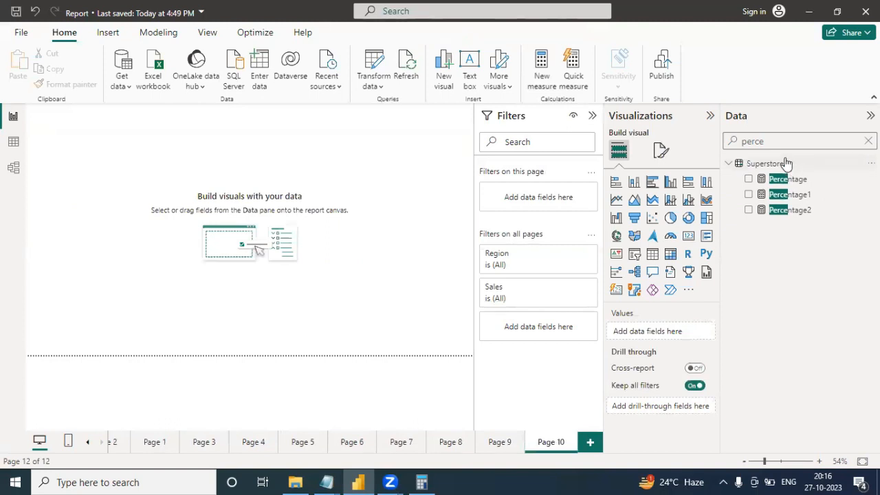
{"action": "left_click_drag", "start_coordinate": [778, 141], "coordinate": [734, 143]}
{"action": "key", "text": "BackSpace"}
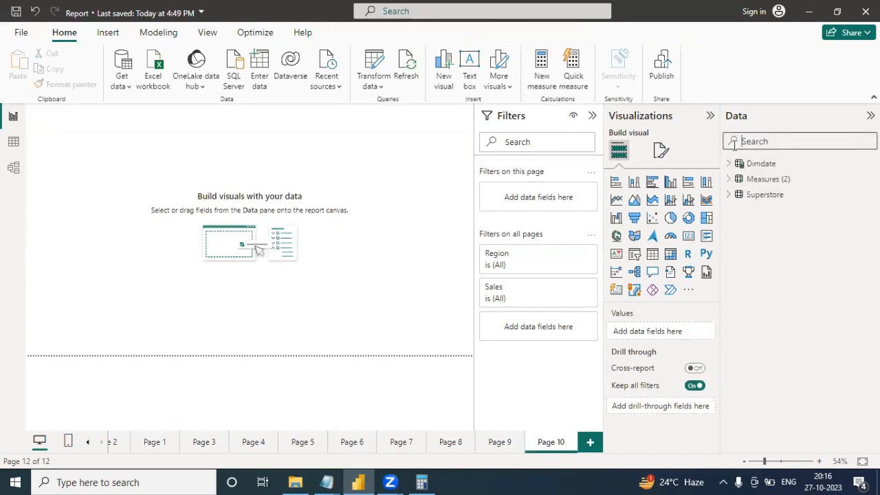
{"action": "type", "text": "total"}
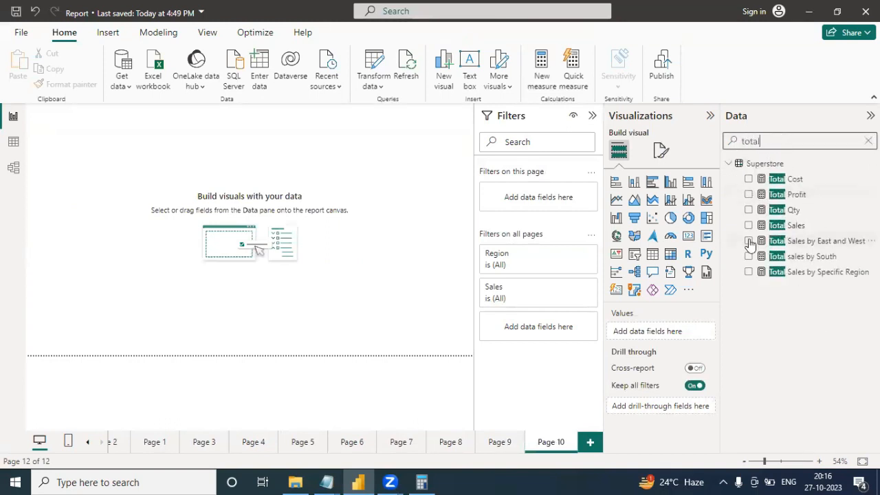
{"action": "left_click", "coordinate": [754, 227]}
{"action": "left_click_drag", "start_coordinate": [587, 245], "coordinate": [315, 259]}
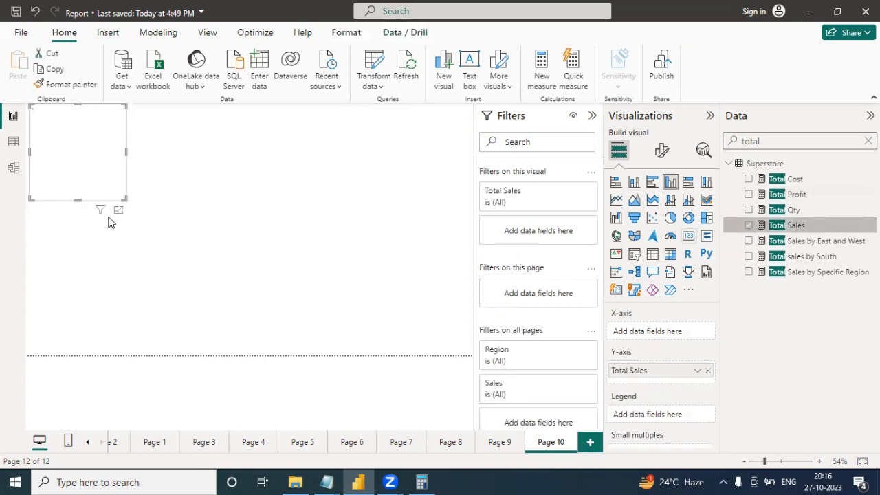
{"action": "left_click_drag", "start_coordinate": [123, 199], "coordinate": [195, 209]}
{"action": "left_click", "coordinate": [687, 236]}
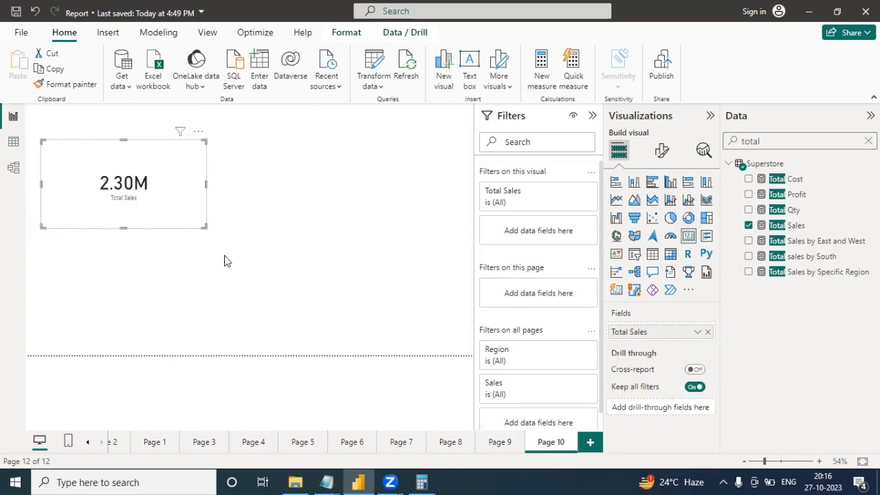
{"action": "left_click", "coordinate": [293, 258]}
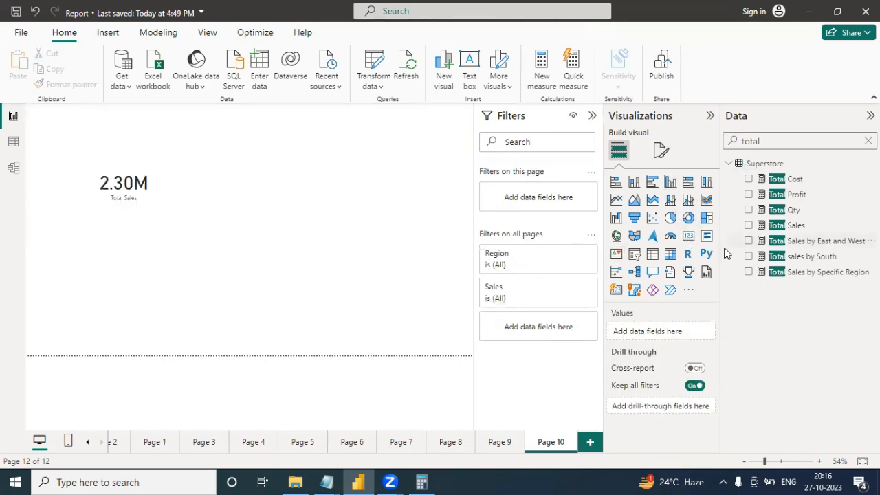
Add a second card showing Total Cost beside the Total Sales card
{"action": "left_click", "coordinate": [688, 235]}
{"action": "left_click_drag", "start_coordinate": [152, 274], "coordinate": [355, 183]}
{"action": "left_click", "coordinate": [748, 179]}
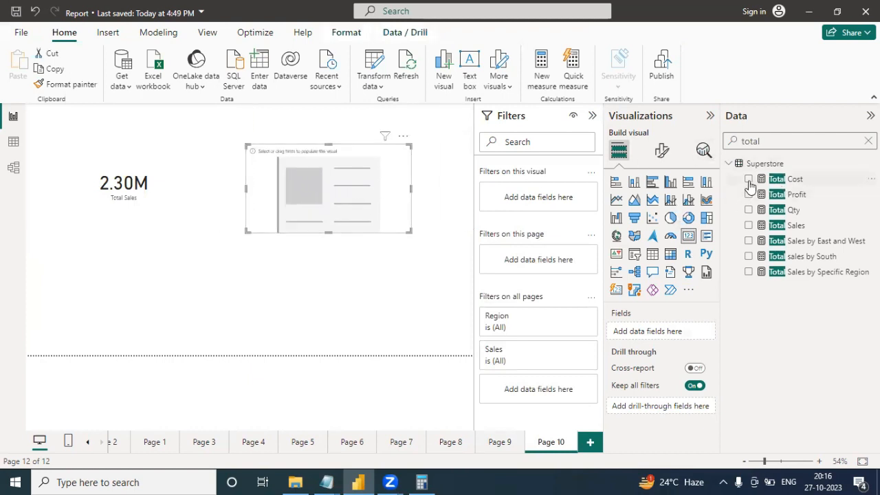
{"action": "left_click", "coordinate": [237, 300]}
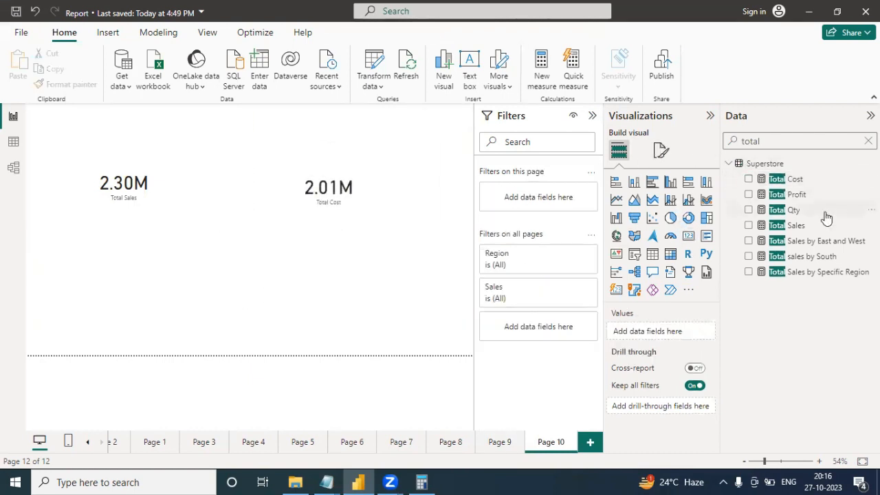
Add a card showing Total Profit below the Total Sales card and make it slightly smaller
{"action": "left_click", "coordinate": [748, 194]}
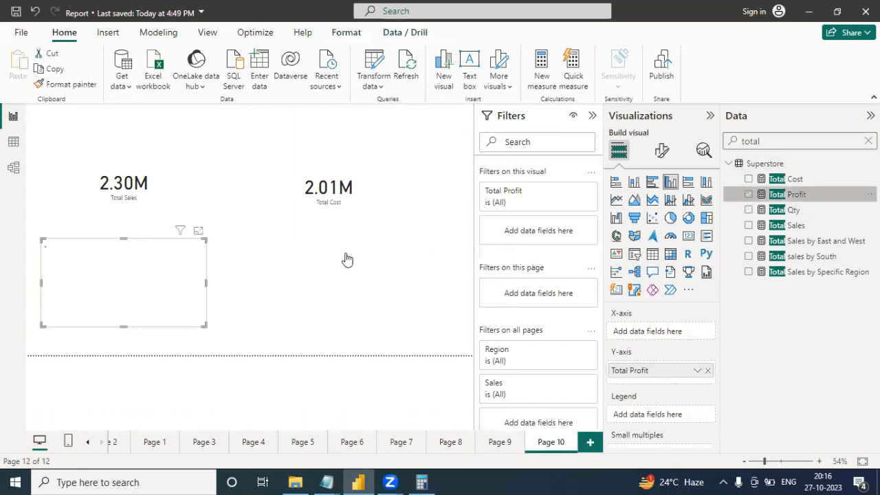
{"action": "left_click", "coordinate": [688, 236]}
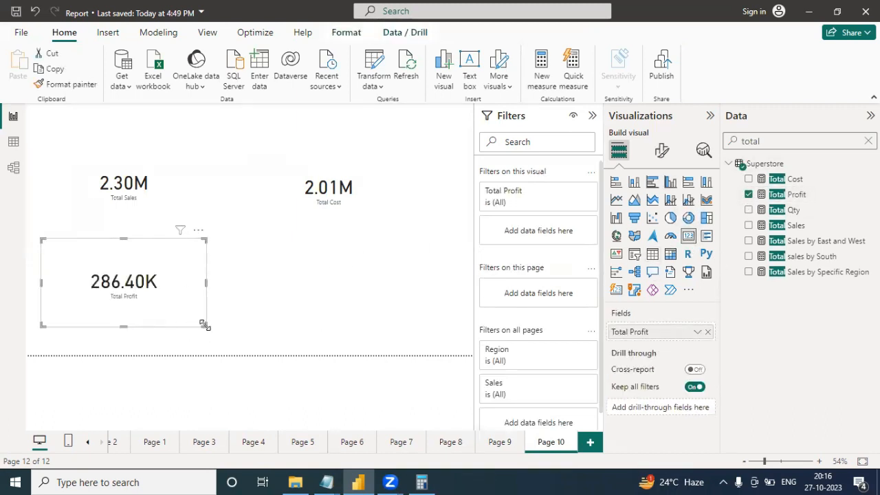
{"action": "left_click_drag", "start_coordinate": [204, 325], "coordinate": [194, 321]}
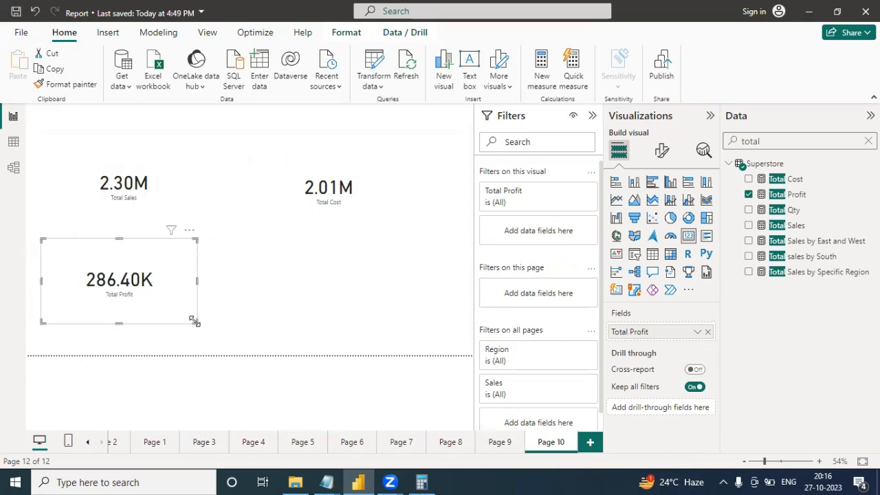
{"action": "left_click", "coordinate": [348, 309]}
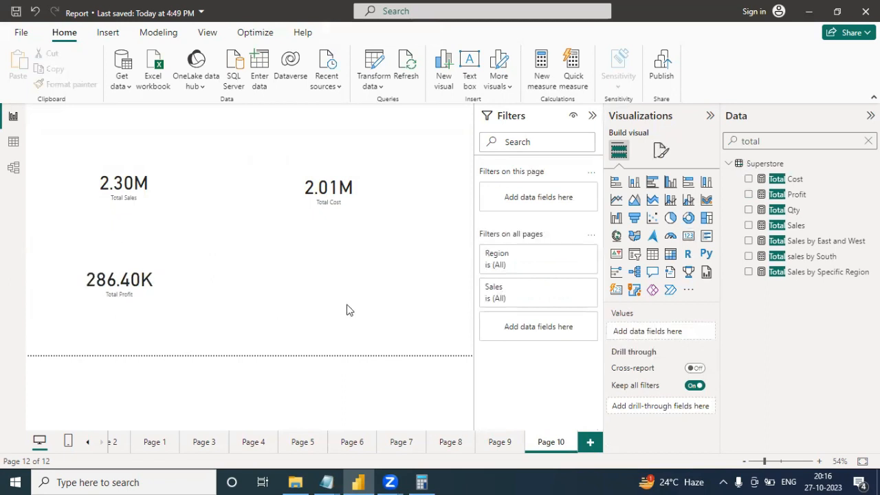
Insert an empty card below the Total Cost card and search the data fields for "percent"
{"action": "left_click", "coordinate": [688, 236]}
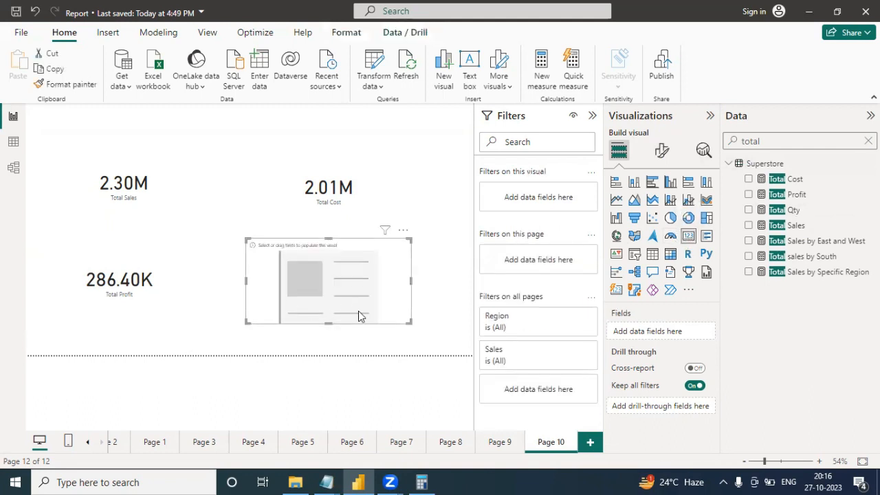
{"action": "left_click_drag", "start_coordinate": [787, 141], "coordinate": [724, 141]}
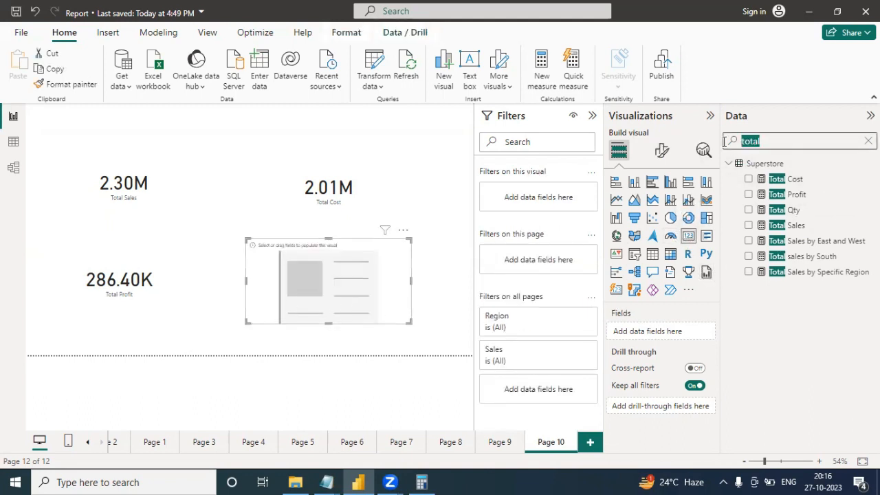
{"action": "type", "text": "percent"}
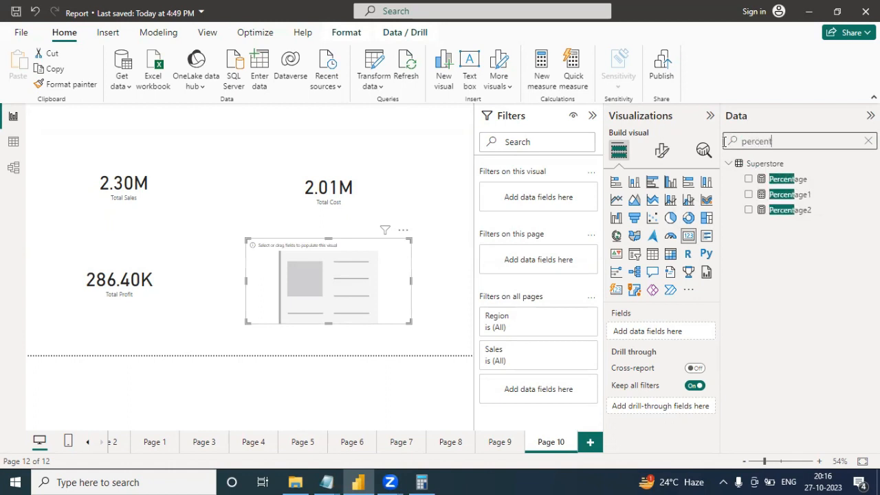
In the Percentage1 measure, replace Percen with TotalSales in the return expression and commit the formula
{"action": "left_click", "coordinate": [768, 195]}
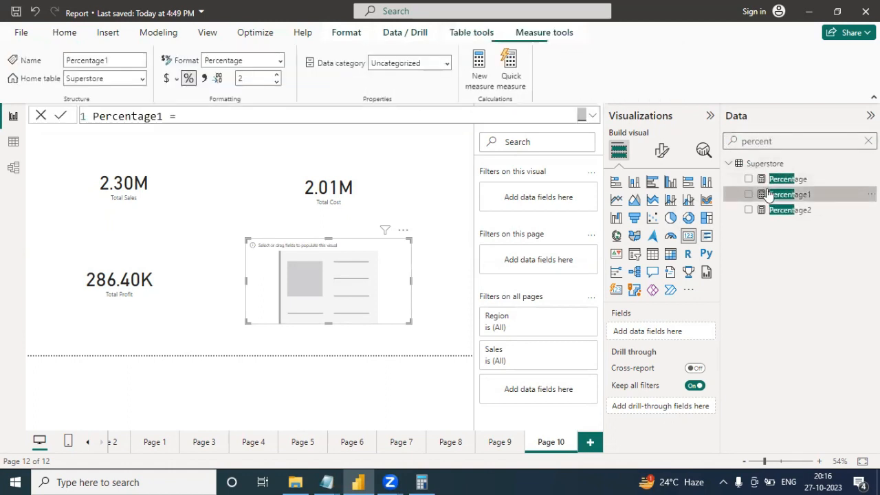
{"action": "left_click", "coordinate": [592, 117]}
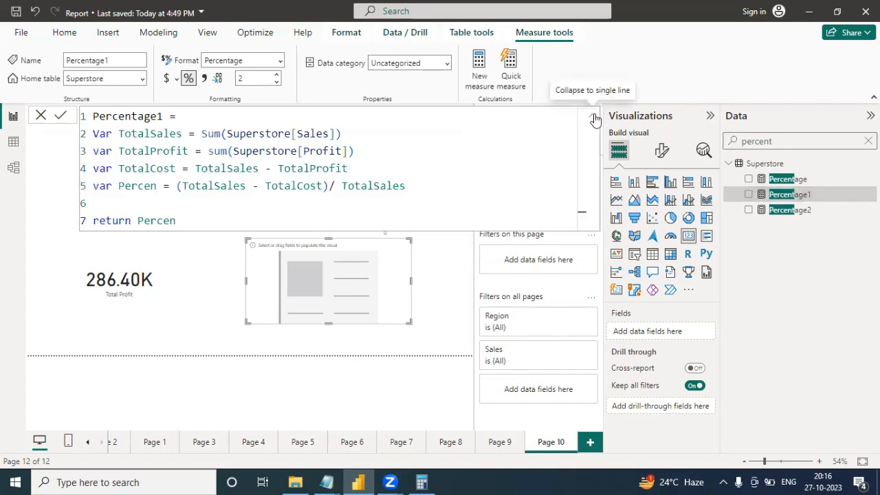
{"action": "left_click", "coordinate": [595, 119]}
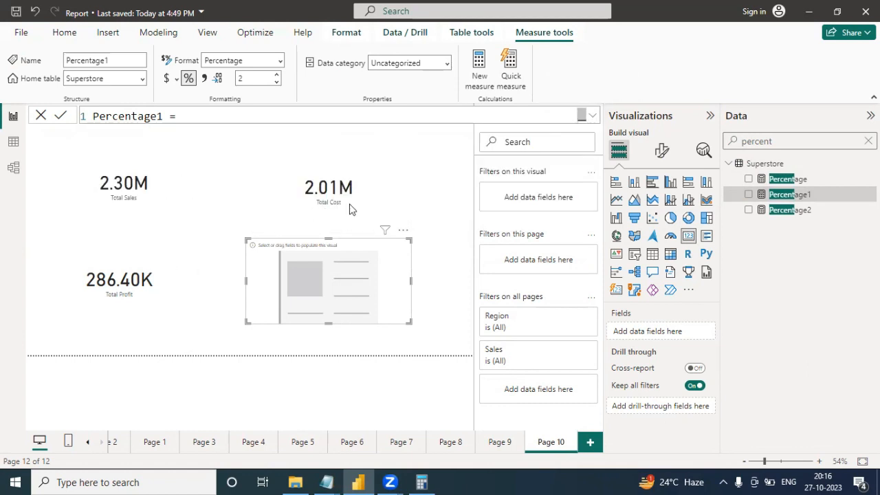
{"action": "left_click", "coordinate": [593, 118]}
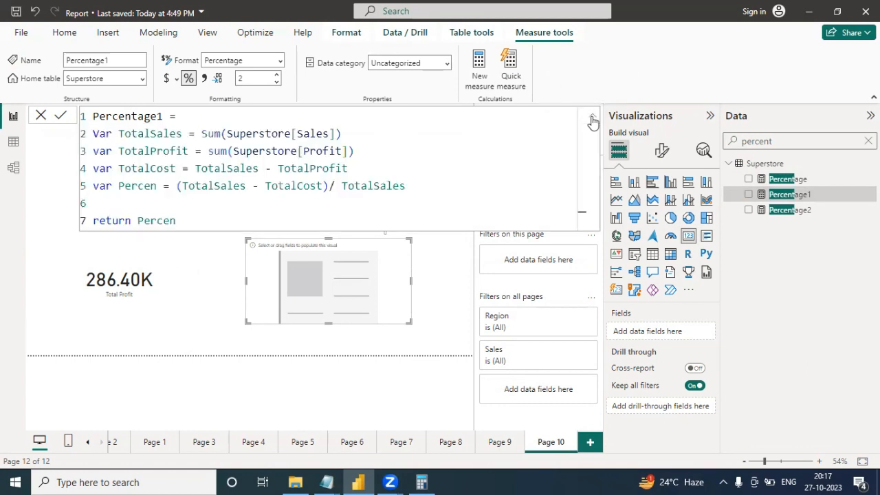
{"action": "double_click", "coordinate": [138, 135]}
{"action": "key", "text": "ctrl+c"}
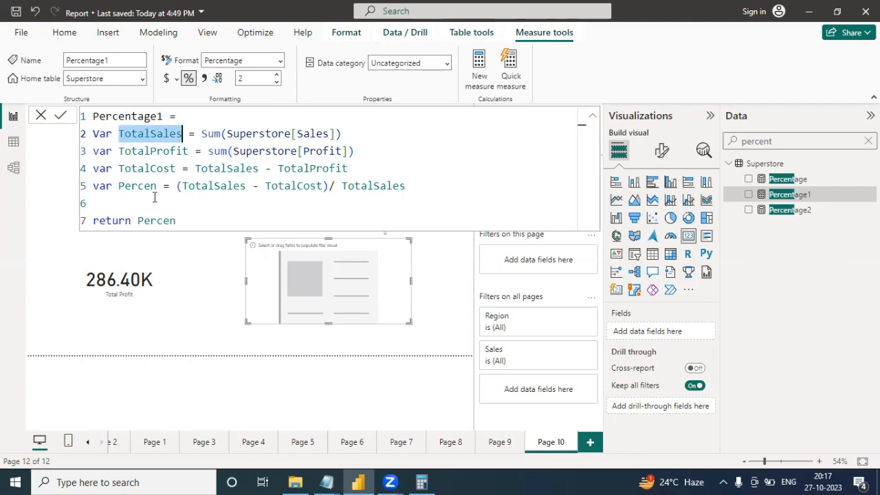
{"action": "double_click", "coordinate": [158, 221]}
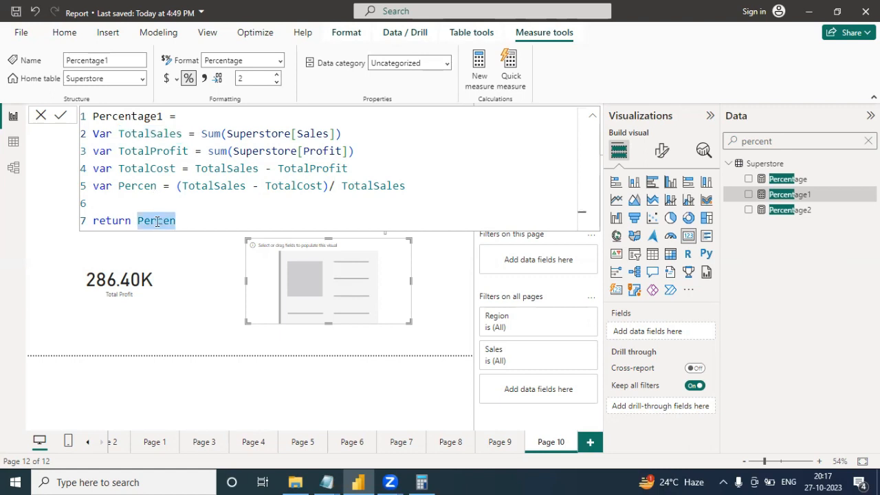
{"action": "key", "text": "ctrl+v"}
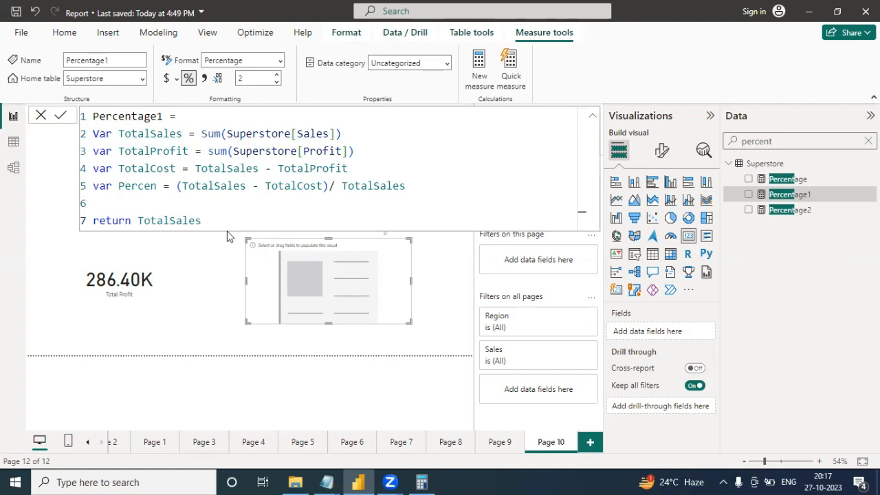
{"action": "key", "text": "Return"}
Show the Percentage1 measure in the empty card and check its value against the formula
{"action": "left_click_drag", "start_coordinate": [789, 199], "coordinate": [665, 334]}
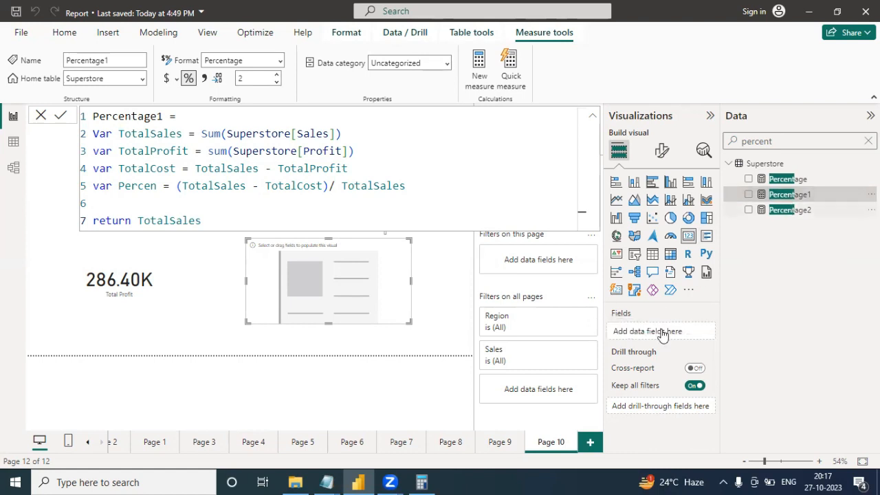
{"action": "left_click", "coordinate": [592, 115]}
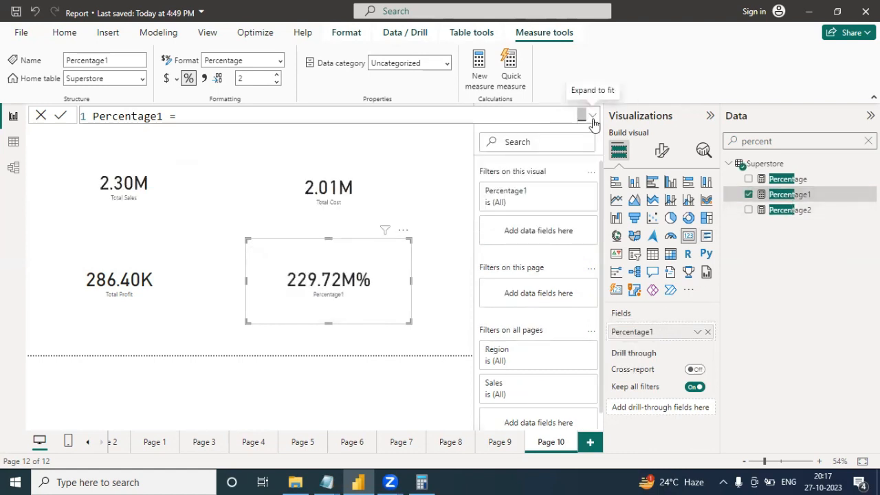
{"action": "left_click", "coordinate": [593, 117]}
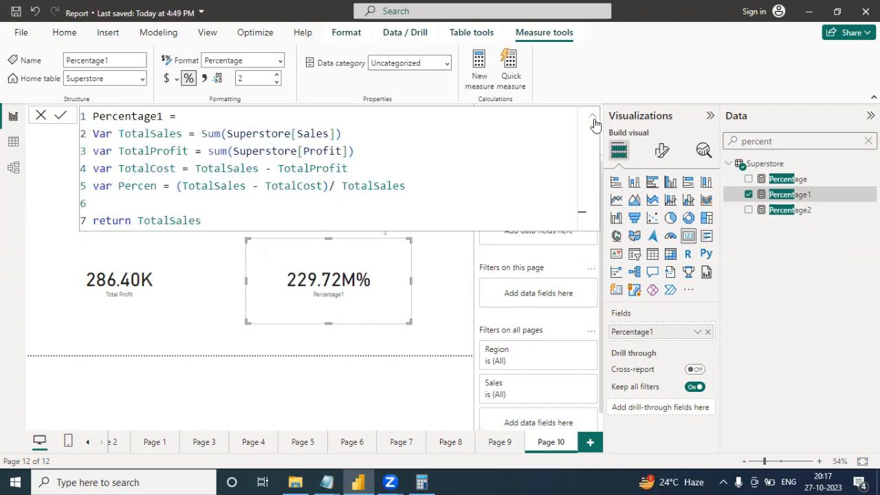
Compare the formulas and formats of the Percentage2 and Percentage1 measures, then collapse the formula editor
{"action": "left_click", "coordinate": [791, 212]}
{"action": "left_click", "coordinate": [788, 196]}
{"action": "key", "text": "ctrl+z"}
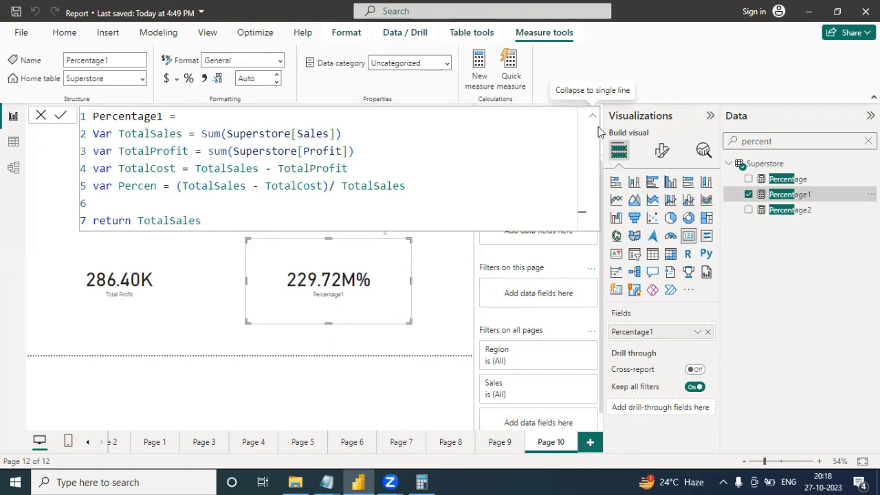
{"action": "left_click", "coordinate": [777, 210]}
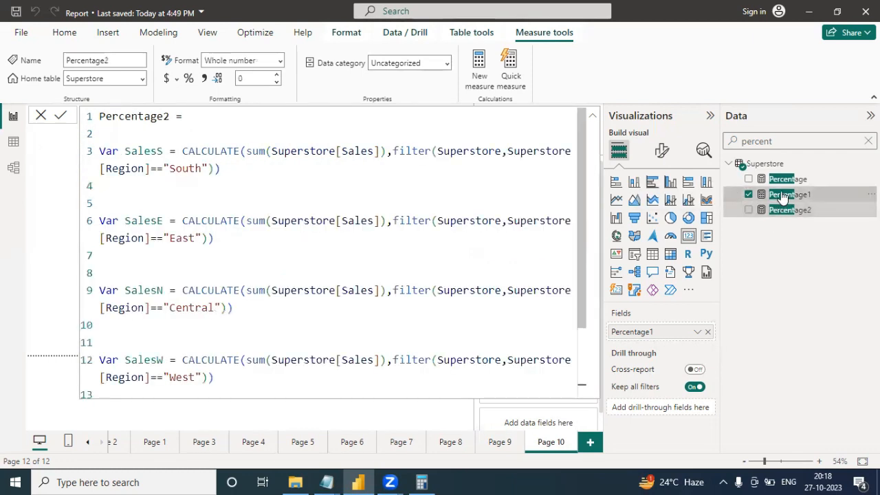
{"action": "left_click", "coordinate": [782, 196]}
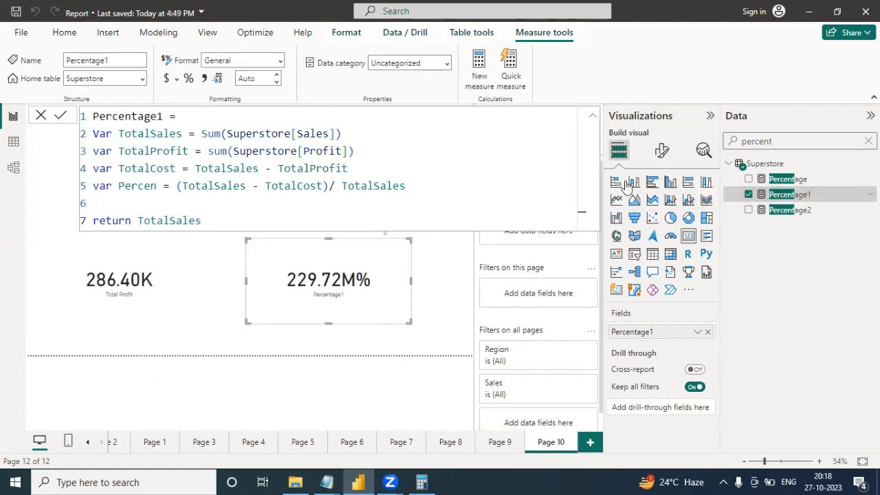
{"action": "left_click", "coordinate": [593, 120]}
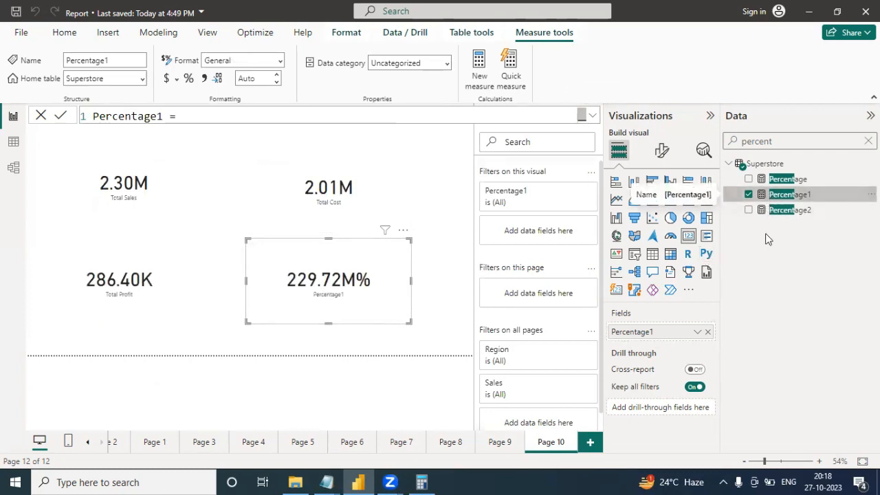
Remove Percentage1 from the card and add it back, and set the callout value's display units to None
{"action": "left_click", "coordinate": [748, 195]}
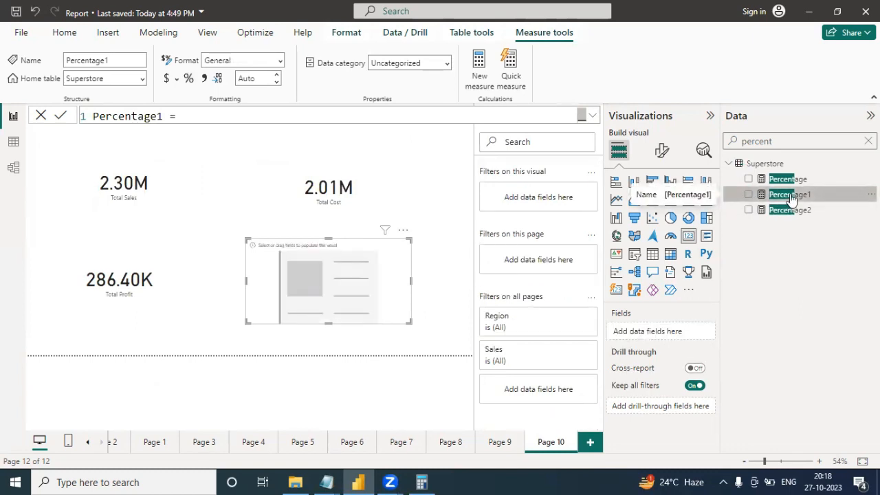
{"action": "left_click_drag", "start_coordinate": [791, 198], "coordinate": [658, 335]}
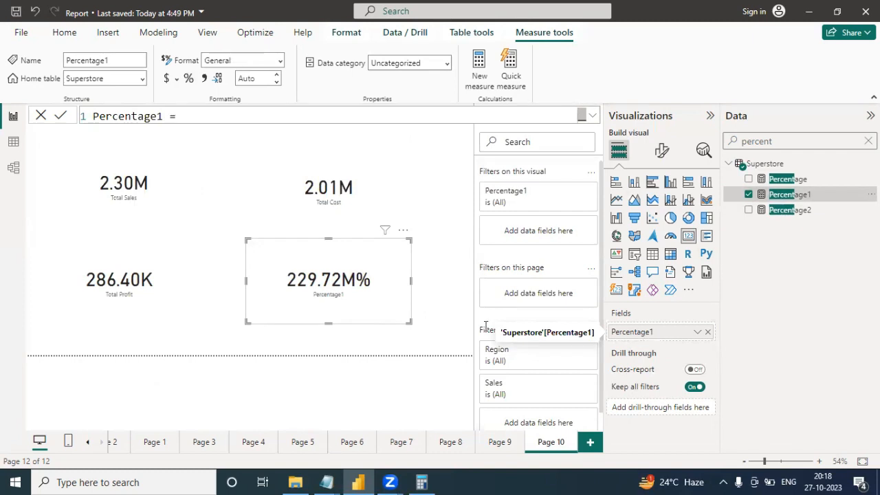
{"action": "left_click", "coordinate": [662, 153]}
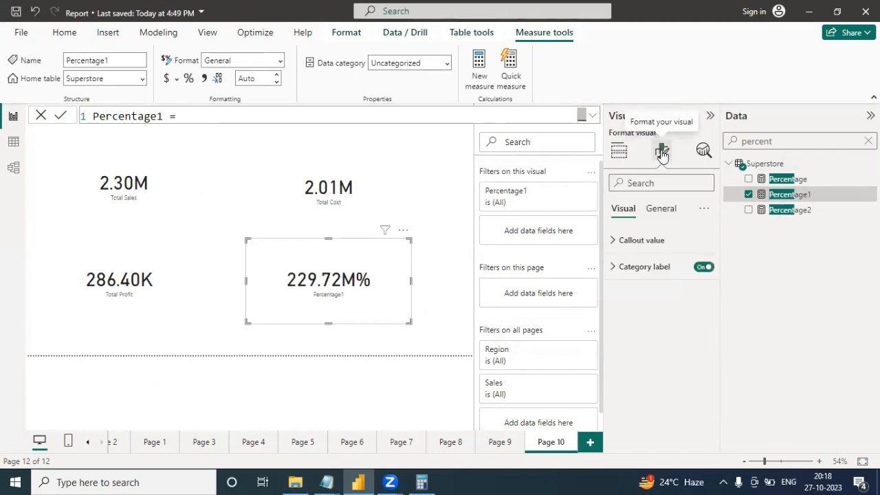
{"action": "left_click", "coordinate": [613, 242]}
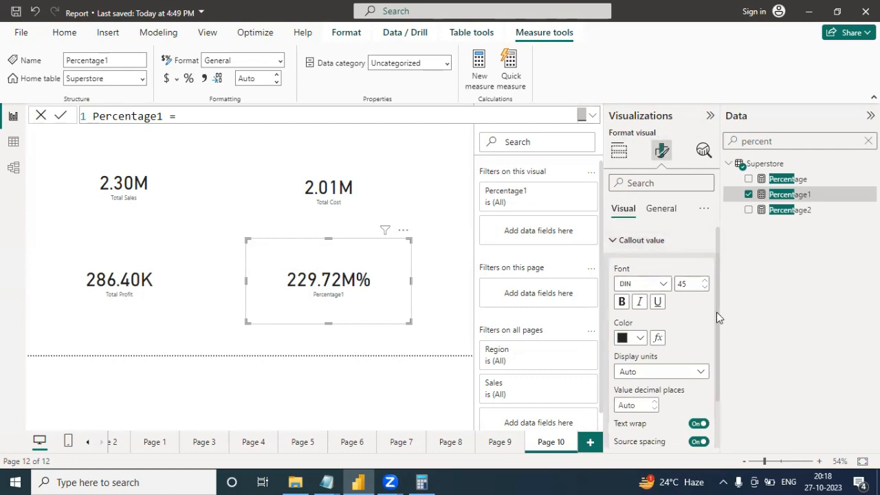
{"action": "left_click_drag", "start_coordinate": [717, 312], "coordinate": [714, 364]}
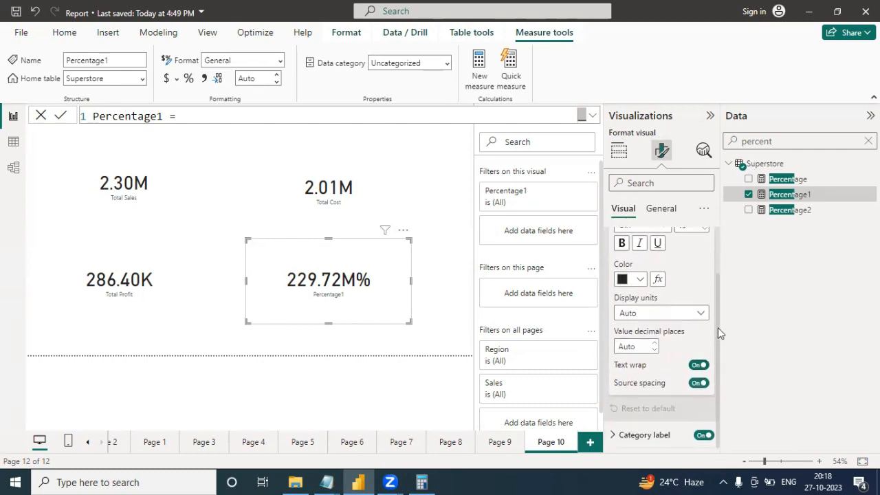
{"action": "left_click", "coordinate": [702, 314]}
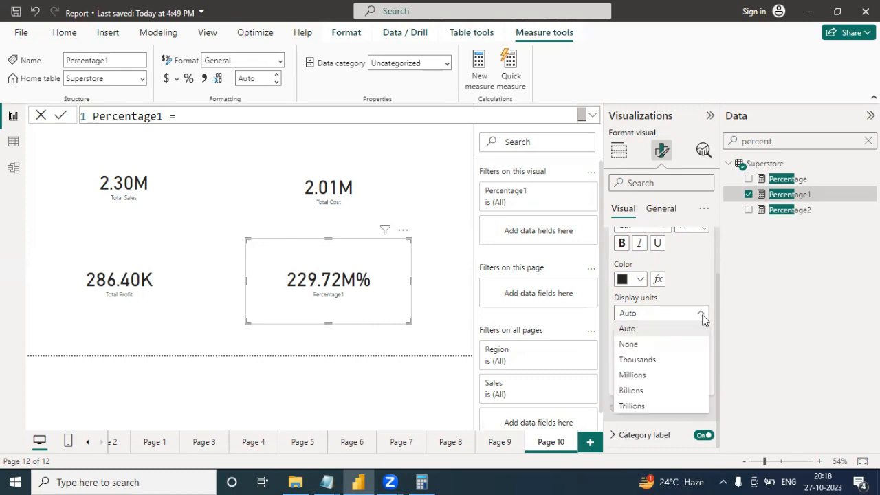
{"action": "left_click", "coordinate": [629, 344]}
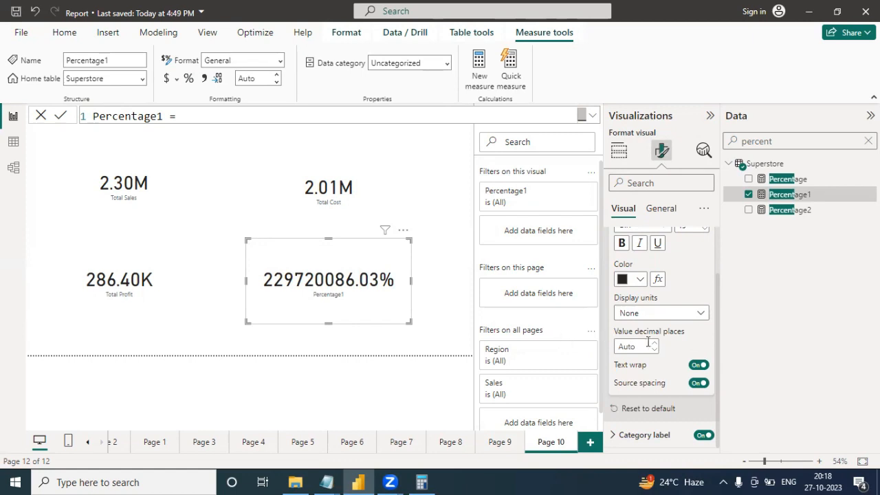
Set the card's callout value to 1 decimal place and its display units to Auto
{"action": "left_click", "coordinate": [653, 347]}
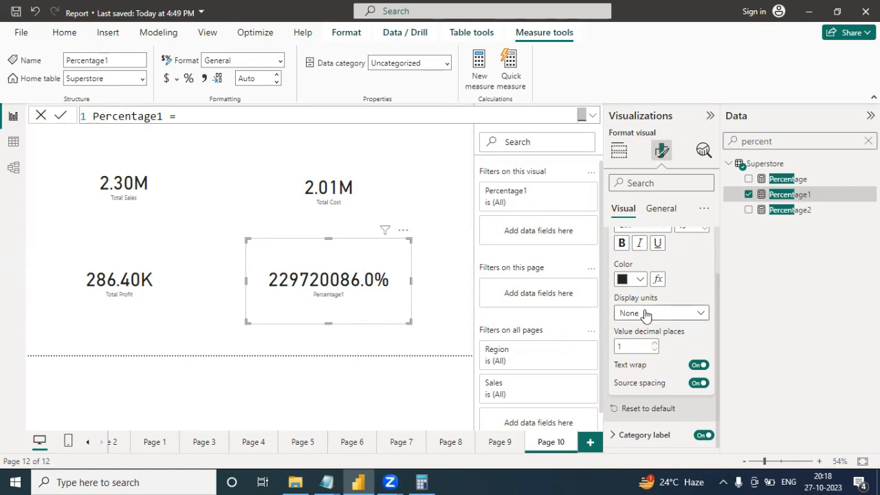
{"action": "left_click", "coordinate": [647, 314]}
{"action": "left_click", "coordinate": [628, 329]}
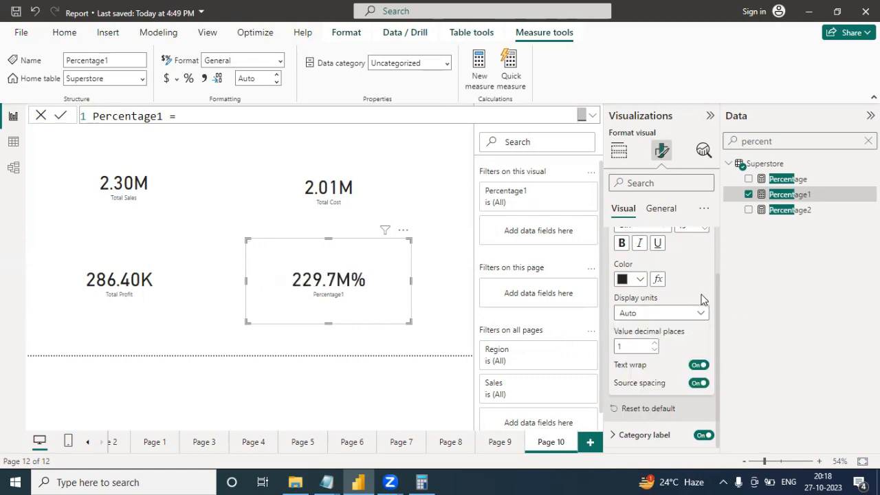
{"action": "scroll", "coordinate": [717, 293], "scroll_direction": "up", "scroll_amount": 2}
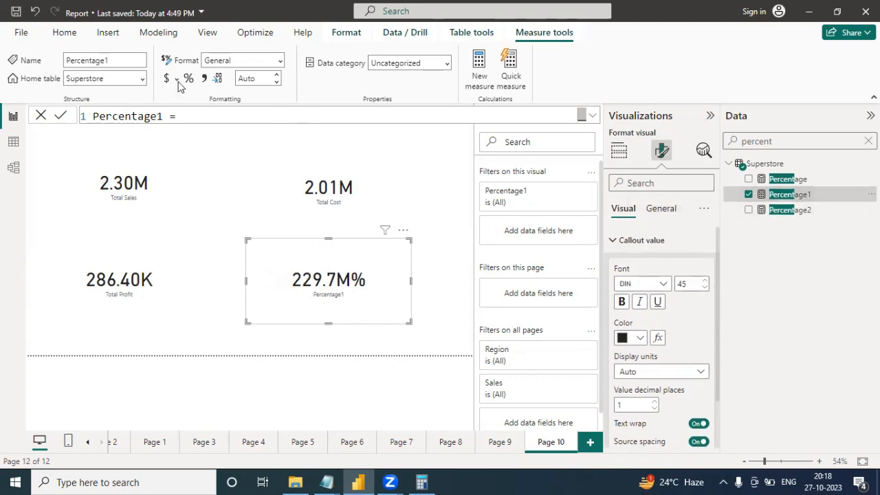
Expand the full Percentage1 formula and try the percentage format on the measure
{"action": "left_click", "coordinate": [593, 116]}
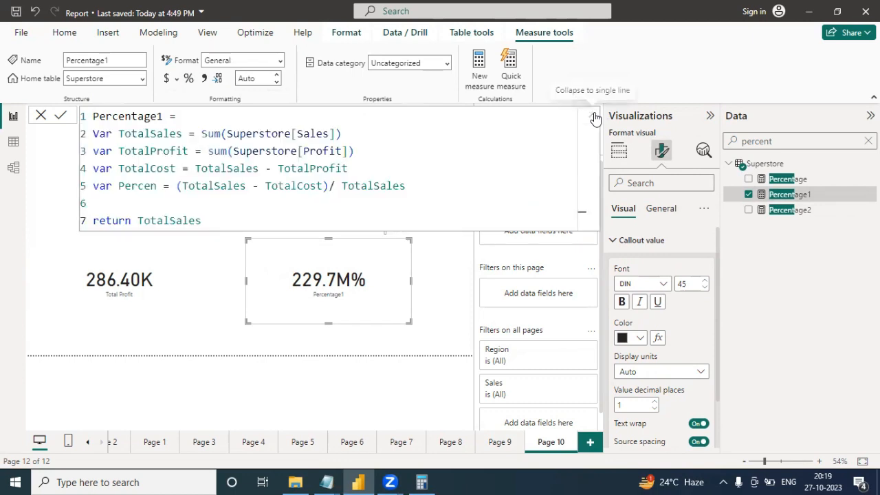
{"action": "left_click", "coordinate": [188, 79]}
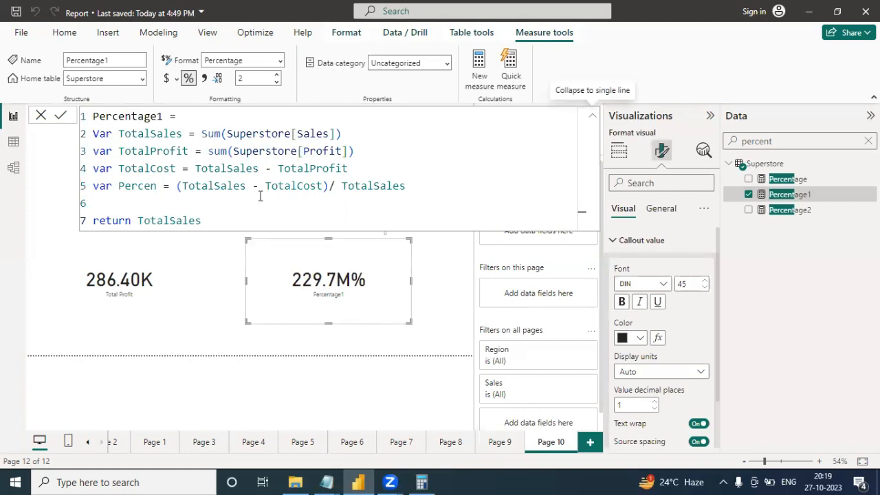
{"action": "left_click", "coordinate": [619, 150]}
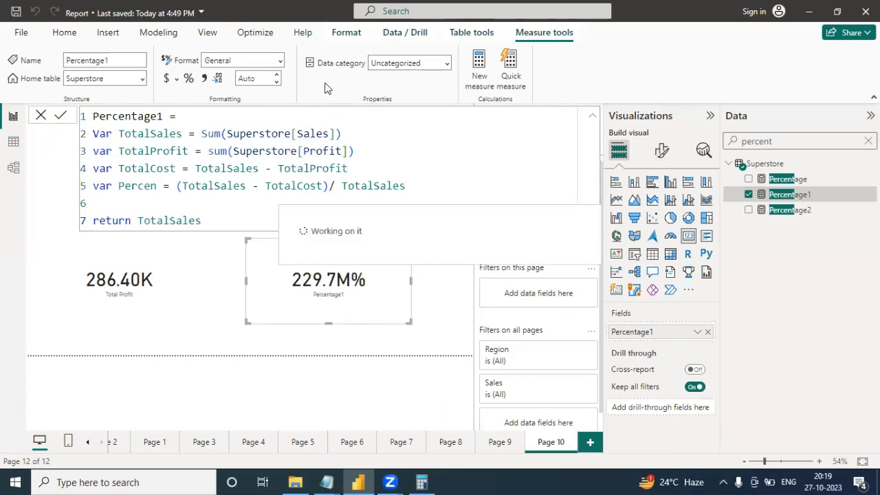
Delete the Percentage1 card and insert a new card showing the Percentage1 measure in its place
{"action": "left_click", "coordinate": [376, 315]}
{"action": "key", "text": "Delete"}
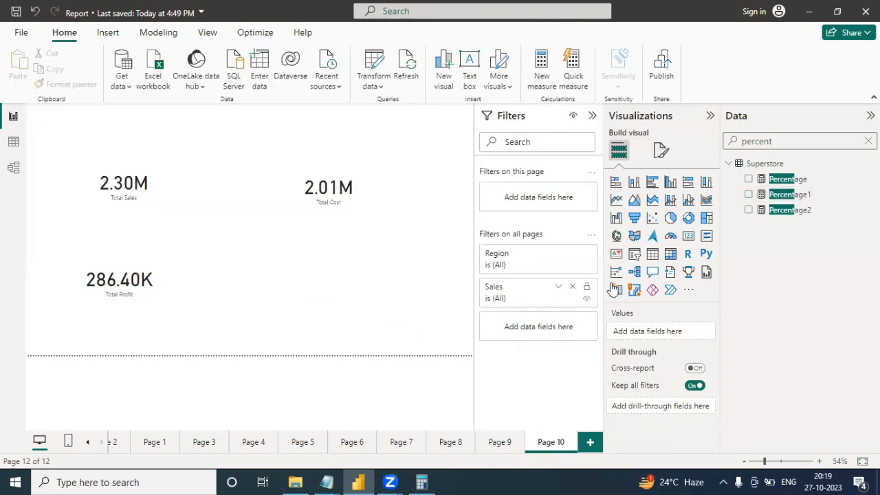
{"action": "left_click", "coordinate": [696, 237]}
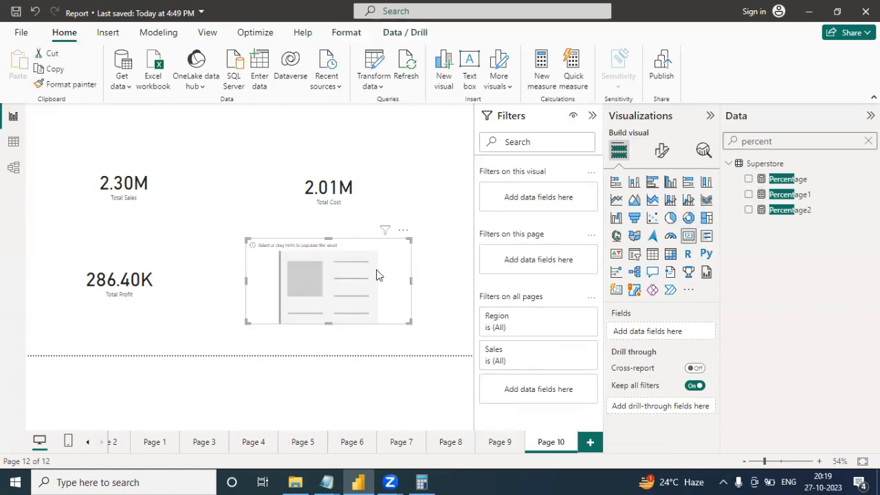
{"action": "left_click_drag", "start_coordinate": [783, 199], "coordinate": [647, 331]}
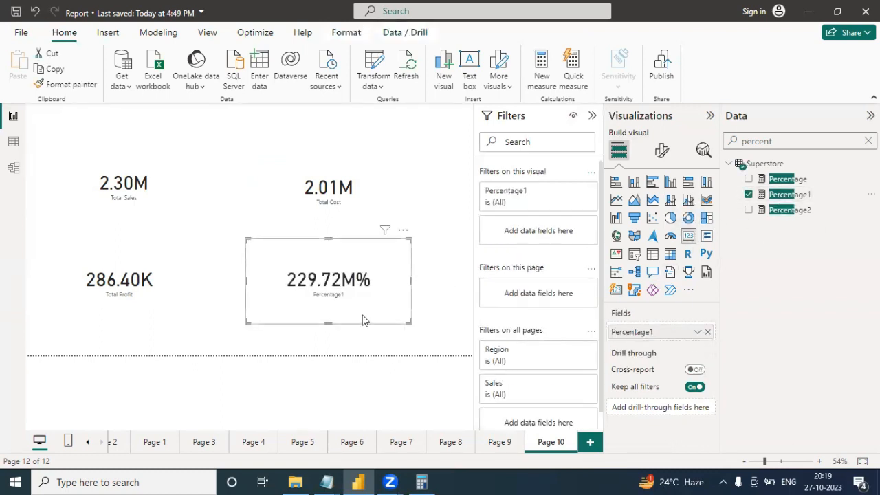
Apply the percentage format to the Percentage1 measure and switch it back to General
{"action": "left_click", "coordinate": [789, 194]}
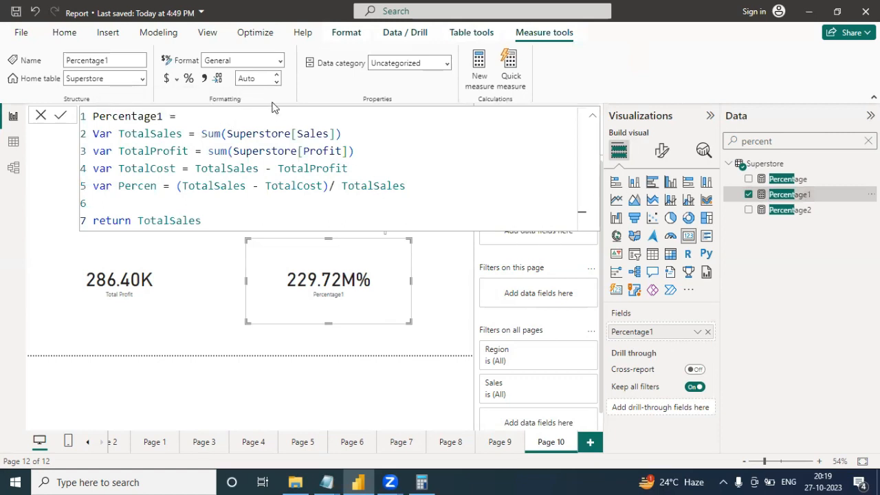
{"action": "left_click", "coordinate": [192, 81]}
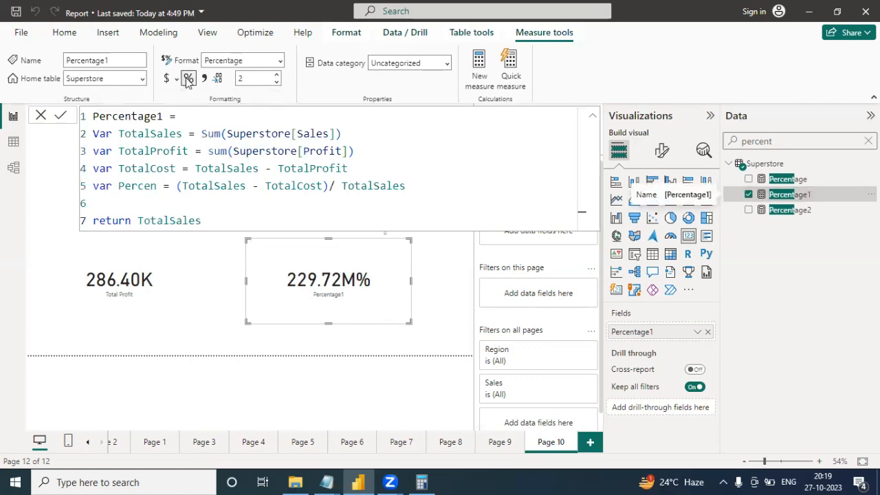
{"action": "left_click", "coordinate": [188, 81]}
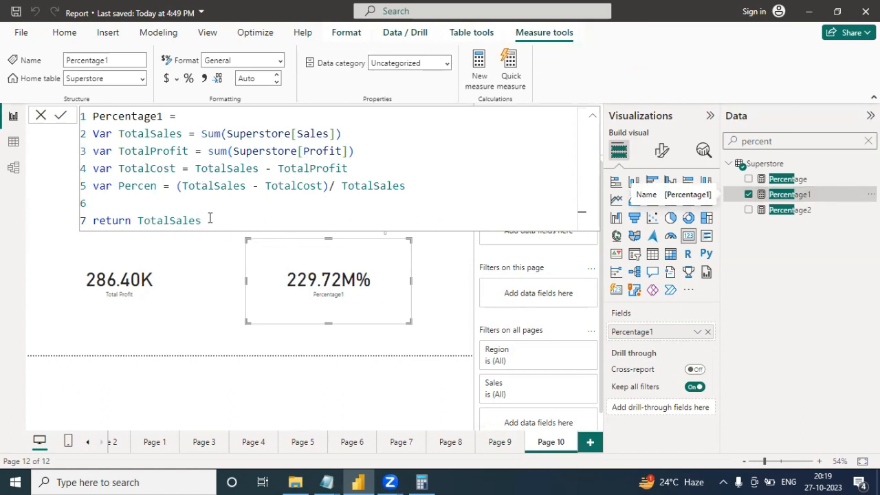
Try to copy the Percentage1 formula into a new measure in the Superstore table
{"action": "left_click_drag", "start_coordinate": [209, 218], "coordinate": [93, 114]}
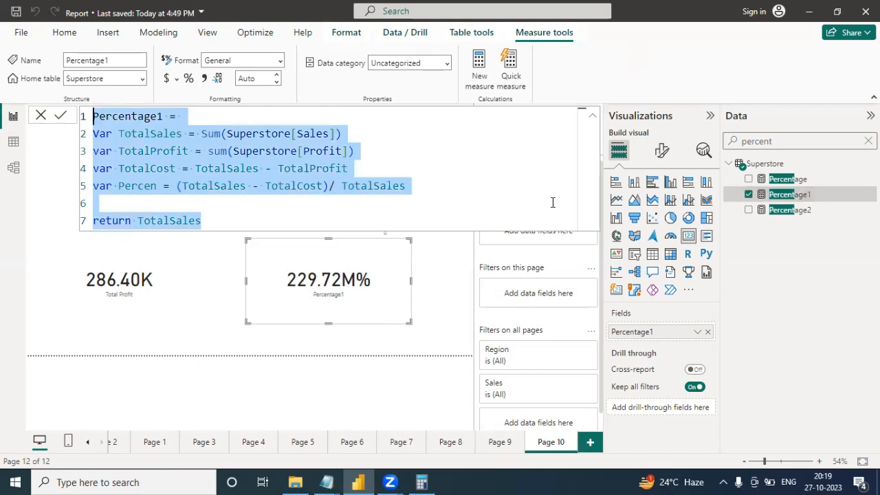
{"action": "left_click", "coordinate": [40, 115]}
{"action": "right_click", "coordinate": [769, 165]}
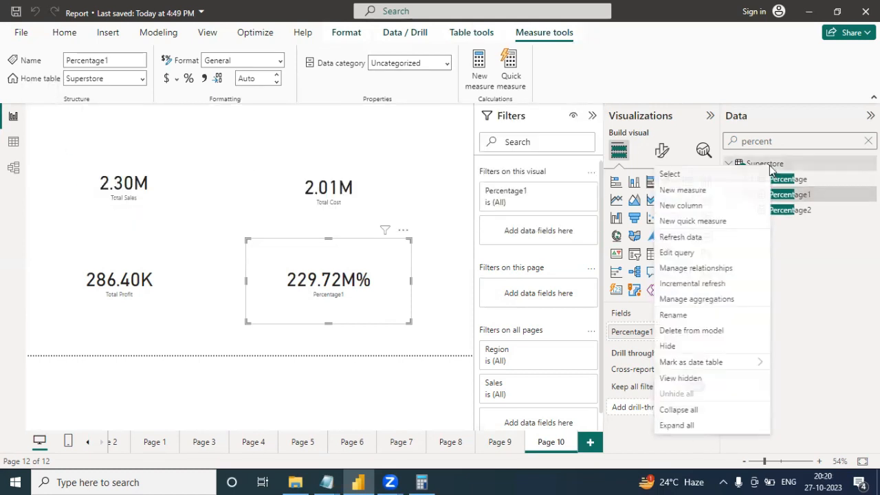
{"action": "left_click", "coordinate": [698, 193]}
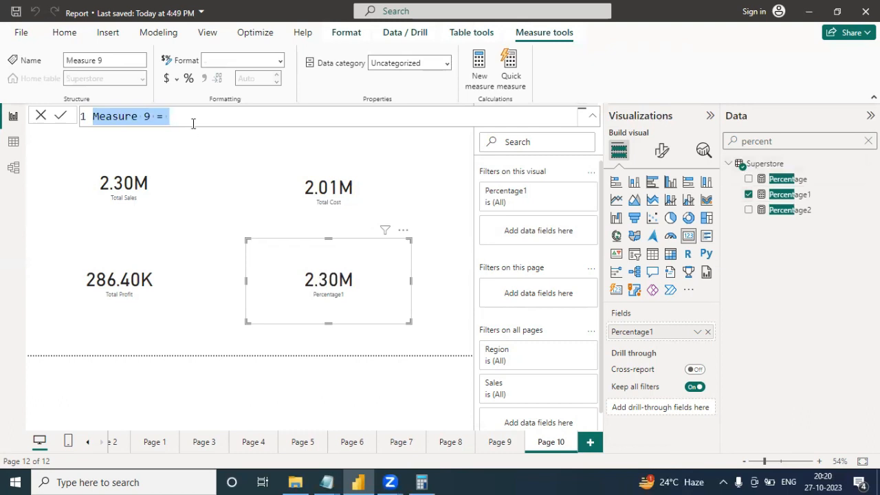
{"action": "type", "text": "TotalSales"}
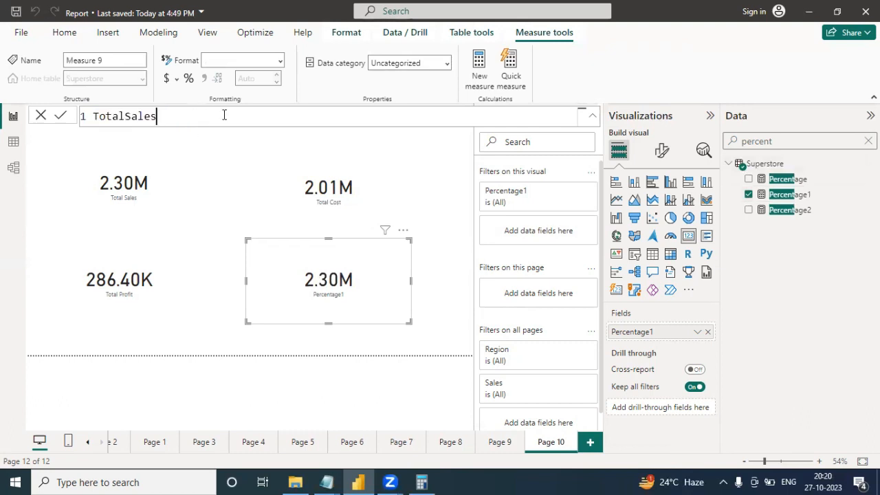
Copy the entire formula of the Percentage1 measure and collapse the formula editor
{"action": "left_click", "coordinate": [783, 198]}
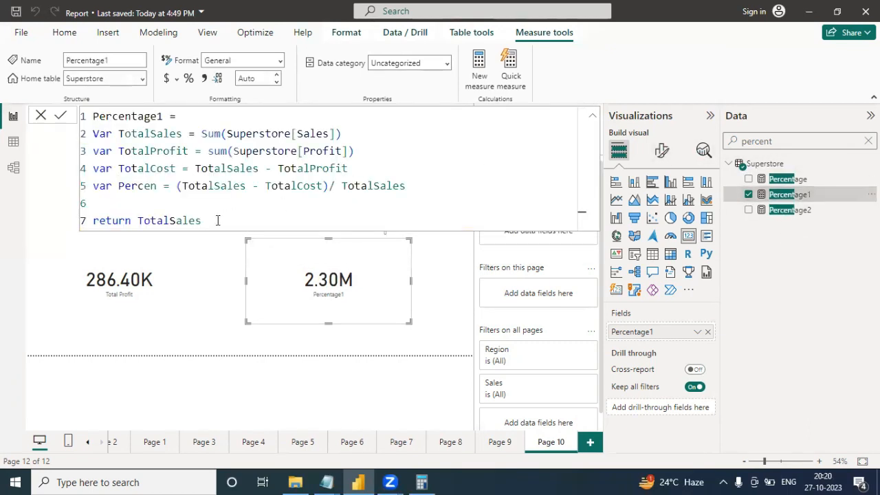
{"action": "key", "text": "ctrl+a"}
{"action": "key", "text": "ctrl+c"}
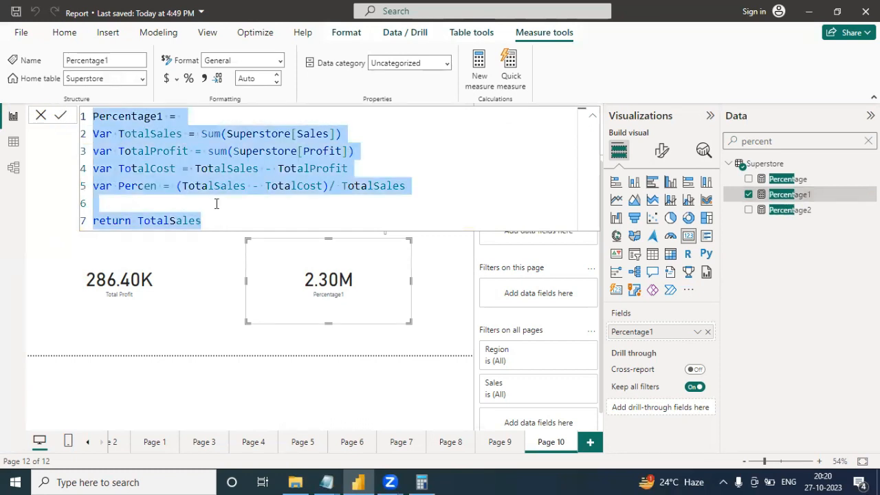
{"action": "left_click", "coordinate": [592, 115]}
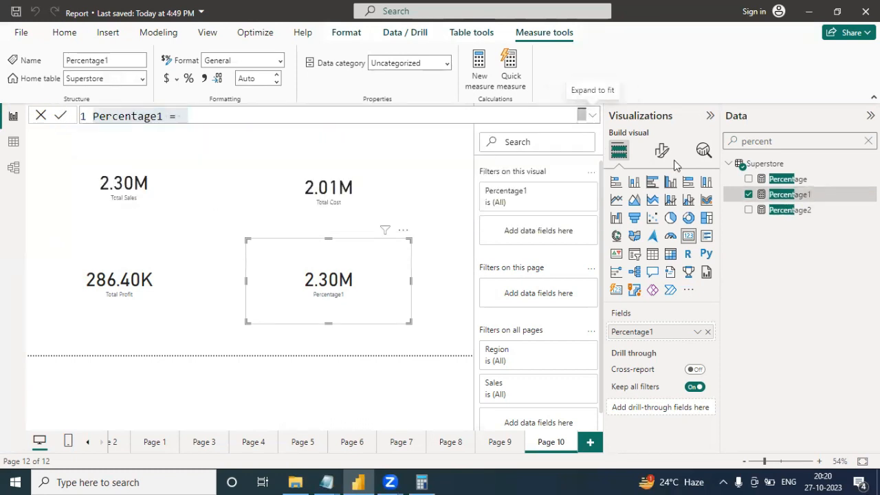
Create another measure in the Superstore table, paste the copied formula and name it Percentage11
{"action": "right_click", "coordinate": [766, 166]}
{"action": "left_click", "coordinate": [696, 187]}
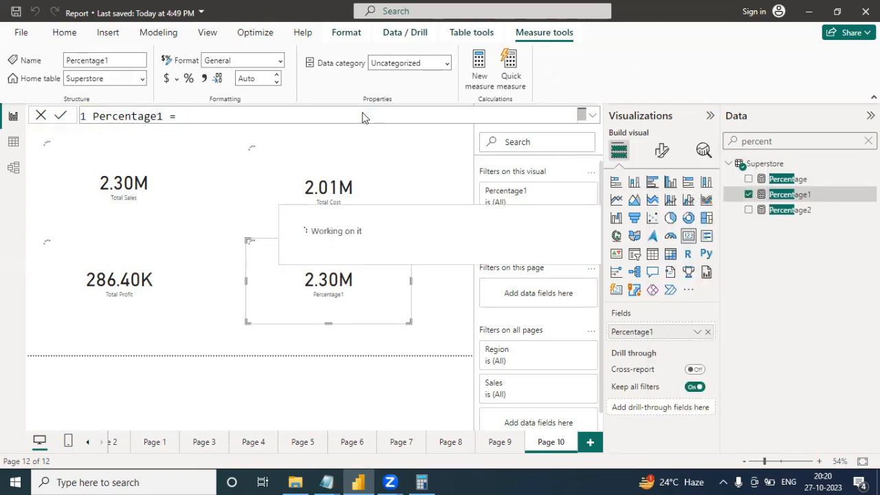
{"action": "key", "text": "ctrl+a"}
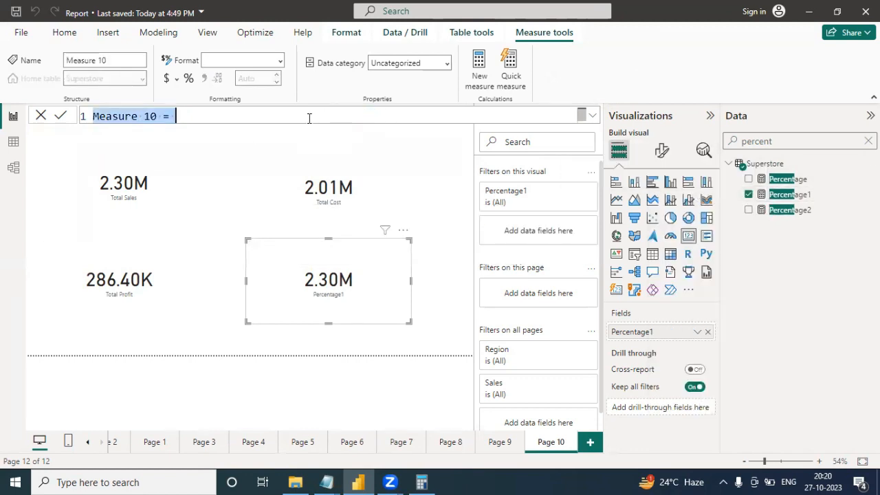
{"action": "key", "text": "ctrl+v"}
{"action": "left_click", "coordinate": [160, 116]}
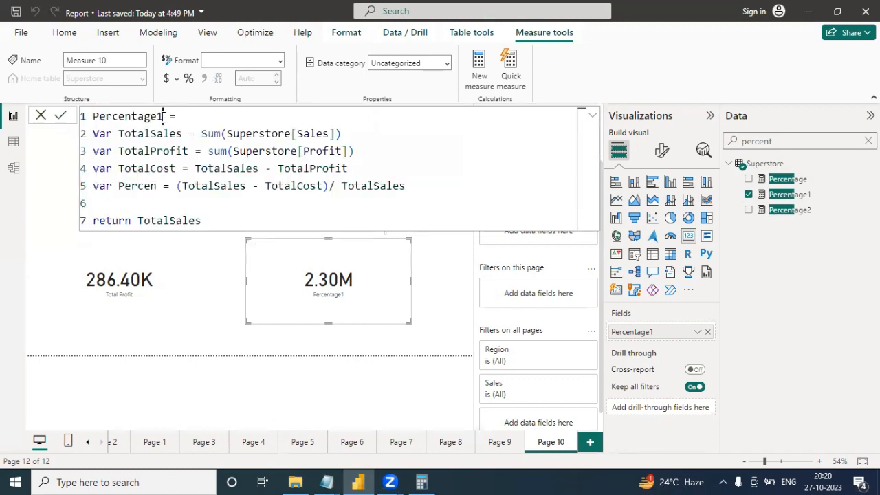
{"action": "type", "text": "1"}
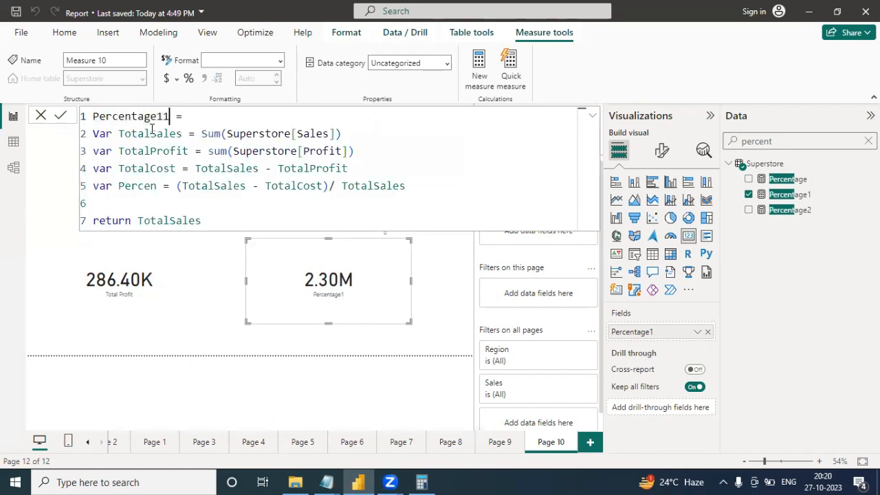
Check the TotalSales variable and return expression in the Percentage11 formula, commit it and collapse the formula editor
{"action": "double_click", "coordinate": [152, 134]}
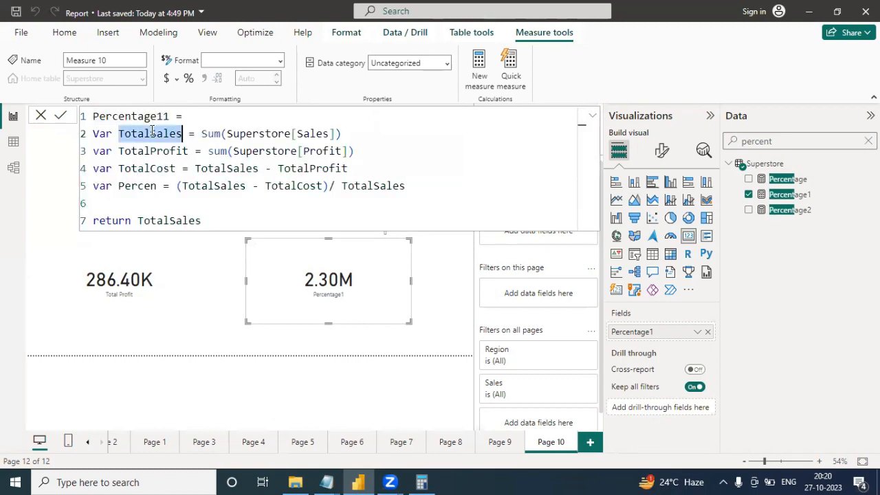
{"action": "double_click", "coordinate": [174, 221]}
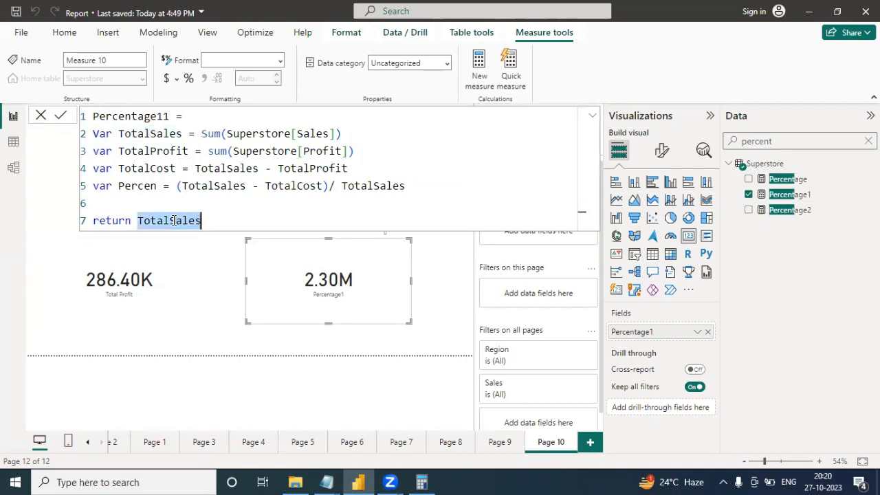
{"action": "left_click", "coordinate": [237, 223]}
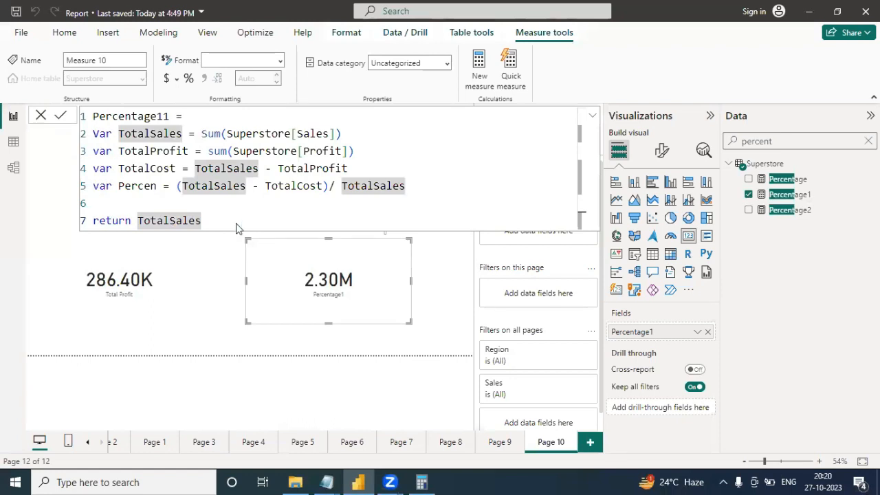
{"action": "key", "text": "Return"}
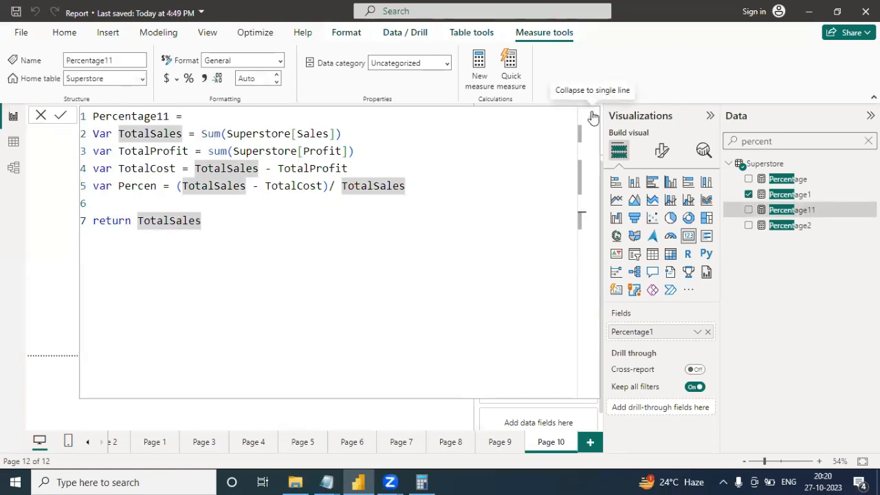
{"action": "left_click", "coordinate": [593, 117]}
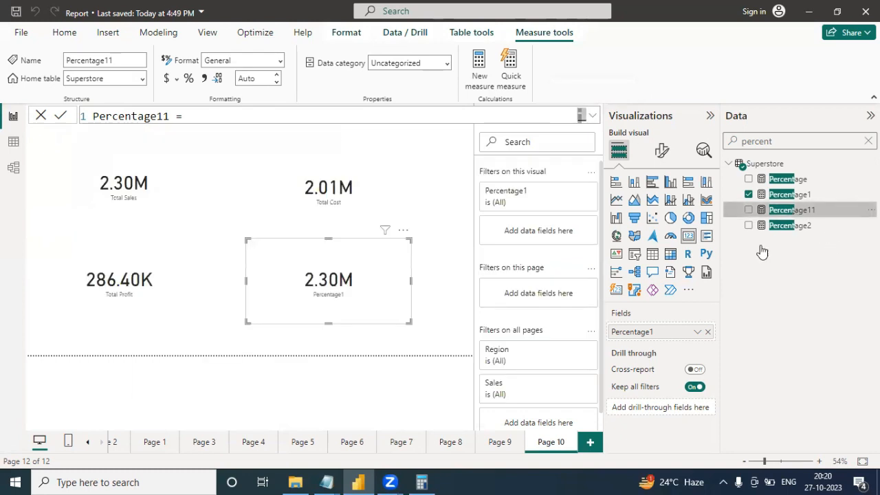
Try the Percentage11 measure in the card in place of Percentage1, and put Percentage1 back
{"action": "left_click", "coordinate": [708, 333]}
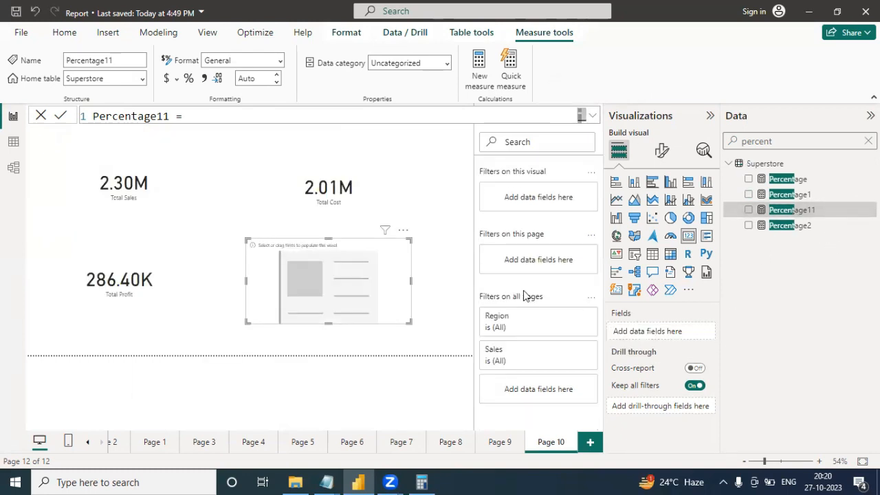
{"action": "left_click_drag", "start_coordinate": [798, 209], "coordinate": [654, 332]}
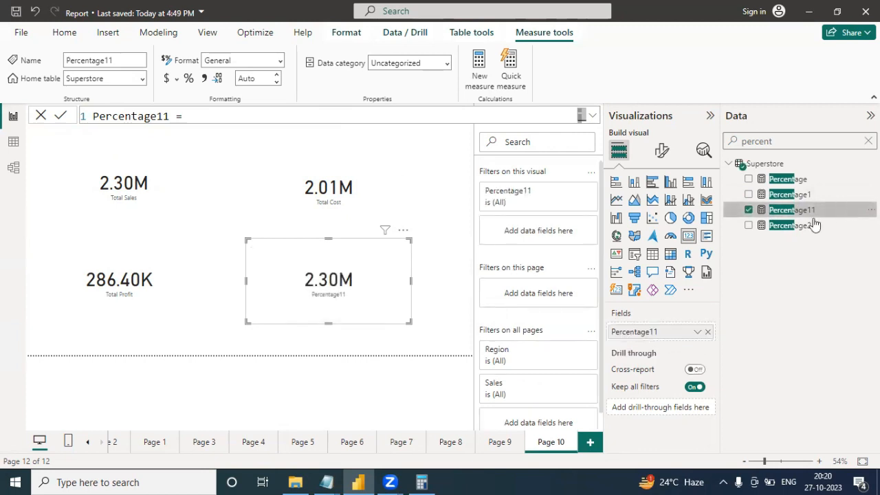
{"action": "left_click", "coordinate": [707, 332]}
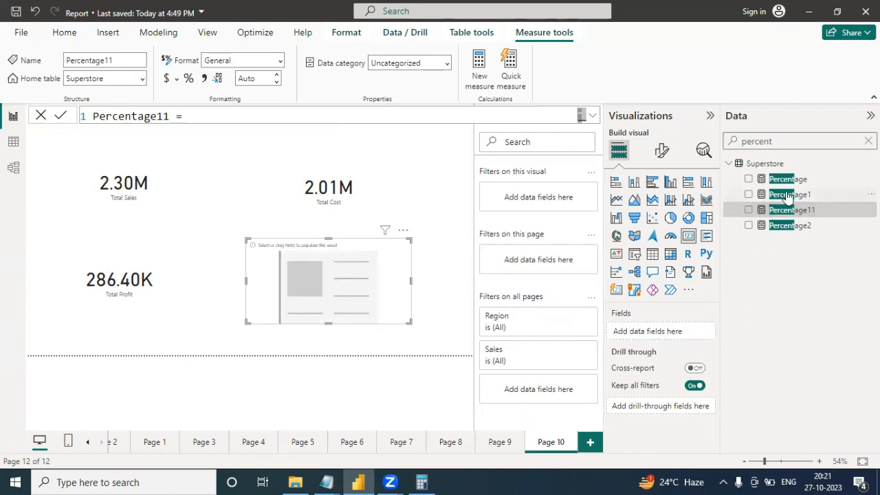
{"action": "left_click_drag", "start_coordinate": [789, 194], "coordinate": [652, 332]}
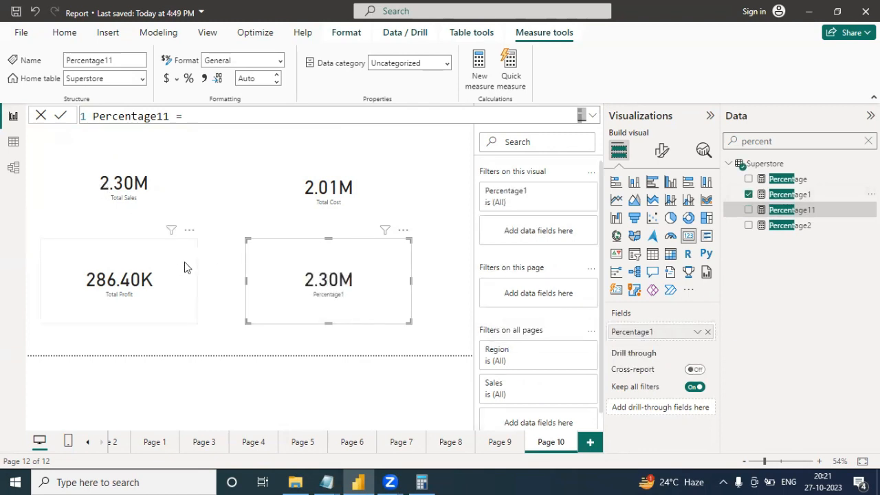
Change the return expression of the Percentage11 measure to TotalProfit, commit it and leave the formula editor
{"action": "left_click", "coordinate": [592, 117]}
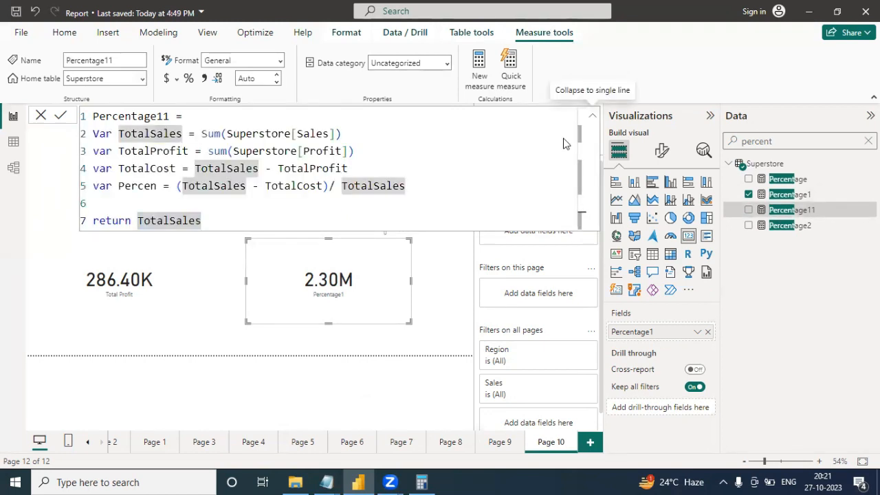
{"action": "double_click", "coordinate": [148, 151]}
{"action": "key", "text": "ctrl+c"}
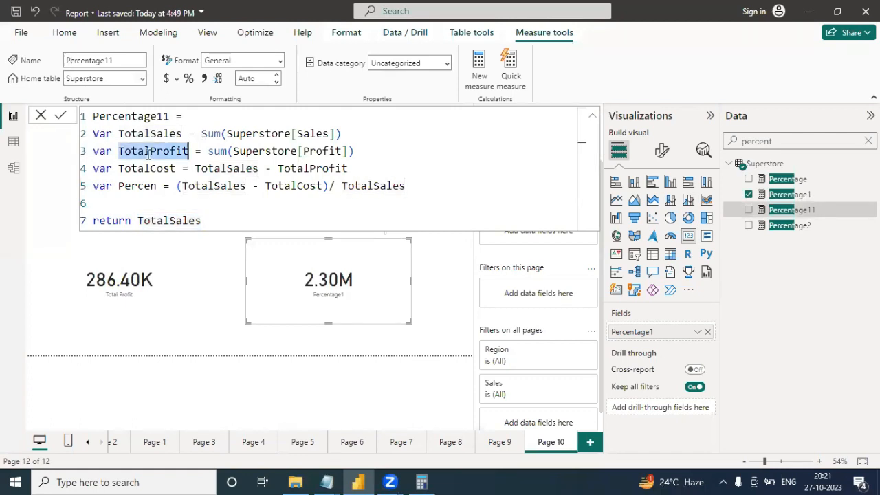
{"action": "double_click", "coordinate": [166, 220]}
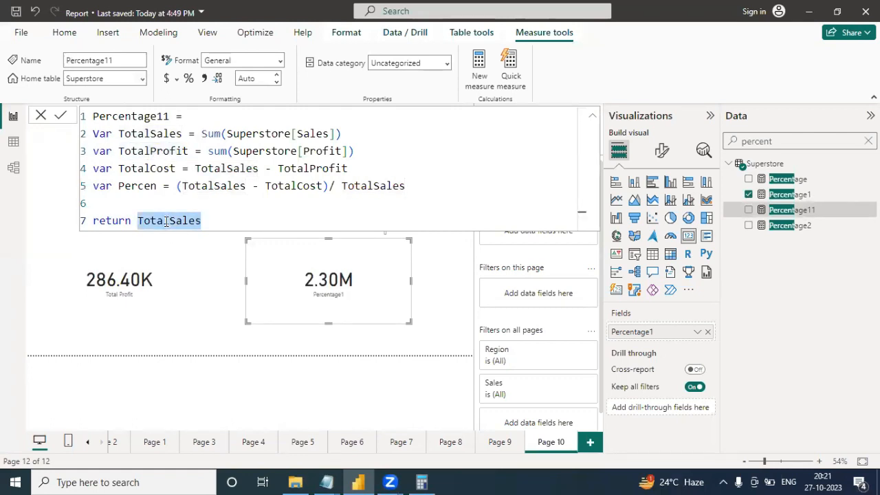
{"action": "key", "text": "ctrl+v"}
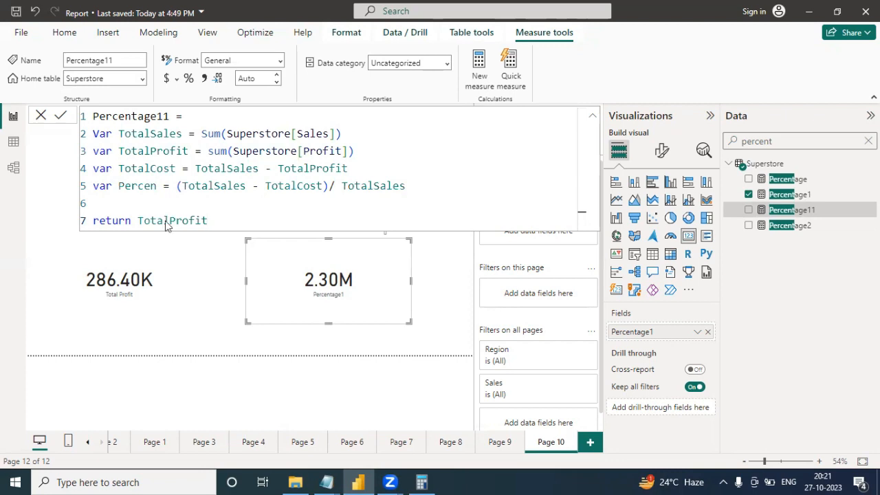
{"action": "key", "text": "Return"}
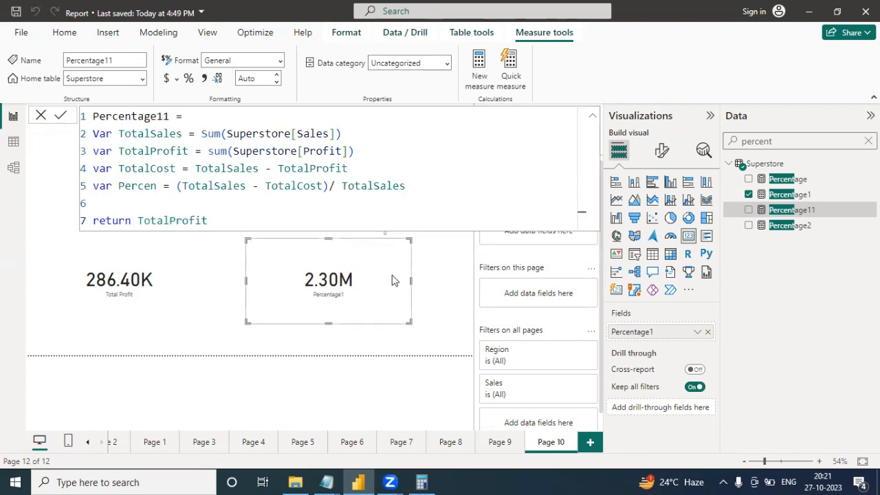
{"action": "left_click", "coordinate": [593, 117]}
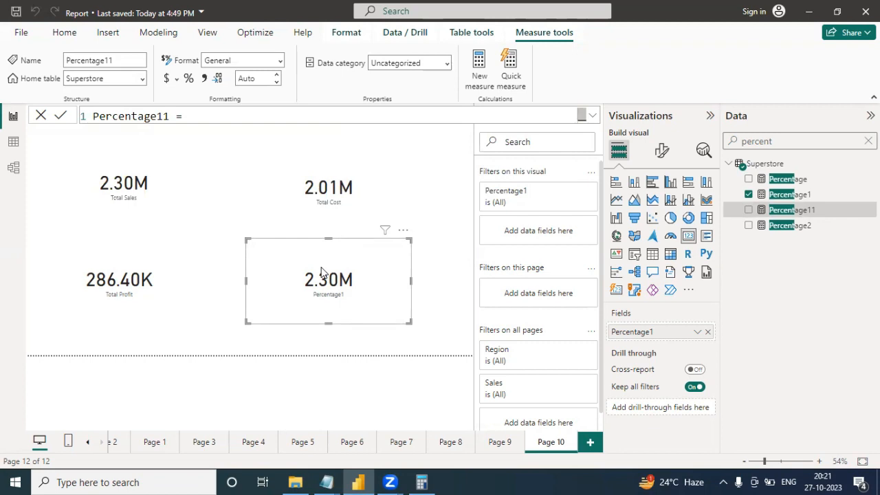
{"action": "left_click", "coordinate": [592, 117]}
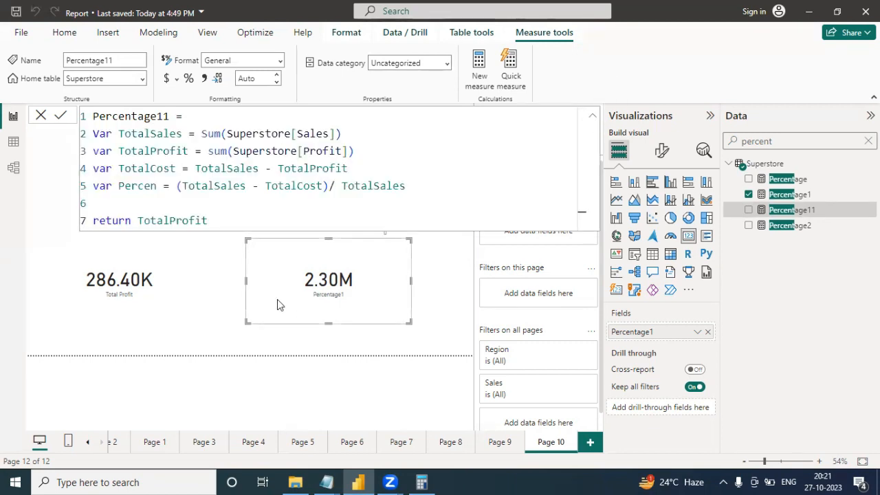
{"action": "left_click", "coordinate": [438, 313]}
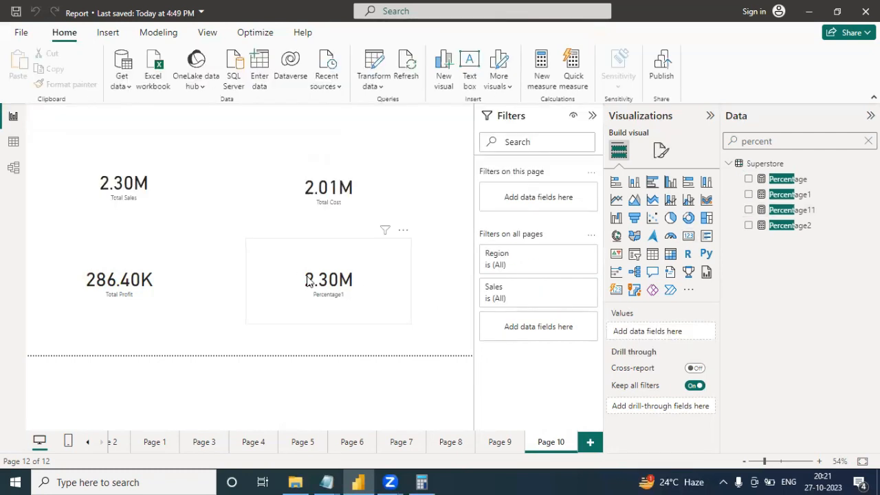
{"action": "left_click", "coordinate": [300, 279]}
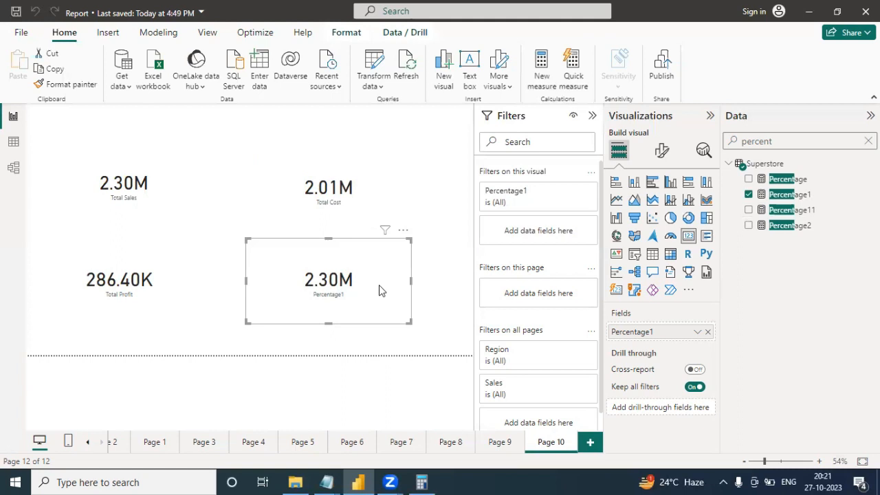
{"action": "left_click", "coordinate": [428, 293]}
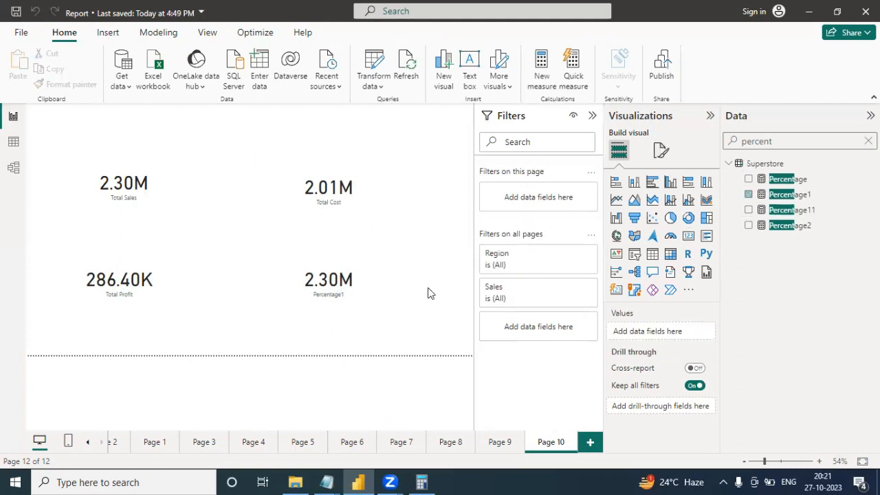
{"action": "left_click", "coordinate": [374, 297]}
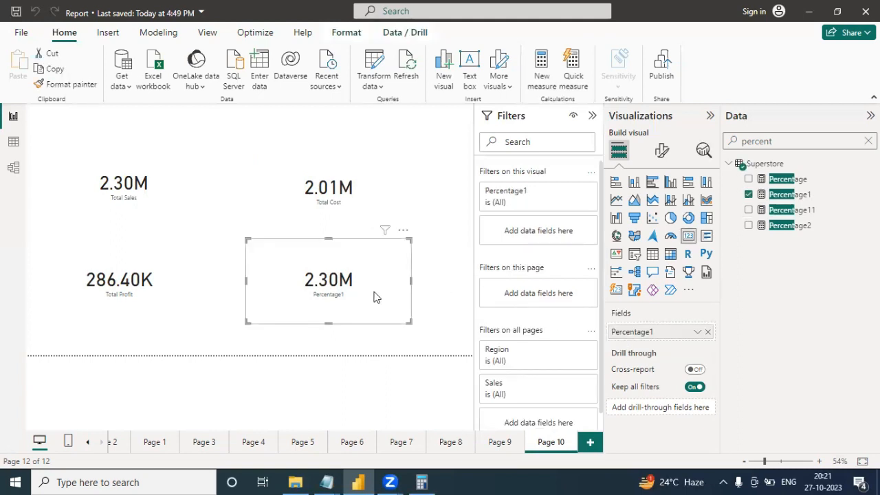
{"action": "left_click", "coordinate": [443, 293]}
Change the return expression of the Percentage1 measure to TotalProfit and commit it
{"action": "left_click", "coordinate": [790, 195]}
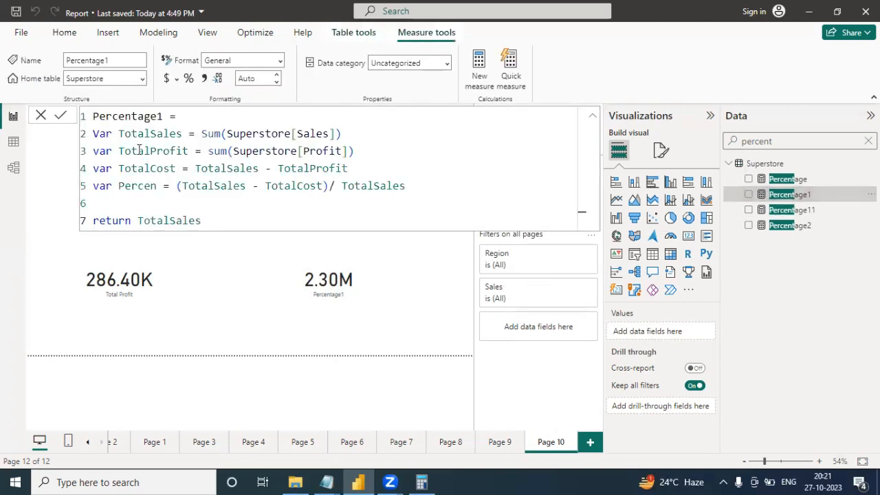
{"action": "double_click", "coordinate": [139, 150]}
{"action": "key", "text": "ctrl+c"}
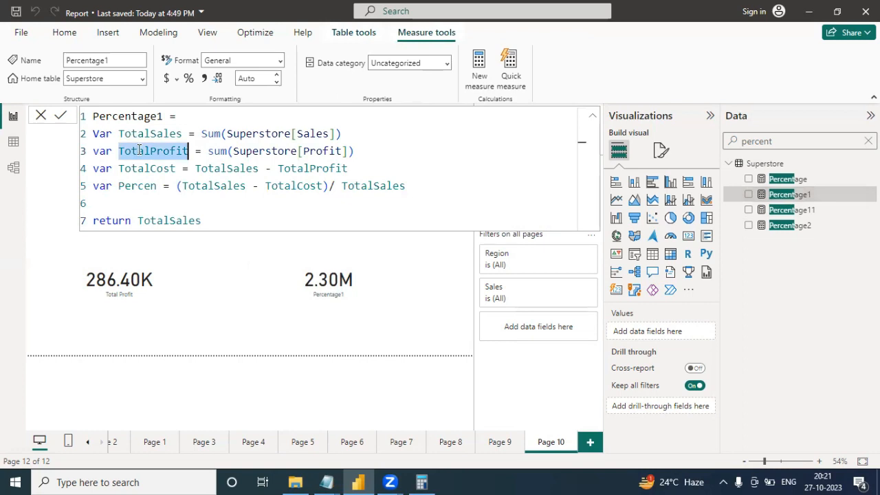
{"action": "double_click", "coordinate": [169, 220]}
{"action": "key", "text": "ctrl+v"}
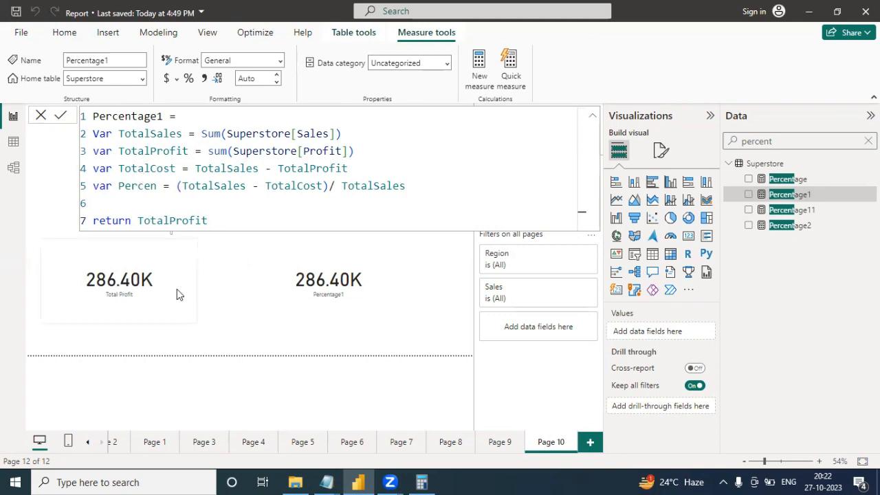
{"action": "left_click", "coordinate": [150, 169]}
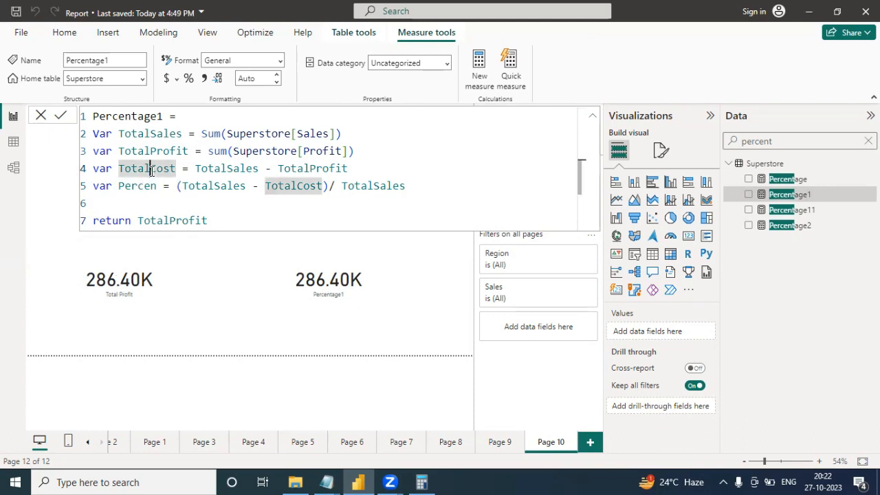
{"action": "double_click", "coordinate": [155, 220]}
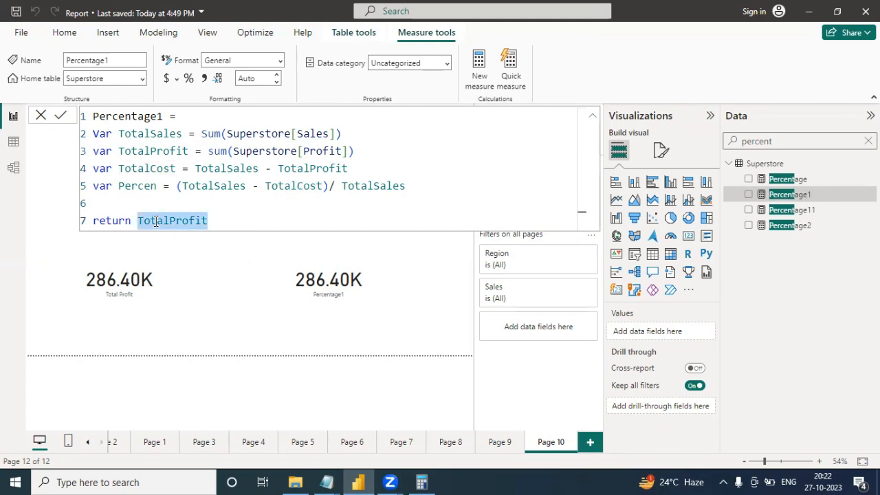
{"action": "type", "text": "var TotalCost = TotalSales - TotalProfit"}
{"action": "key", "text": "ctrl+z"}
Copy the TotalCost variable name into the Percentage1 return expression, commit the measure and close the formula editor
{"action": "double_click", "coordinate": [146, 168]}
{"action": "key", "text": "BackSpace"}
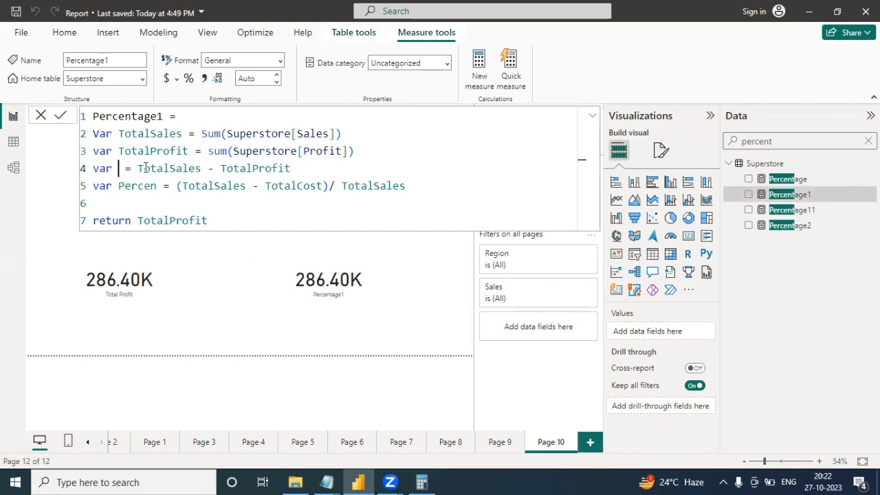
{"action": "key", "text": "ctrl+z"}
{"action": "key", "text": "ctrl+c"}
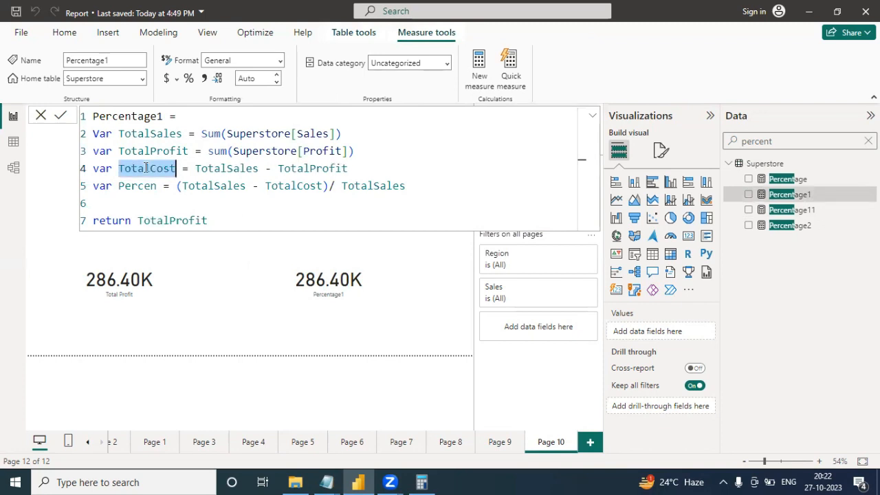
{"action": "double_click", "coordinate": [165, 221]}
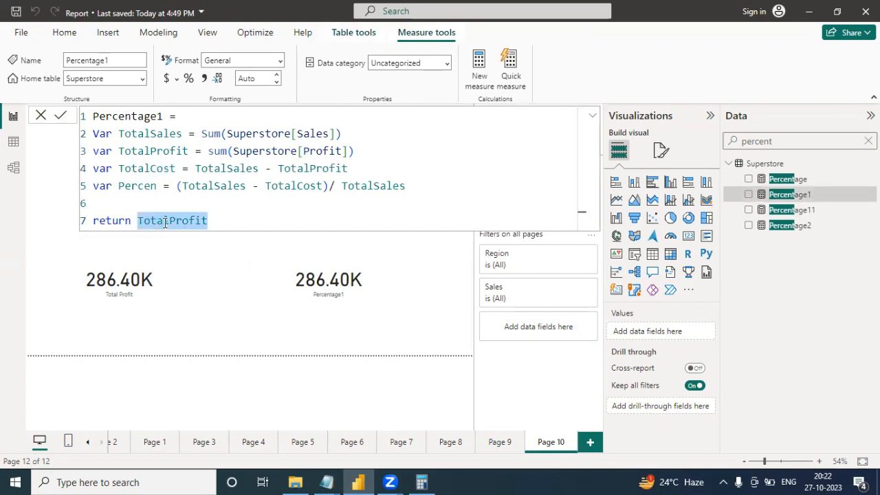
{"action": "key", "text": "ctrl+v"}
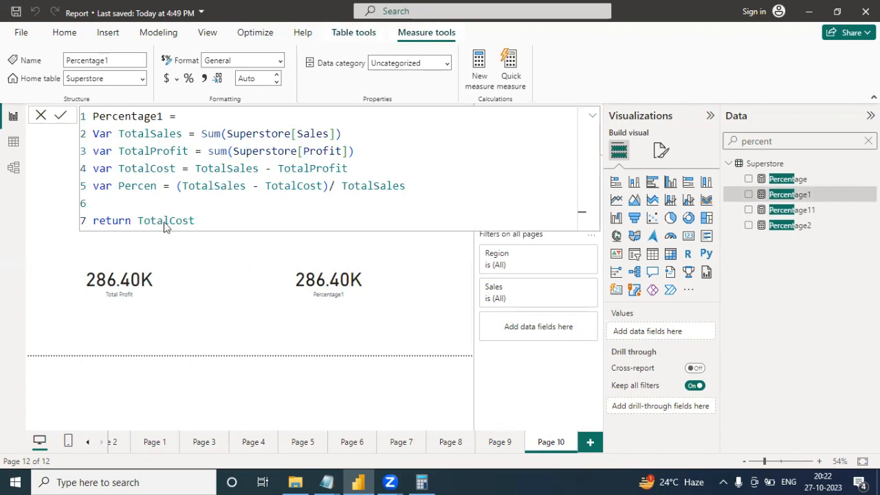
{"action": "key", "text": "Return"}
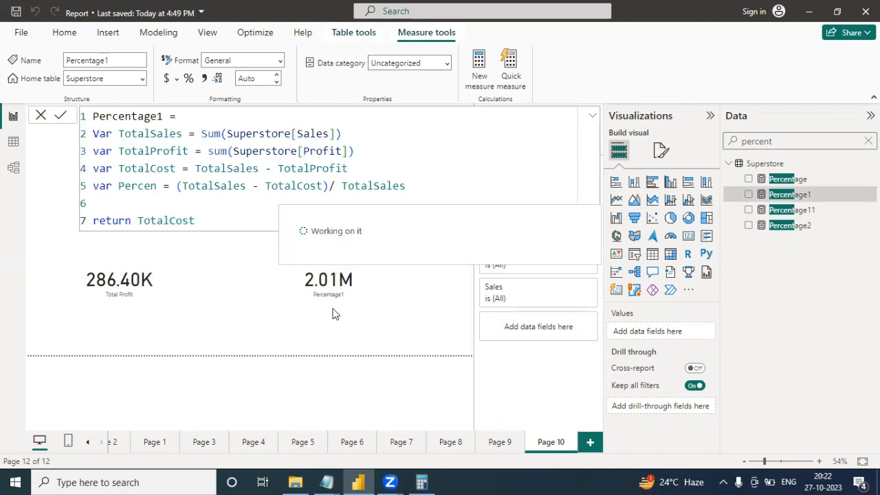
{"action": "left_click", "coordinate": [41, 116]}
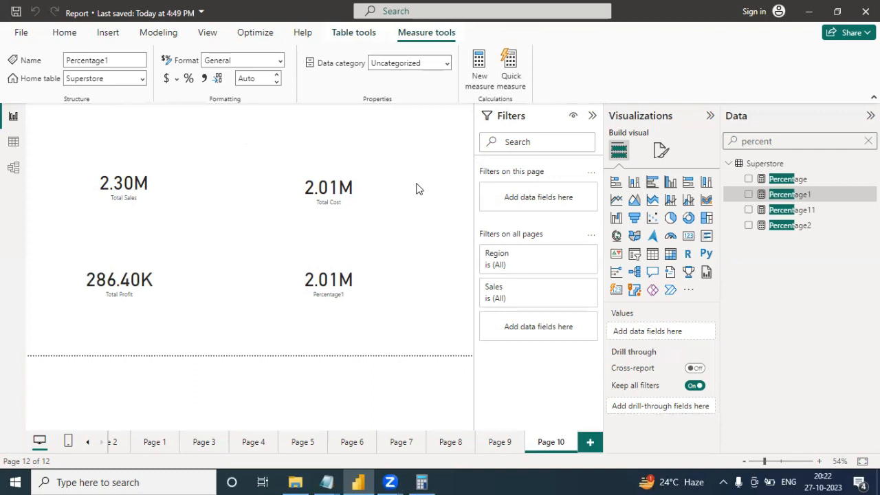
Add a new report page and clear the percent search from the data fields list
{"action": "left_click", "coordinate": [590, 445]}
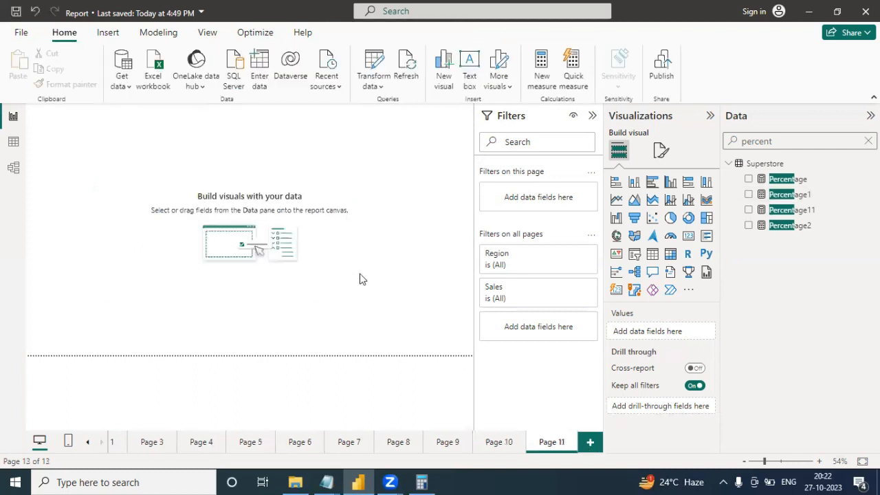
{"action": "left_click_drag", "start_coordinate": [795, 138], "coordinate": [734, 135]}
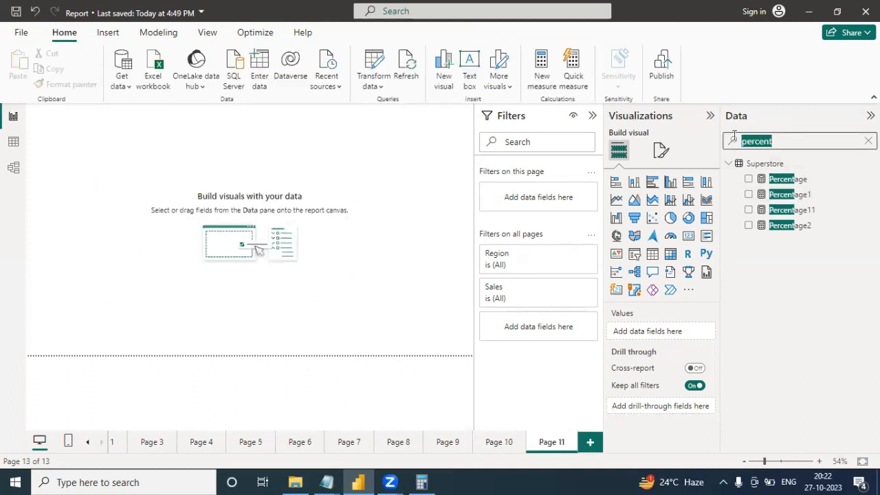
{"action": "key", "text": "BackSpace"}
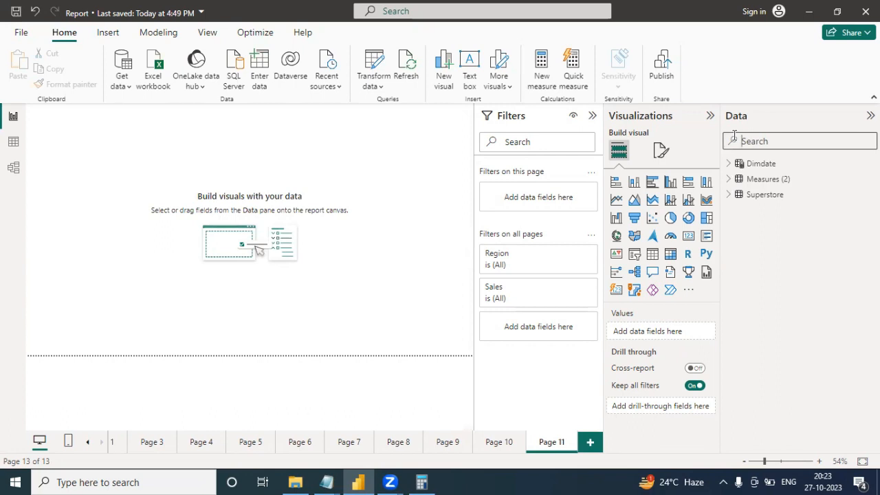
Create a table on the new page with Customer Name and Sales from the Superstore table
{"action": "left_click", "coordinate": [730, 195]}
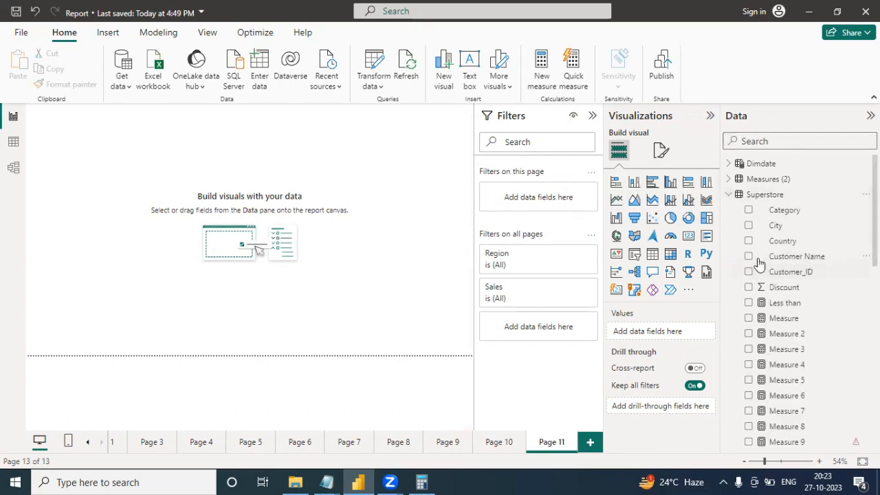
{"action": "left_click", "coordinate": [748, 256]}
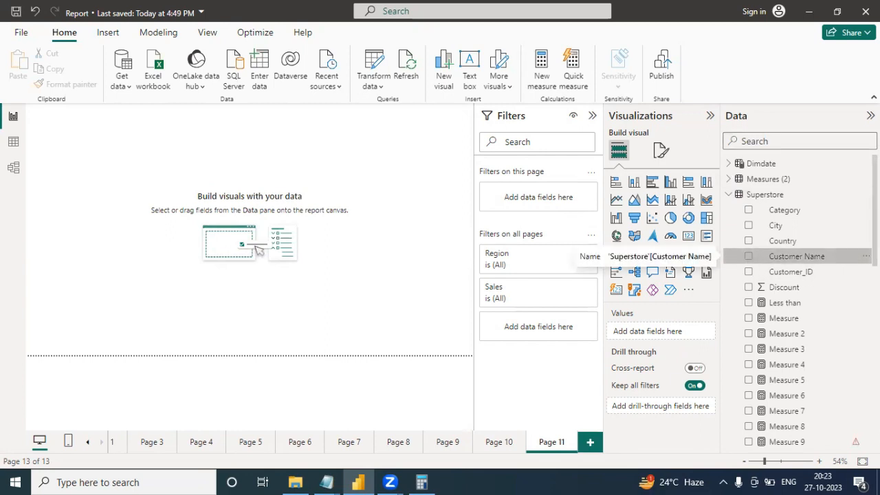
{"action": "scroll", "coordinate": [759, 354], "scroll_direction": "down", "scroll_amount": 8}
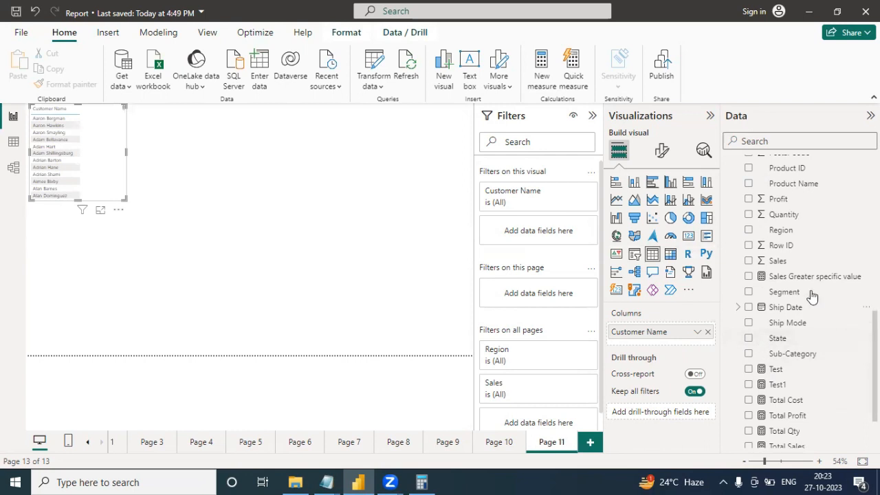
{"action": "left_click", "coordinate": [749, 262]}
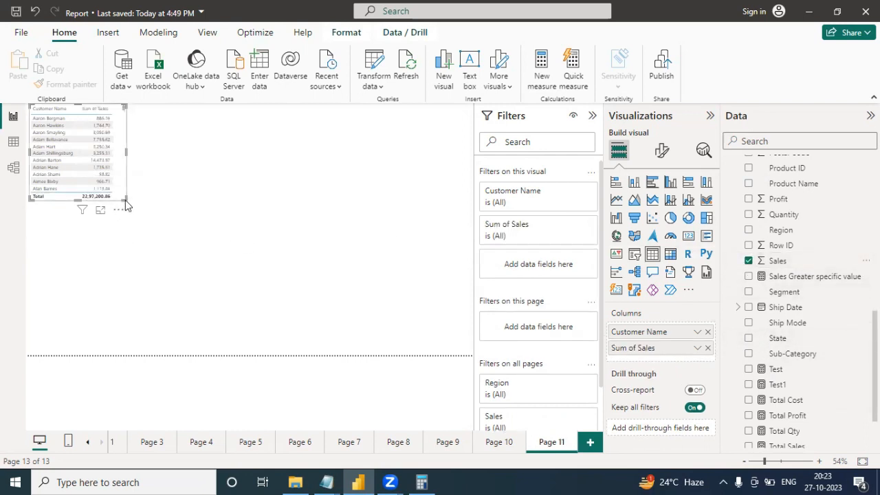
Enlarge and reposition the customer sales table on the page and set its values font size to 20
{"action": "left_click_drag", "start_coordinate": [126, 199], "coordinate": [196, 286]}
{"action": "left_click_drag", "start_coordinate": [166, 201], "coordinate": [239, 247]}
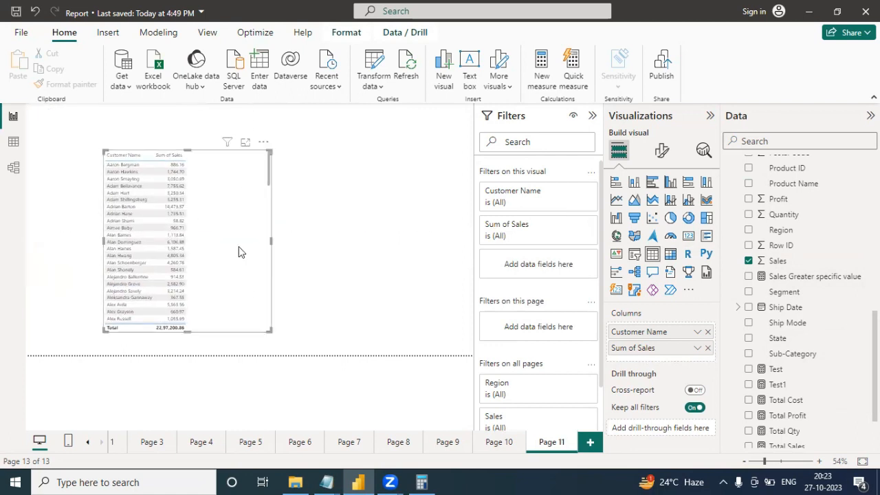
{"action": "left_click", "coordinate": [663, 151]}
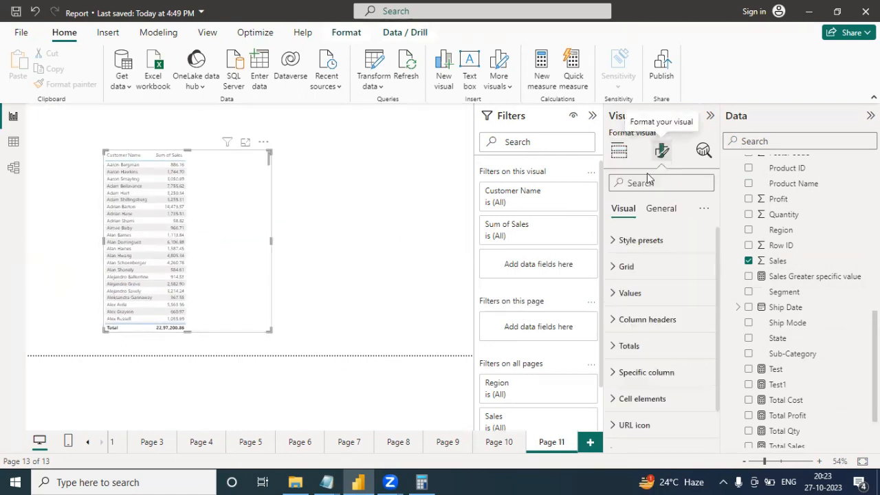
{"action": "left_click", "coordinate": [614, 293]}
{"action": "left_click_drag", "start_coordinate": [690, 355], "coordinate": [679, 356]}
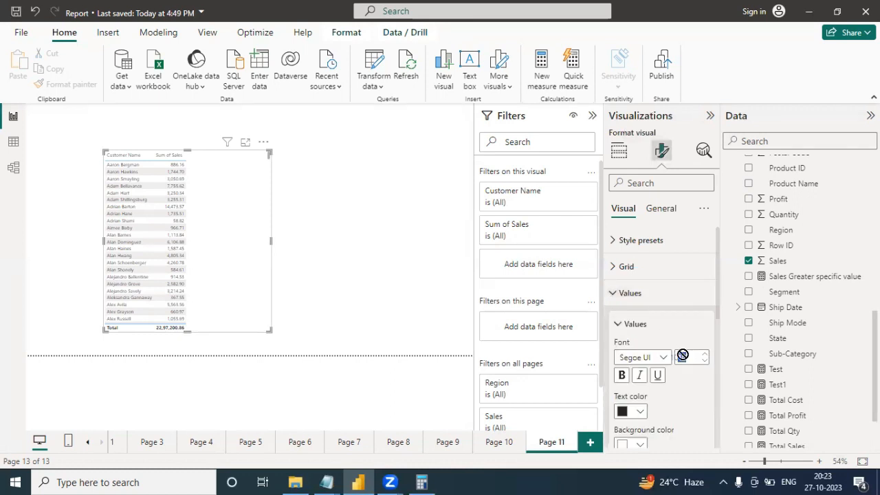
{"action": "type", "text": "20"}
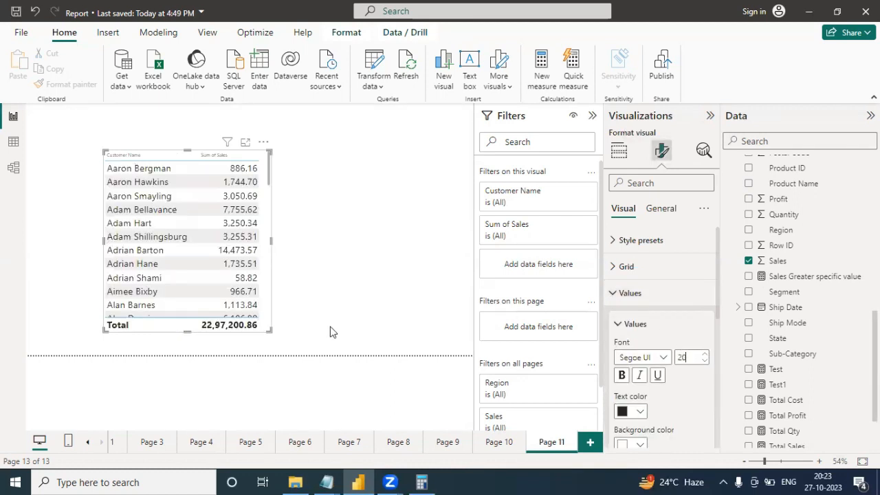
{"action": "left_click_drag", "start_coordinate": [271, 331], "coordinate": [420, 355]}
{"action": "left_click_drag", "start_coordinate": [326, 289], "coordinate": [294, 278]}
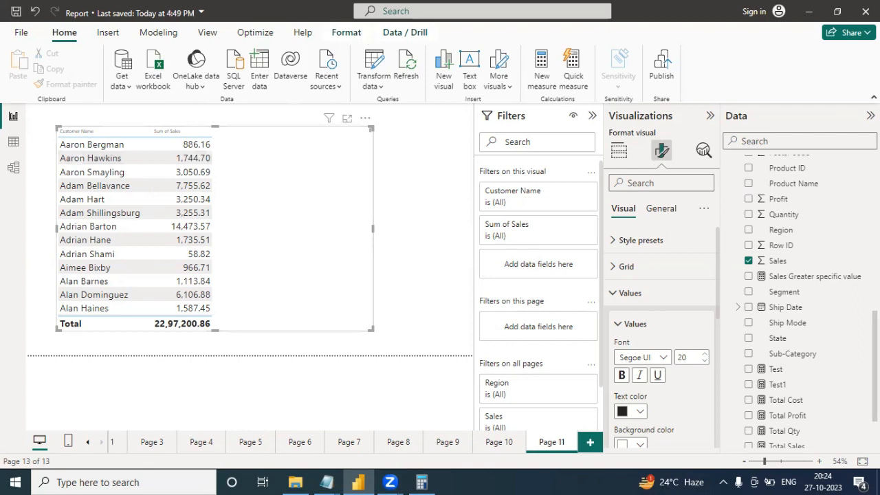
Create a new measure in the Superstore table and begin an IF formula that tests [Total Sales]
{"action": "scroll", "coordinate": [776, 207], "scroll_direction": "up", "scroll_amount": 8}
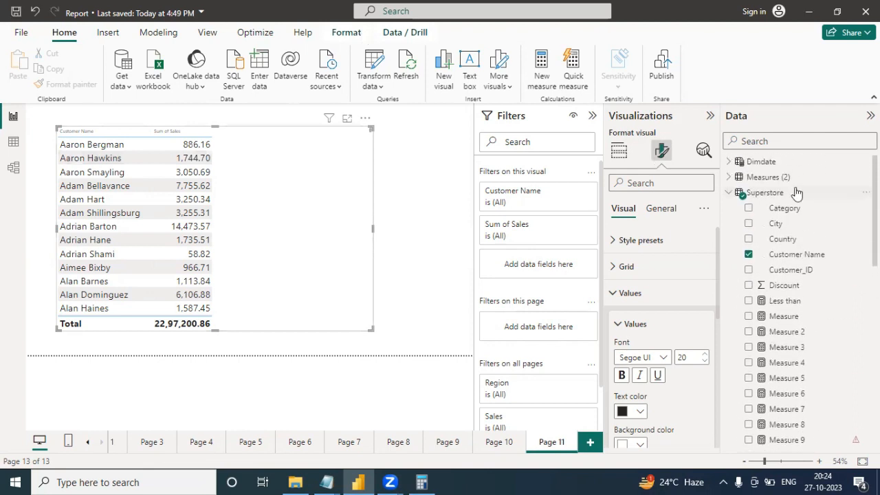
{"action": "right_click", "coordinate": [776, 195]}
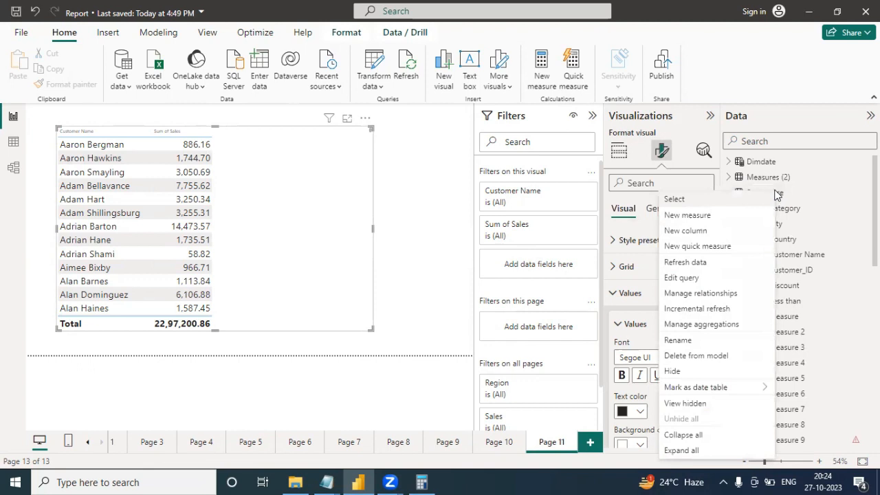
{"action": "left_click", "coordinate": [688, 216]}
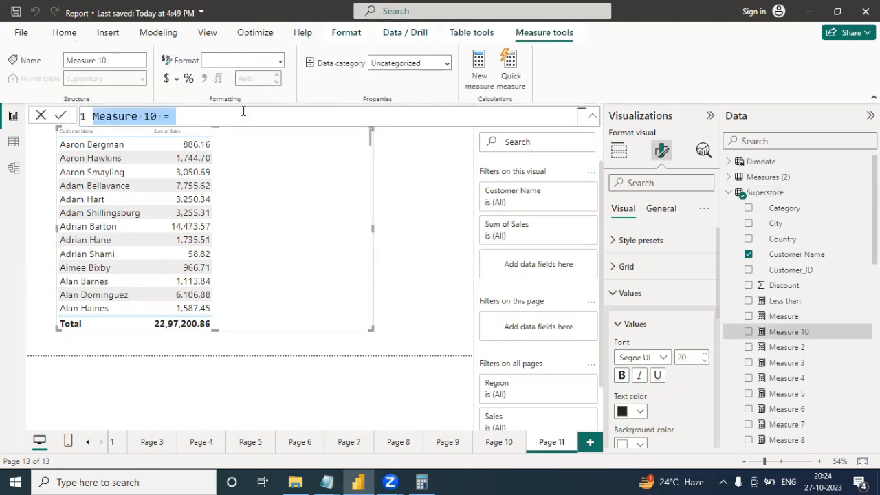
{"action": "left_click", "coordinate": [219, 121]}
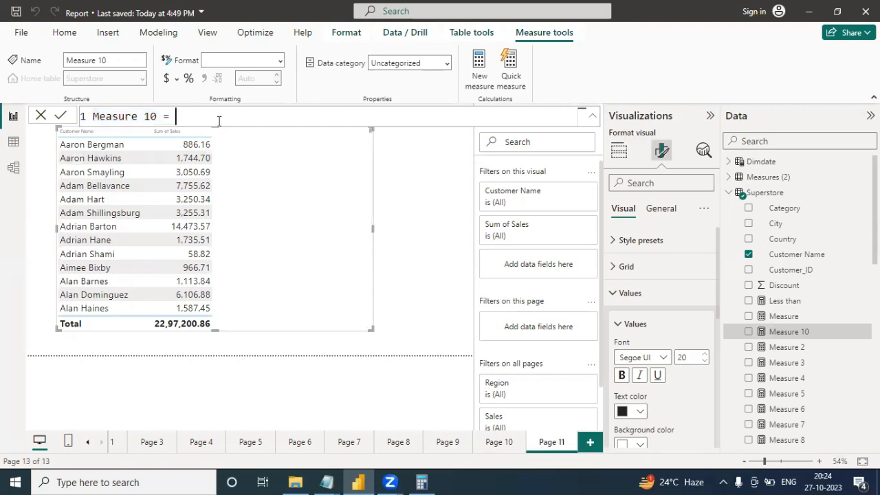
{"action": "type", "text": "if"}
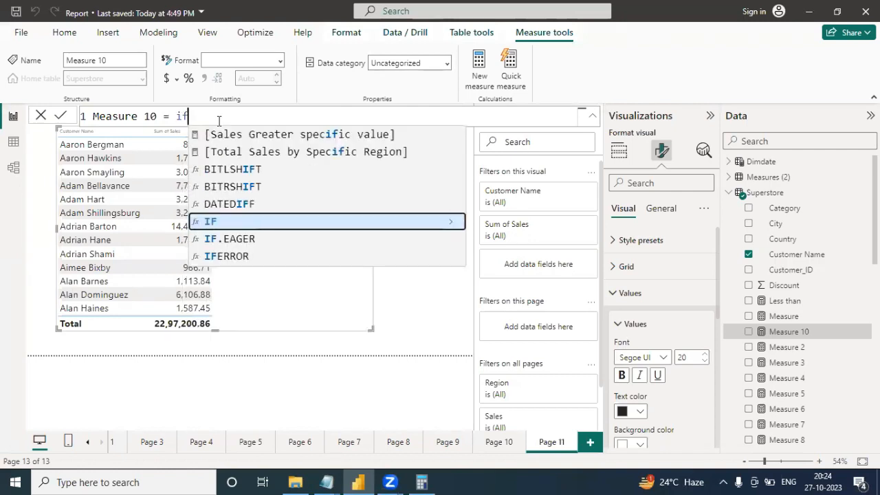
{"action": "type", "text": "(to"}
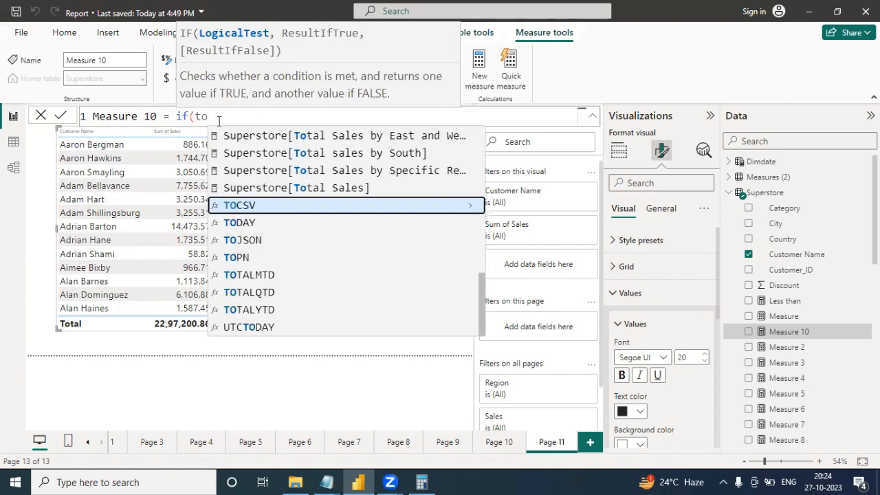
{"action": "type", "text": "tal"}
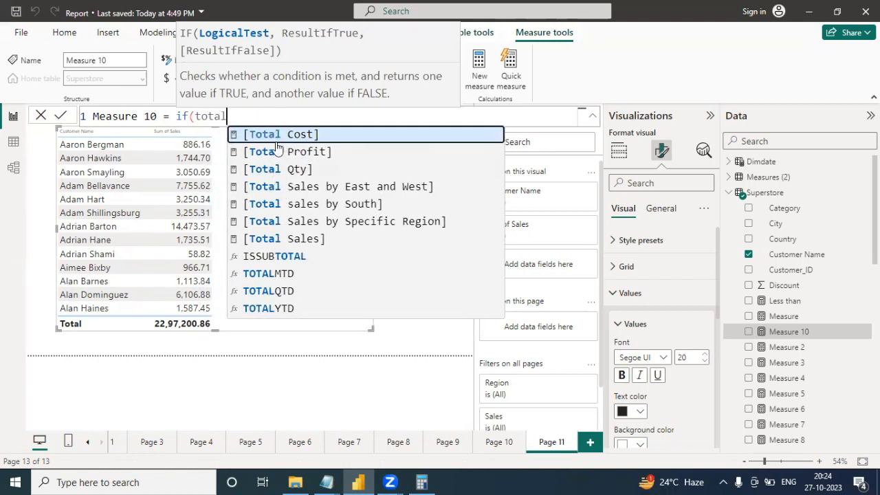
{"action": "left_click", "coordinate": [303, 245]}
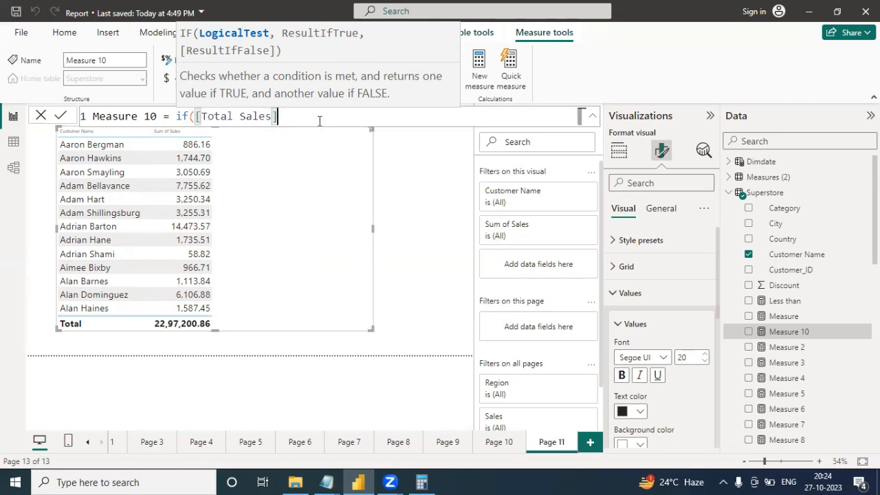
Complete the IF formula with the condition >1000, the true result "Excellent" and the false result "Good"
{"action": "type", "text": ">"}
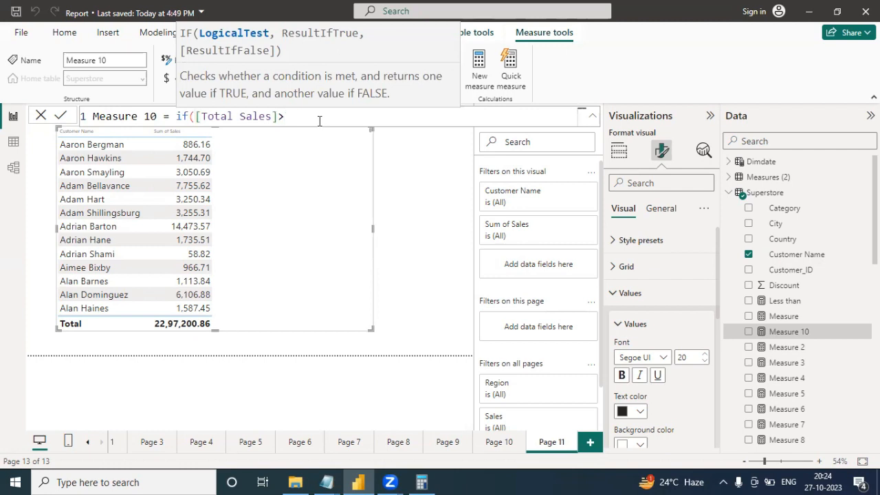
{"action": "type", "text": "100"}
{"action": "type", "text": "0,"}
{"action": "type", "text": "\"E"}
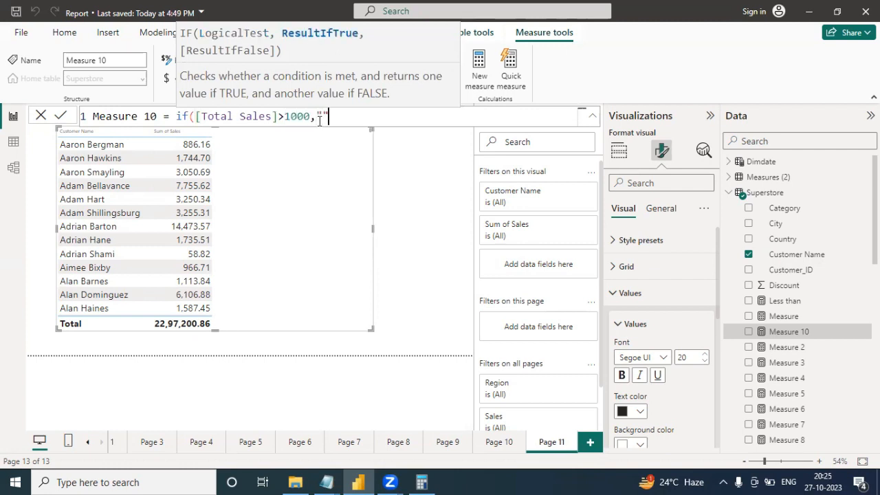
{"action": "type", "text": "xcellen"}
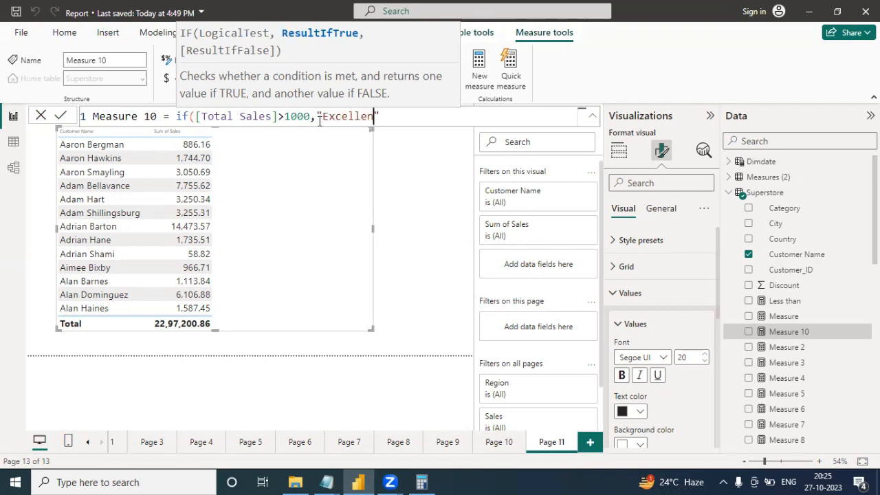
{"action": "type", "text": "t"}
{"action": "double_click", "coordinate": [93, 116]}
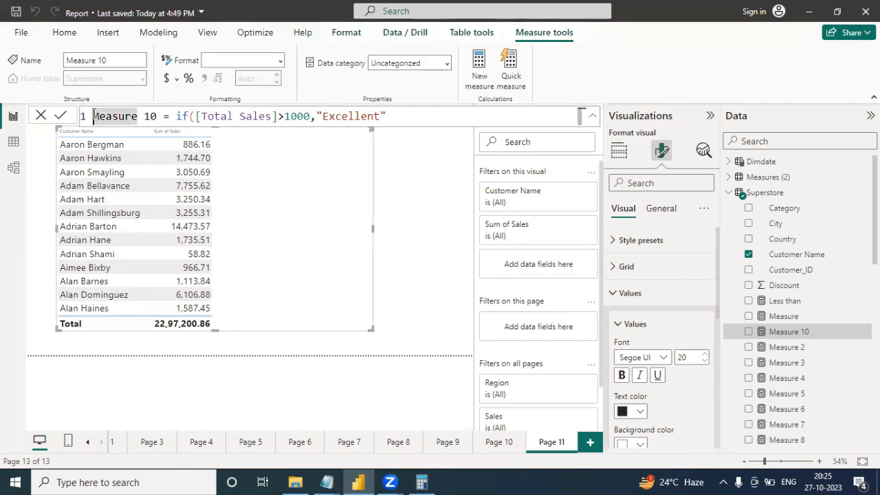
{"action": "left_click", "coordinate": [403, 114]}
{"action": "type", "text": ",\"\""}
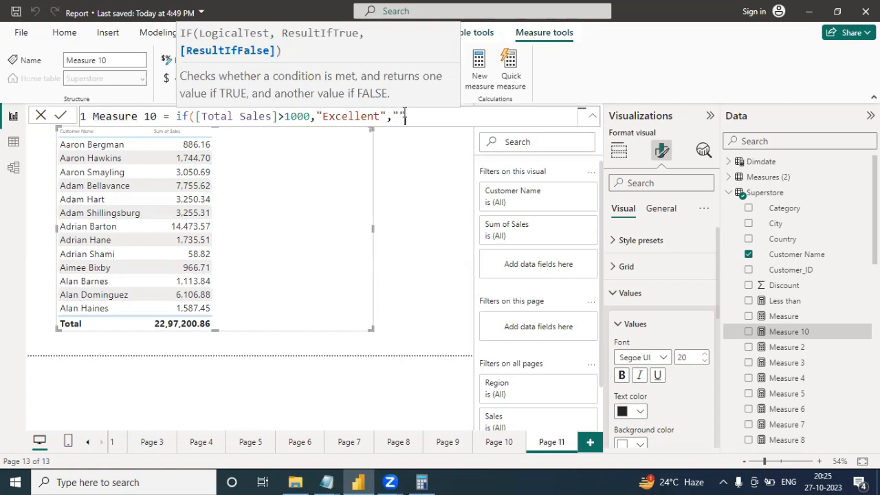
{"action": "type", "text": "Good"}
{"action": "type", "text": ")"}
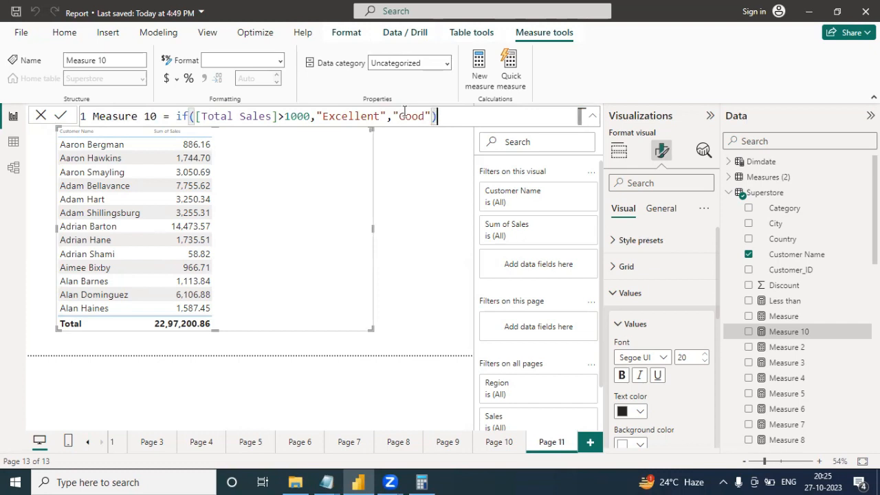
Replace the measure's default name with Test in the formula and try to commit it
{"action": "left_click_drag", "start_coordinate": [156, 116], "coordinate": [90, 117]}
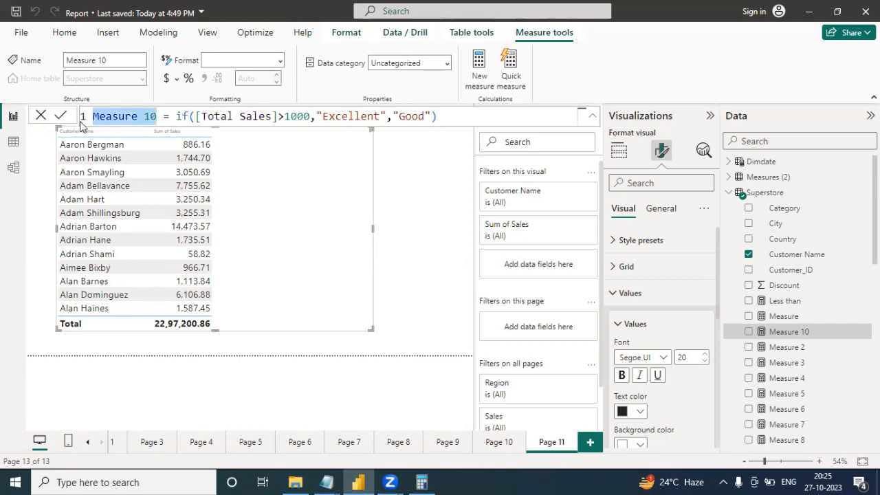
{"action": "type", "text": "Test"}
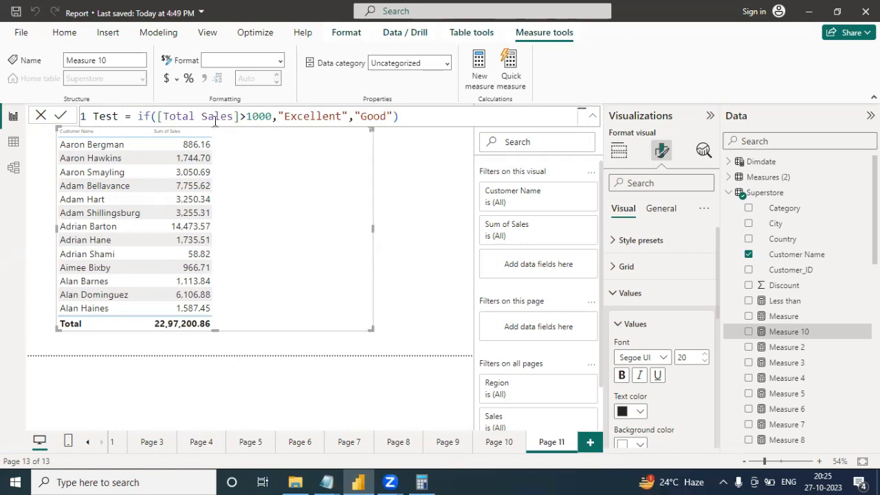
{"action": "left_click_drag", "start_coordinate": [239, 117], "coordinate": [158, 119]}
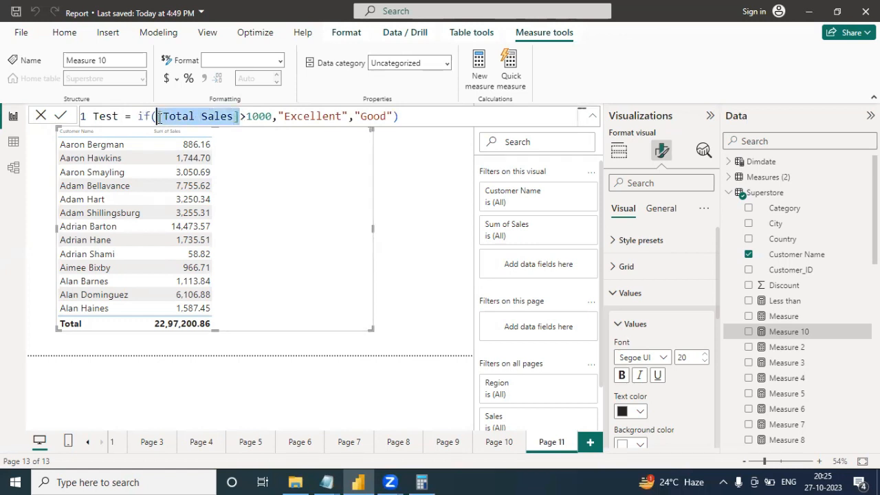
{"action": "left_click", "coordinate": [273, 117]}
{"action": "left_click_drag", "start_coordinate": [273, 117], "coordinate": [159, 118]}
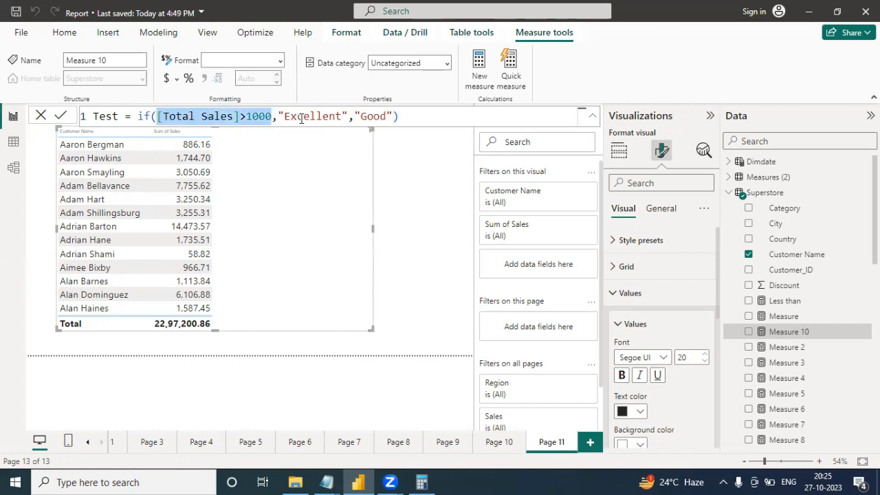
{"action": "left_click", "coordinate": [405, 117]}
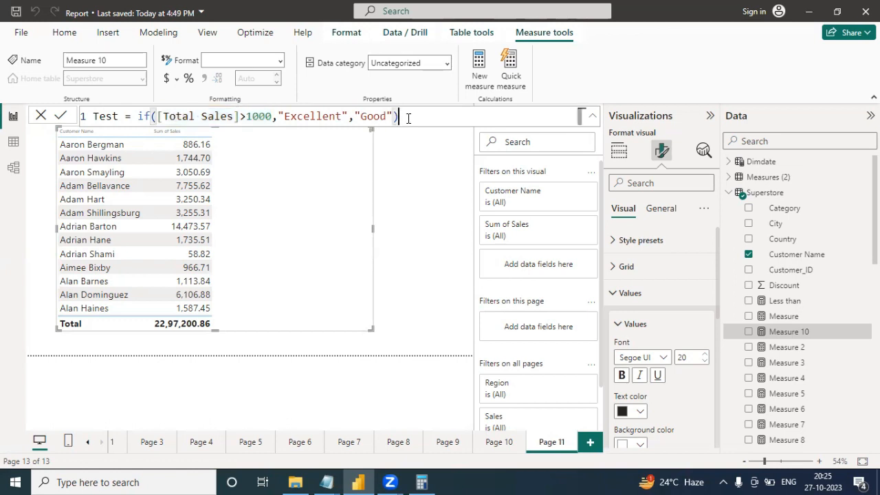
{"action": "key", "text": "Return"}
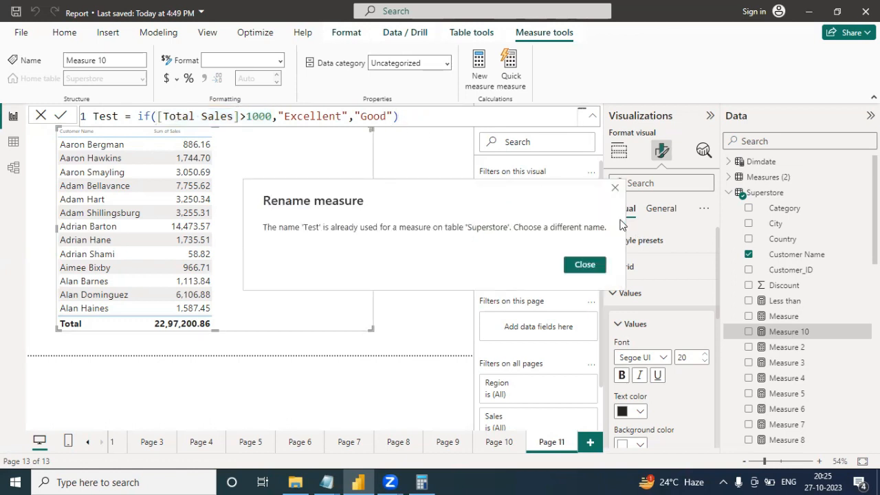
{"action": "left_click", "coordinate": [575, 268]}
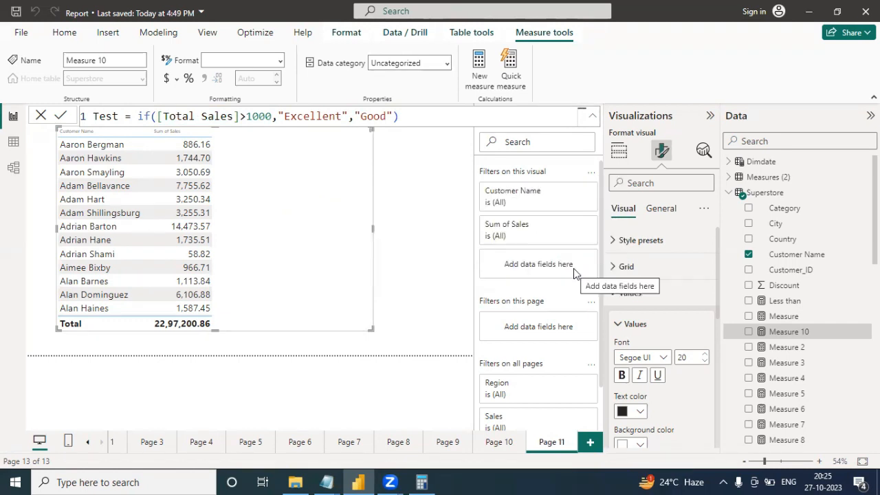
Change the measure name in the formula to Test1 and try to commit it
{"action": "left_click", "coordinate": [119, 116]}
{"action": "type", "text": "1"}
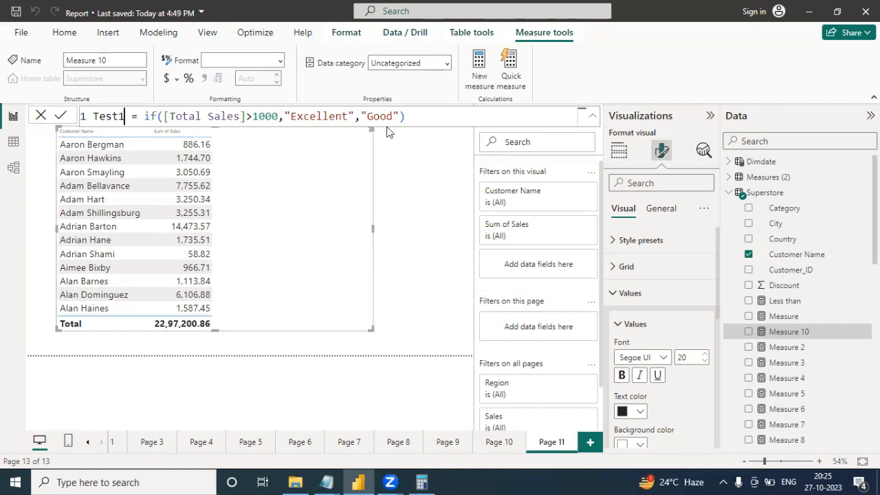
{"action": "left_click", "coordinate": [411, 118]}
{"action": "key", "text": "Return"}
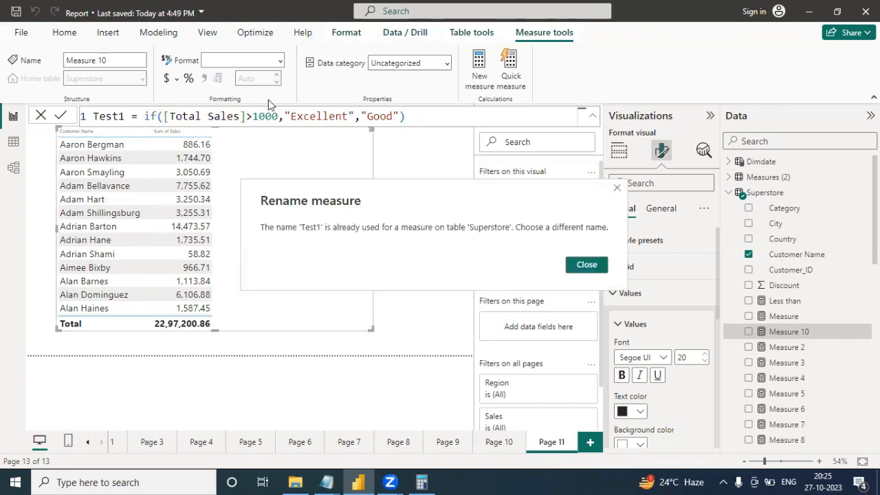
{"action": "left_click", "coordinate": [586, 265]}
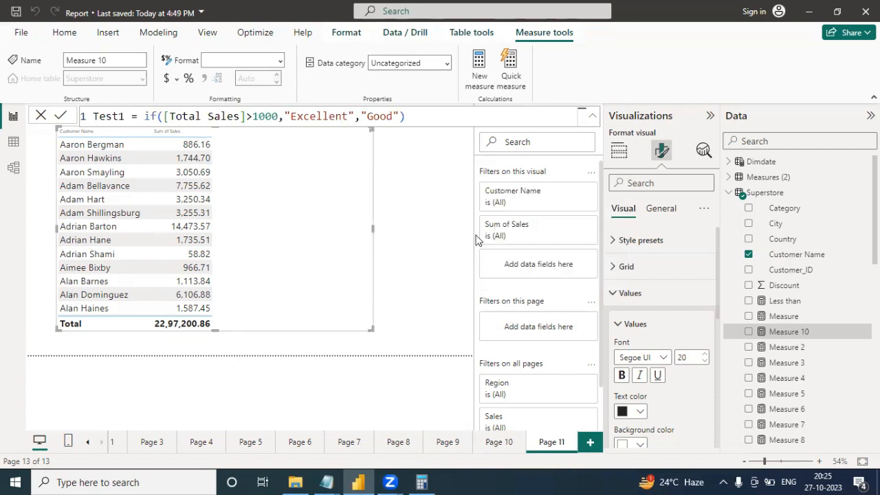
Change the measure name in the formula to Test123 and commit the measure
{"action": "left_click", "coordinate": [129, 116]}
{"action": "type", "text": "23"}
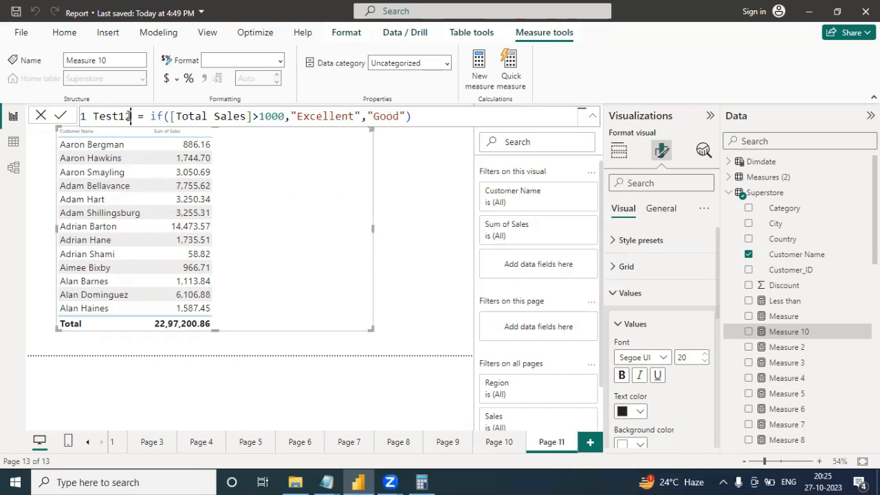
{"action": "left_click", "coordinate": [425, 116]}
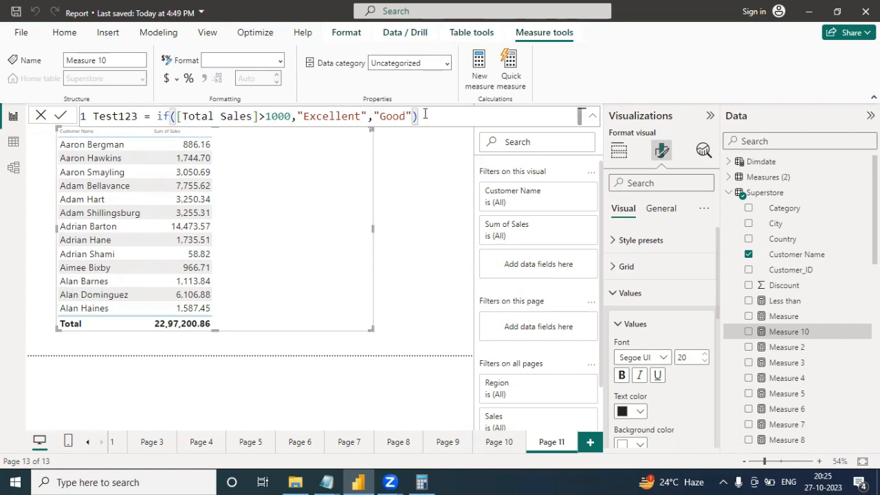
{"action": "key", "text": "Return"}
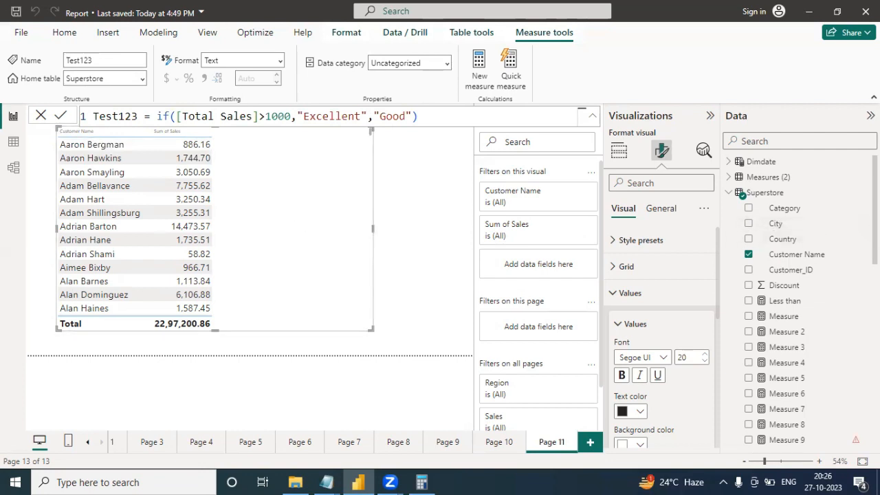
Add the Test123 measure as a column of the customer sales table
{"action": "scroll", "coordinate": [797, 303], "scroll_direction": "down", "scroll_amount": 10}
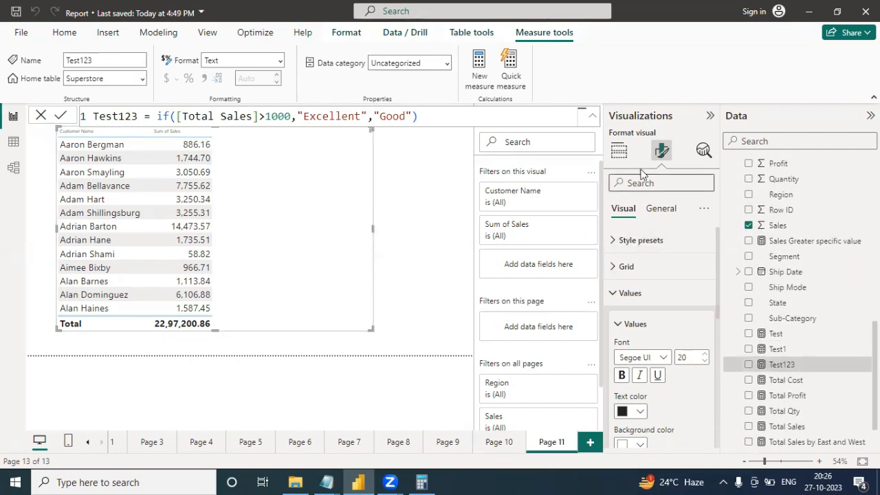
{"action": "left_click", "coordinate": [619, 151]}
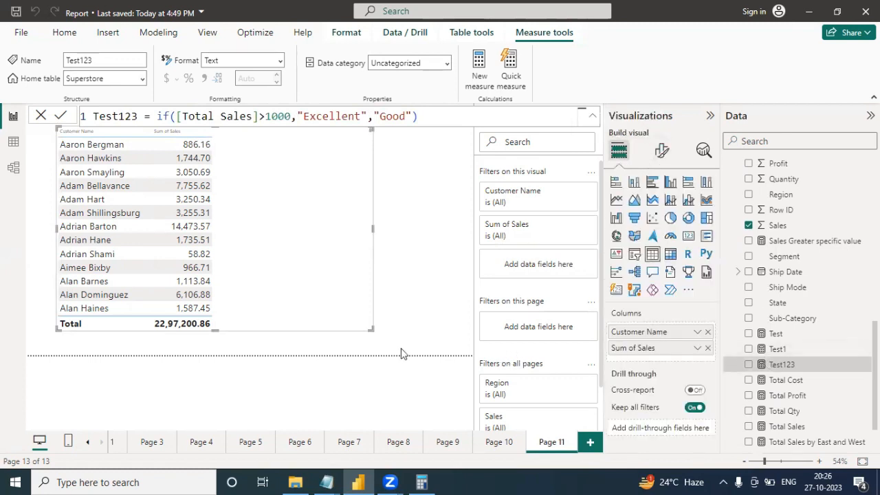
{"action": "left_click", "coordinate": [748, 364]}
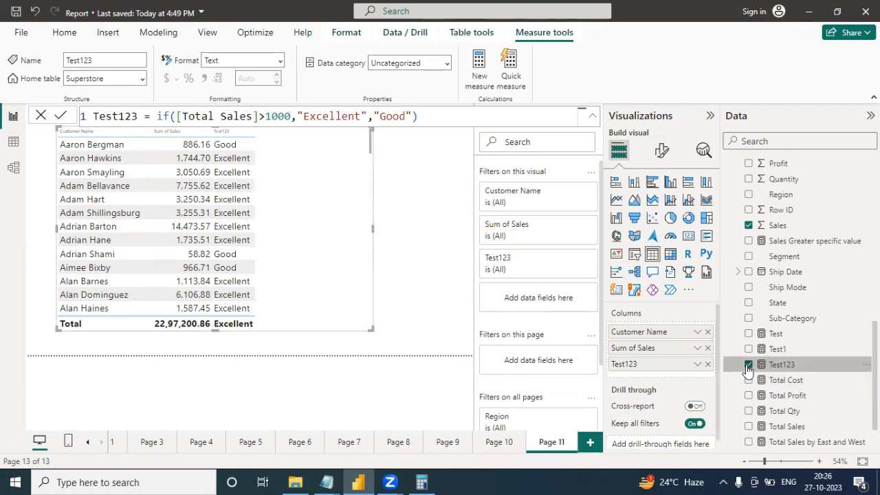